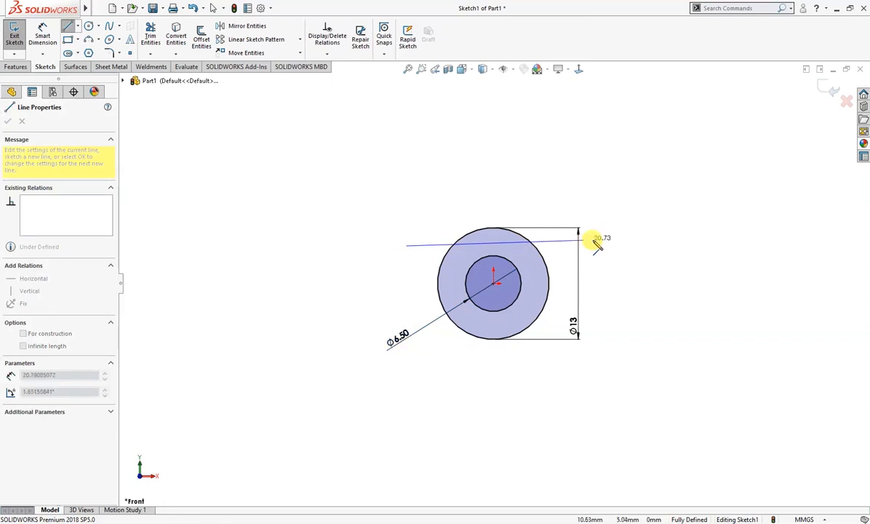
- Sketch a horizontal line about 22.5 mm long across the outer circle's upper part and dimension it 5 mm above the circle centre
{"action": "left_click", "coordinate": [600, 246]}
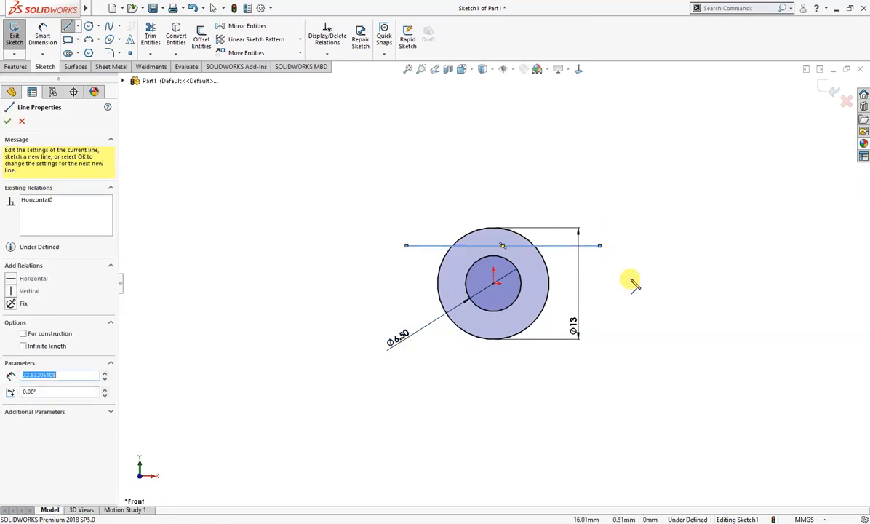
{"action": "key", "text": "Escape"}
{"action": "key", "text": "d"}
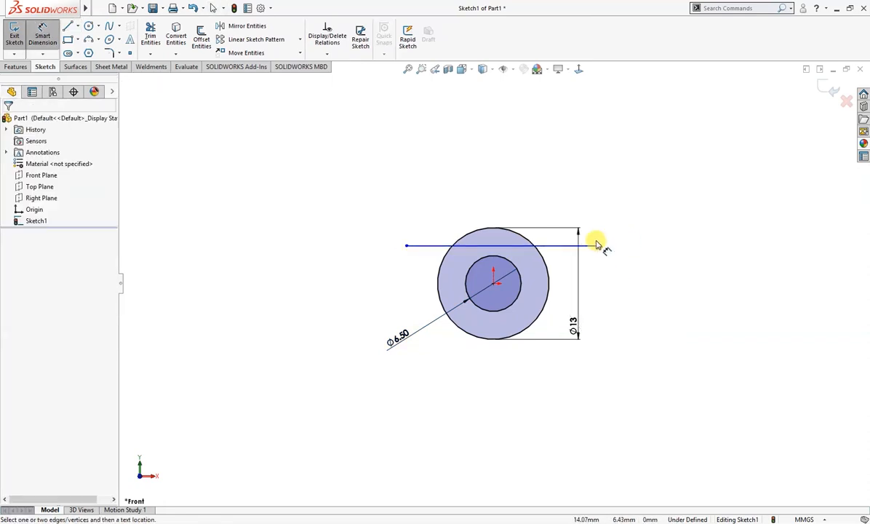
{"action": "left_click", "coordinate": [560, 246]}
{"action": "left_click", "coordinate": [524, 282]}
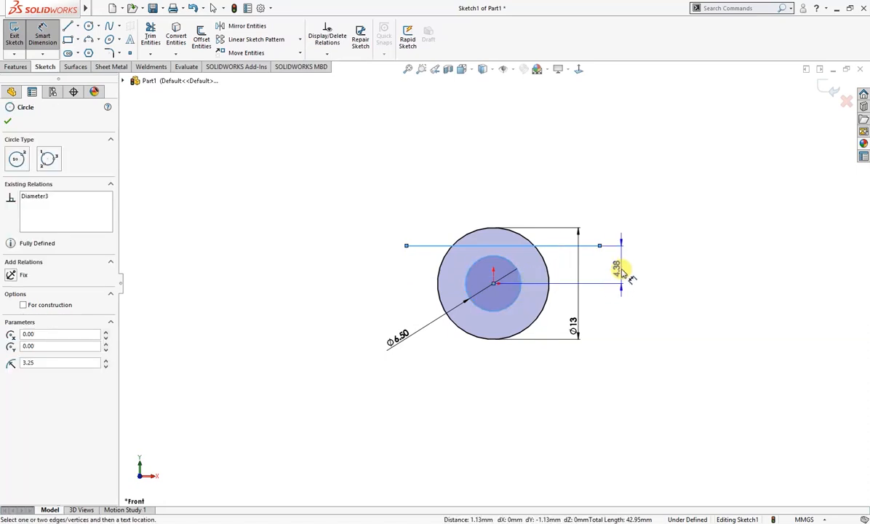
{"action": "left_click", "coordinate": [618, 267]}
{"action": "type", "text": "5"}
{"action": "key", "text": "Return"}
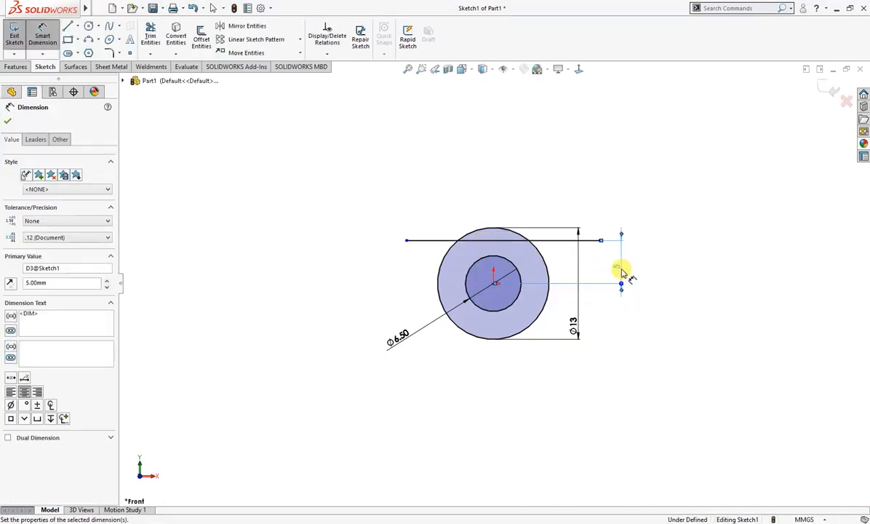
{"action": "key", "text": "Escape"}
- Trim the line's overhanging ends and the outer circle's arc above it to leave a flat-topped profile
{"action": "key", "text": "t"}
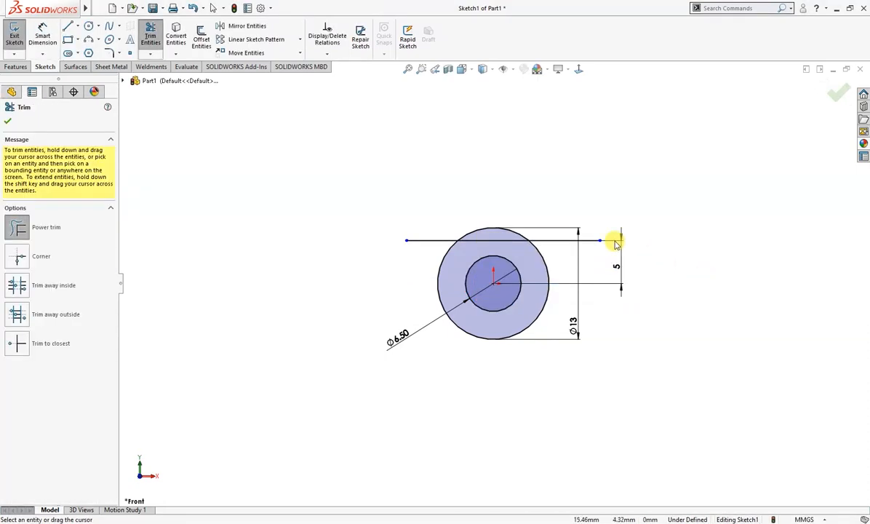
{"action": "left_click_drag", "start_coordinate": [566, 217], "coordinate": [564, 248]}
{"action": "mouse_move", "coordinate": [512, 226]}
{"action": "left_mouse_down"}
{"action": "mouse_move", "coordinate": [331, 224]}
{"action": "mouse_move", "coordinate": [343, 198]}
{"action": "left_mouse_up"}
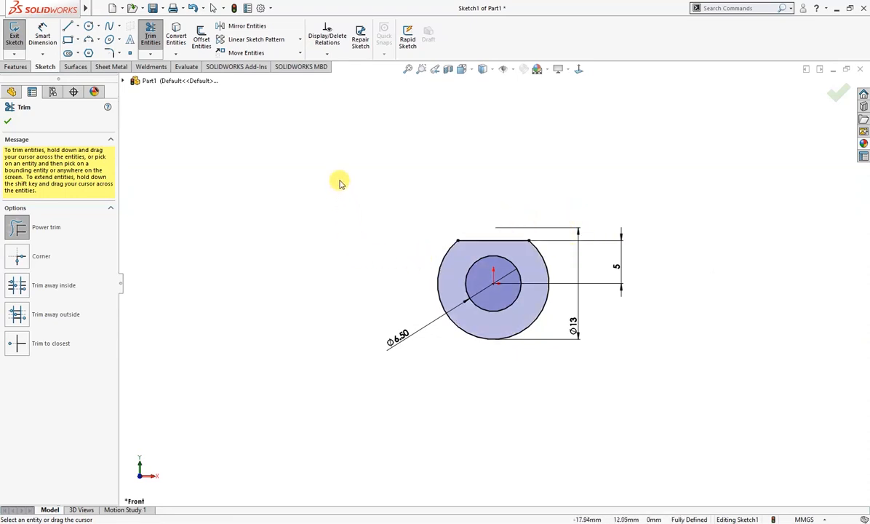
- Extrude the flat-topped ring profile 10 mm with the Mid Plane end condition
{"action": "key", "text": "s"}
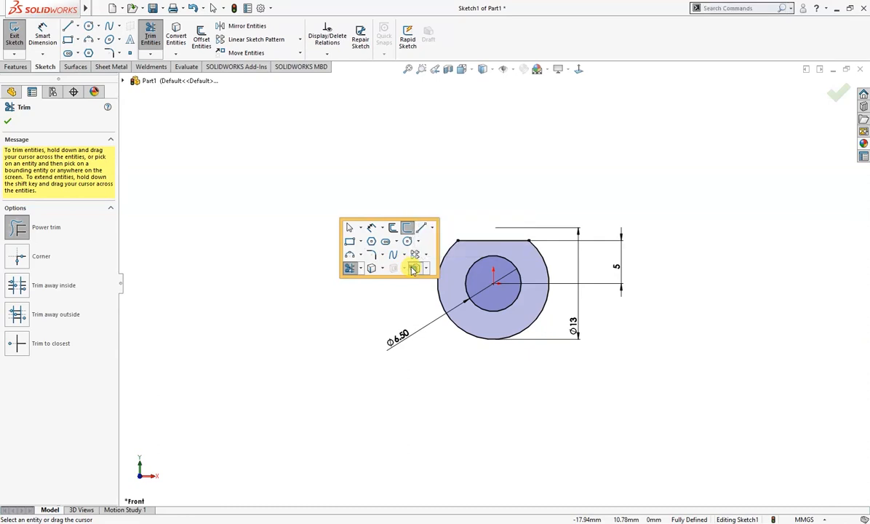
{"action": "left_click", "coordinate": [413, 269]}
{"action": "left_click", "coordinate": [64, 183]}
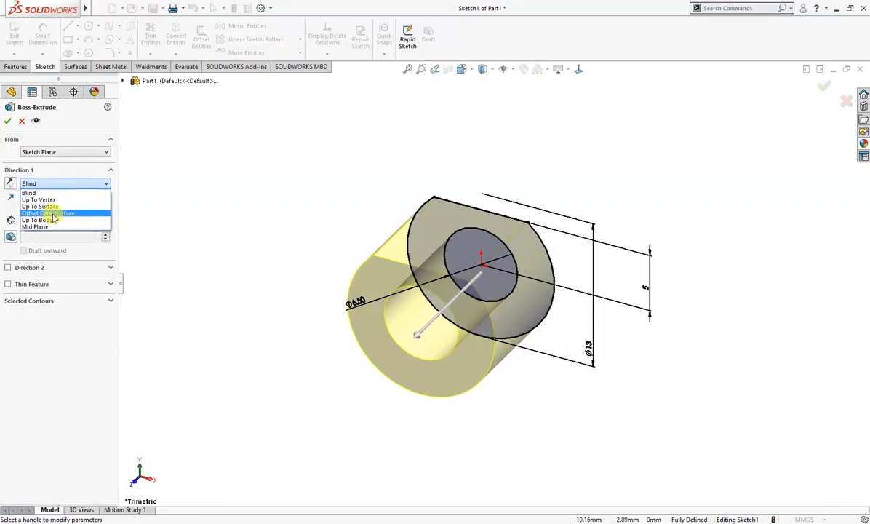
{"action": "left_click", "coordinate": [51, 227]}
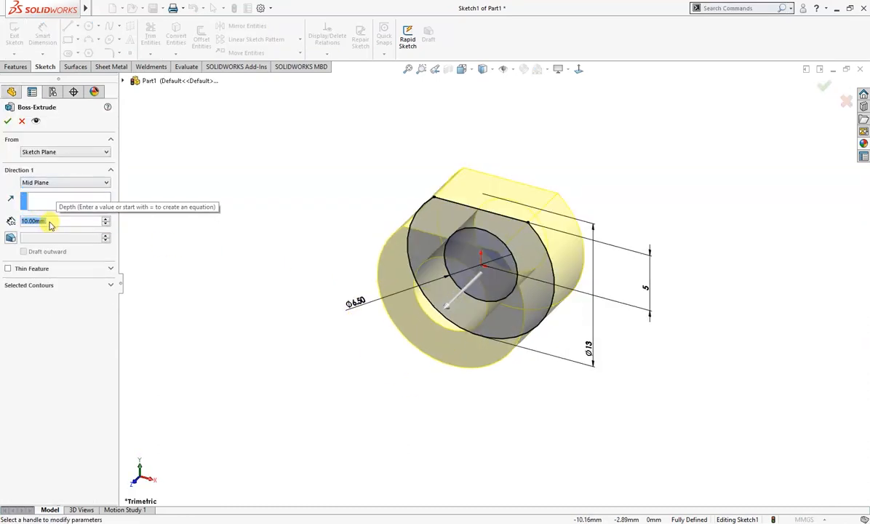
{"action": "left_click", "coordinate": [8, 124]}
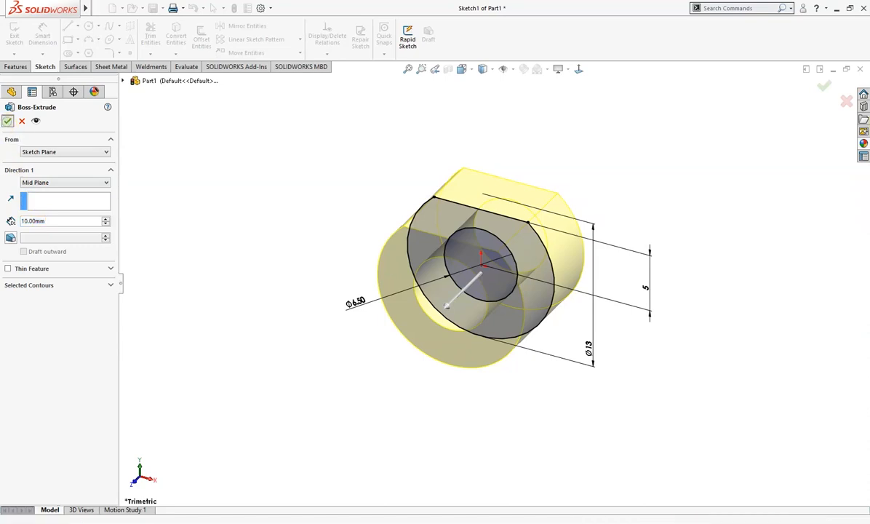
{"action": "left_click", "coordinate": [138, 182]}
- Remove the polished gold appearance from the part and return to the feature tree
{"action": "middle_click_drag", "start_coordinate": [229, 212], "coordinate": [237, 231]}
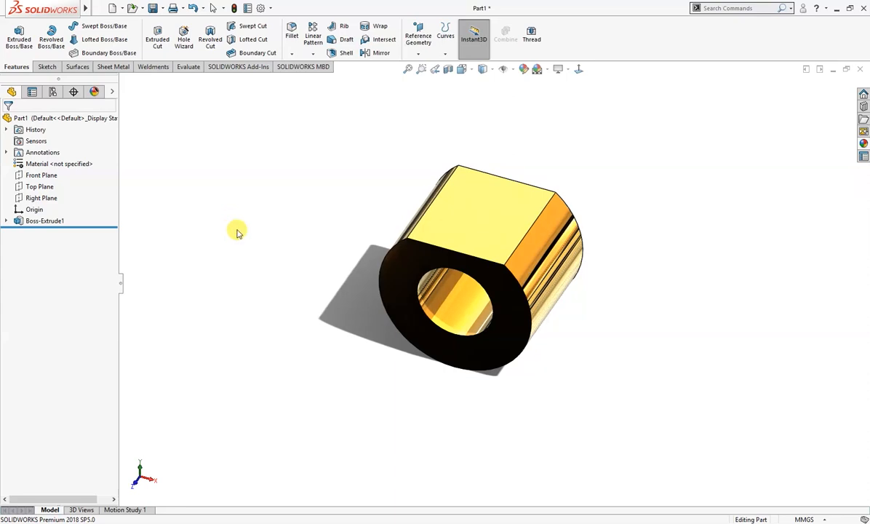
{"action": "left_click", "coordinate": [94, 92]}
{"action": "right_click", "coordinate": [55, 153]}
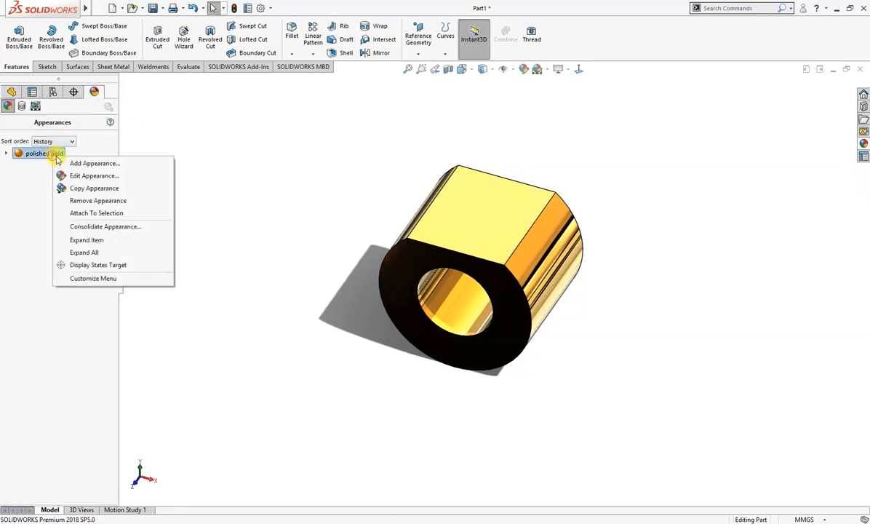
{"action": "left_click", "coordinate": [79, 201]}
{"action": "middle_click_drag", "start_coordinate": [204, 210], "coordinate": [200, 177]}
{"action": "left_click", "coordinate": [12, 92]}
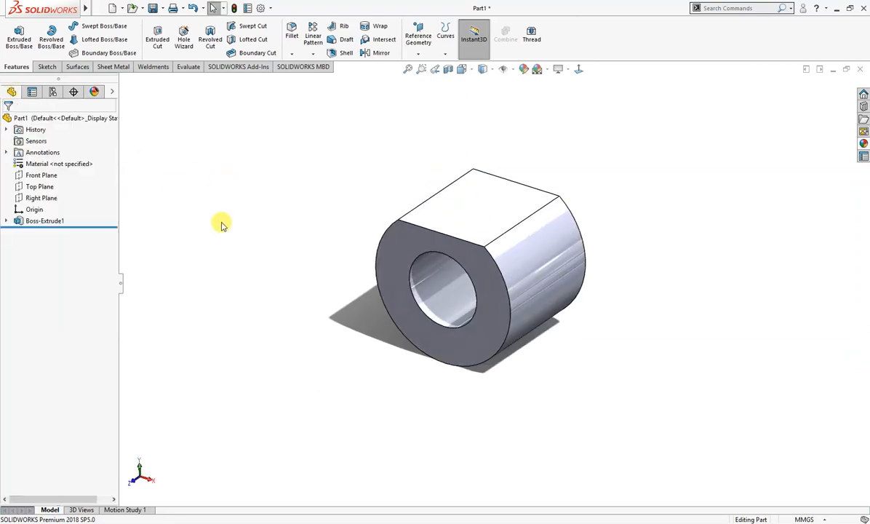
- Start a sketch on the flat top face and draw a circle about 6.7 mm in diameter centred on the origin
{"action": "middle_click_drag", "start_coordinate": [236, 230], "coordinate": [250, 230]}
{"action": "left_click", "coordinate": [491, 212]}
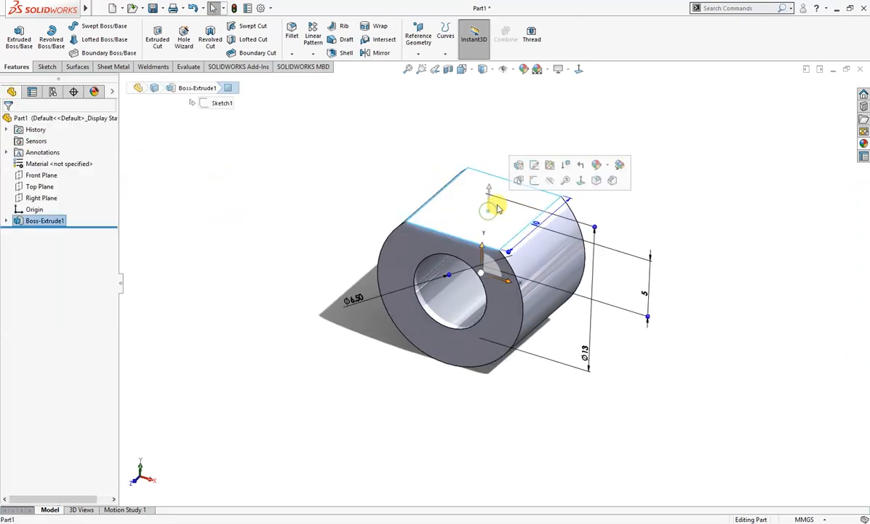
{"action": "left_click", "coordinate": [536, 182]}
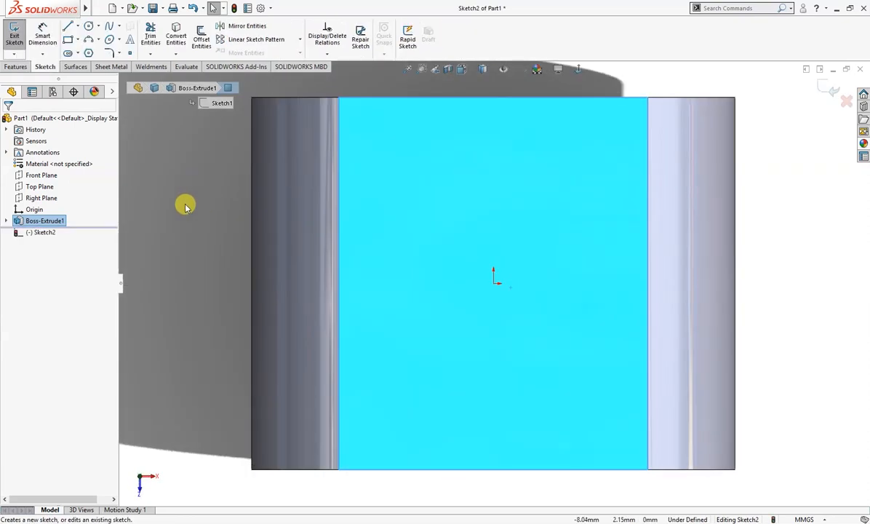
{"action": "right_click_drag", "start_coordinate": [174, 204], "coordinate": [218, 207]}
{"action": "left_click", "coordinate": [494, 283]}
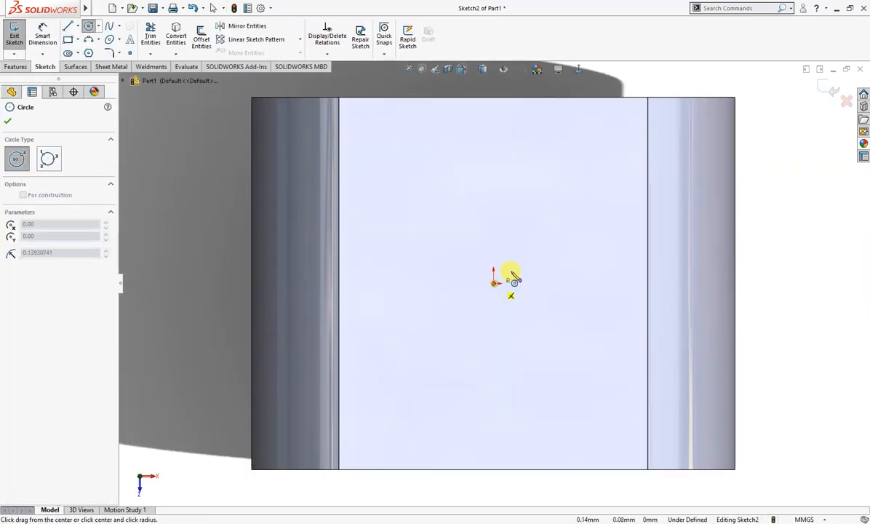
{"action": "left_click", "coordinate": [583, 203]}
- Dimension the circle's diameter as 8 mm and place the dimension clear of the body
{"action": "right_click_drag", "start_coordinate": [559, 286], "coordinate": [564, 268]}
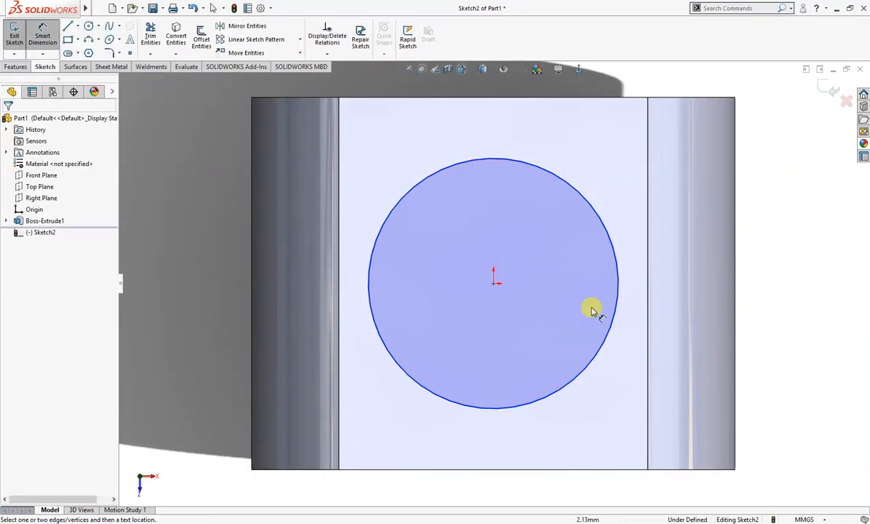
{"action": "left_click", "coordinate": [600, 350]}
{"action": "left_click", "coordinate": [636, 380]}
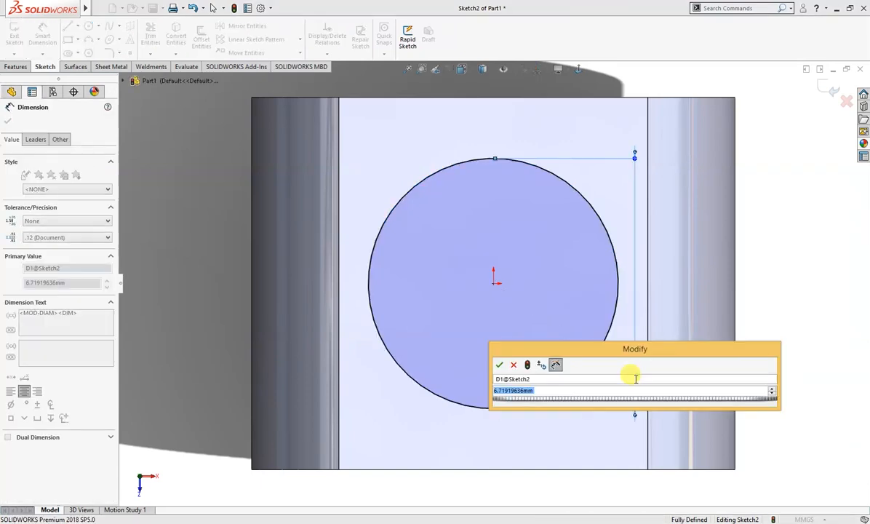
{"action": "type", "text": "8"}
{"action": "key", "text": "Return"}
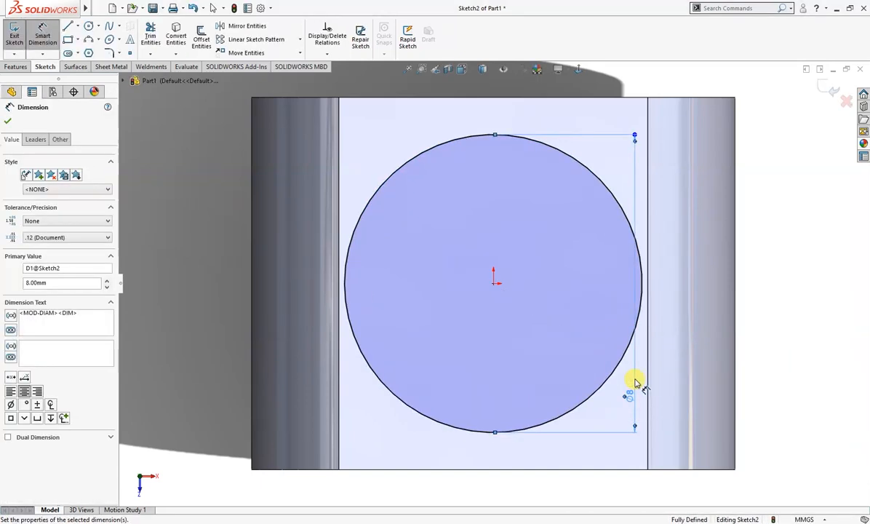
{"action": "left_click", "coordinate": [772, 363]}
{"action": "left_click_drag", "start_coordinate": [649, 393], "coordinate": [777, 314]}
- Extrude the circle 30 mm upward from the flat face as a blind boss to form the shaft
{"action": "key", "text": "s"}
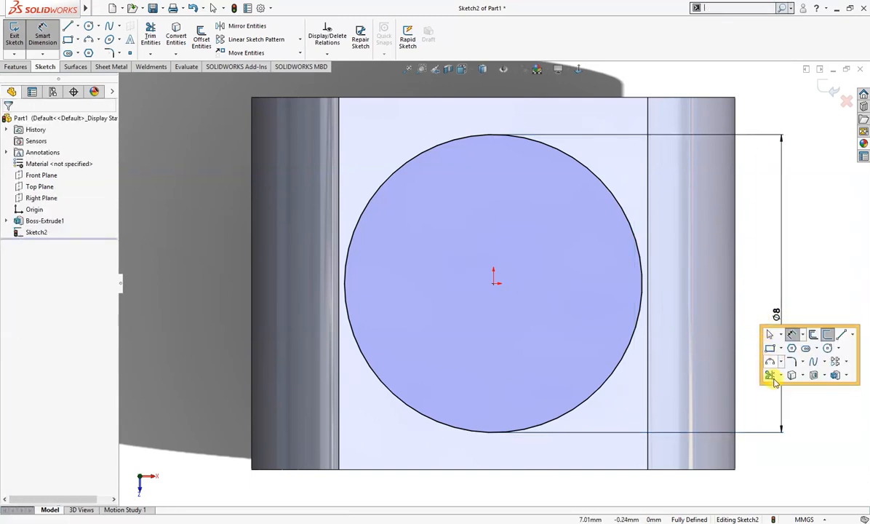
{"action": "left_click", "coordinate": [835, 376]}
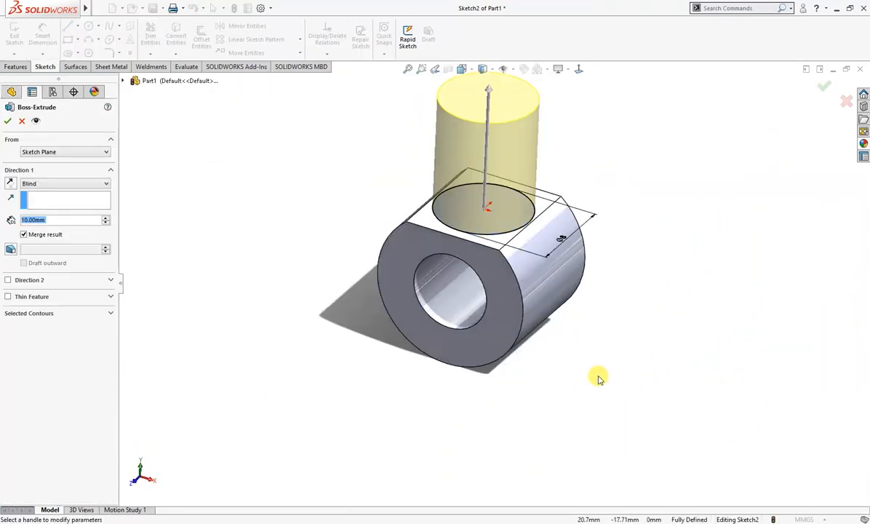
{"action": "left_click", "coordinate": [107, 218]}
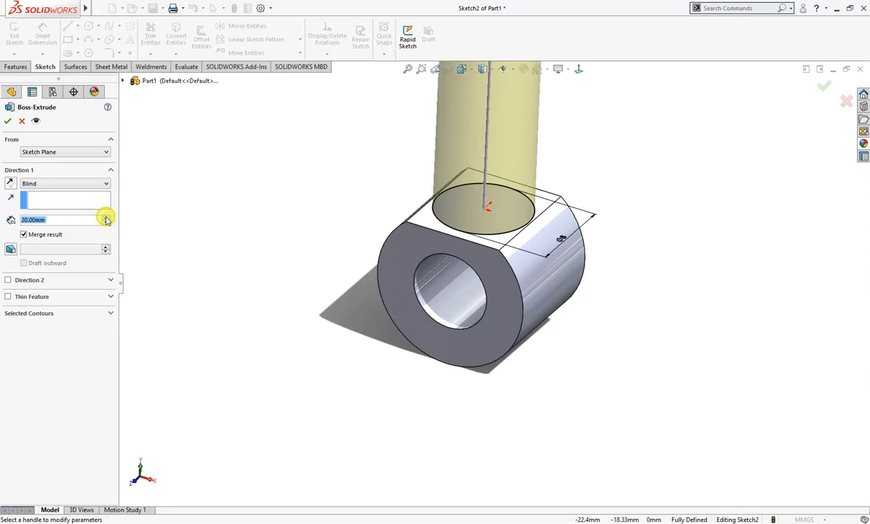
{"action": "left_click", "coordinate": [7, 122]}
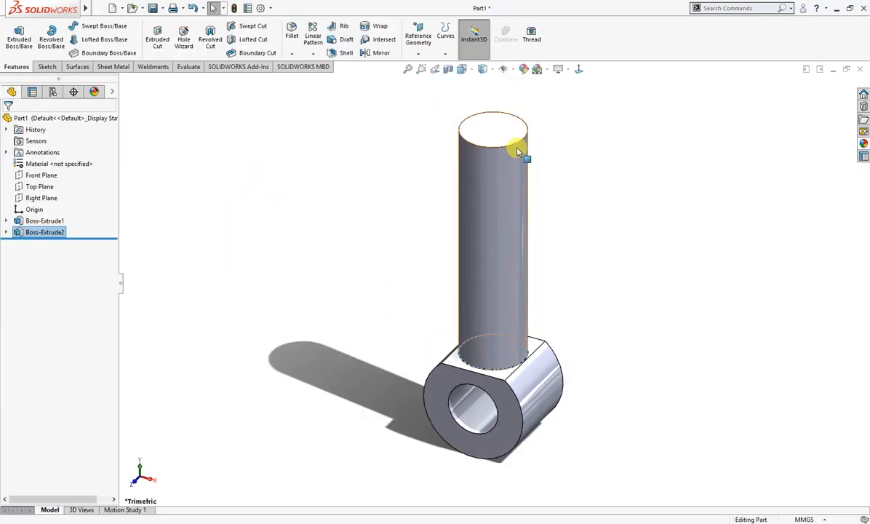
- Chamfer the top circular edge of the shaft by 1 mm
{"action": "left_click", "coordinate": [515, 133]}
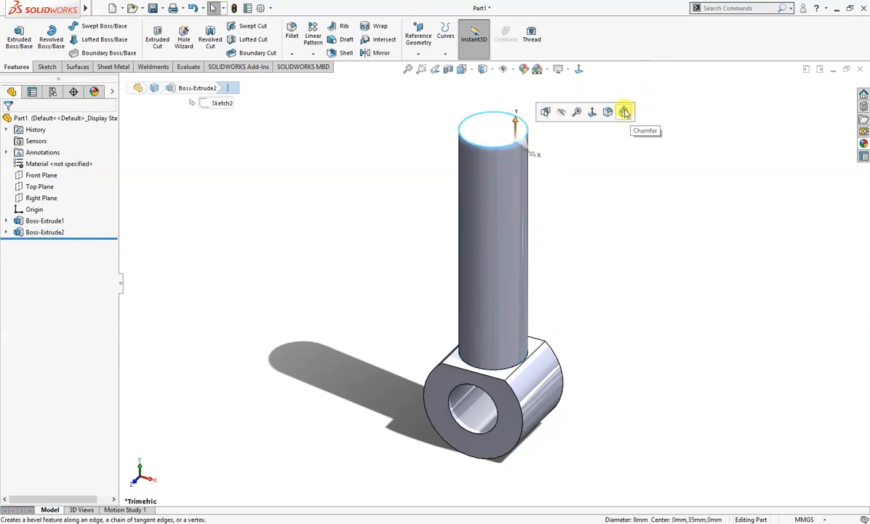
{"action": "left_click", "coordinate": [624, 112]}
{"action": "type", "text": "1"}
{"action": "key", "text": "Return"}
{"action": "left_click", "coordinate": [7, 122]}
- Start an M8x1.0 Metric Die cut thread on the edge below the chamfer, with the top face's edge as its start location
{"action": "middle_click_drag", "start_coordinate": [286, 219], "coordinate": [269, 242]}
{"action": "left_click", "coordinate": [268, 243]}
{"action": "key", "text": "ctrl+shift+z"}
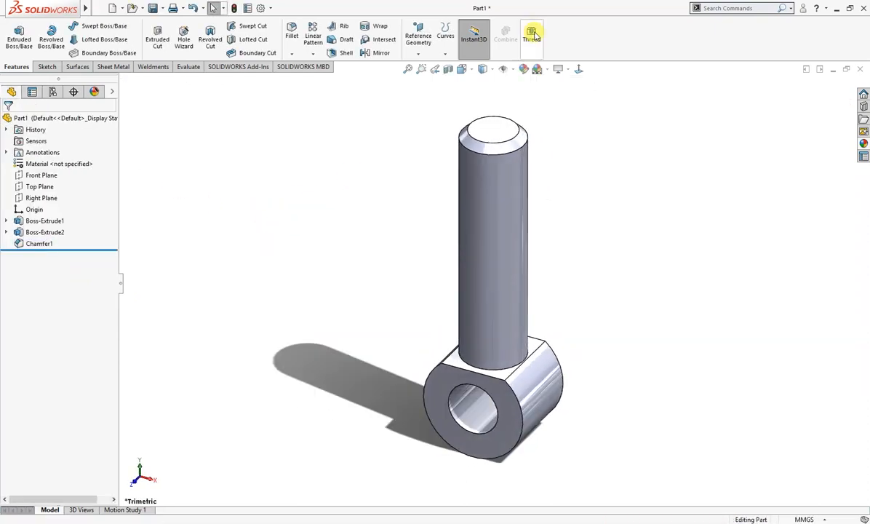
{"action": "left_click", "coordinate": [531, 32]}
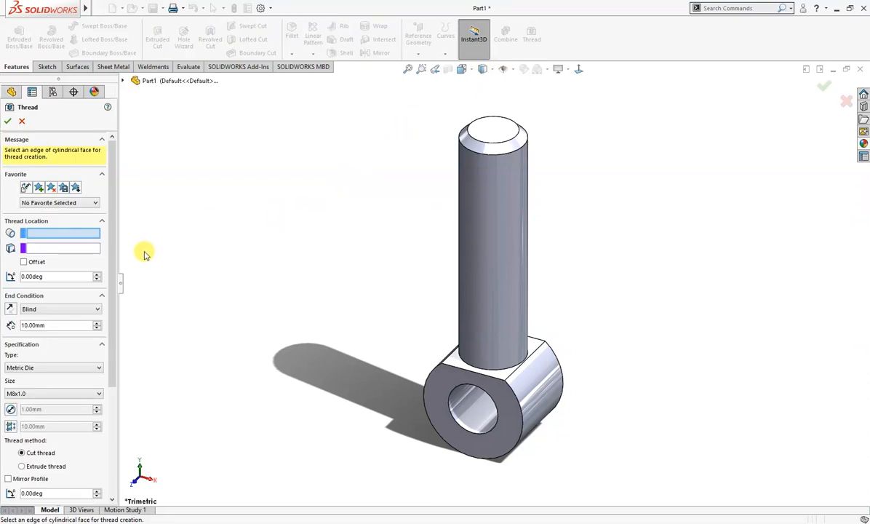
{"action": "left_click", "coordinate": [468, 151]}
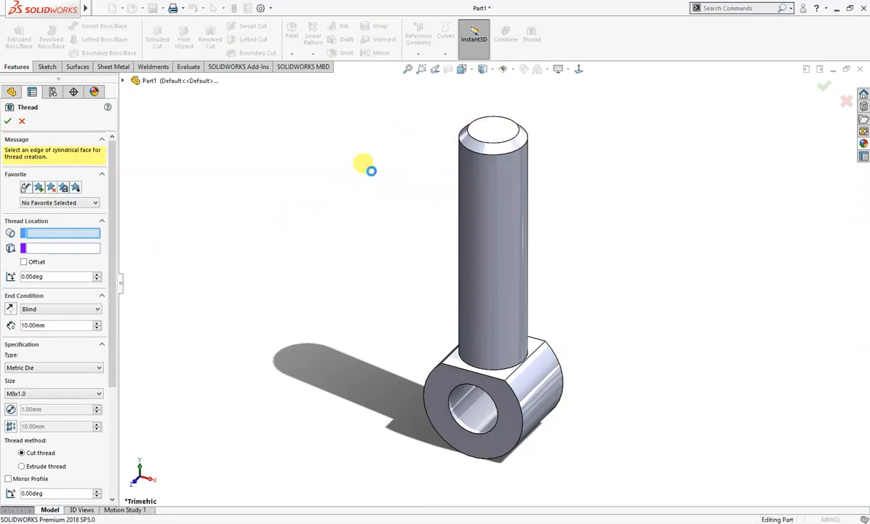
{"action": "left_click", "coordinate": [62, 214]}
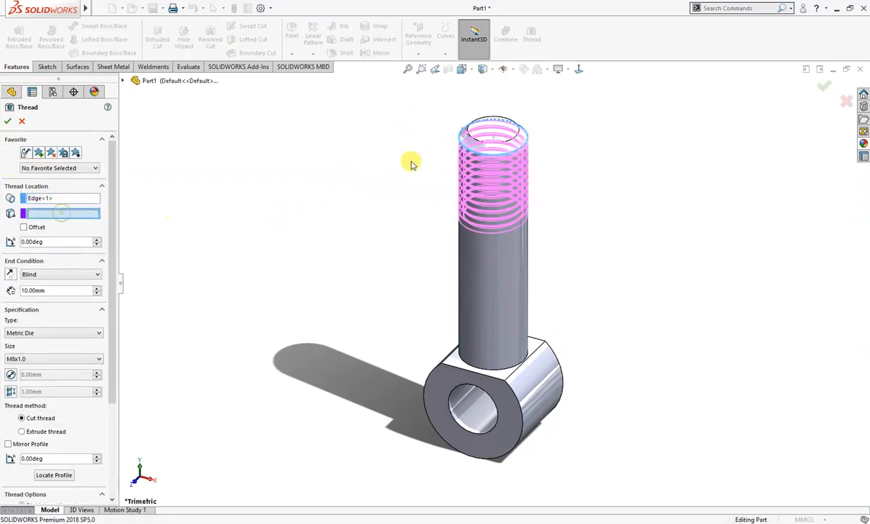
{"action": "left_click", "coordinate": [490, 143]}
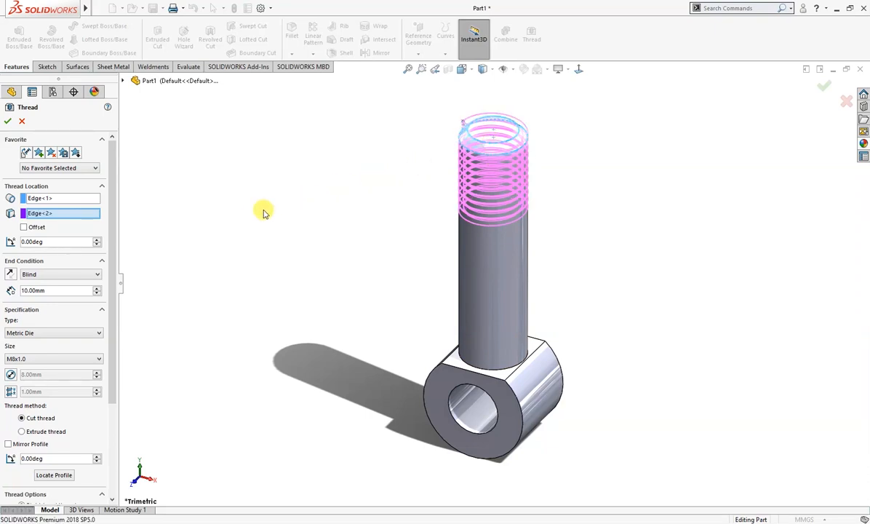
{"action": "middle_click_drag", "start_coordinate": [248, 212], "coordinate": [281, 209]}
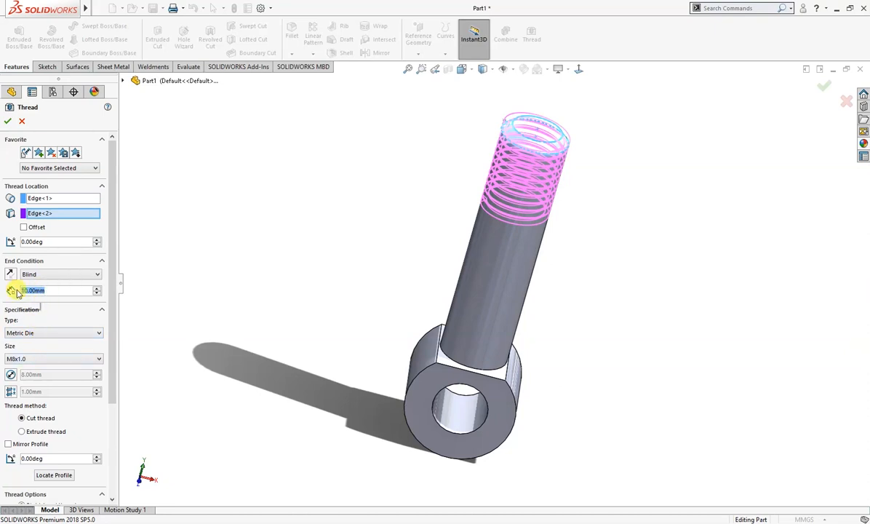
- Try a thread depth of 25 mm
{"action": "type", "text": "3"}
{"action": "type", "text": "5"}
{"action": "key", "text": "Return"}
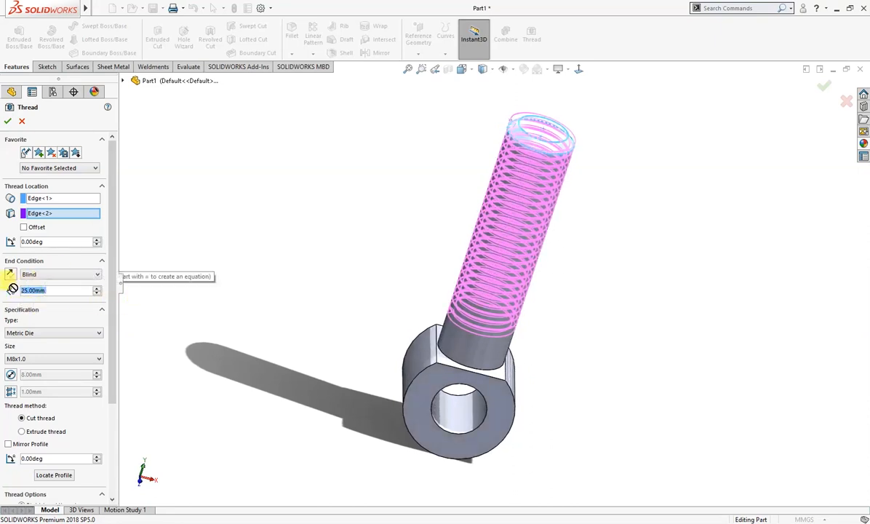
- Set the thread's blind depth to 20 mm and create the cut thread
{"action": "type", "text": "20"}
{"action": "key", "text": "Return"}
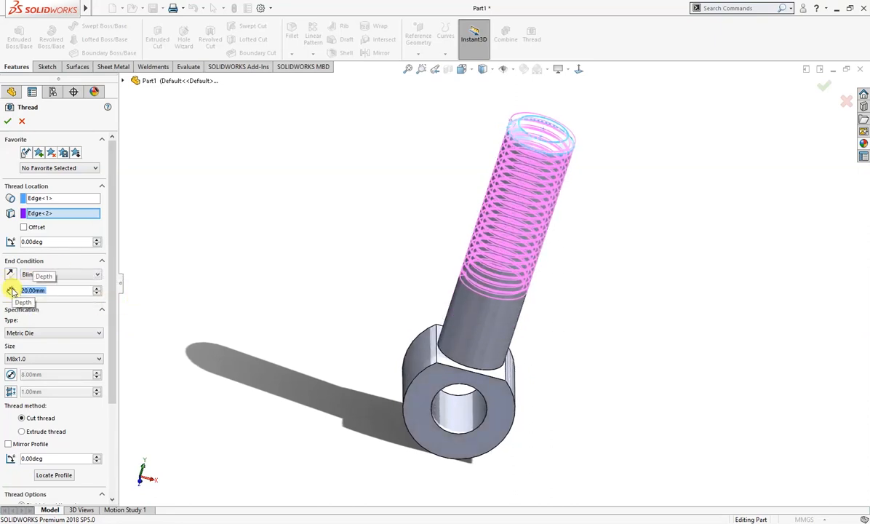
{"action": "middle_click_drag", "start_coordinate": [149, 255], "coordinate": [193, 249]}
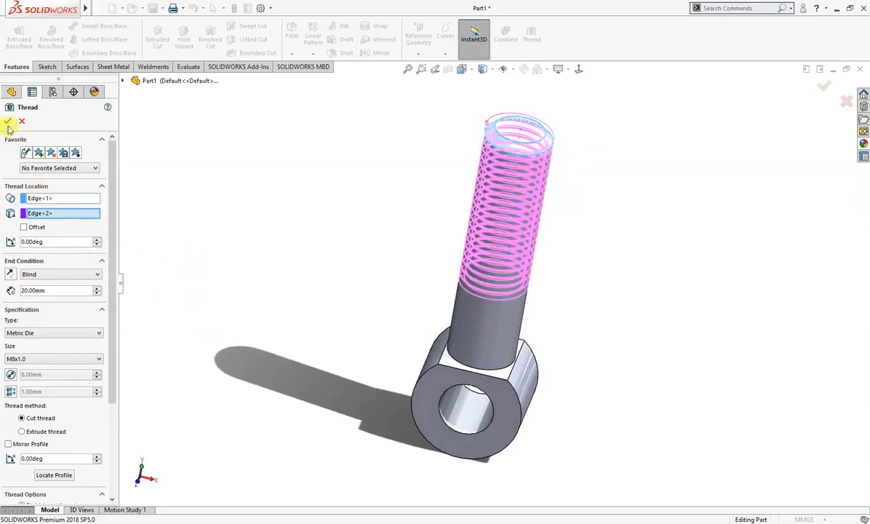
{"action": "key", "text": "Return"}
- Fillet the front and back outer circular edges of the ring with a 2 mm radius
{"action": "mouse_move", "coordinate": [221, 209]}
{"action": "middle_mouse_down"}
{"action": "mouse_move", "coordinate": [255, 227]}
{"action": "mouse_move", "coordinate": [233, 219]}
{"action": "middle_mouse_up"}
{"action": "left_click", "coordinate": [413, 384]}
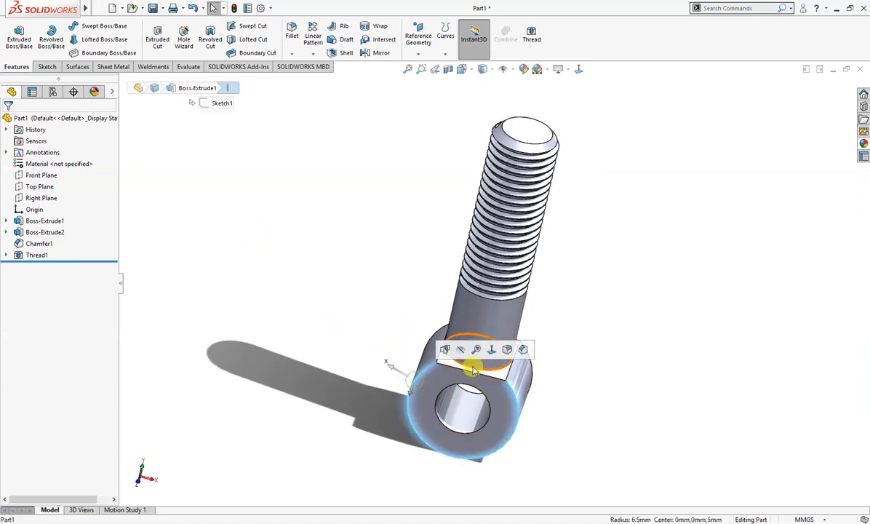
{"action": "left_click", "coordinate": [508, 350]}
{"action": "left_click", "coordinate": [435, 391]}
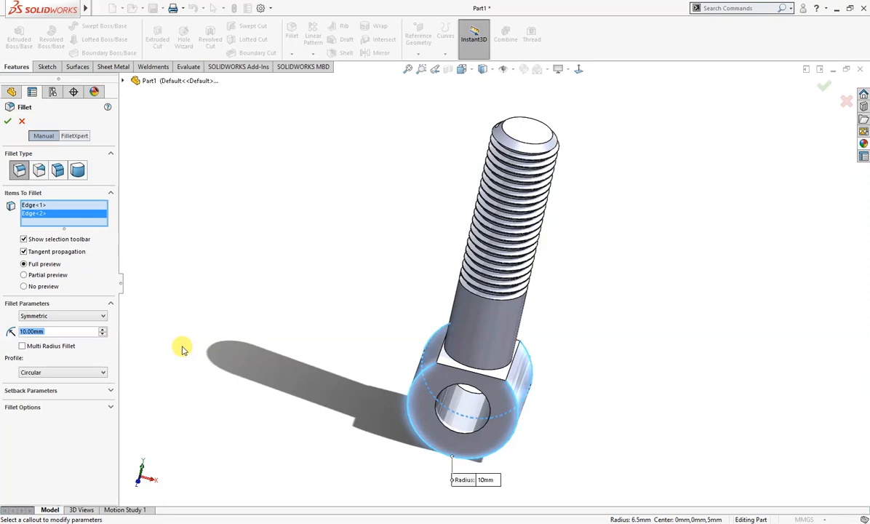
{"action": "type", "text": "2"}
{"action": "key", "text": "Return"}
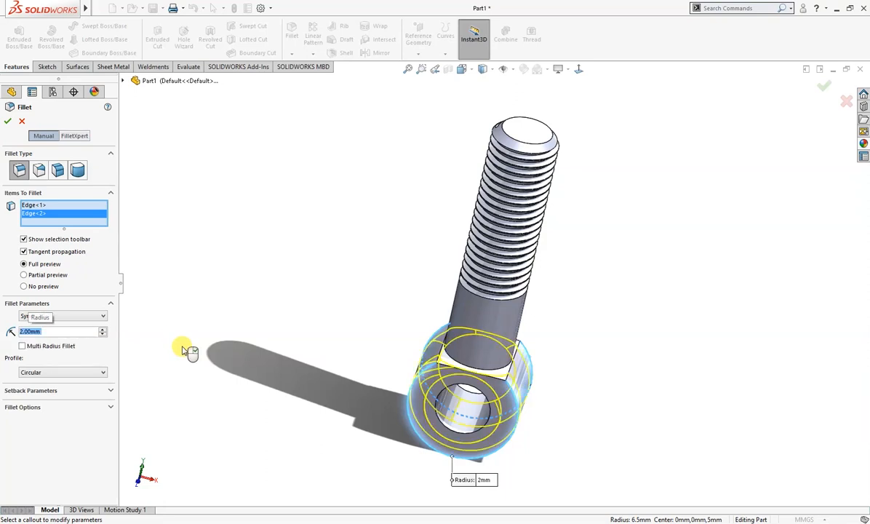
{"action": "left_click", "coordinate": [7, 123]}
{"action": "middle_click_drag", "start_coordinate": [243, 324], "coordinate": [284, 340]}
{"action": "right_click_drag", "start_coordinate": [282, 338], "coordinate": [362, 281]}
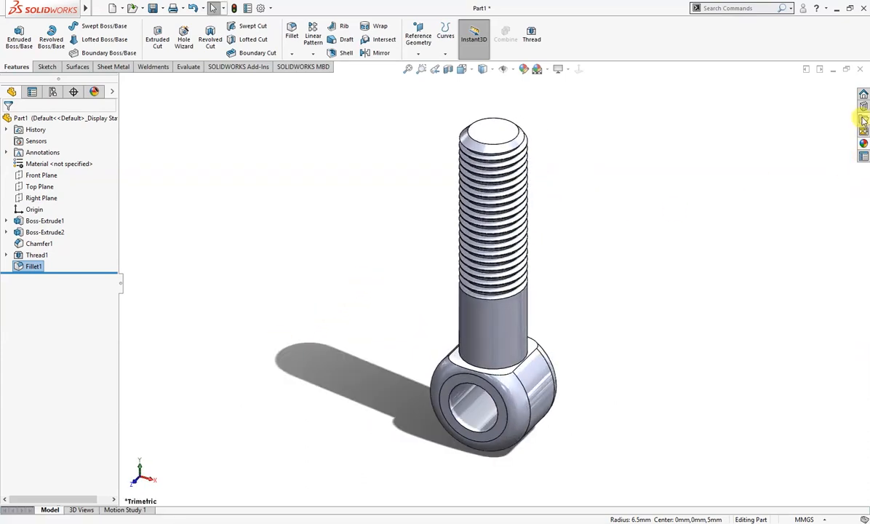
- Apply the chromium plate appearance from the Chrome metals to the entire eye bolt body
{"action": "left_click", "coordinate": [863, 142]}
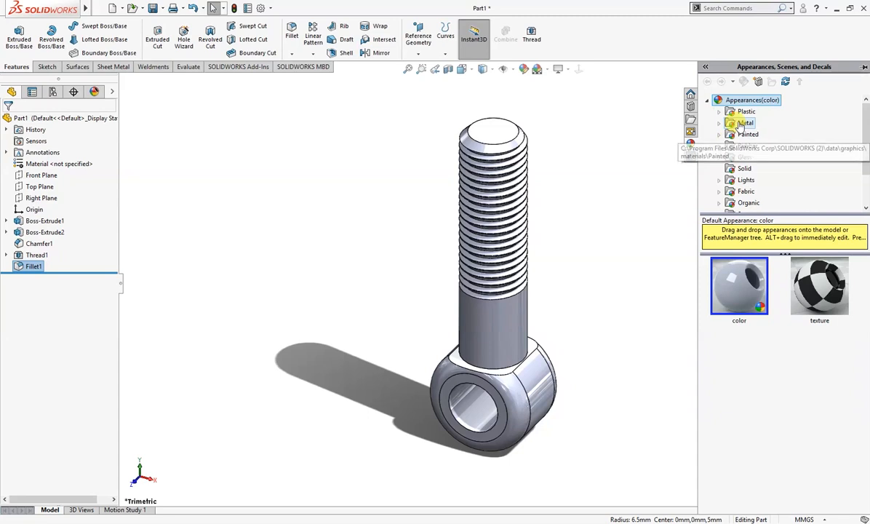
{"action": "left_click", "coordinate": [727, 122]}
{"action": "left_click", "coordinate": [720, 123]}
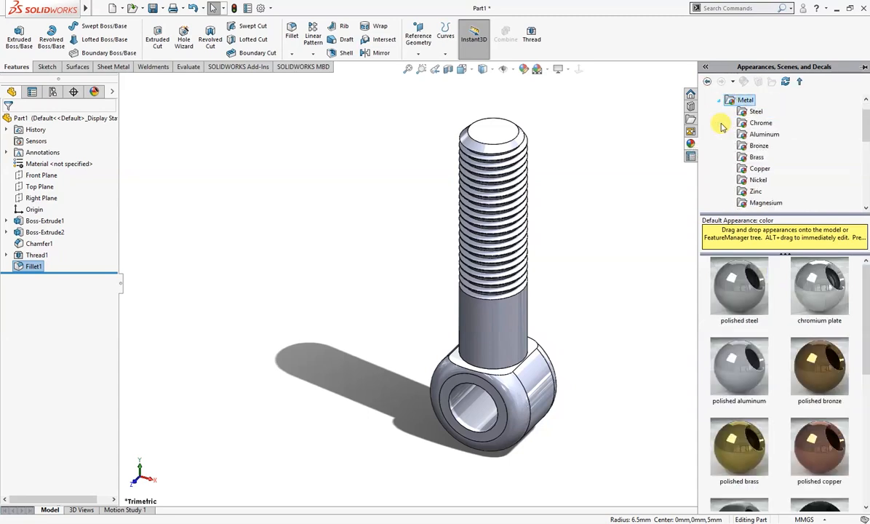
{"action": "left_click", "coordinate": [756, 123]}
{"action": "mouse_move", "coordinate": [740, 283]}
{"action": "left_click_drag", "start_coordinate": [739, 282], "coordinate": [525, 304]}
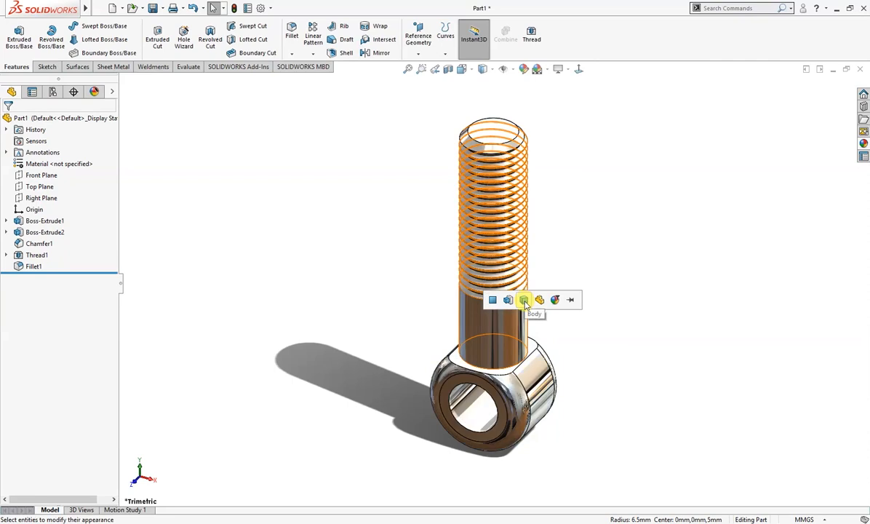
{"action": "left_click", "coordinate": [525, 301]}
{"action": "middle_click_drag", "start_coordinate": [588, 290], "coordinate": [662, 256]}
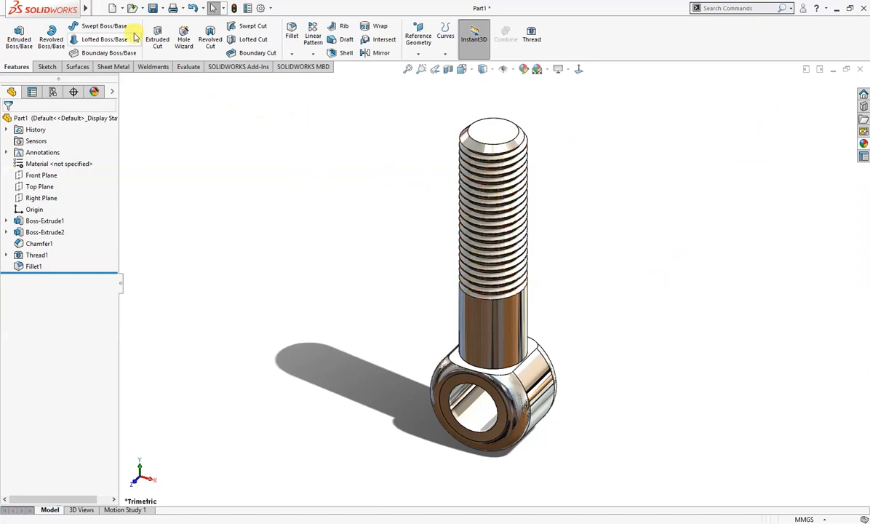
- Create a new part from the Custom 2018 template and start a sketch on the Front Plane
{"action": "left_click", "coordinate": [114, 8]}
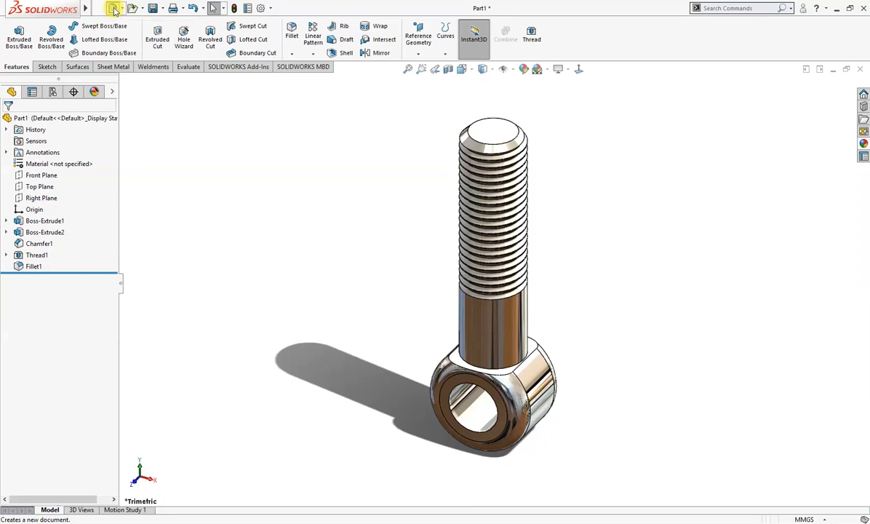
{"action": "left_click", "coordinate": [250, 200]}
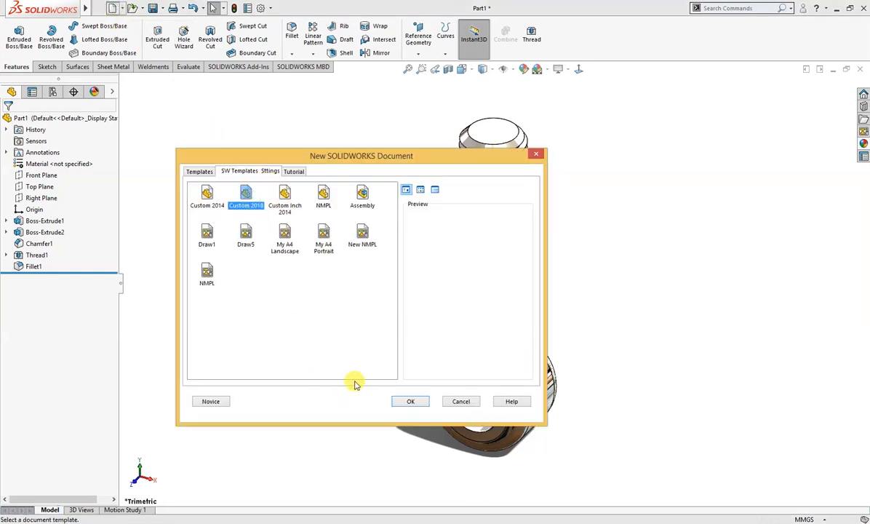
{"action": "left_click", "coordinate": [409, 402]}
{"action": "left_click", "coordinate": [44, 176]}
{"action": "left_click", "coordinate": [58, 163]}
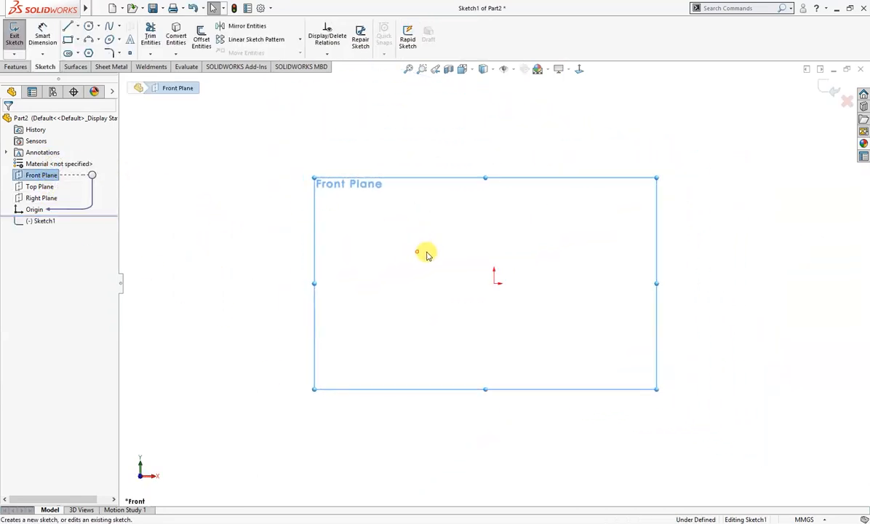
- Sketch a circle centred on the origin and dimension its diameter to 6.5 mm
{"action": "right_click_drag", "start_coordinate": [422, 253], "coordinate": [470, 253]}
{"action": "left_click", "coordinate": [494, 283]}
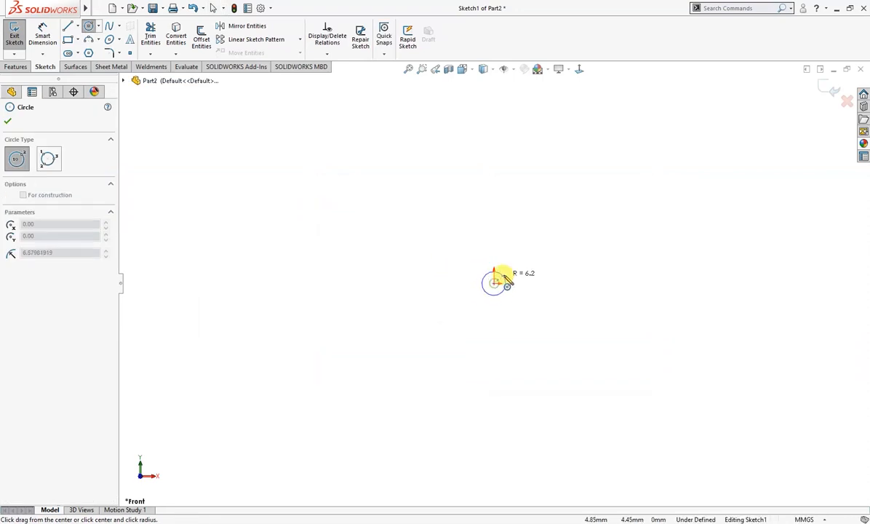
{"action": "left_click", "coordinate": [519, 263]}
{"action": "right_click_drag", "start_coordinate": [575, 308], "coordinate": [577, 248]}
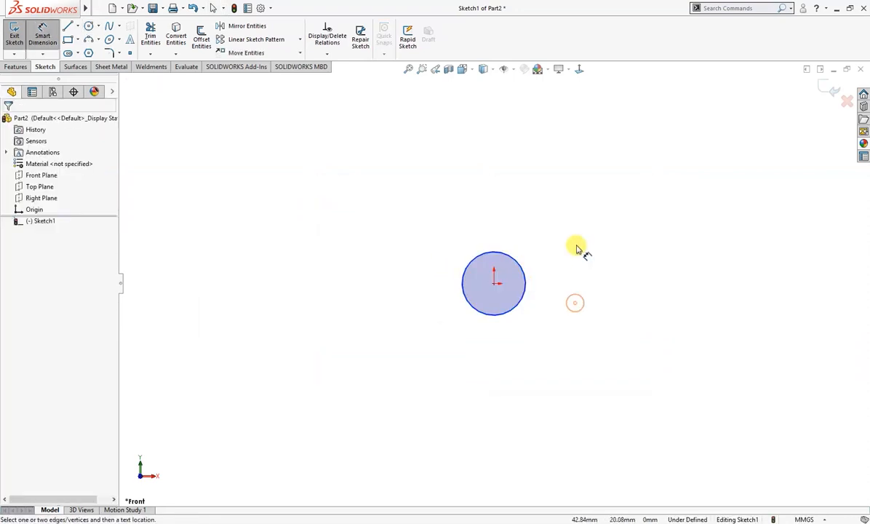
{"action": "left_click", "coordinate": [523, 301]}
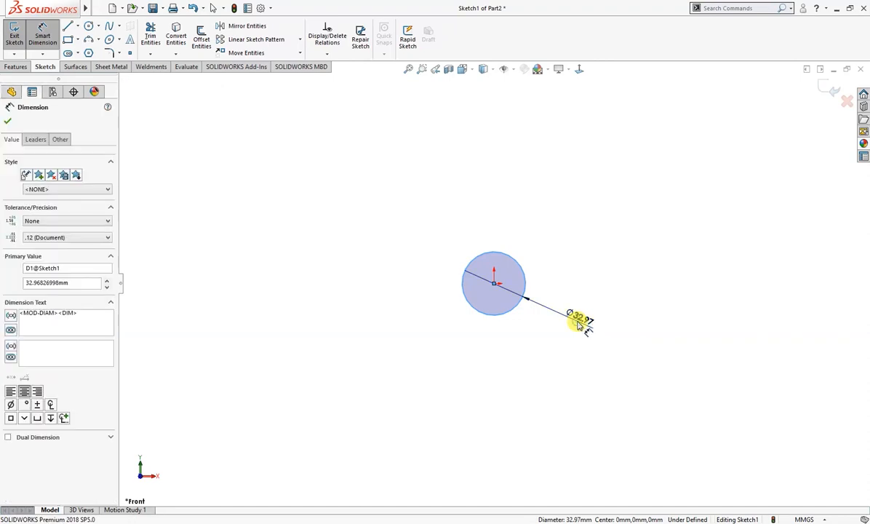
{"action": "left_click", "coordinate": [576, 320]}
{"action": "type", "text": "6.5"}
{"action": "key", "text": "Return"}
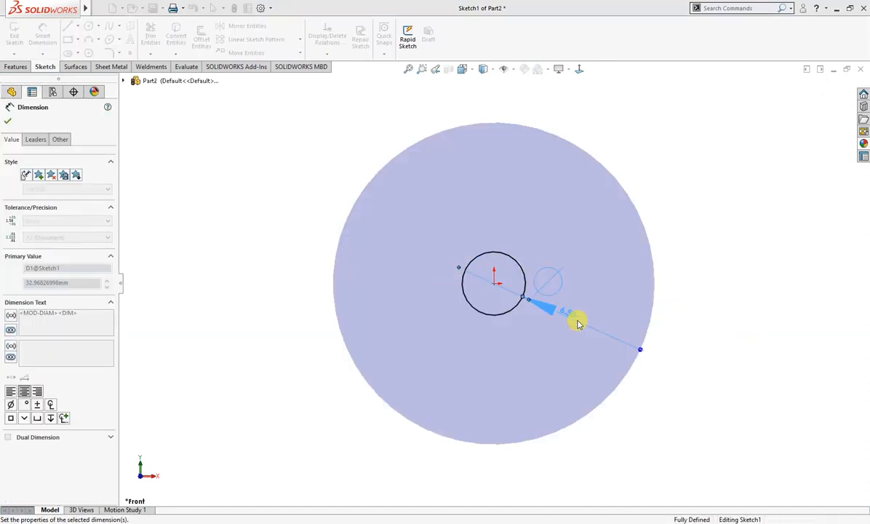
- Extrude the circle to a blind depth of 50 mm as a solid pin
{"action": "key", "text": "s"}
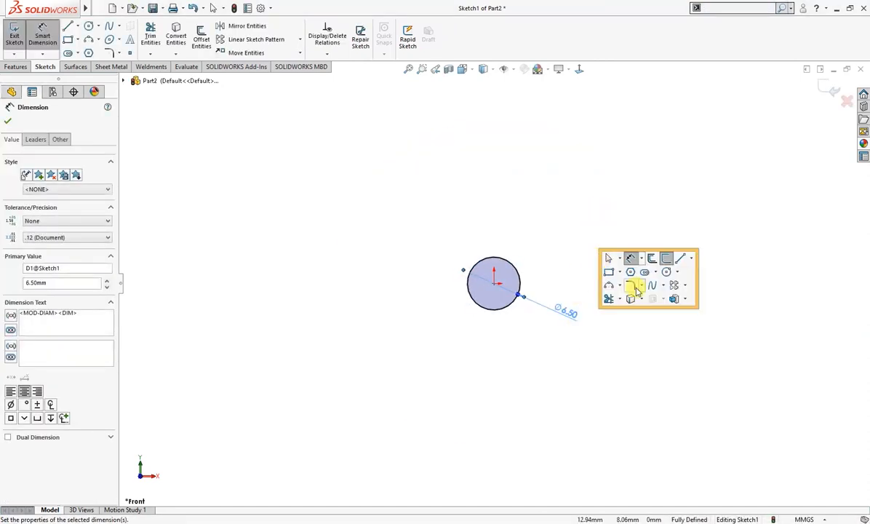
{"action": "left_click", "coordinate": [674, 299]}
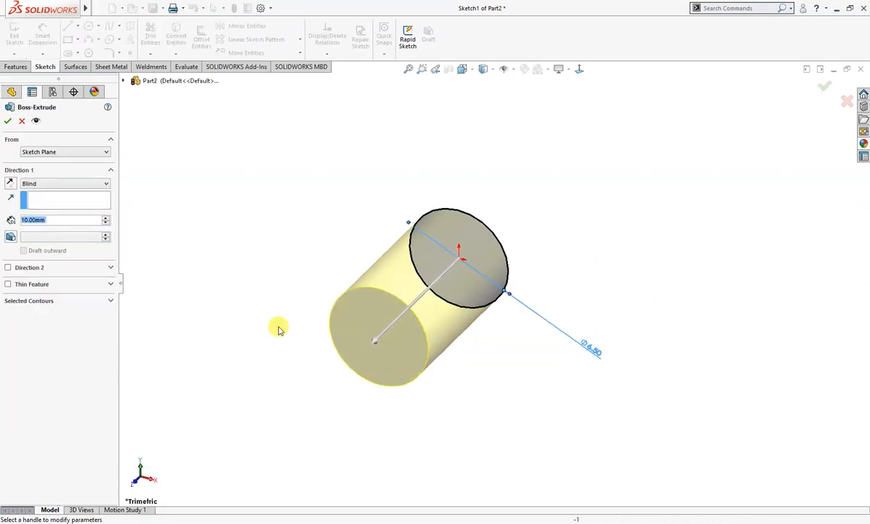
{"action": "type", "text": "50"}
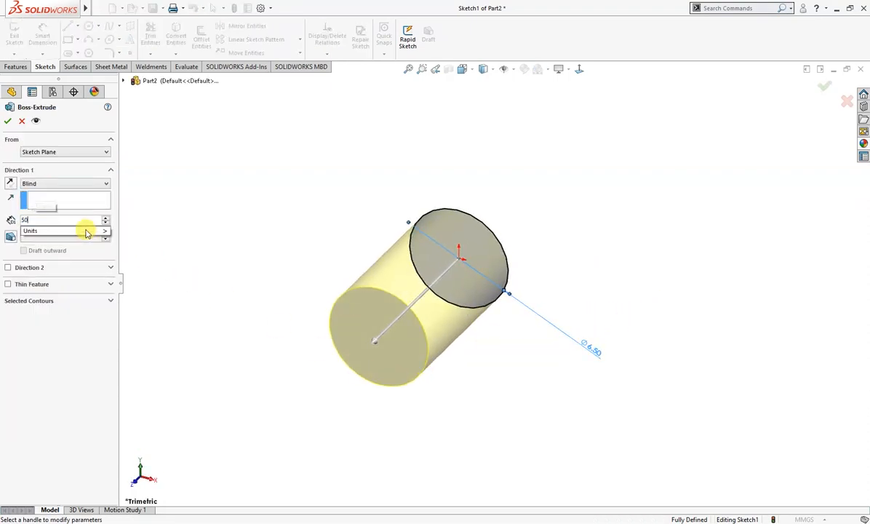
{"action": "key", "text": "Return"}
{"action": "left_click", "coordinate": [7, 121]}
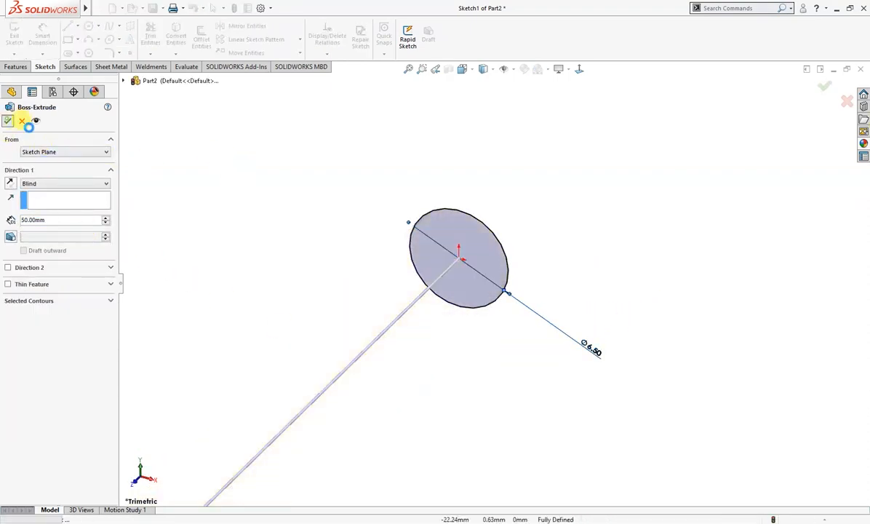
{"action": "scroll", "coordinate": [362, 281], "scroll_direction": "down", "scroll_amount": 5}
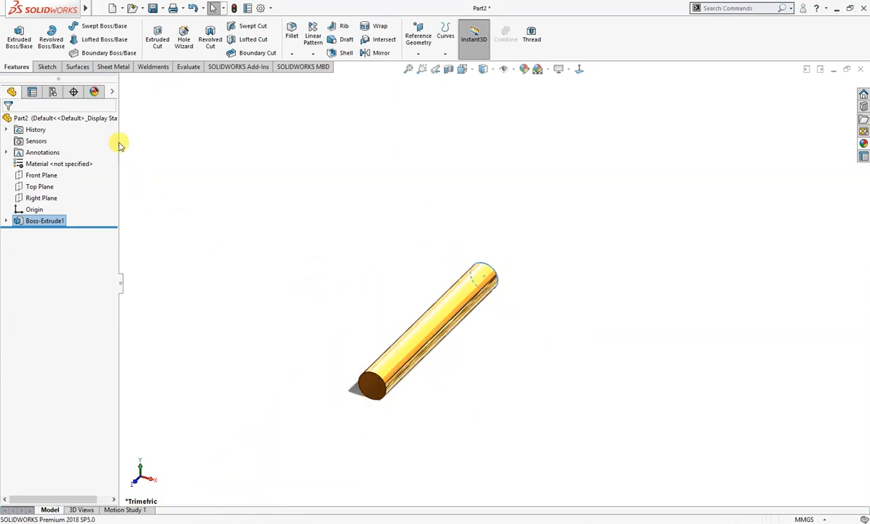
- Remove the polished gold appearance from the pin part
{"action": "left_click", "coordinate": [95, 92]}
{"action": "right_click", "coordinate": [45, 154]}
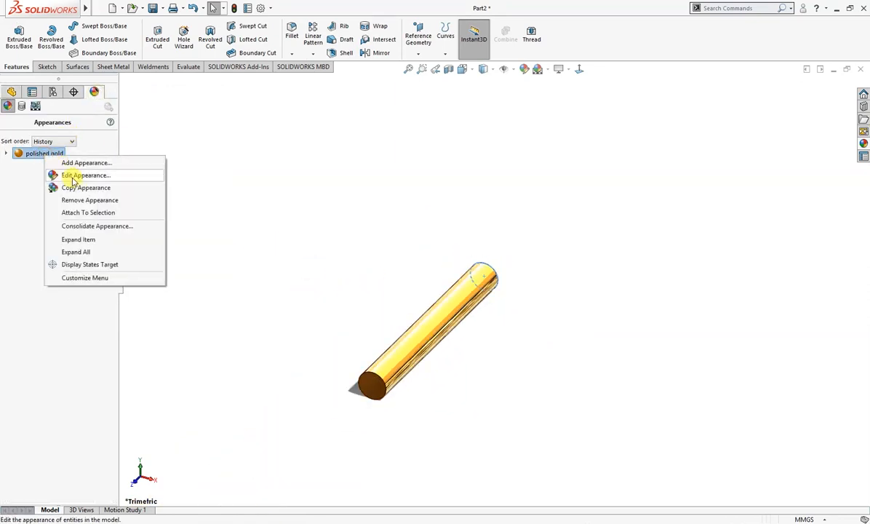
{"action": "left_click", "coordinate": [75, 200]}
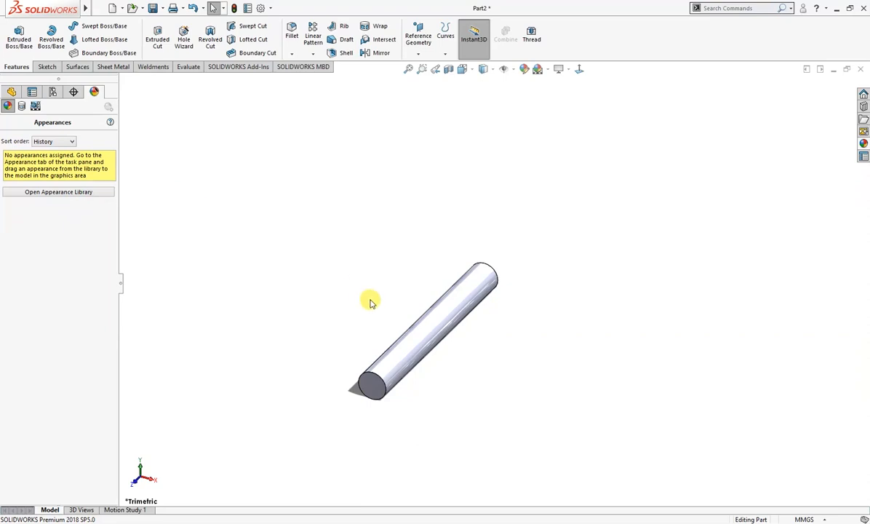
- Chamfer both end edges of the pin by 0.5 mm, using its cylindrical face as the selection
{"action": "left_click", "coordinate": [409, 331]}
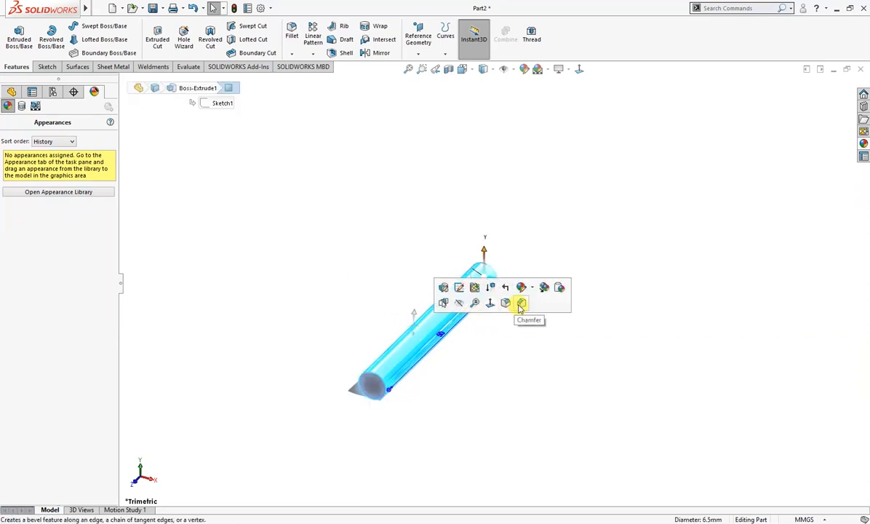
{"action": "left_click", "coordinate": [521, 305]}
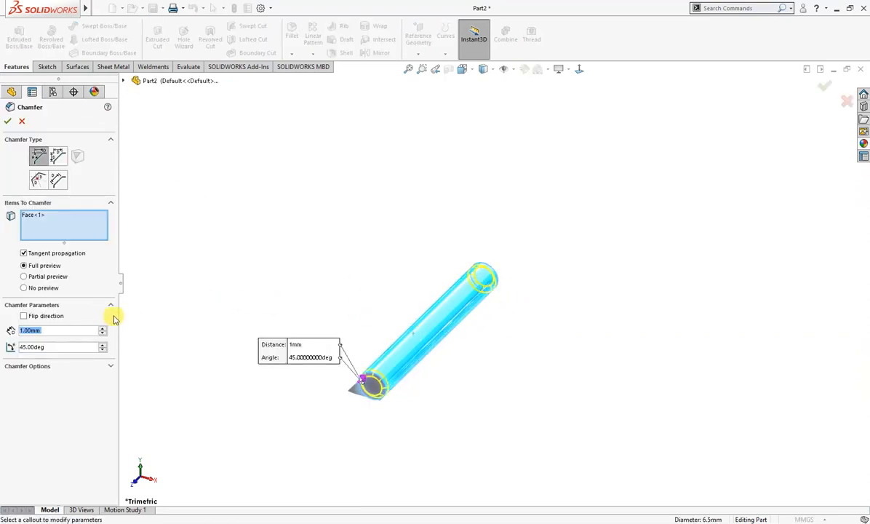
{"action": "type", "text": "0.5"}
{"action": "key", "text": "Return"}
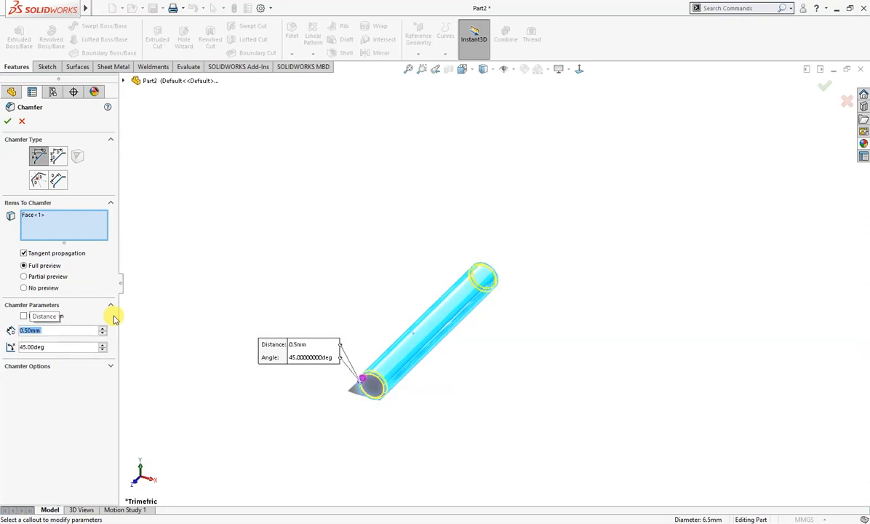
{"action": "left_click", "coordinate": [8, 122]}
{"action": "middle_click_drag", "start_coordinate": [299, 273], "coordinate": [368, 238]}
{"action": "key", "text": "f"}
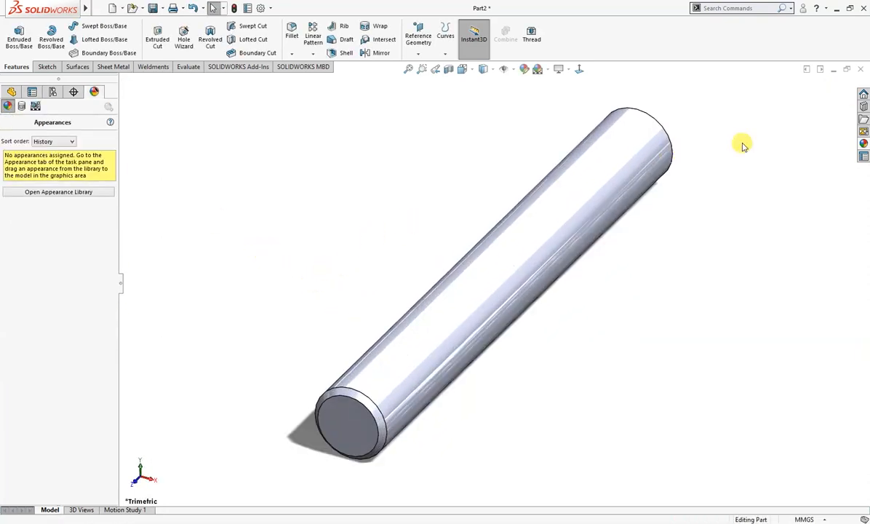
- Apply the chromium plate appearance to the pin part
{"action": "left_click", "coordinate": [864, 143]}
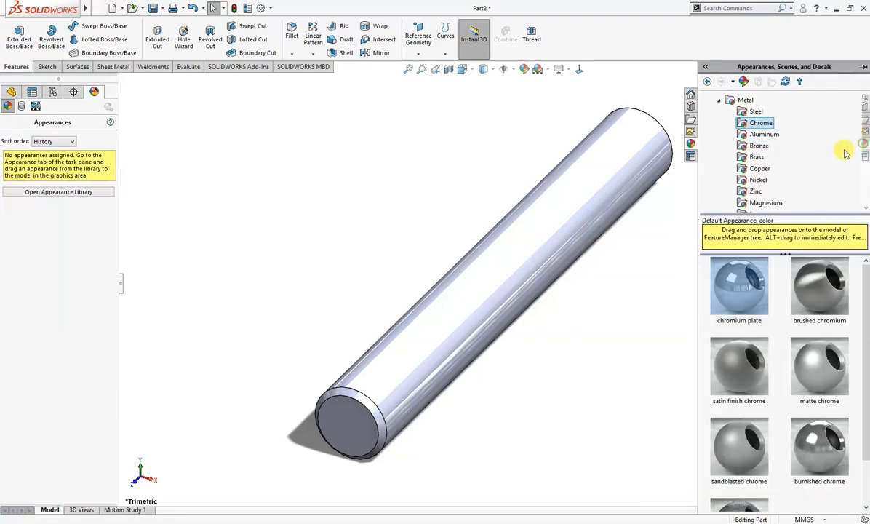
{"action": "double_click", "coordinate": [733, 286]}
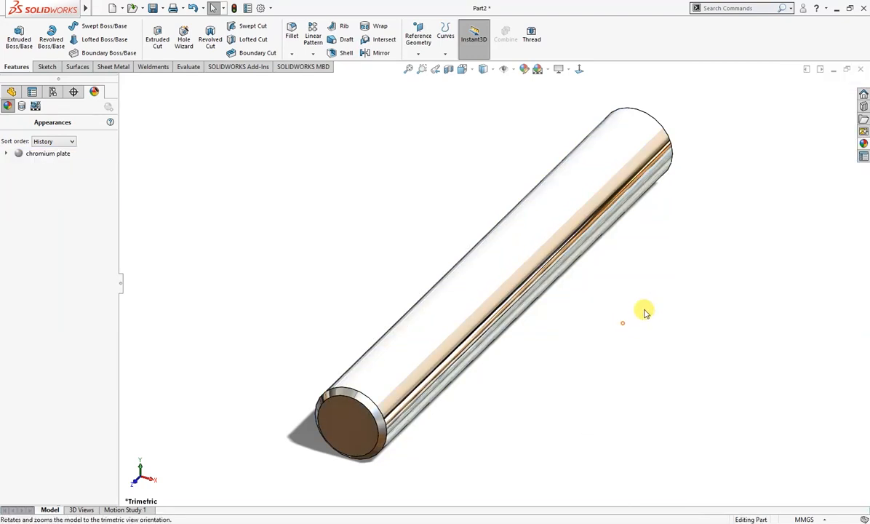
{"action": "middle_click_drag", "start_coordinate": [633, 298], "coordinate": [595, 248]}
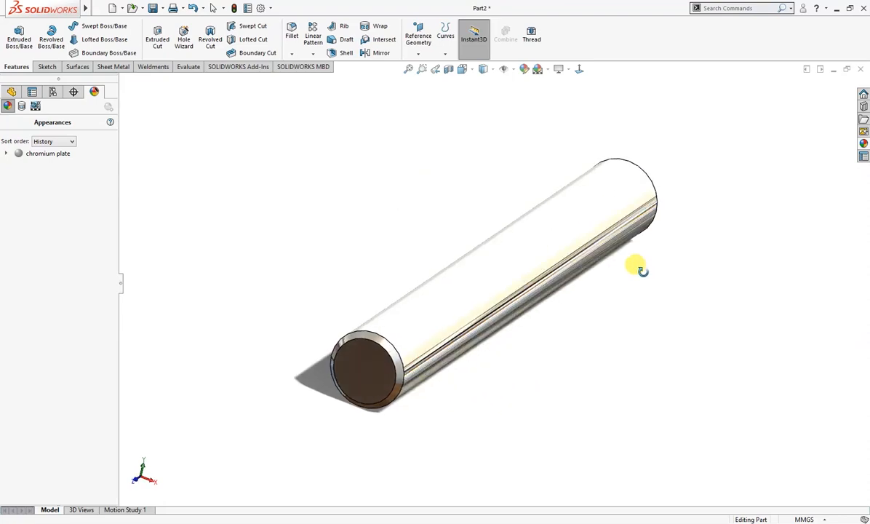
- Save the part as Pin in a new Pipe Clamp folder on the Desktop
{"action": "left_click", "coordinate": [153, 8]}
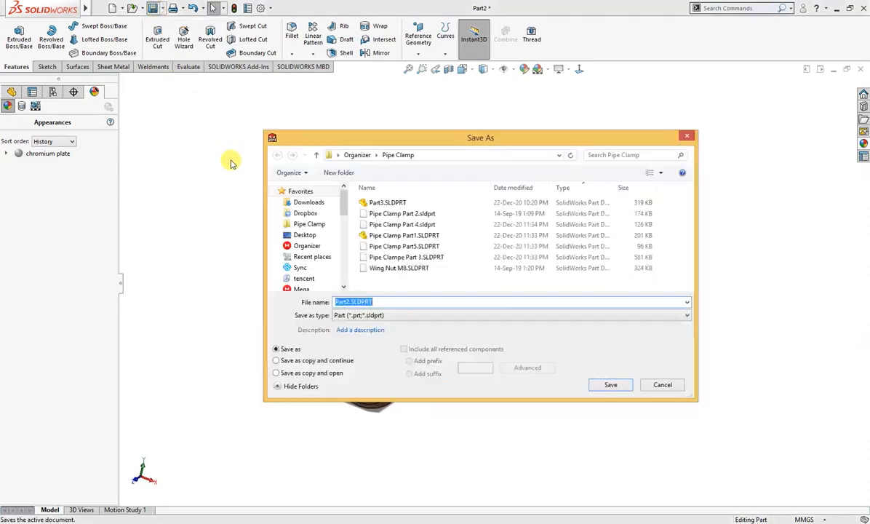
{"action": "type", "text": "Pin"}
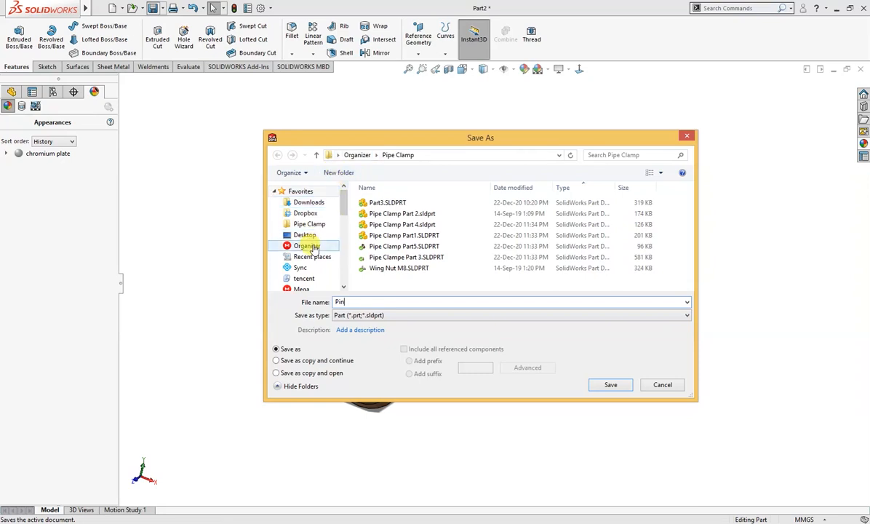
{"action": "left_click", "coordinate": [306, 235]}
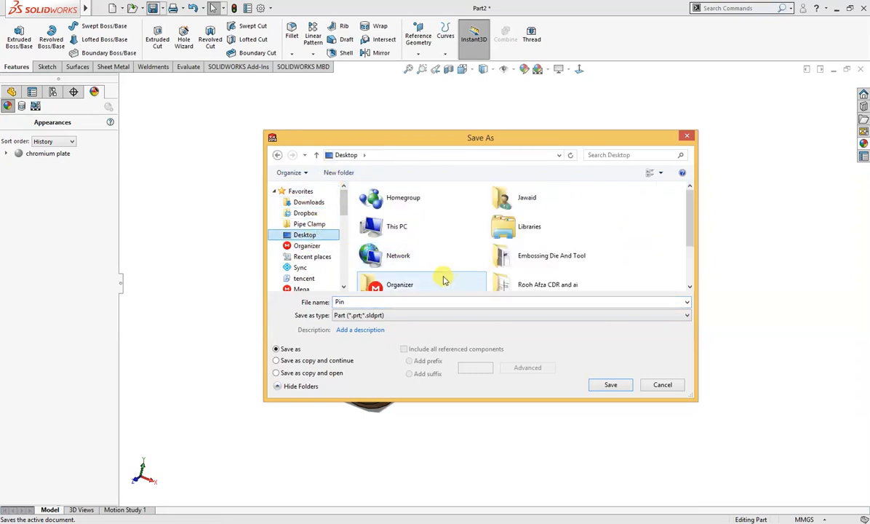
{"action": "left_click", "coordinate": [352, 174]}
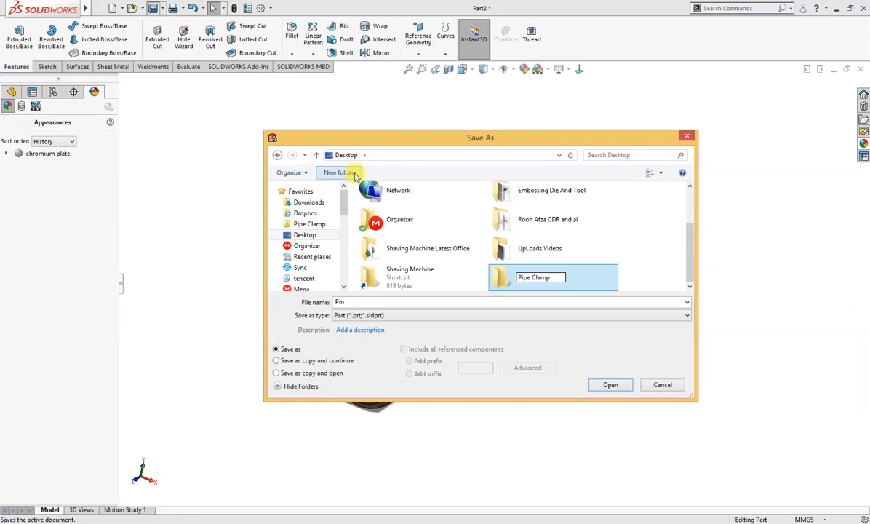
{"action": "left_click", "coordinate": [579, 279]}
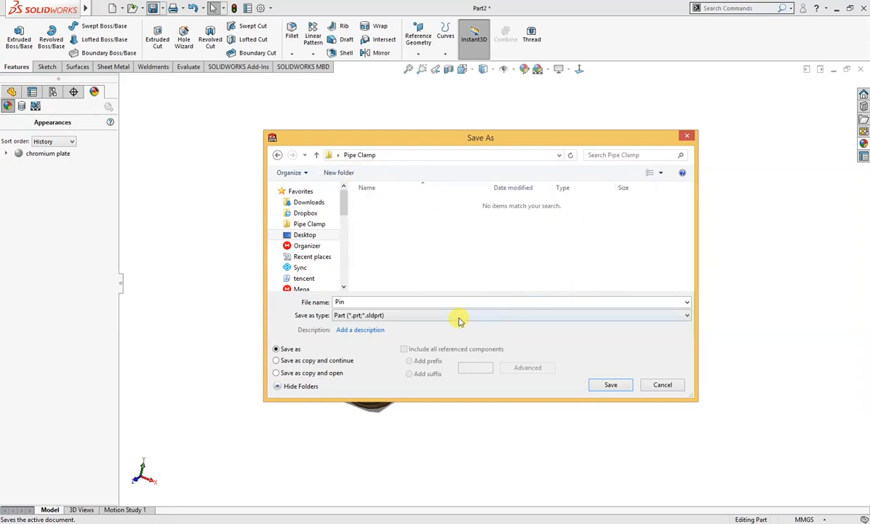
{"action": "left_click", "coordinate": [608, 385]}
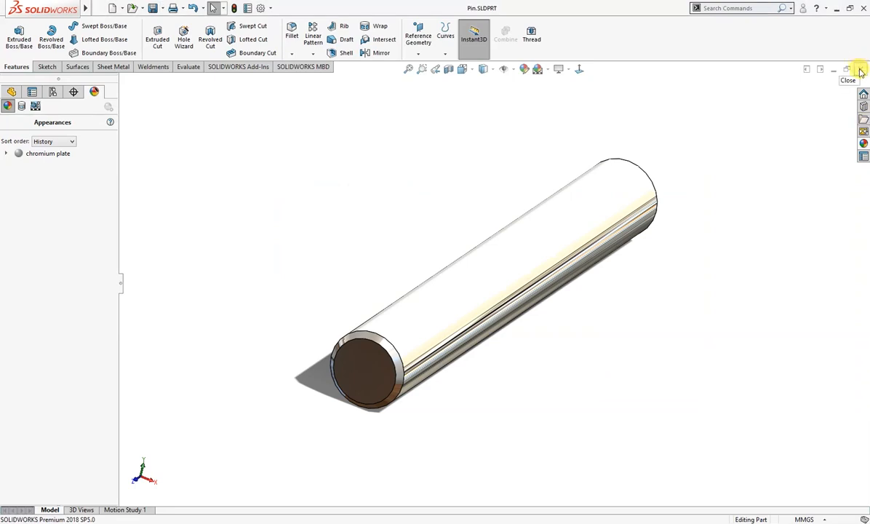
- Close the pin part and save the eye bolt part as Threaded Pin in the Pipe Clamp folder
{"action": "left_click", "coordinate": [861, 70]}
{"action": "left_click", "coordinate": [154, 8]}
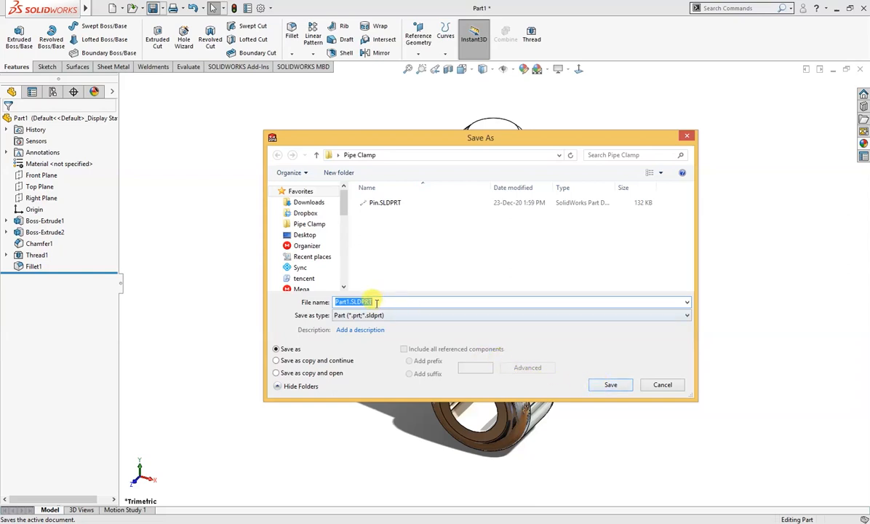
{"action": "left_click_drag", "start_coordinate": [376, 301], "coordinate": [313, 305]}
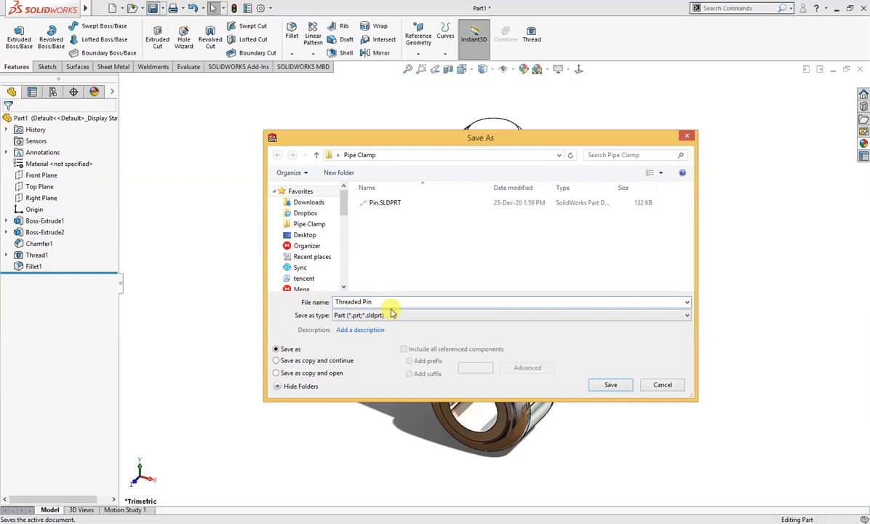
{"action": "left_click", "coordinate": [609, 385]}
{"action": "middle_click_drag", "start_coordinate": [601, 368], "coordinate": [502, 389]}
{"action": "right_click_drag", "start_coordinate": [397, 403], "coordinate": [431, 380]}
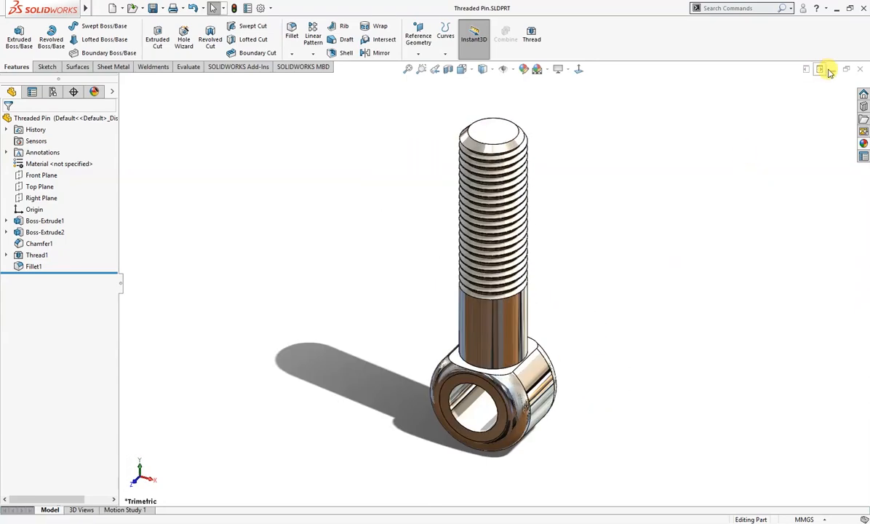
- Close the Threaded Pin part and create a new part from the Custom 2018 template
{"action": "left_click", "coordinate": [859, 71]}
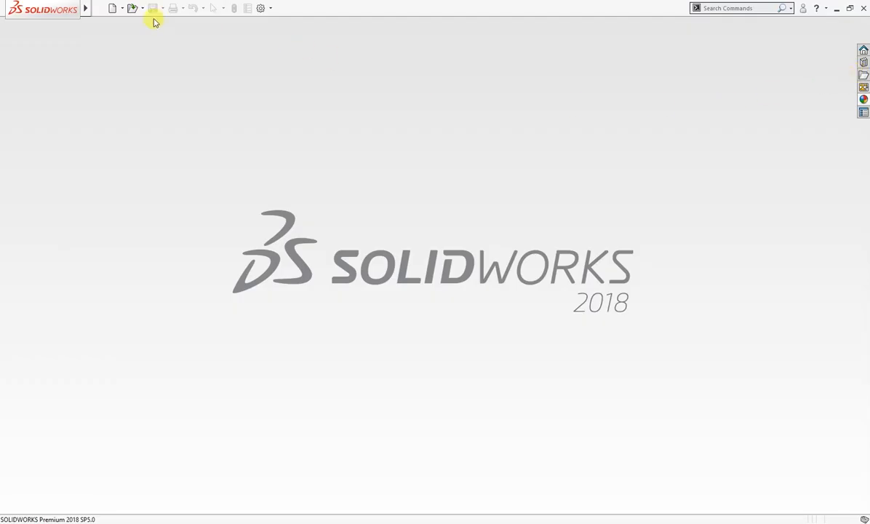
{"action": "left_click", "coordinate": [114, 9]}
{"action": "left_click", "coordinate": [246, 207]}
{"action": "left_click", "coordinate": [408, 400]}
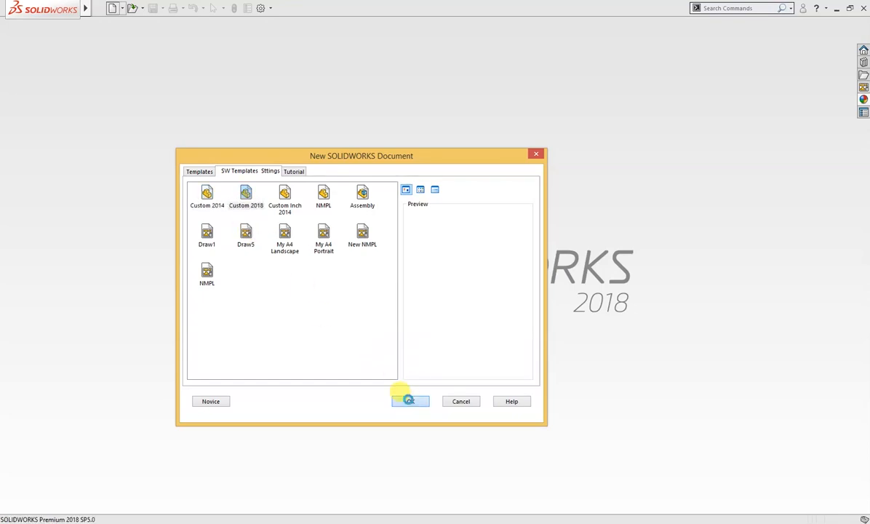
- Start a sketch on the Front Plane and draw a circle of about 68 mm diameter centred on the origin
{"action": "left_click", "coordinate": [40, 175]}
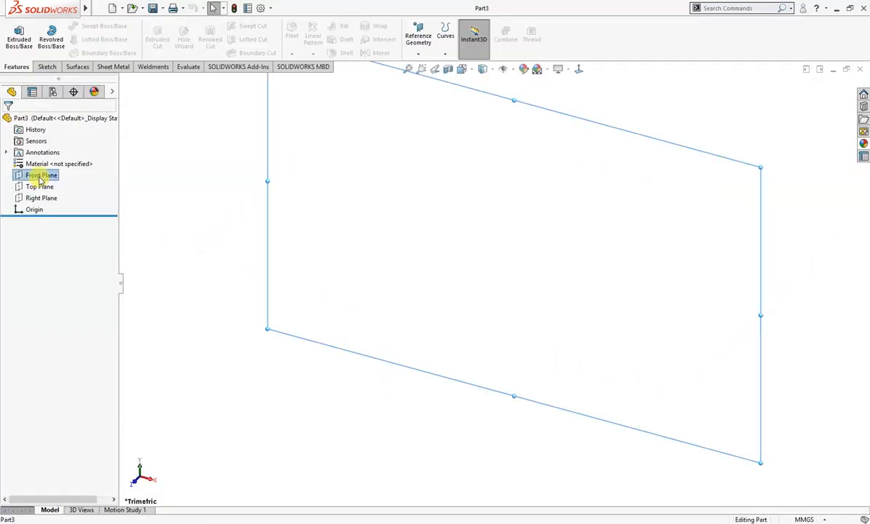
{"action": "left_click", "coordinate": [53, 162]}
{"action": "right_click_drag", "start_coordinate": [190, 221], "coordinate": [233, 221]}
{"action": "left_click_drag", "start_coordinate": [493, 283], "coordinate": [510, 347]}
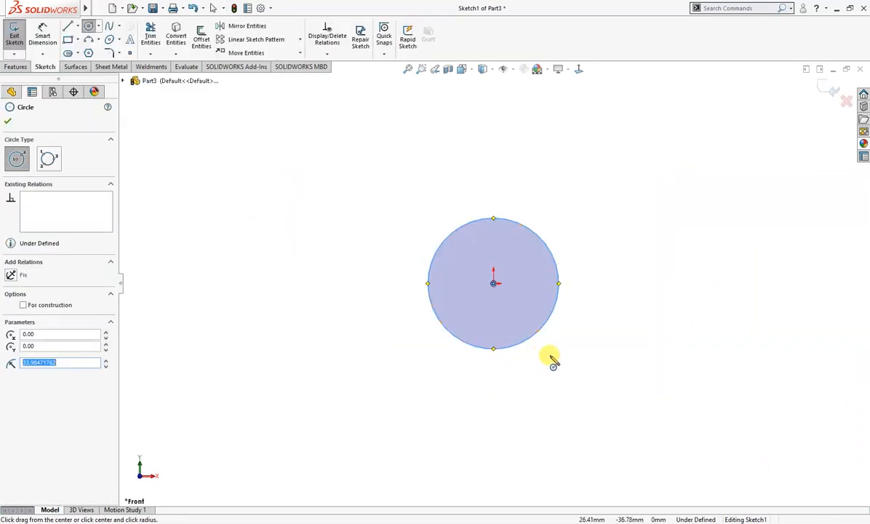
- Dimension the origin-centred circle's diameter to 50 mm
{"action": "right_click_drag", "start_coordinate": [553, 349], "coordinate": [559, 314]}
{"action": "left_click", "coordinate": [551, 321]}
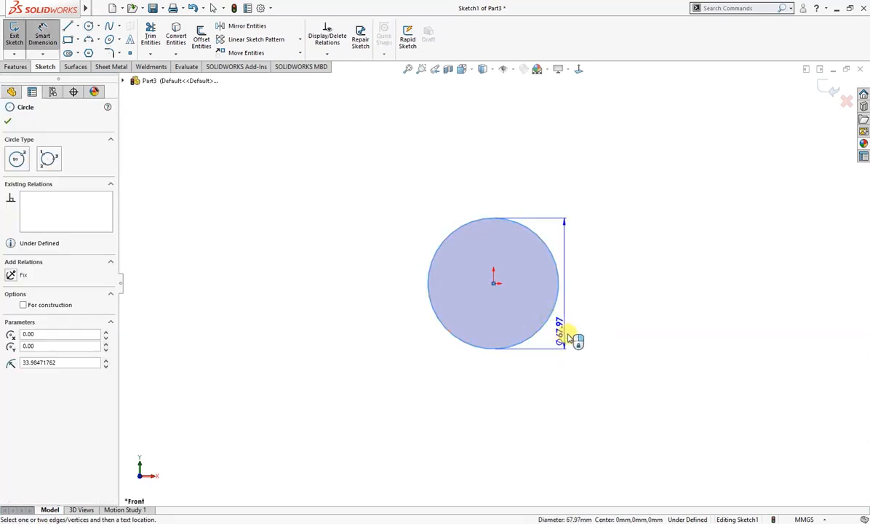
{"action": "left_click", "coordinate": [549, 329]}
{"action": "type", "text": "50"}
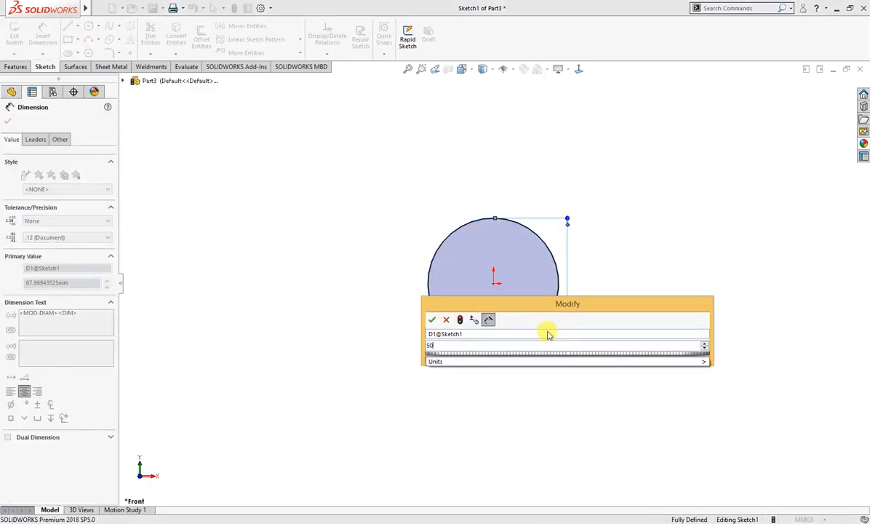
{"action": "key", "text": "Return"}
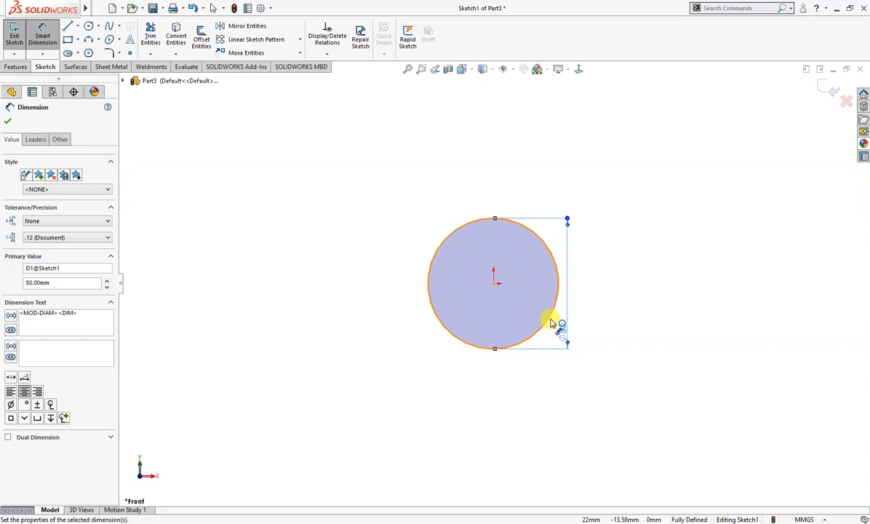
{"action": "left_click", "coordinate": [551, 321]}
{"action": "key", "text": "Escape"}
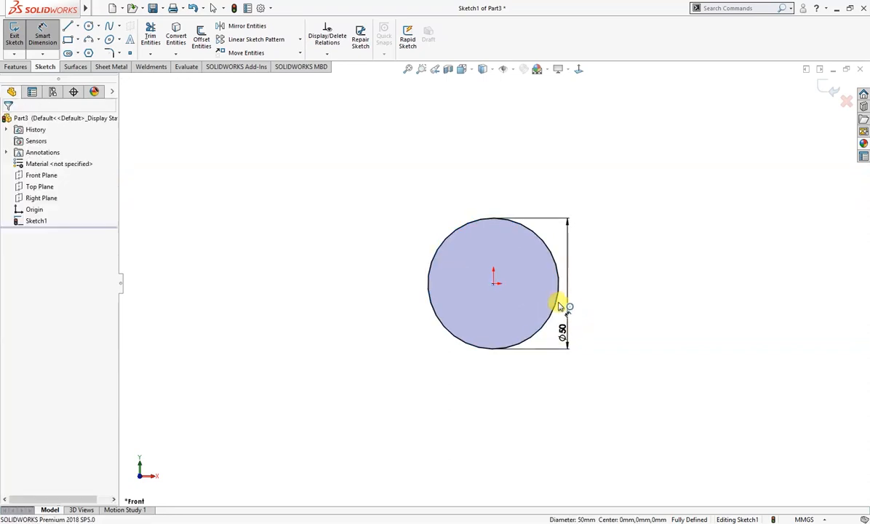
- Convert the 50 mm circle to construction geometry
{"action": "left_click", "coordinate": [554, 304]}
{"action": "key", "text": "Escape"}
{"action": "key", "text": "Escape"}
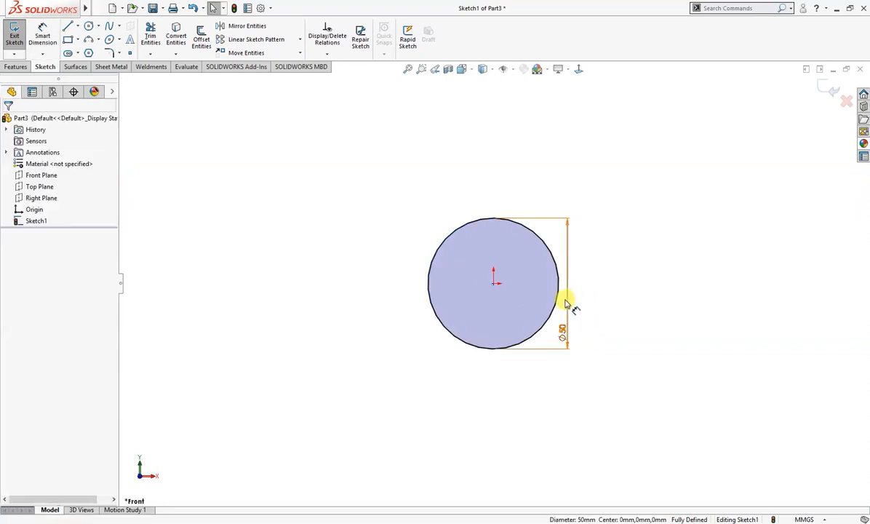
{"action": "left_click", "coordinate": [558, 301]}
{"action": "left_click", "coordinate": [590, 327]}
{"action": "left_click", "coordinate": [599, 278]}
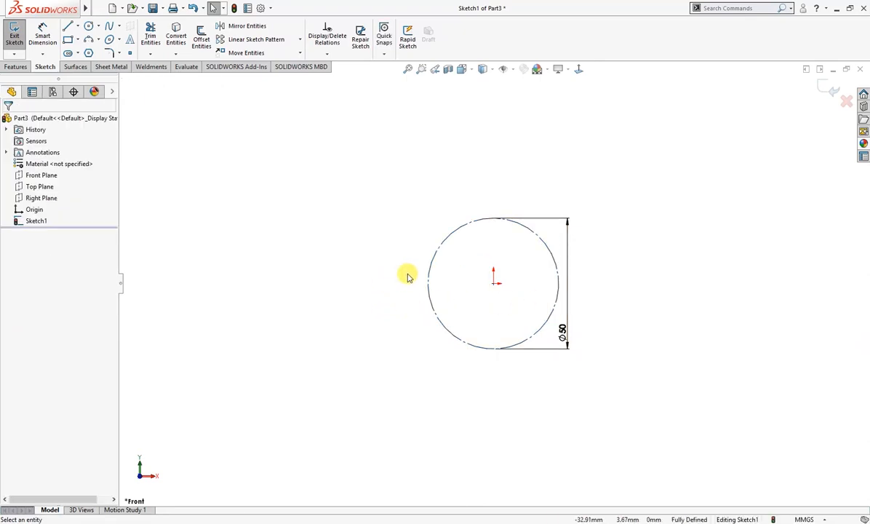
- Draw a circle of about 12 mm diameter just left of the 50 mm circle and make the two circles tangent
{"action": "mouse_move", "coordinate": [405, 276]}
{"action": "right_mouse_down"}
{"action": "mouse_move", "coordinate": [393, 278]}
{"action": "mouse_move", "coordinate": [432, 277]}
{"action": "right_mouse_up"}
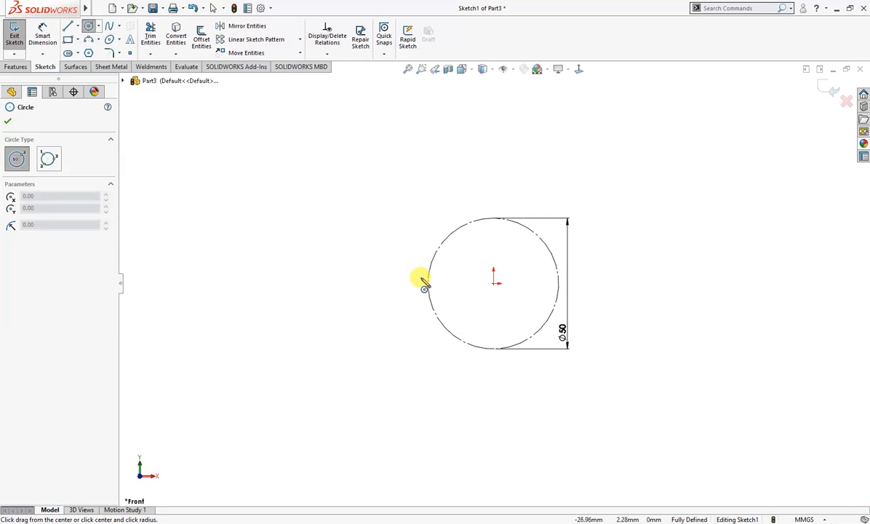
{"action": "left_click_drag", "start_coordinate": [411, 277], "coordinate": [417, 293]}
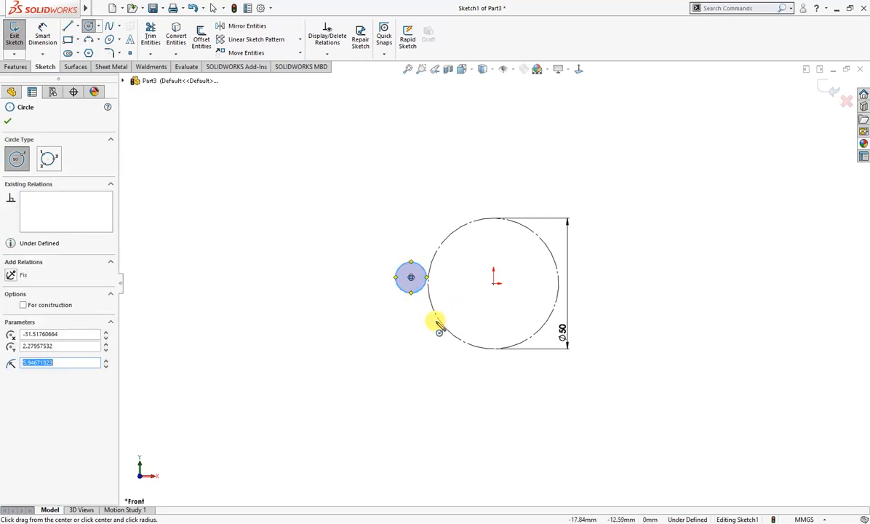
{"action": "key", "text": "Escape"}
{"action": "key", "text": "Escape"}
{"action": "left_click", "coordinate": [422, 291]}
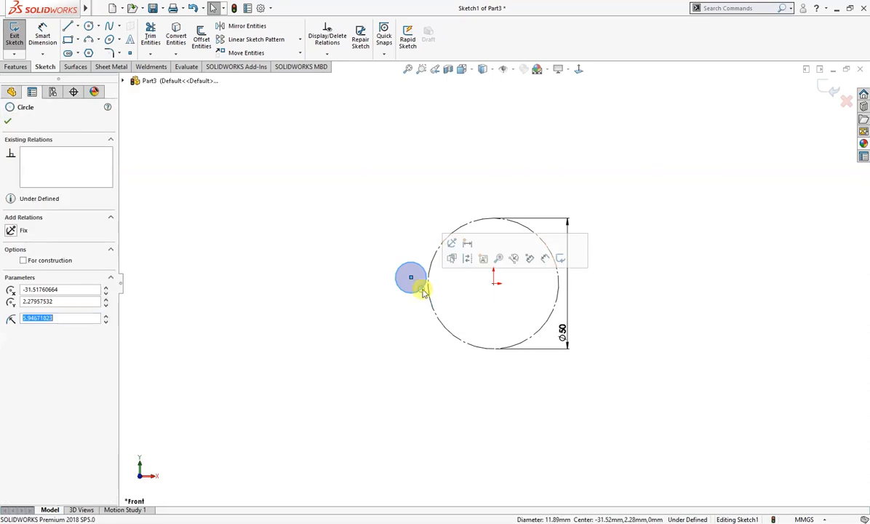
{"action": "left_click", "coordinate": [435, 298], "text": "ctrl"}
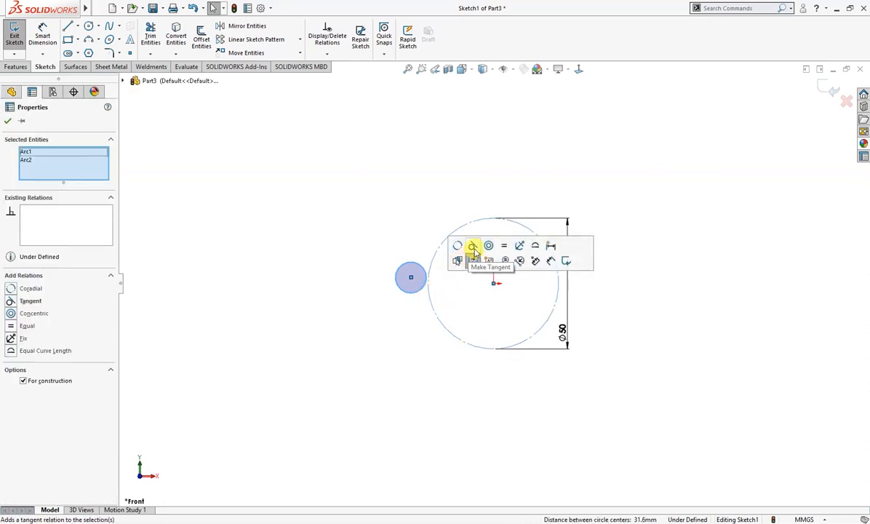
{"action": "left_click", "coordinate": [473, 247]}
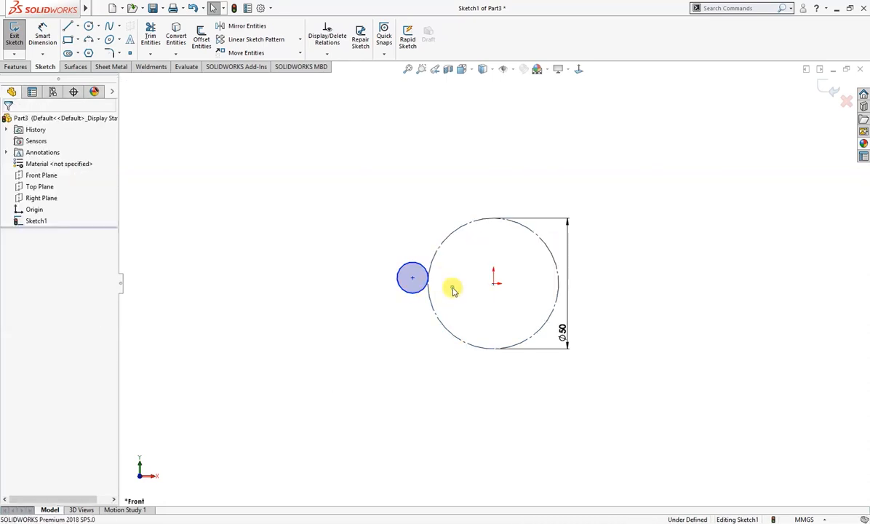
- Dimension the small tangent circle's diameter to 13 mm
{"action": "right_click_drag", "start_coordinate": [398, 317], "coordinate": [389, 289]}
{"action": "left_click", "coordinate": [404, 293]}
{"action": "left_click", "coordinate": [408, 295]}
{"action": "left_click", "coordinate": [363, 318]}
{"action": "type", "text": "13"}
{"action": "key", "text": "Return"}
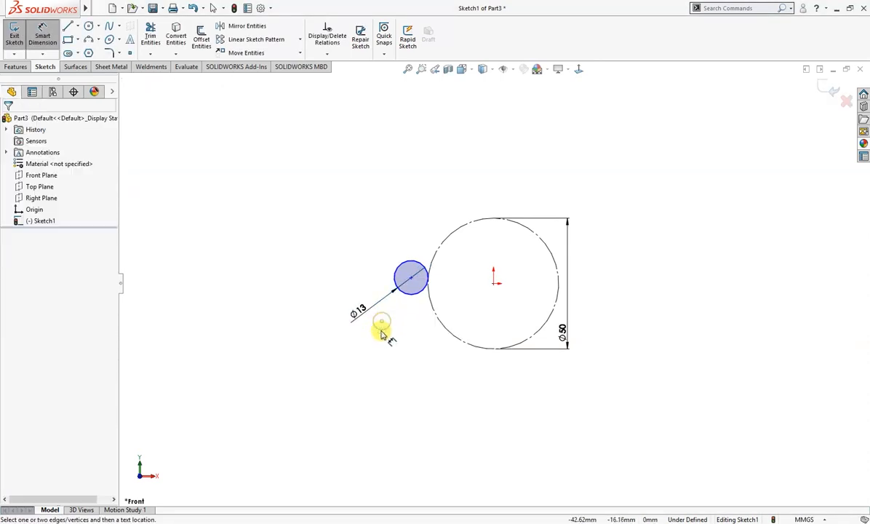
- Draw a smaller circle concentric with the 13 mm circle and dimension its diameter to 6.5 mm
{"action": "right_click_drag", "start_coordinate": [373, 331], "coordinate": [412, 331]}
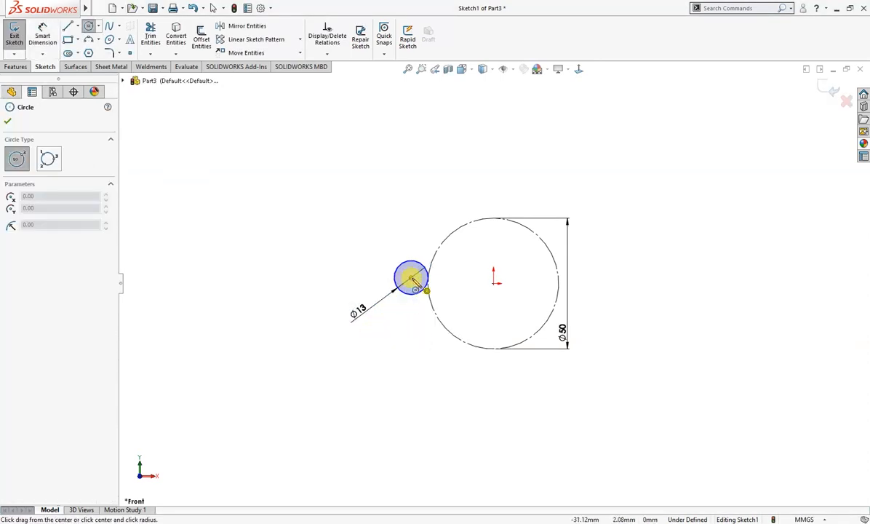
{"action": "left_click", "coordinate": [411, 278]}
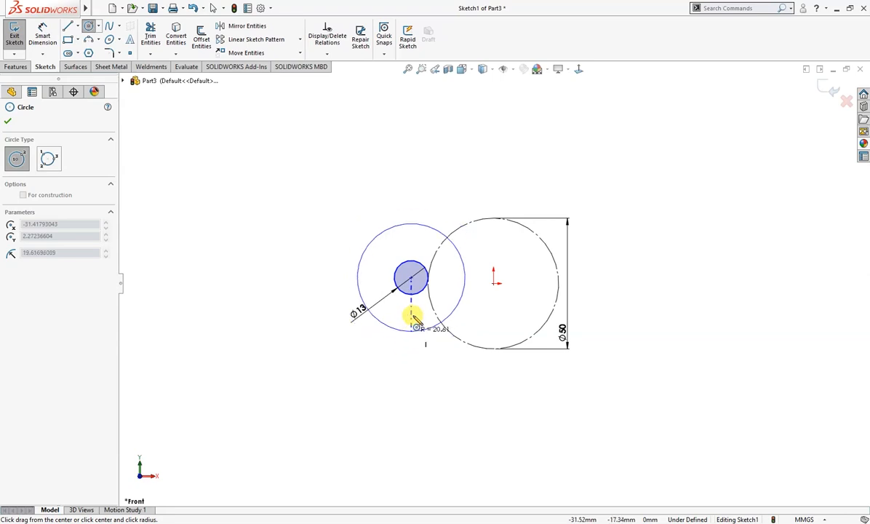
{"action": "left_click", "coordinate": [412, 284]}
{"action": "right_click_drag", "start_coordinate": [405, 351], "coordinate": [407, 320]}
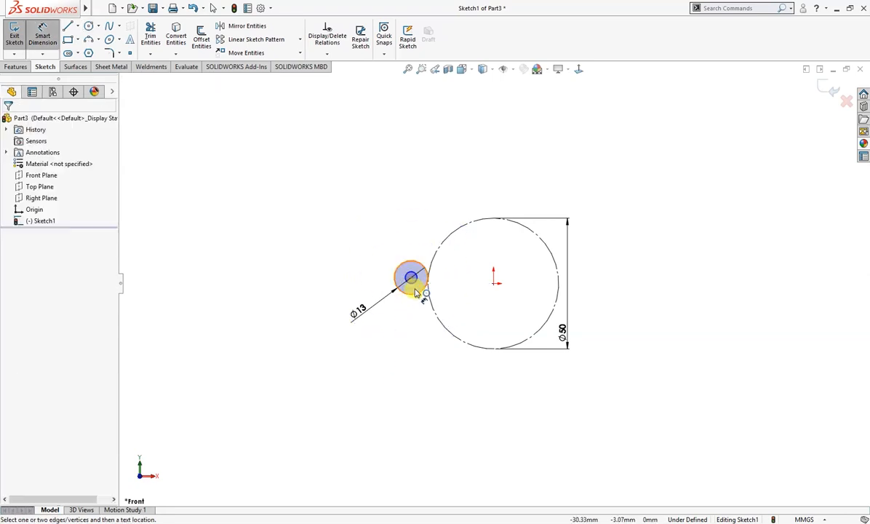
{"action": "left_click", "coordinate": [417, 289]}
{"action": "left_click", "coordinate": [331, 244]}
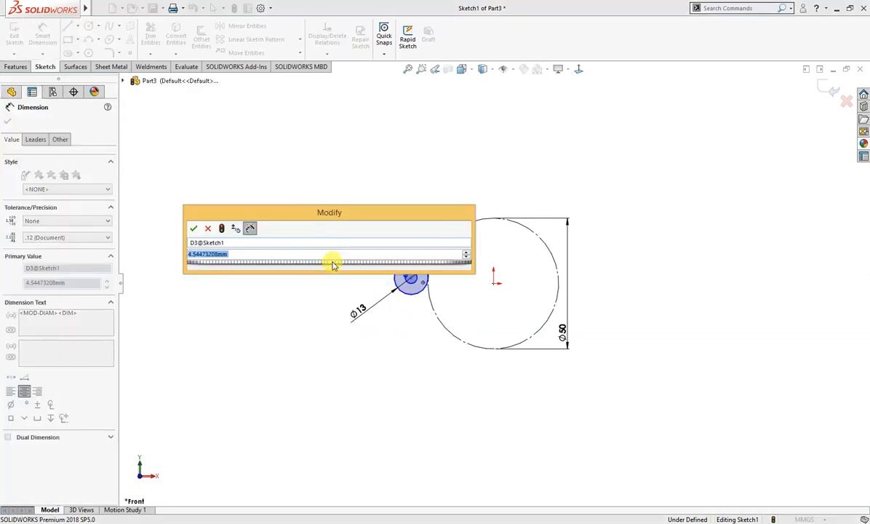
{"action": "type", "text": "6.5"}
{"action": "key", "text": "Return"}
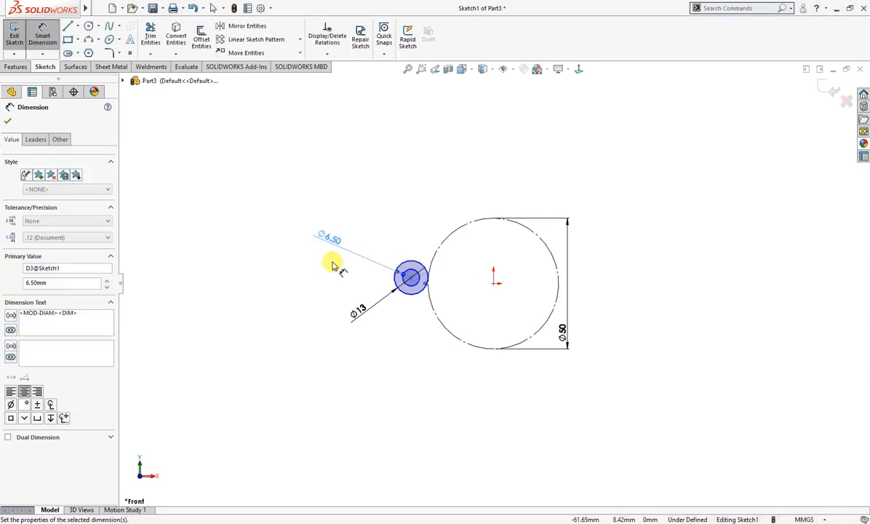
{"action": "left_click", "coordinate": [474, 290]}
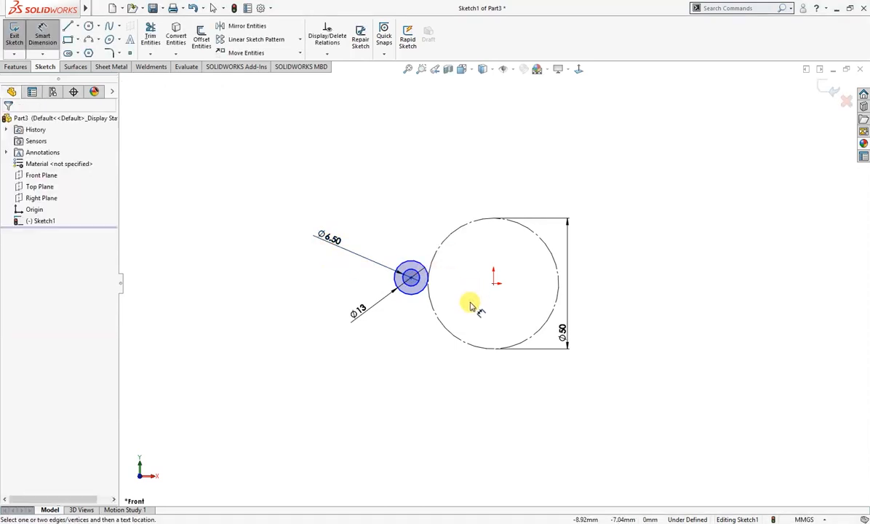
- Change the 50 mm construction circle back to normal sketch geometry
{"action": "left_click", "coordinate": [447, 331]}
{"action": "key", "text": "Escape"}
{"action": "left_click", "coordinate": [445, 330]}
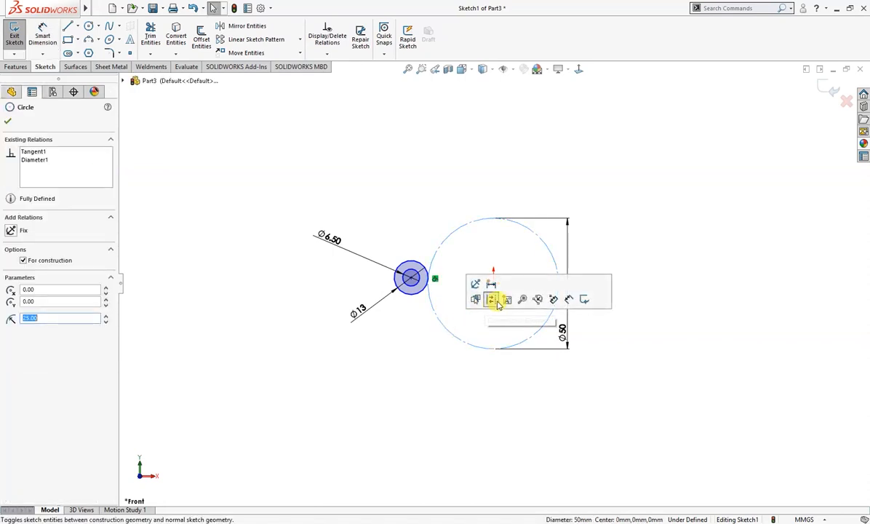
{"action": "left_click", "coordinate": [498, 300]}
{"action": "left_click", "coordinate": [596, 336]}
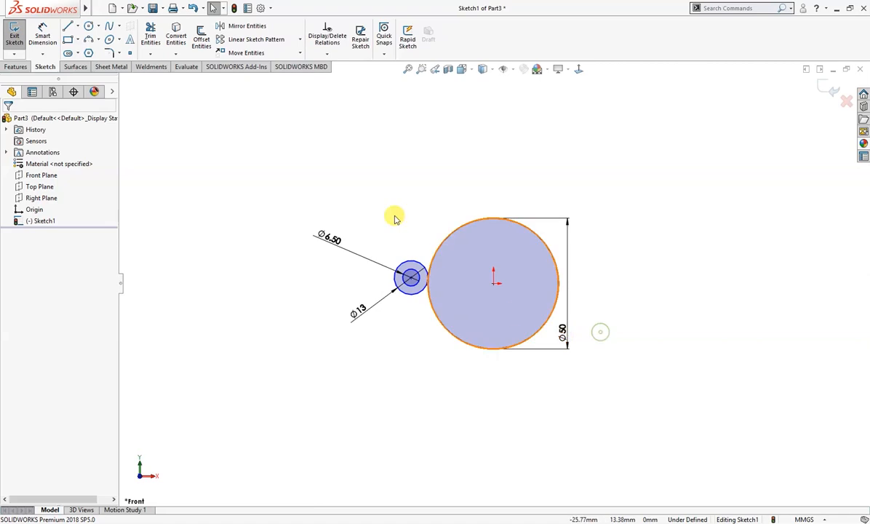
- Draw a circle of about 31.6 mm radius around the 50 mm circle, centred on the origin
{"action": "left_click", "coordinate": [202, 40]}
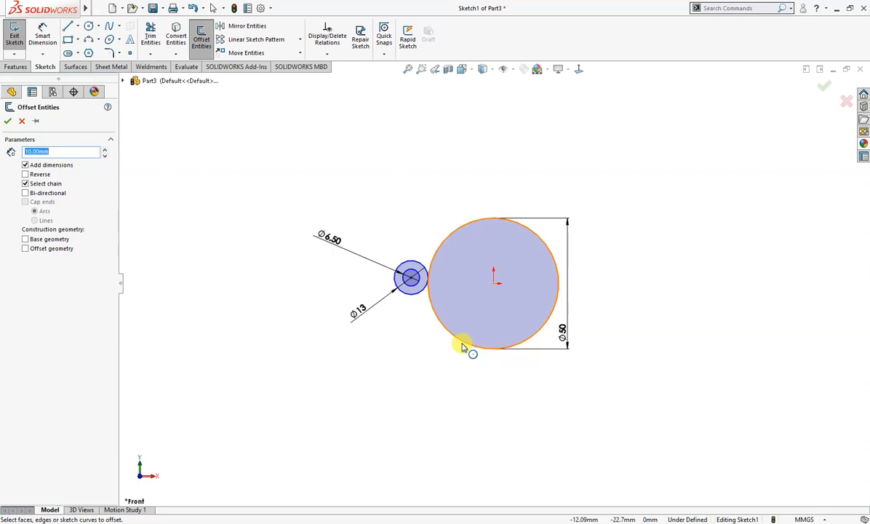
{"action": "right_click_drag", "start_coordinate": [367, 345], "coordinate": [397, 344]}
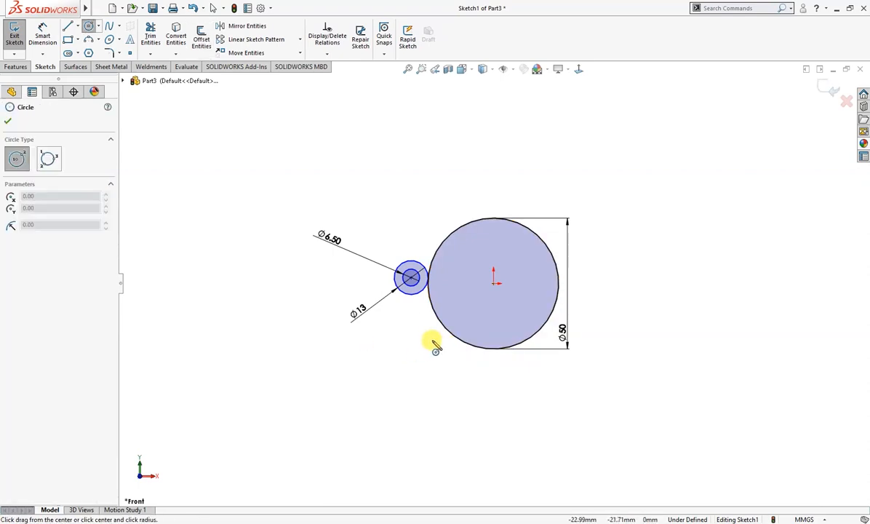
{"action": "left_click", "coordinate": [494, 281]}
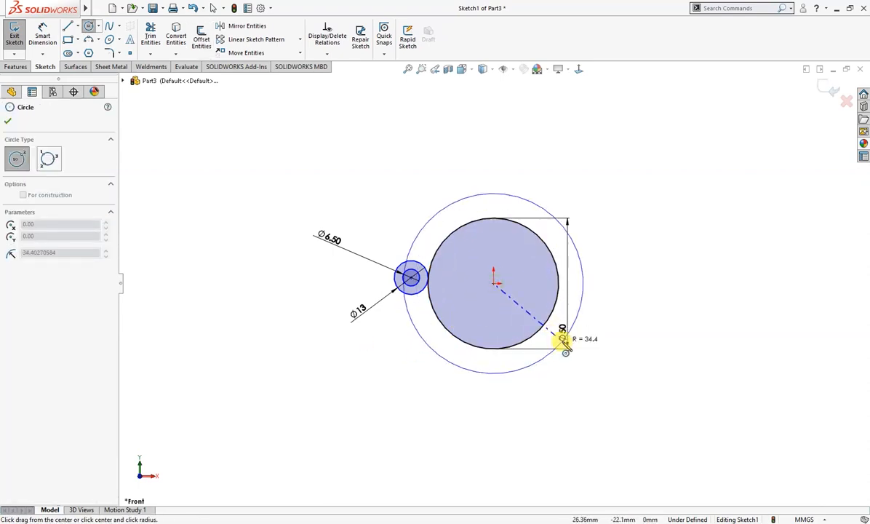
{"action": "left_click", "coordinate": [561, 334]}
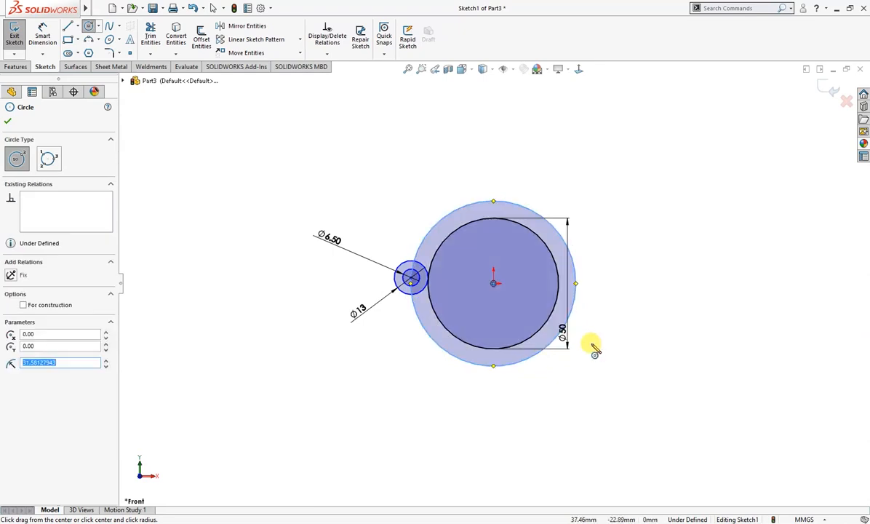
{"action": "key", "text": "Escape"}
- Dimension the outer origin-centred circle's diameter to 63 mm
{"action": "right_click_drag", "start_coordinate": [609, 333], "coordinate": [614, 283]}
{"action": "left_click", "coordinate": [579, 268]}
{"action": "left_click", "coordinate": [606, 244]}
{"action": "type", "text": "63"}
{"action": "key", "text": "Return"}
{"action": "left_click", "coordinate": [616, 244]}
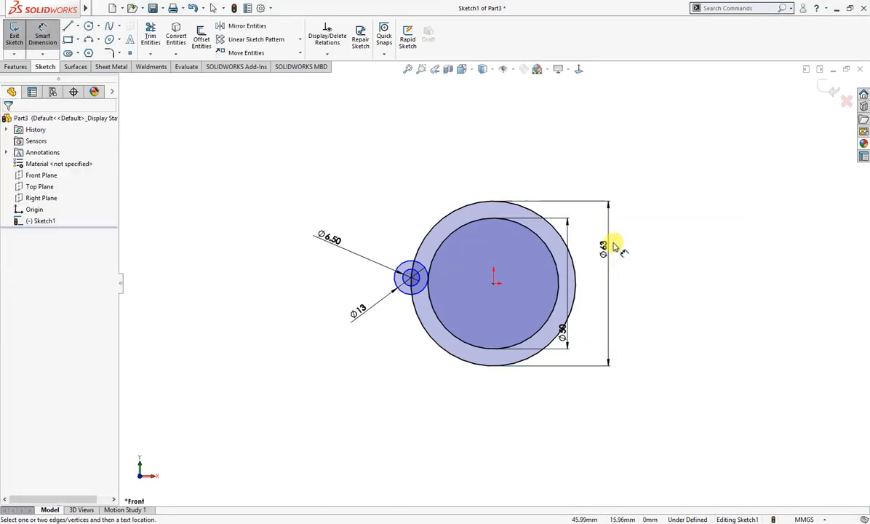
- Release the 13 mm circle's tangency and move both hinge eye circles outward, clear of the 63 mm circle
{"action": "left_click", "coordinate": [412, 277]}
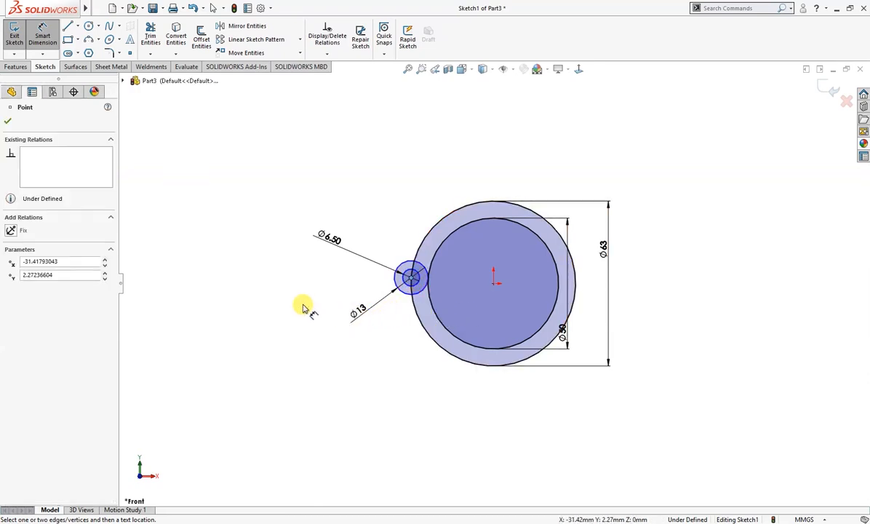
{"action": "key", "text": "Escape"}
{"action": "key", "text": "Escape"}
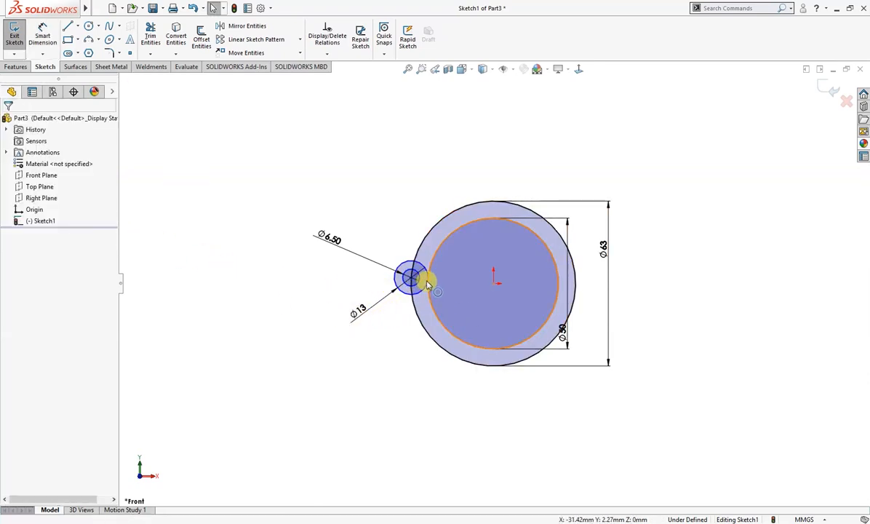
{"action": "left_click", "coordinate": [431, 284]}
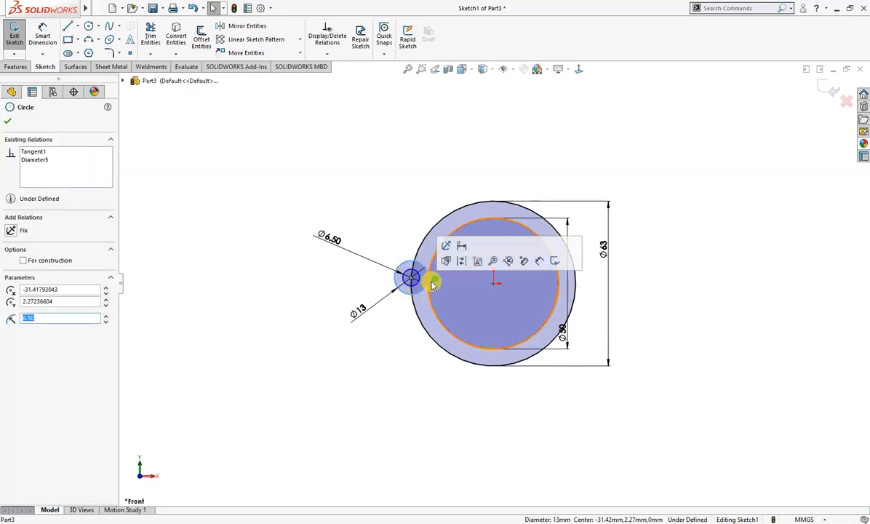
{"action": "key", "text": "Escape"}
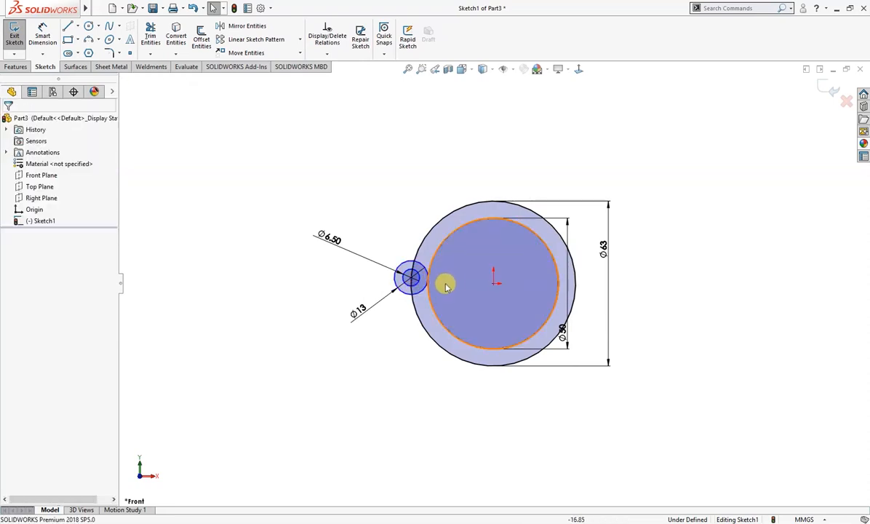
{"action": "left_click_drag", "start_coordinate": [411, 278], "coordinate": [384, 279]}
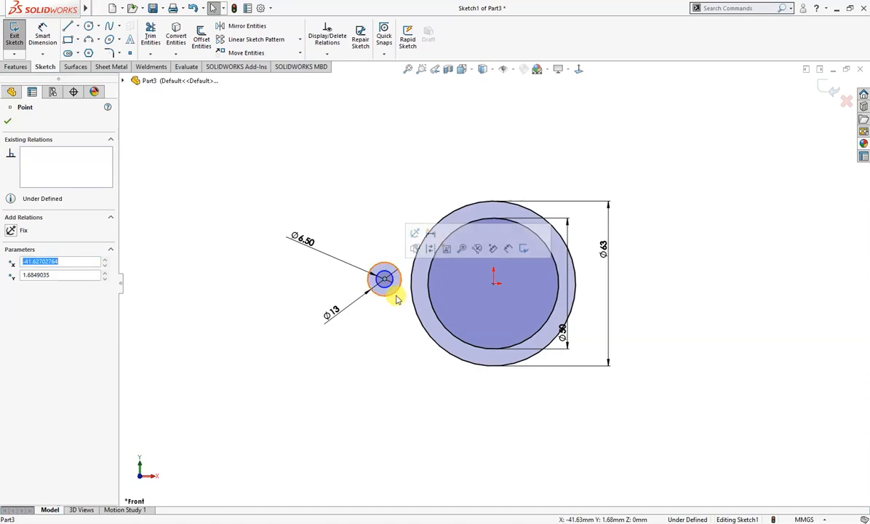
{"action": "key", "text": "Escape"}
- Draw a horizontal construction line about 67 mm long from the origin past the hinge eye circles
{"action": "right_click_drag", "start_coordinate": [365, 156], "coordinate": [353, 179]}
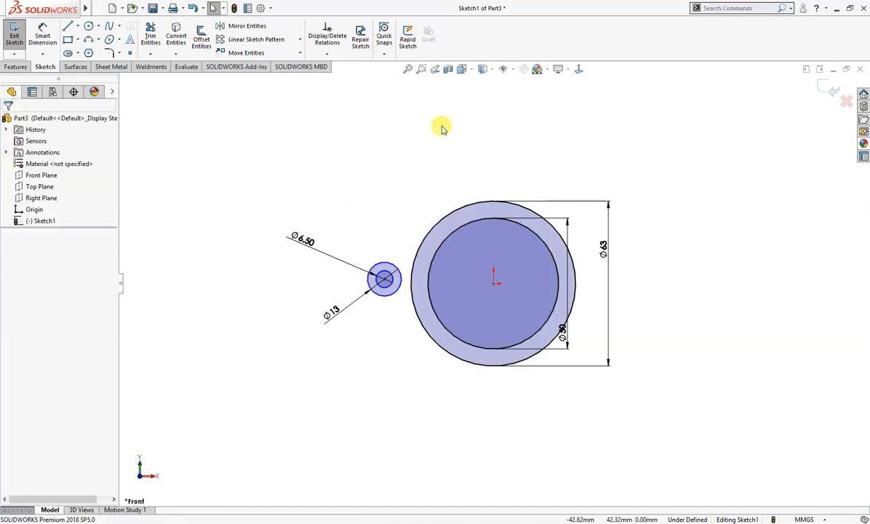
{"action": "left_click", "coordinate": [491, 282]}
{"action": "left_click", "coordinate": [320, 283]}
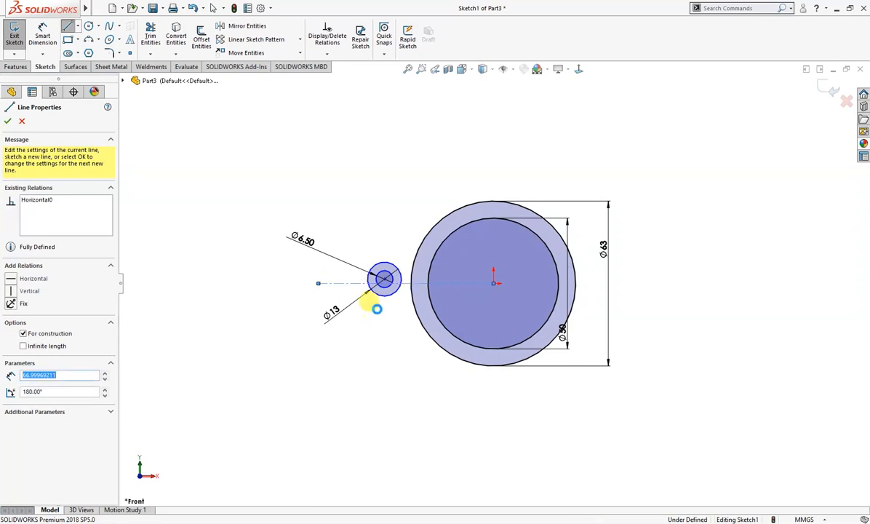
{"action": "key", "text": "Escape"}
- Make the centre of the hinge eye circles coincident with the horizontal construction line
{"action": "left_click", "coordinate": [384, 279]}
{"action": "left_click", "coordinate": [347, 284], "text": "ctrl"}
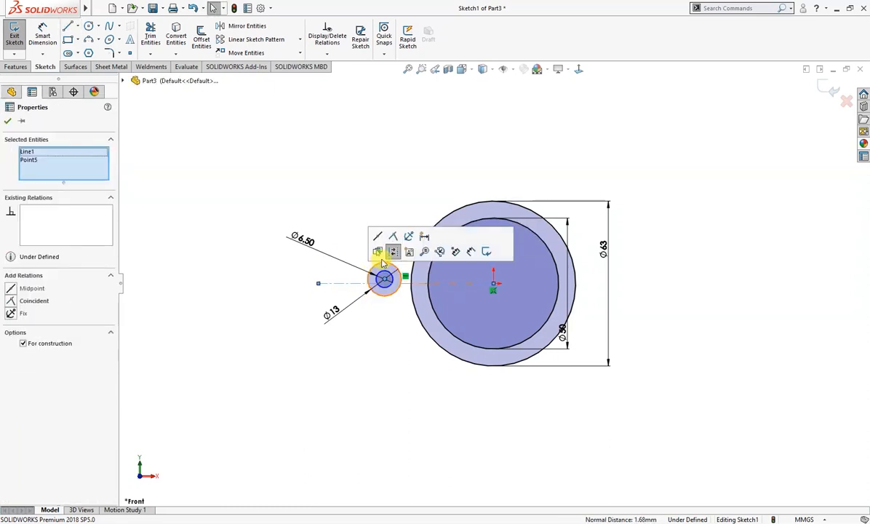
{"action": "left_click", "coordinate": [392, 251]}
{"action": "left_click", "coordinate": [383, 212]}
- Add a tangent relation between the 13 mm eye circle and the 63 mm circle
{"action": "left_click", "coordinate": [399, 285]}
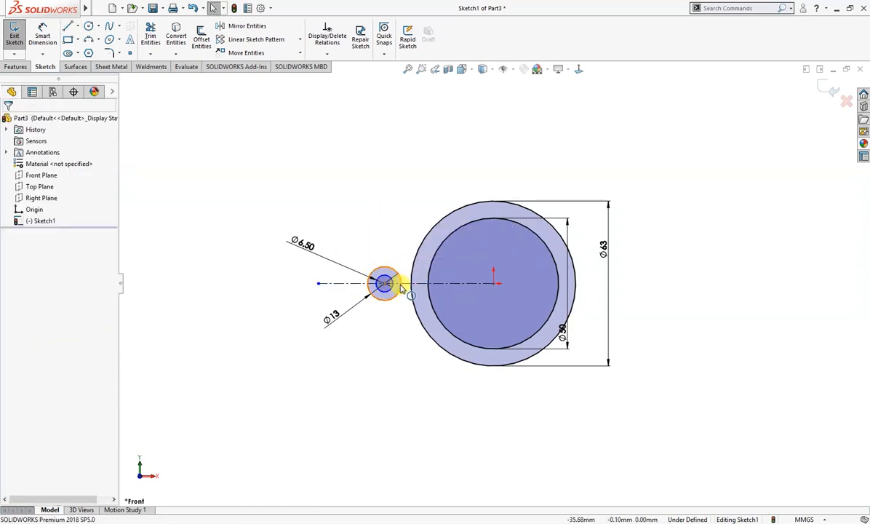
{"action": "left_click", "coordinate": [410, 291]}
{"action": "left_click", "coordinate": [401, 286], "text": "ctrl"}
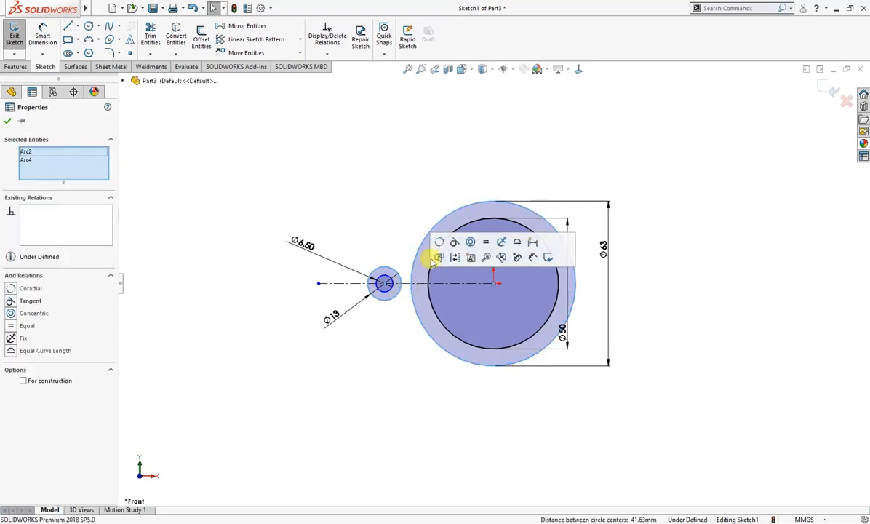
{"action": "left_click", "coordinate": [451, 244]}
{"action": "left_click", "coordinate": [377, 222]}
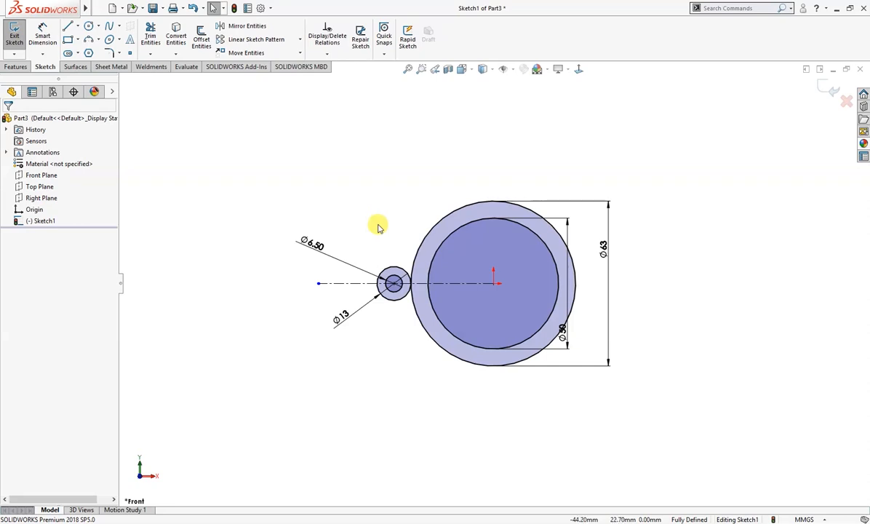
- Draw a vertical construction line from the origin up beyond the 63 mm circle
{"action": "right_click_drag", "start_coordinate": [368, 229], "coordinate": [397, 196]}
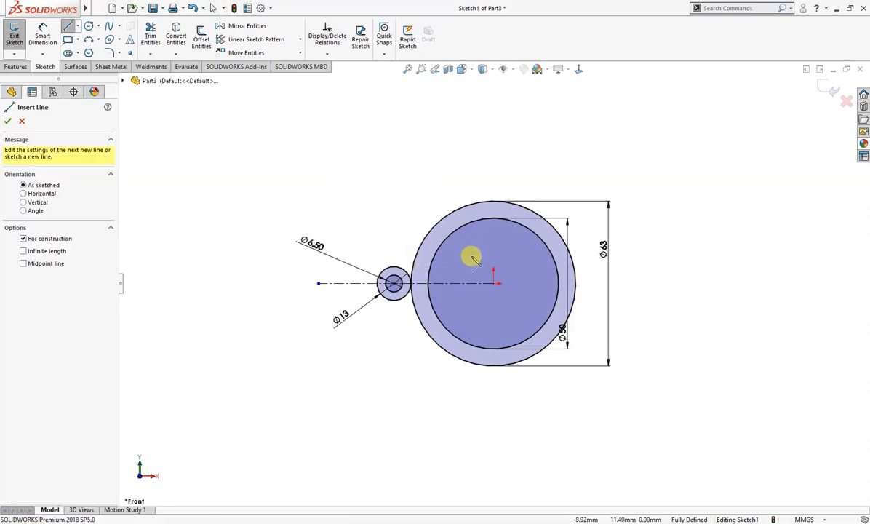
{"action": "left_click_drag", "start_coordinate": [493, 283], "coordinate": [493, 141]}
{"action": "key", "text": "Escape"}
- Mirror the 6.5 mm and 13 mm eye circles about the vertical construction line
{"action": "left_click_drag", "start_coordinate": [357, 333], "coordinate": [426, 243]}
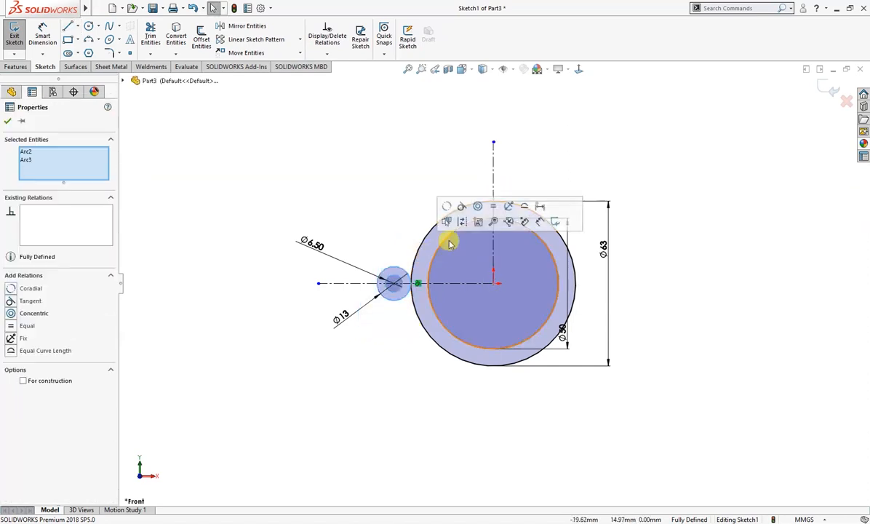
{"action": "left_click", "coordinate": [495, 173], "text": "ctrl"}
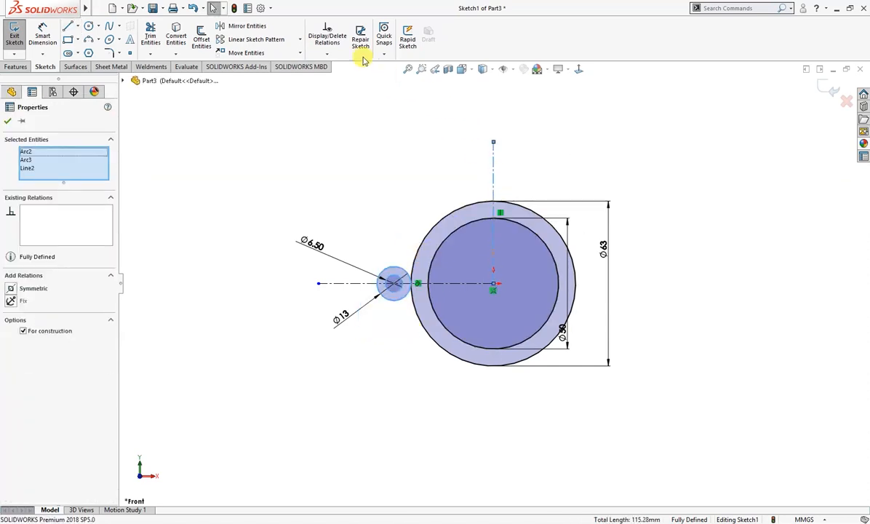
{"action": "left_click", "coordinate": [248, 26]}
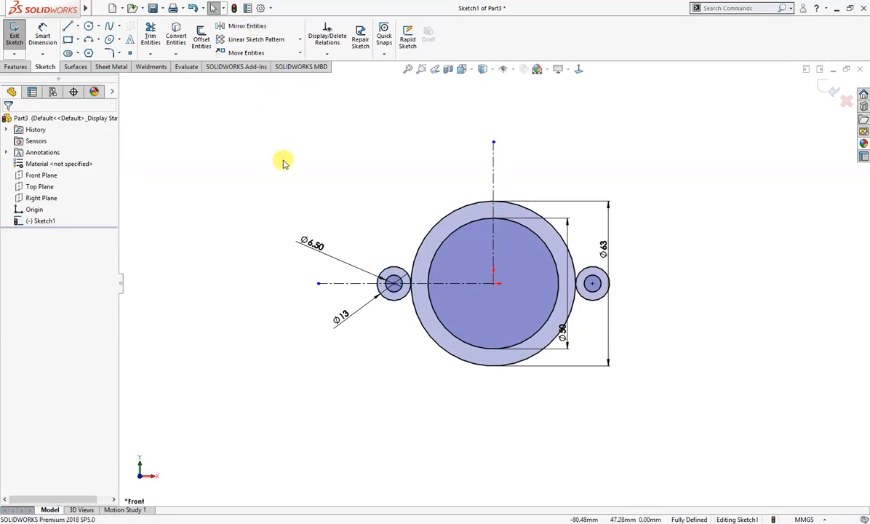
- Replace the 13 mm circle's tangency to the 63 mm circle with a tangent relation to the 50 mm circle
{"action": "left_click", "coordinate": [405, 296]}
{"action": "left_click", "coordinate": [417, 285]}
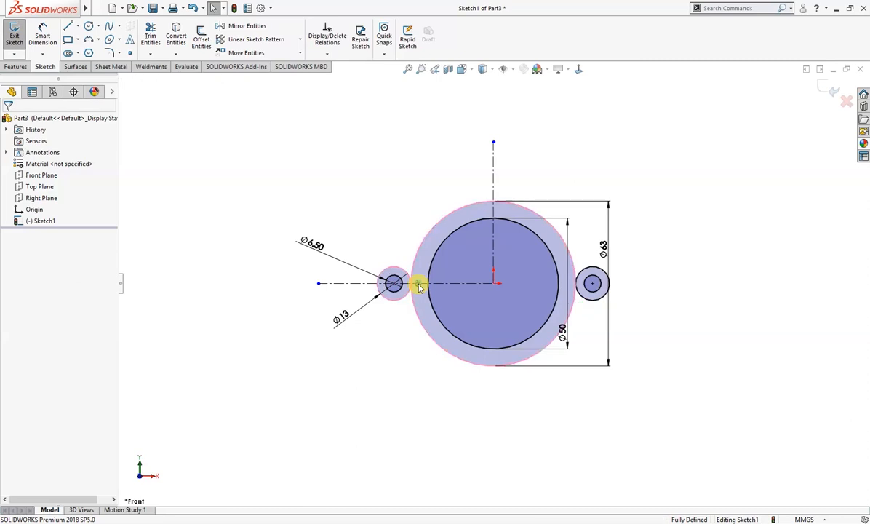
{"action": "key", "text": "Delete"}
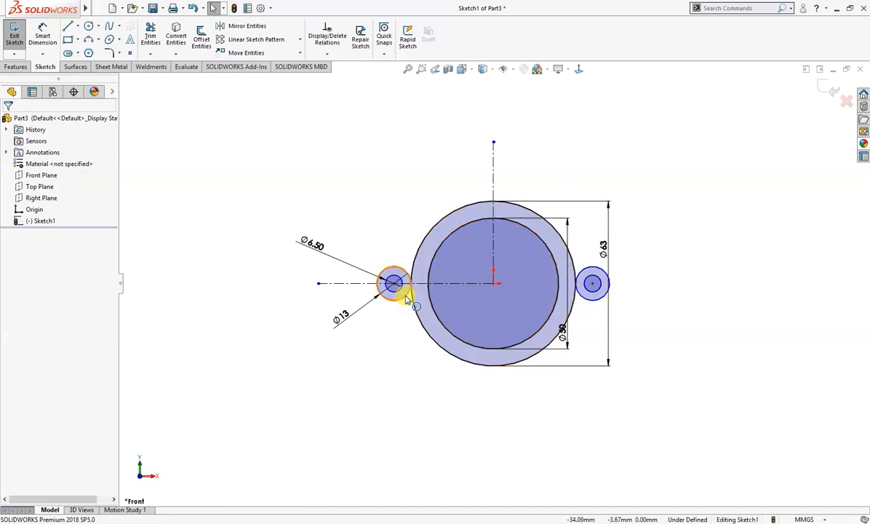
{"action": "left_click", "coordinate": [429, 294]}
{"action": "left_click", "coordinate": [430, 296], "text": "ctrl"}
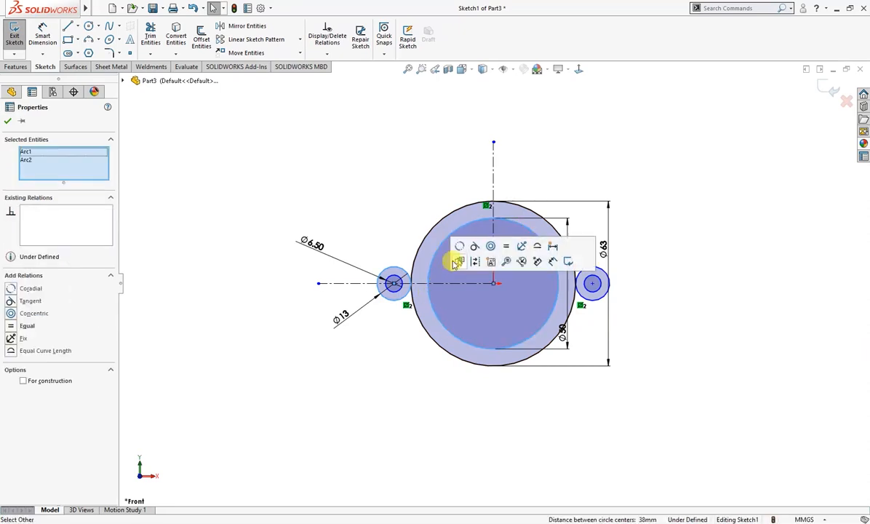
{"action": "left_click", "coordinate": [475, 249]}
{"action": "left_click", "coordinate": [414, 349]}
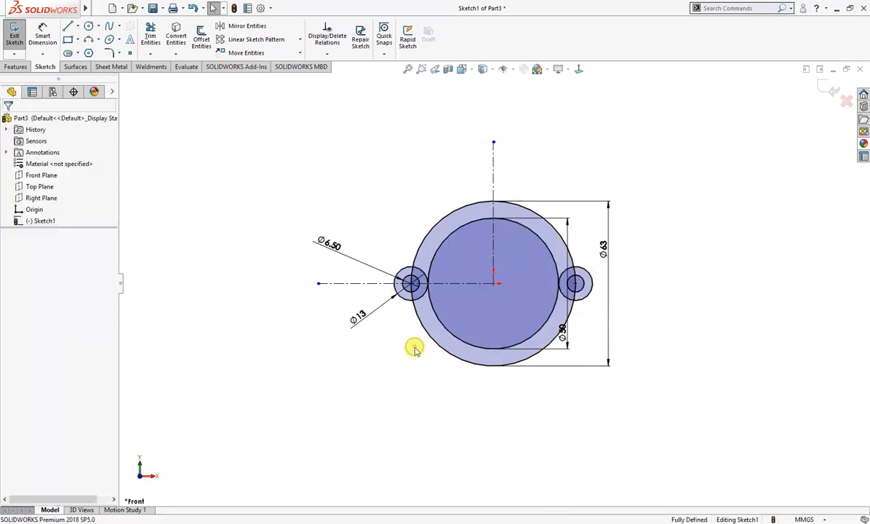
- Trim away the upper halves of the 50 mm and 63 mm circles between the two hinge eyes
{"action": "right_click_drag", "start_coordinate": [240, 264], "coordinate": [263, 295]}
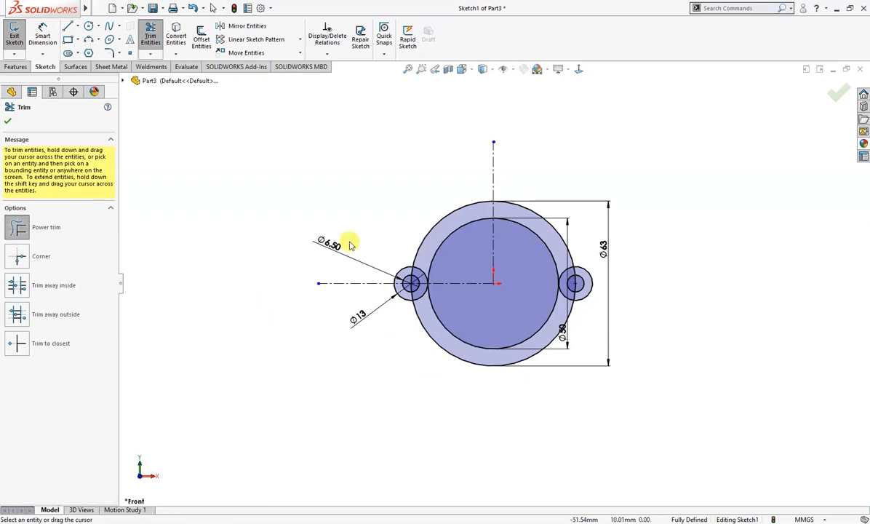
{"action": "left_click_drag", "start_coordinate": [411, 207], "coordinate": [462, 241]}
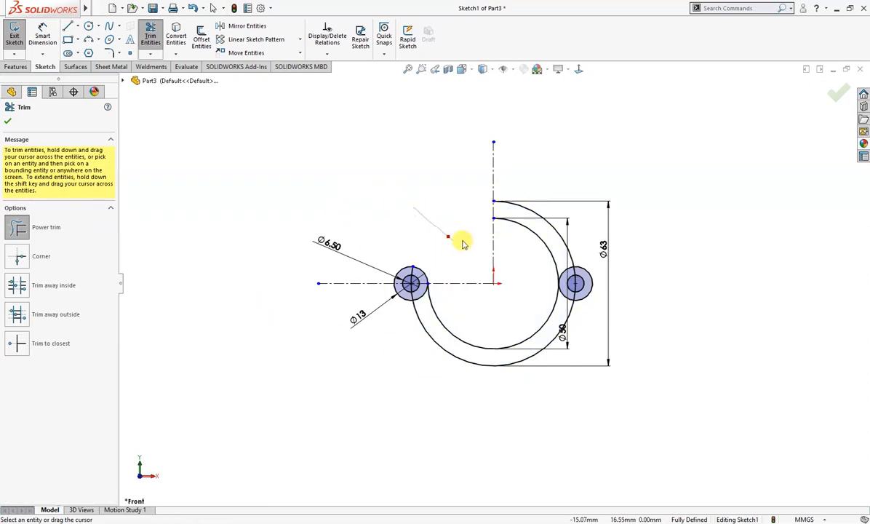
{"action": "left_click_drag", "start_coordinate": [562, 193], "coordinate": [524, 242]}
- Trim away the pieces of the 63 mm arc that cross the inside of the right hinge eye
{"action": "scroll", "coordinate": [574, 284], "scroll_direction": "down", "scroll_amount": 5}
{"action": "scroll", "coordinate": [575, 283], "scroll_direction": "down", "scroll_amount": 2}
{"action": "mouse_move", "coordinate": [532, 327]}
{"action": "left_mouse_down"}
{"action": "mouse_move", "coordinate": [550, 322]}
{"action": "mouse_move", "coordinate": [545, 278]}
{"action": "mouse_move", "coordinate": [574, 297]}
{"action": "left_mouse_up"}
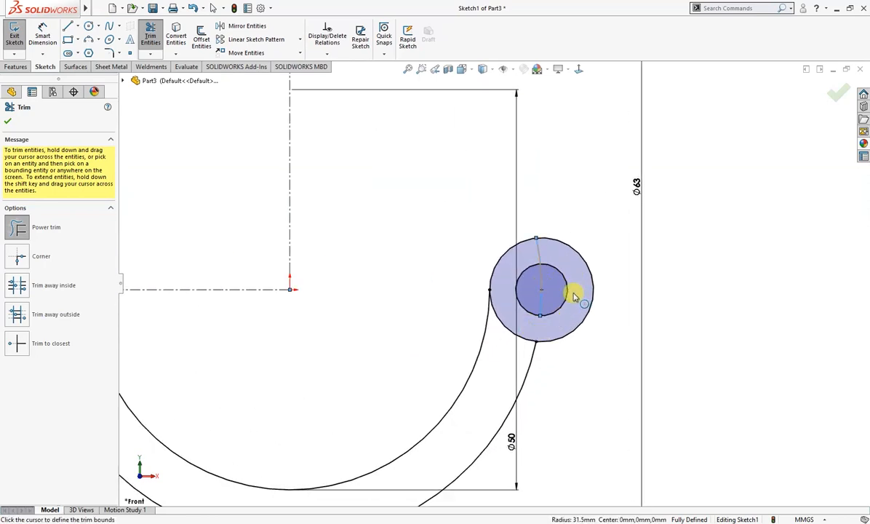
{"action": "scroll", "coordinate": [492, 295], "scroll_direction": "up", "scroll_amount": 3}
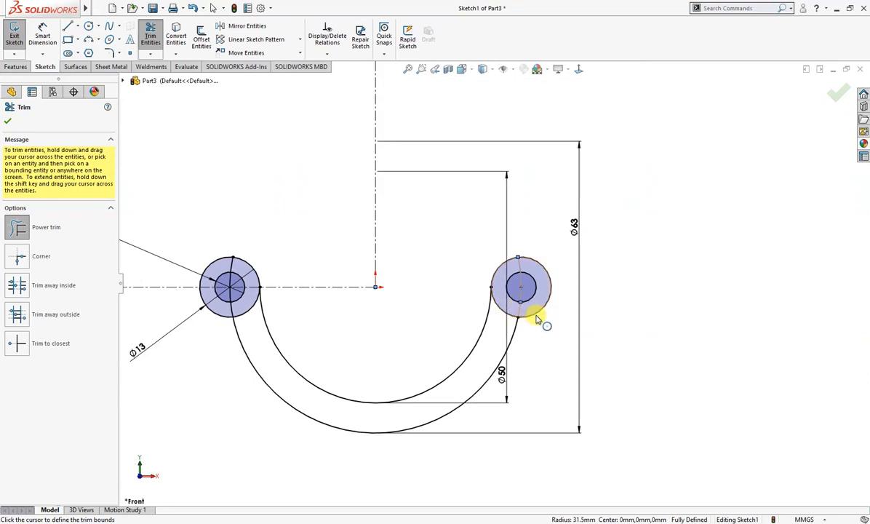
{"action": "left_click", "coordinate": [519, 265]}
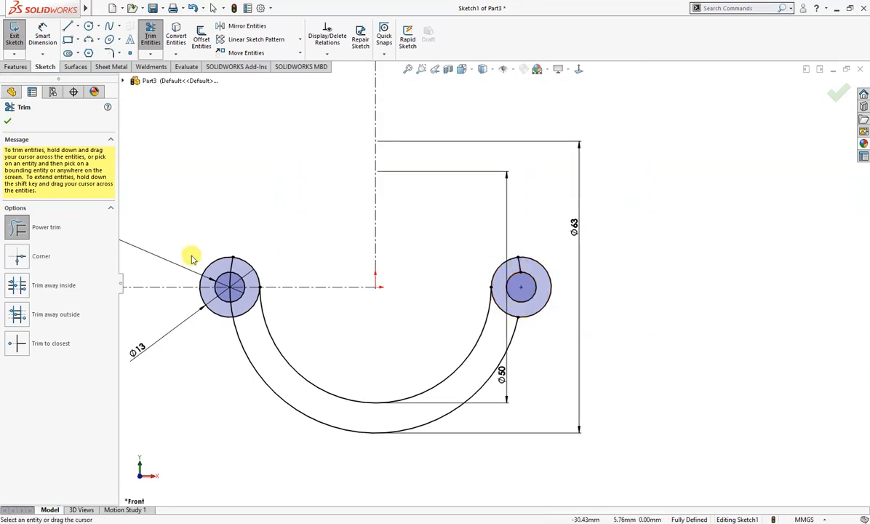
{"action": "left_click", "coordinate": [21, 229]}
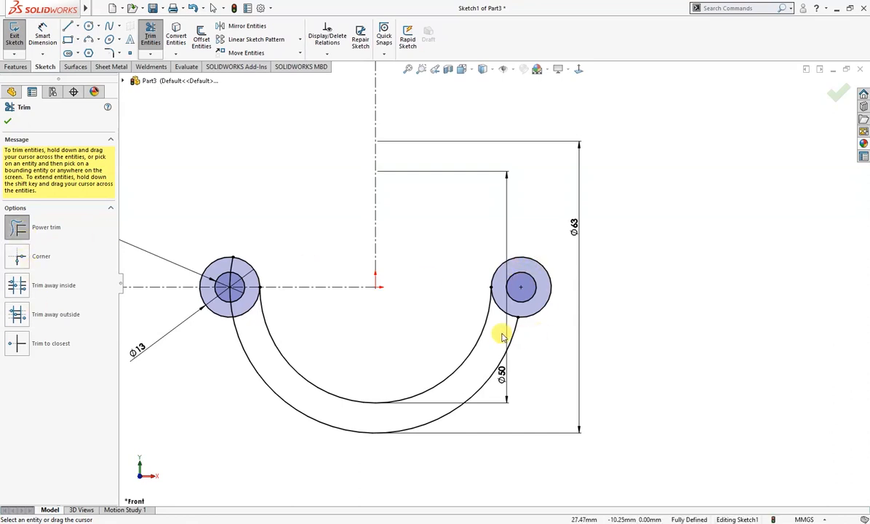
- Trim the outer circle of each hinge eye where it lies between the two clamp arcs, joining eyes and body
{"action": "left_click_drag", "start_coordinate": [501, 325], "coordinate": [502, 310]}
{"action": "scroll", "coordinate": [269, 327], "scroll_direction": "down", "scroll_amount": 3}
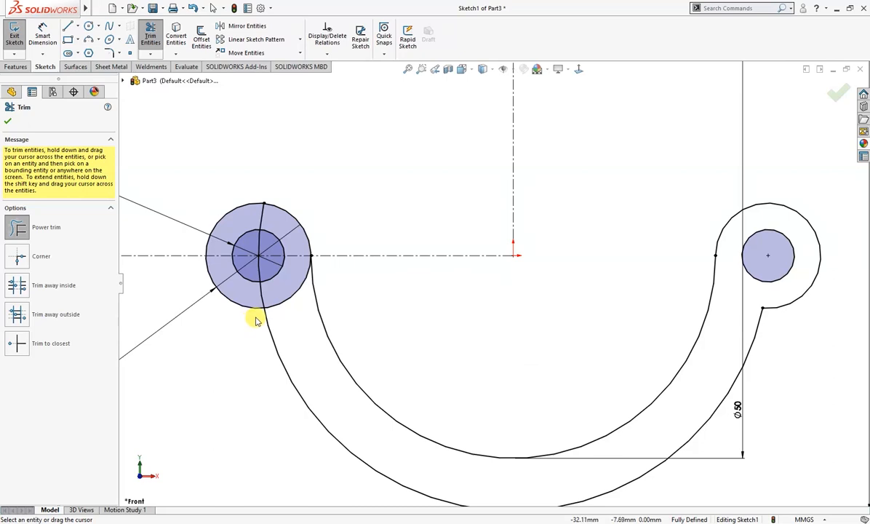
{"action": "mouse_move", "coordinate": [287, 314]}
{"action": "left_mouse_down"}
{"action": "mouse_move", "coordinate": [286, 301]}
{"action": "mouse_move", "coordinate": [249, 291]}
{"action": "left_mouse_up"}
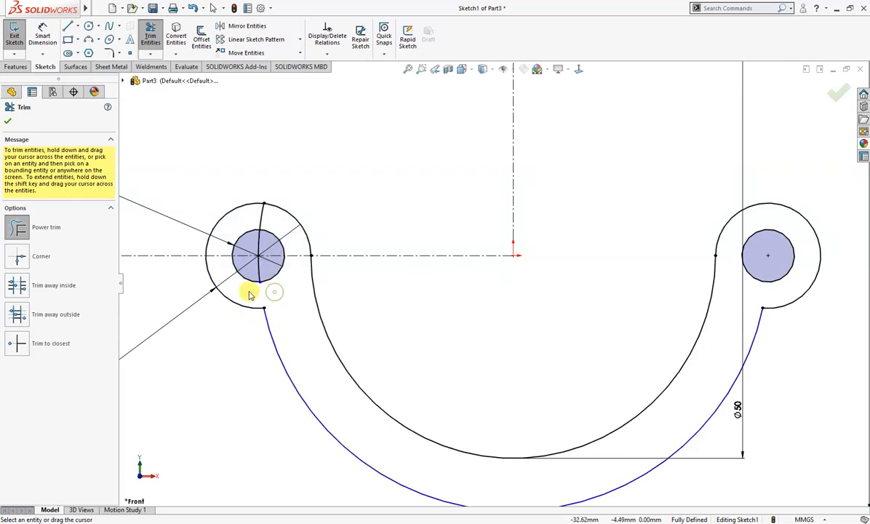
- Trim the 63 mm arc inside the left hinge eye and delete its leftover piece with the associated dimension
{"action": "left_click", "coordinate": [260, 252]}
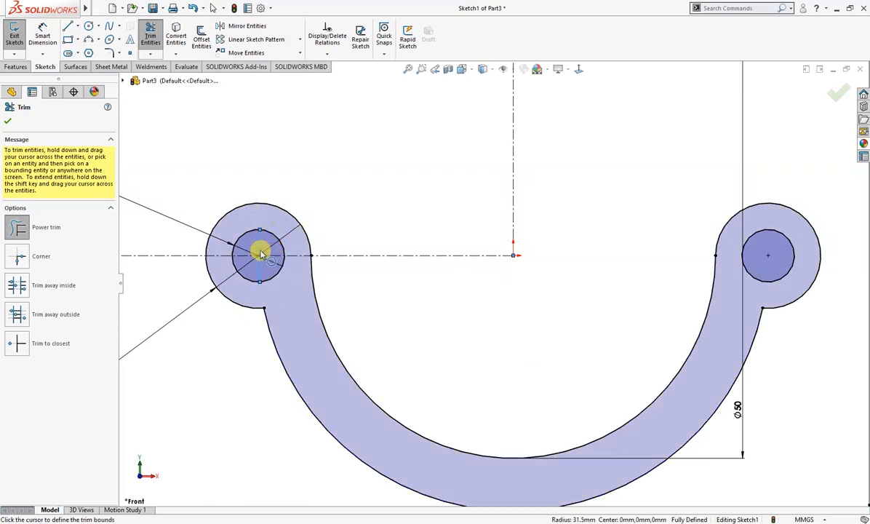
{"action": "left_click", "coordinate": [262, 252]}
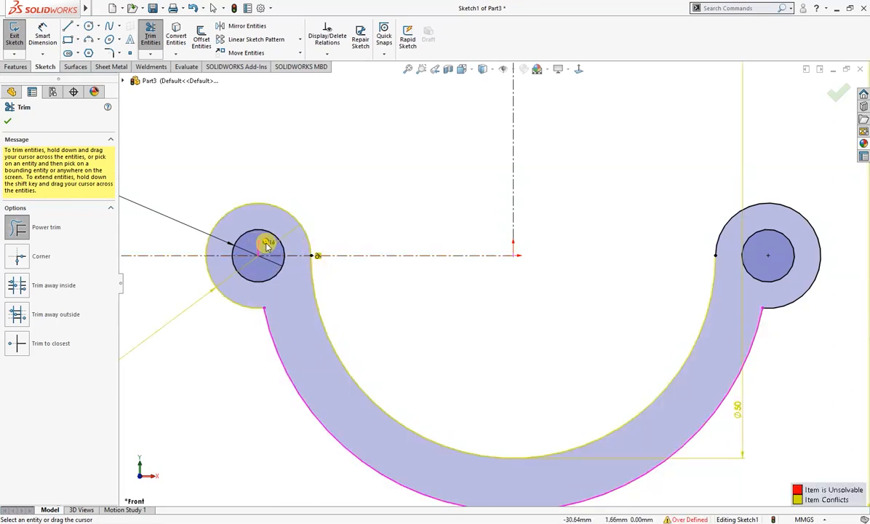
{"action": "scroll", "coordinate": [215, 247], "scroll_direction": "down", "scroll_amount": 3}
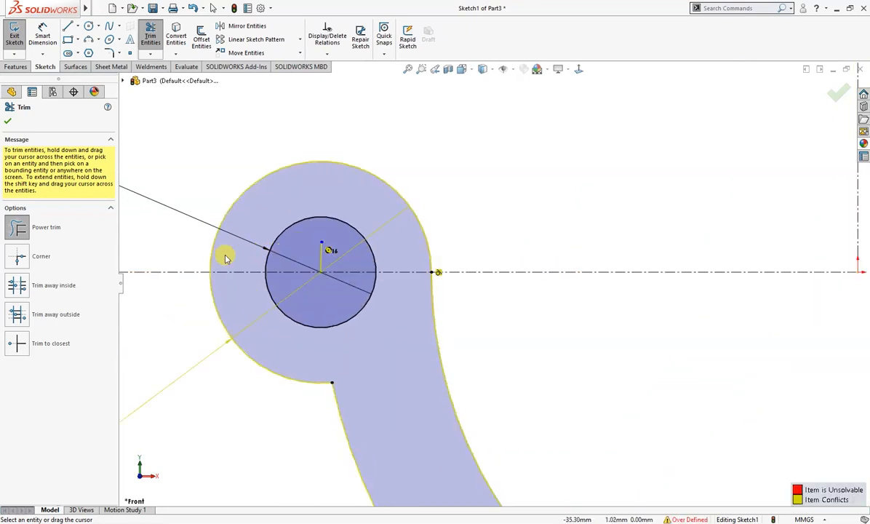
{"action": "left_click", "coordinate": [8, 123]}
{"action": "left_click", "coordinate": [318, 265]}
{"action": "key", "text": "Delete"}
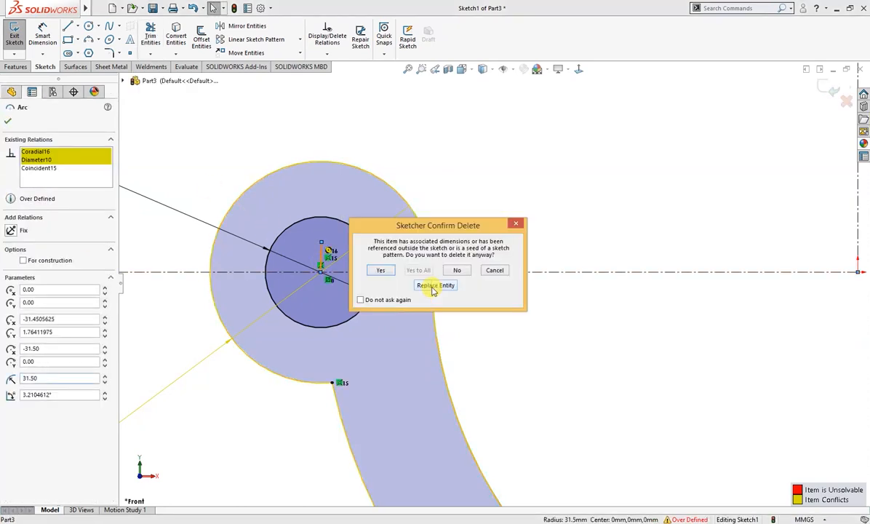
{"action": "left_click", "coordinate": [382, 270]}
- Extrude the half-ring profile with its two hinge eyes 50 mm, using the Mid Plane end condition
{"action": "scroll", "coordinate": [480, 325], "scroll_direction": "up", "scroll_amount": 5}
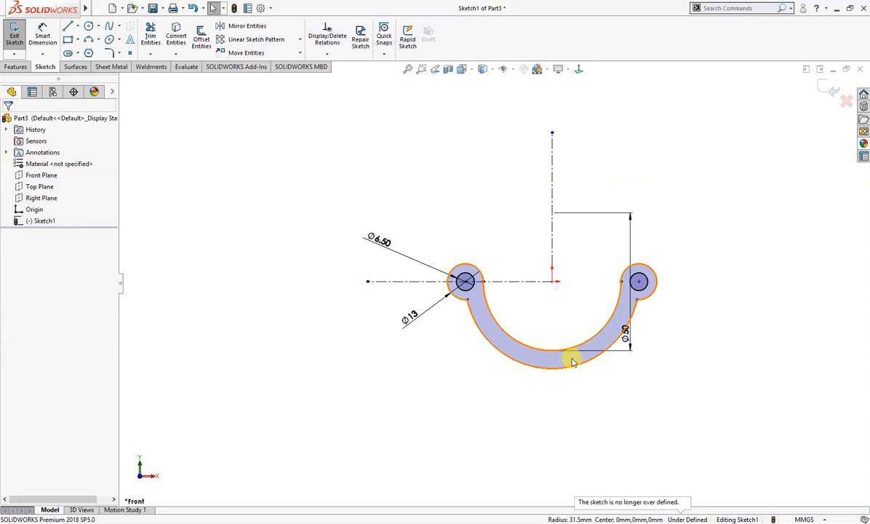
{"action": "scroll", "coordinate": [572, 360], "scroll_direction": "down", "scroll_amount": 2}
{"action": "scroll", "coordinate": [571, 358], "scroll_direction": "up", "scroll_amount": 3}
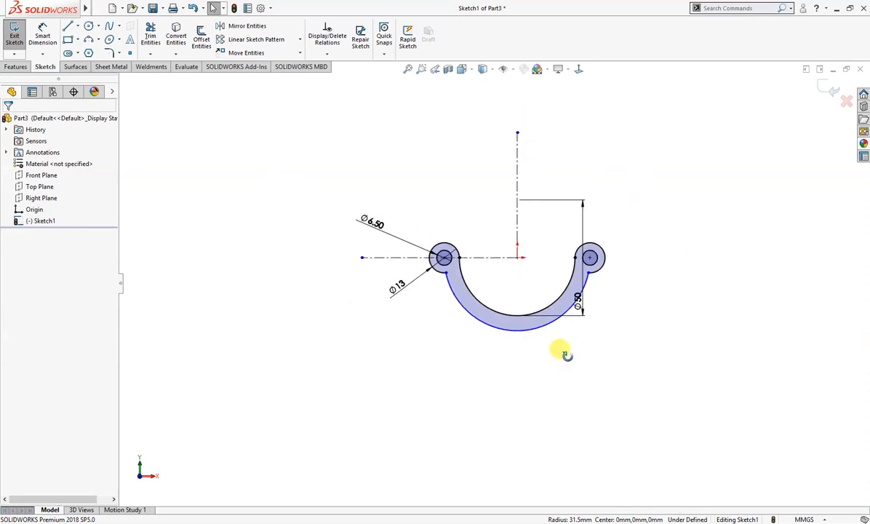
{"action": "key", "text": "s"}
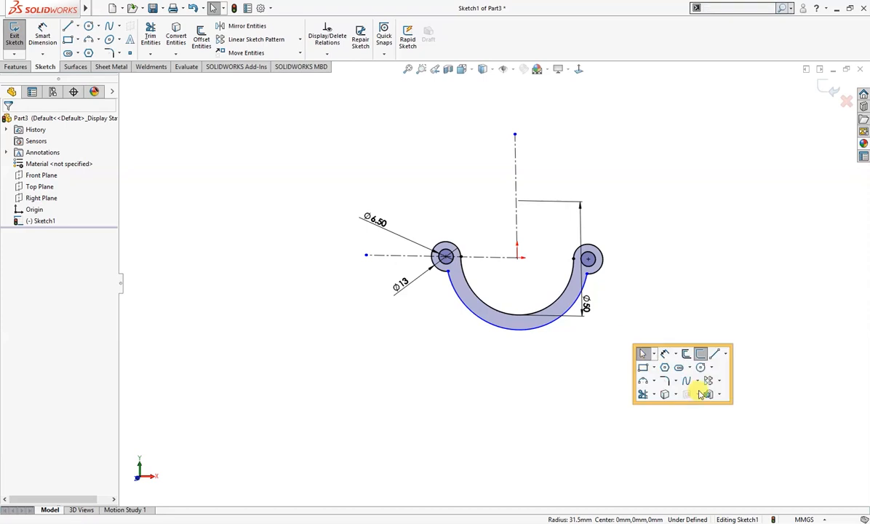
{"action": "left_click", "coordinate": [708, 394]}
{"action": "left_click", "coordinate": [42, 186]}
{"action": "left_click", "coordinate": [48, 227]}
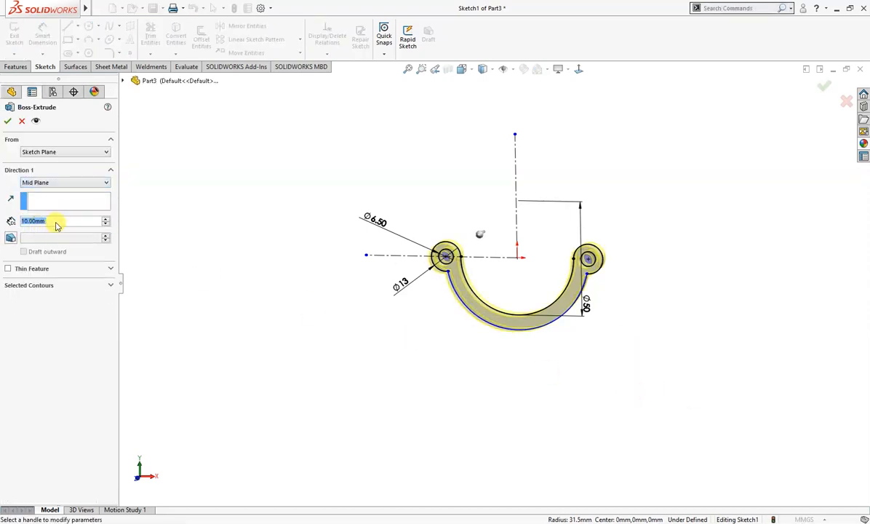
{"action": "left_click", "coordinate": [107, 219]}
{"action": "left_click", "coordinate": [106, 219]}
{"action": "left_click", "coordinate": [106, 219]}
{"action": "left_click", "coordinate": [106, 219]}
{"action": "middle_click_drag", "start_coordinate": [193, 256], "coordinate": [182, 283]}
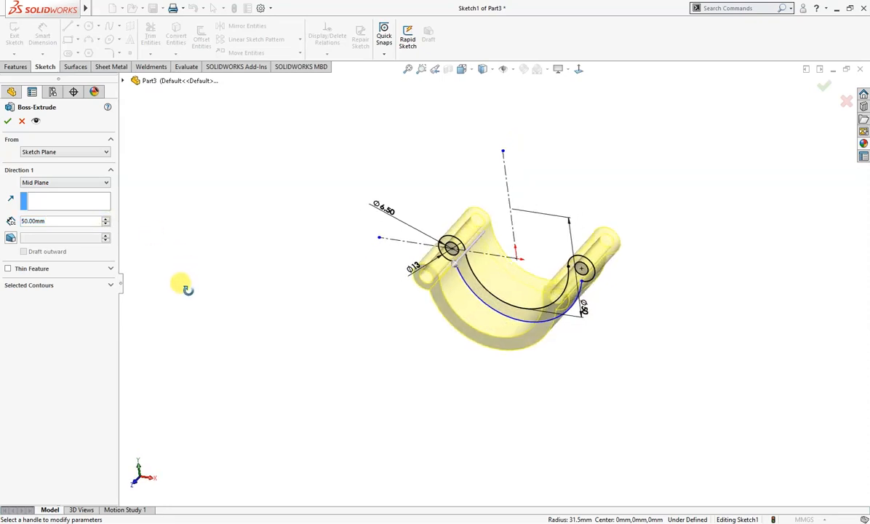
{"action": "left_click", "coordinate": [8, 122]}
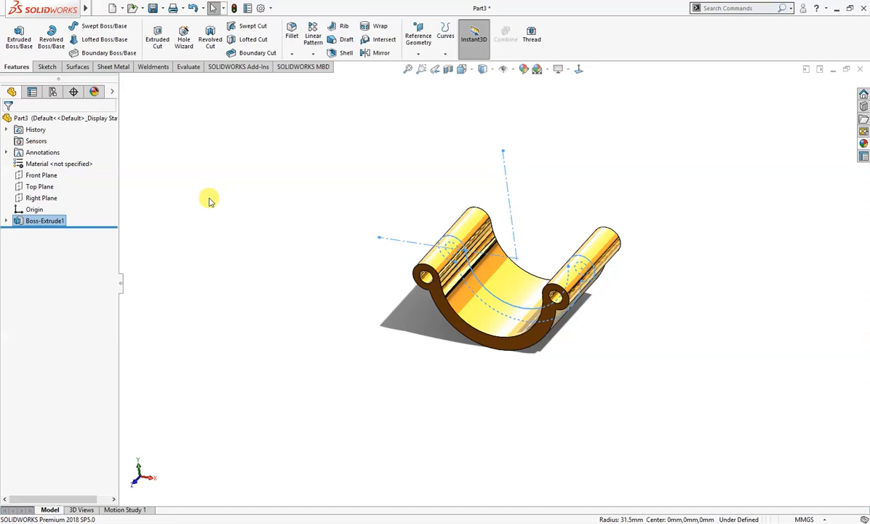
- Remove the polished gold appearance from the part
{"action": "middle_click_drag", "start_coordinate": [254, 241], "coordinate": [291, 247]}
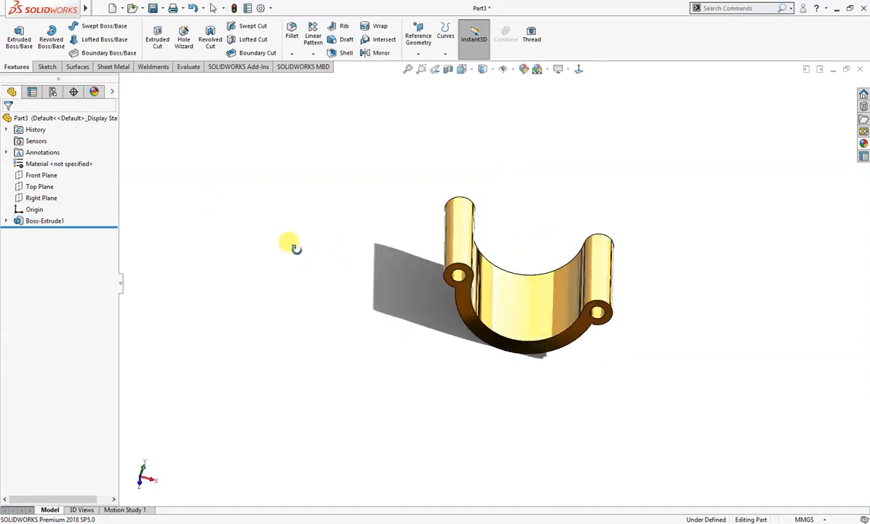
{"action": "key", "text": "f"}
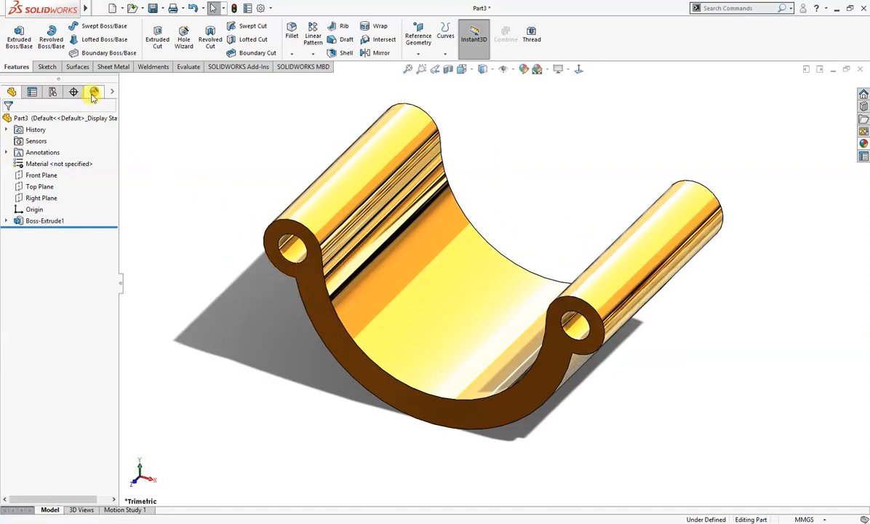
{"action": "left_click", "coordinate": [94, 91]}
{"action": "right_click", "coordinate": [62, 153]}
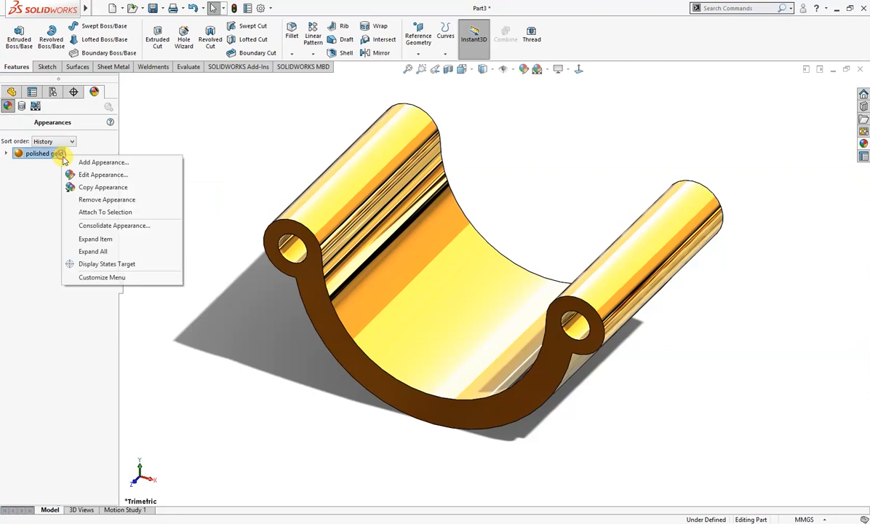
{"action": "left_click", "coordinate": [101, 200]}
{"action": "middle_click_drag", "start_coordinate": [166, 211], "coordinate": [182, 234]}
{"action": "right_click_drag", "start_coordinate": [187, 229], "coordinate": [237, 185]}
{"action": "scroll", "coordinate": [354, 309], "scroll_direction": "up", "scroll_amount": 3}
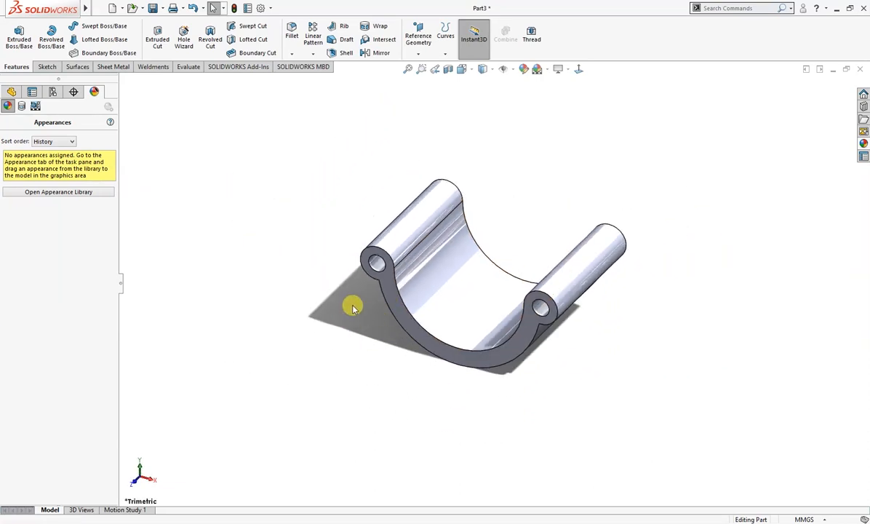
- Sketch a center rectangle on the Top Plane from the origin, about 9 mm wide and spanning the body's full 50 mm length
{"action": "left_click", "coordinate": [12, 92]}
{"action": "left_click", "coordinate": [39, 187]}
{"action": "left_click", "coordinate": [39, 171]}
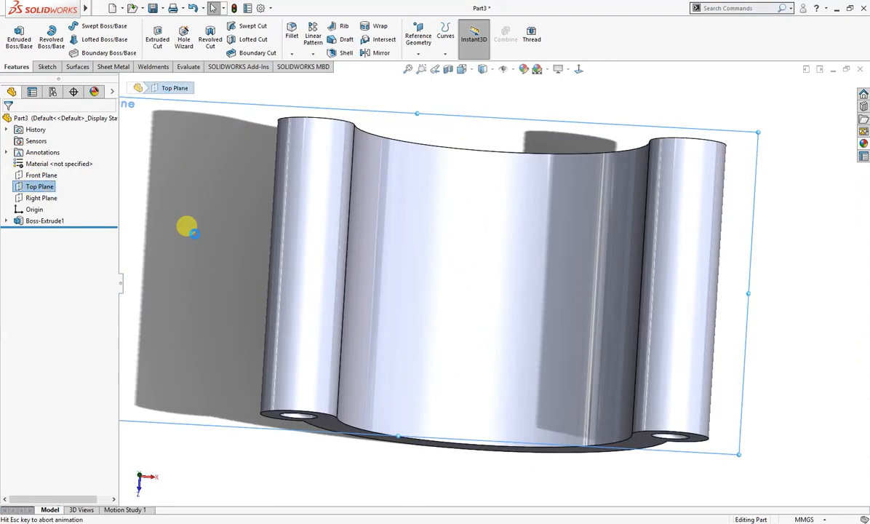
{"action": "right_click_drag", "start_coordinate": [291, 138], "coordinate": [247, 136]}
{"action": "left_click", "coordinate": [47, 159]}
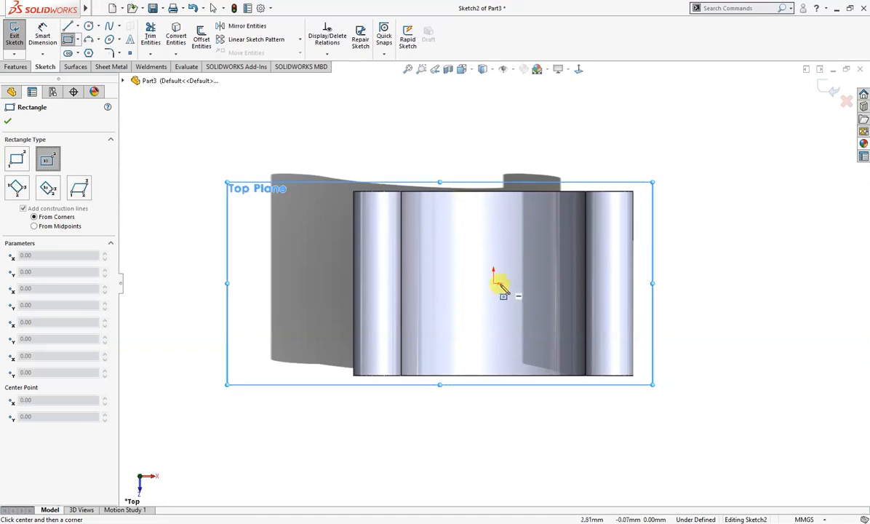
{"action": "left_click", "coordinate": [494, 282]}
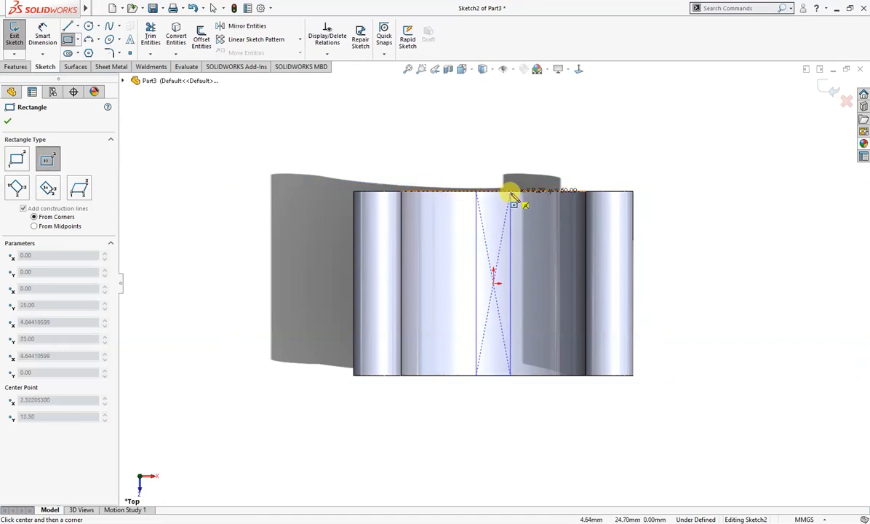
{"action": "left_click", "coordinate": [512, 192]}
- Dimension the rectangle's width and set it to 6.35 mm
{"action": "mouse_move", "coordinate": [515, 161]}
{"action": "right_mouse_down"}
{"action": "mouse_move", "coordinate": [516, 120]}
{"action": "mouse_move", "coordinate": [505, 169]}
{"action": "right_mouse_up"}
{"action": "left_click", "coordinate": [494, 192]}
{"action": "left_click", "coordinate": [496, 151]}
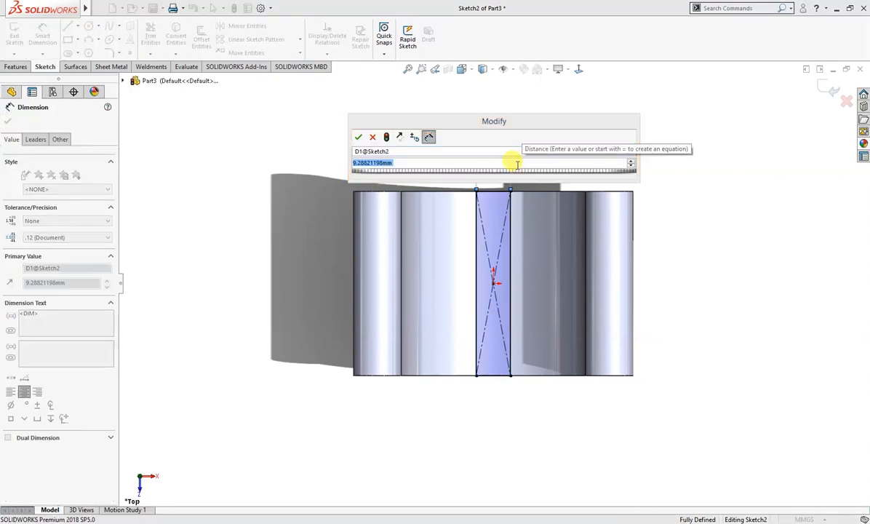
{"action": "type", "text": "6.5"}
{"action": "key", "text": "Return"}
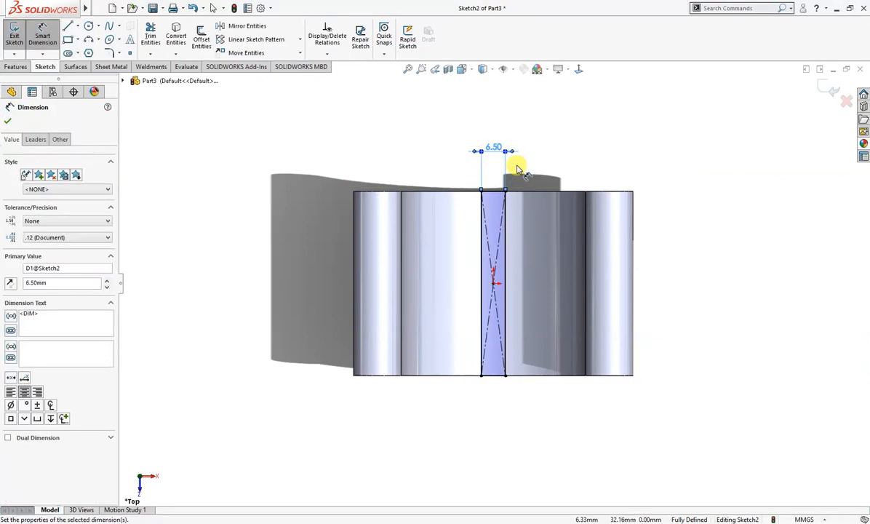
{"action": "double_click", "coordinate": [495, 150]}
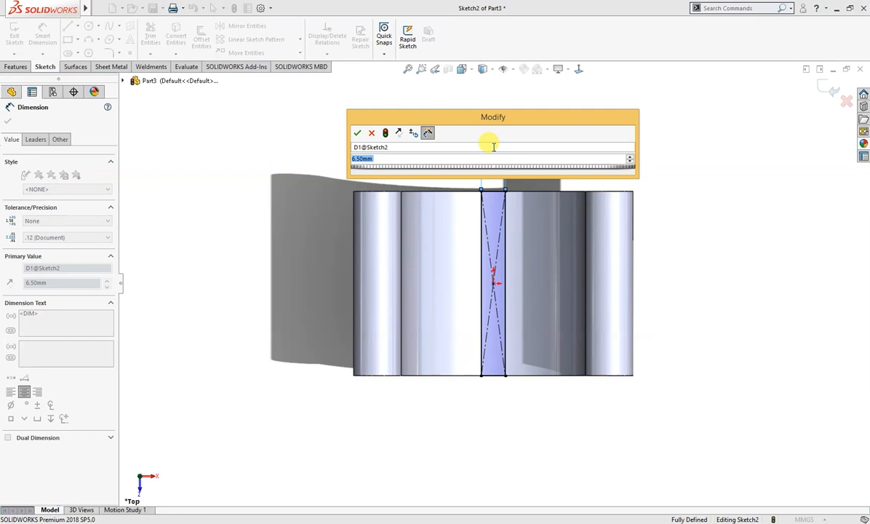
{"action": "type", "text": "6.3"}
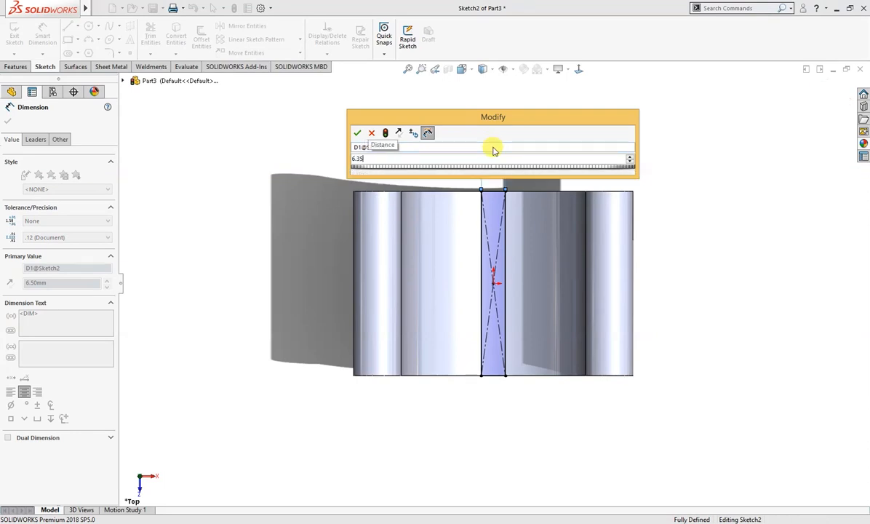
{"action": "key", "text": "Return"}
- Extrude the rectangle 50 mm downward as a plate, starting from the outer curved face of the half ring
{"action": "key", "text": "s"}
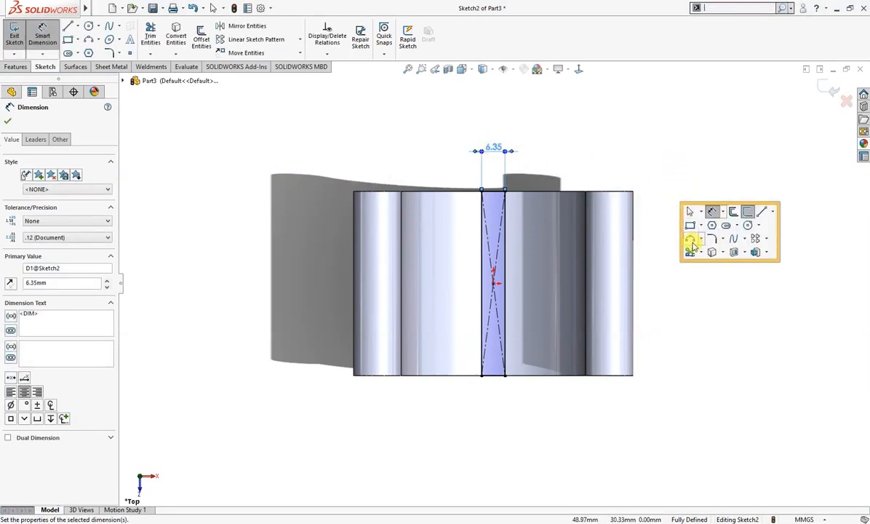
{"action": "left_click", "coordinate": [754, 252]}
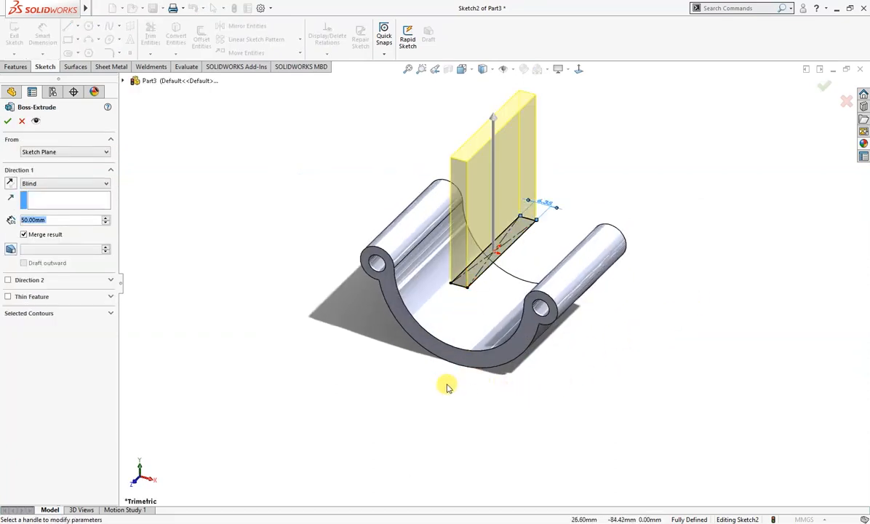
{"action": "left_click", "coordinate": [51, 152]}
{"action": "left_click", "coordinate": [53, 179]}
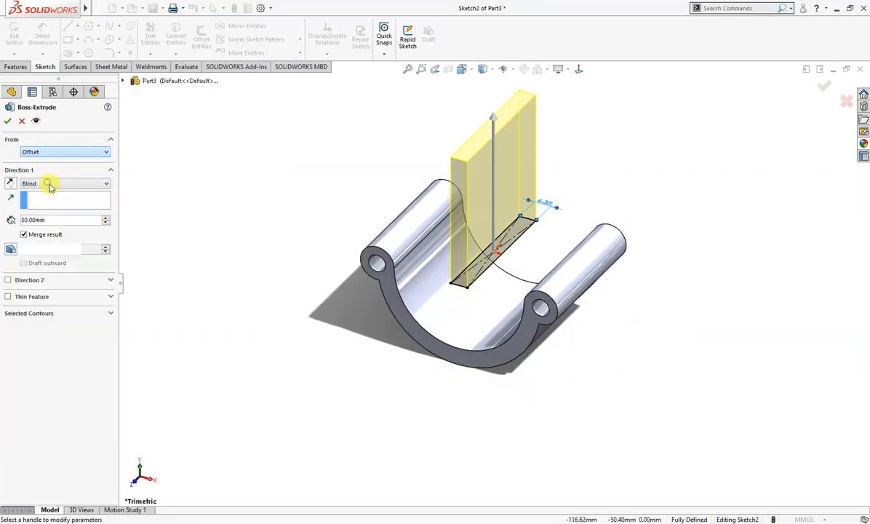
{"action": "left_click", "coordinate": [51, 156]}
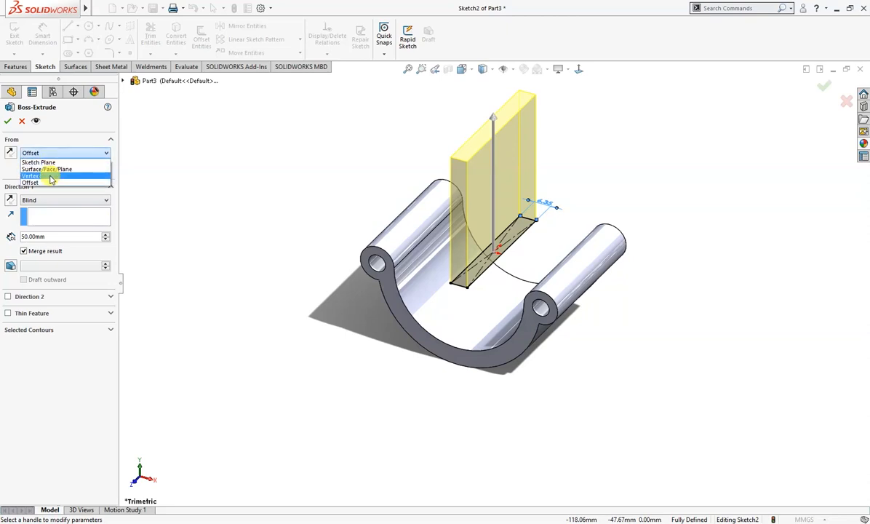
{"action": "left_click", "coordinate": [53, 169]}
{"action": "middle_click_drag", "start_coordinate": [135, 241], "coordinate": [200, 180]}
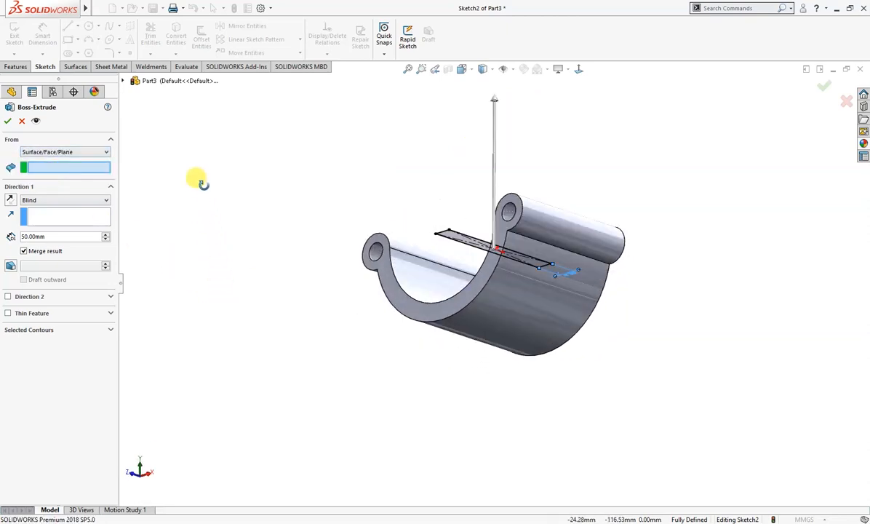
{"action": "left_click", "coordinate": [455, 344]}
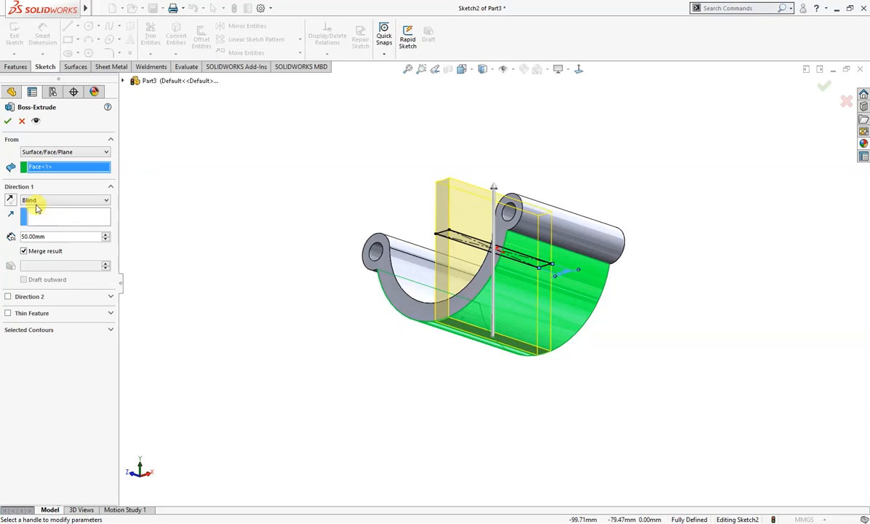
{"action": "left_click", "coordinate": [11, 202]}
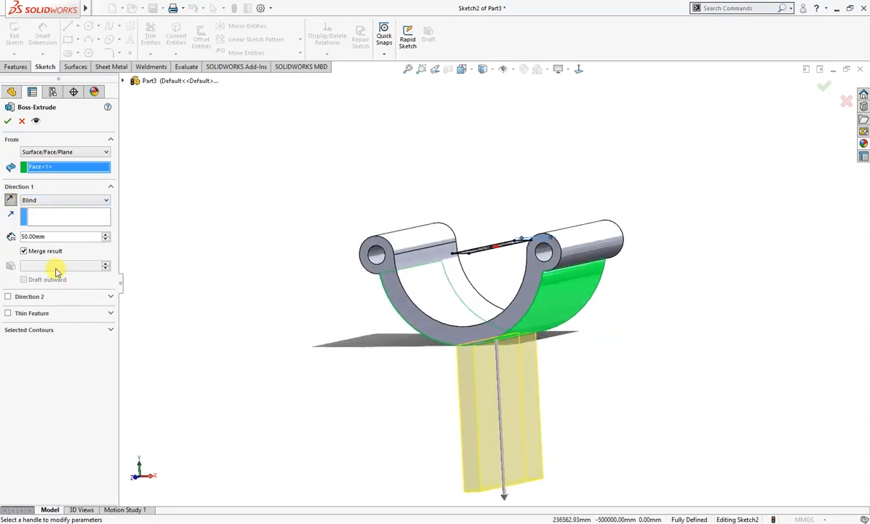
{"action": "left_click", "coordinate": [8, 122]}
- Fillet both edges where the plate meets the half ring's outer face with a 10 mm radius
{"action": "middle_click_drag", "start_coordinate": [232, 233], "coordinate": [327, 283]}
{"action": "left_click", "coordinate": [521, 348]}
{"action": "left_click", "coordinate": [584, 376]}
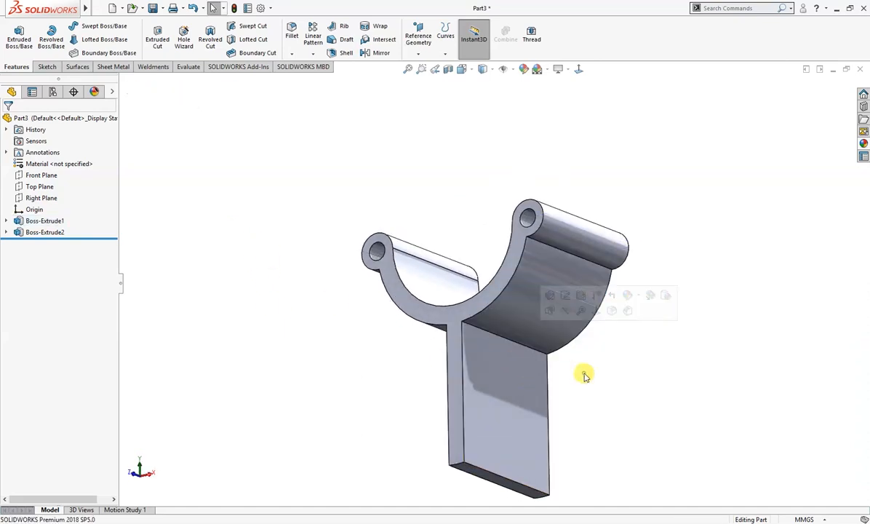
{"action": "left_click", "coordinate": [528, 348]}
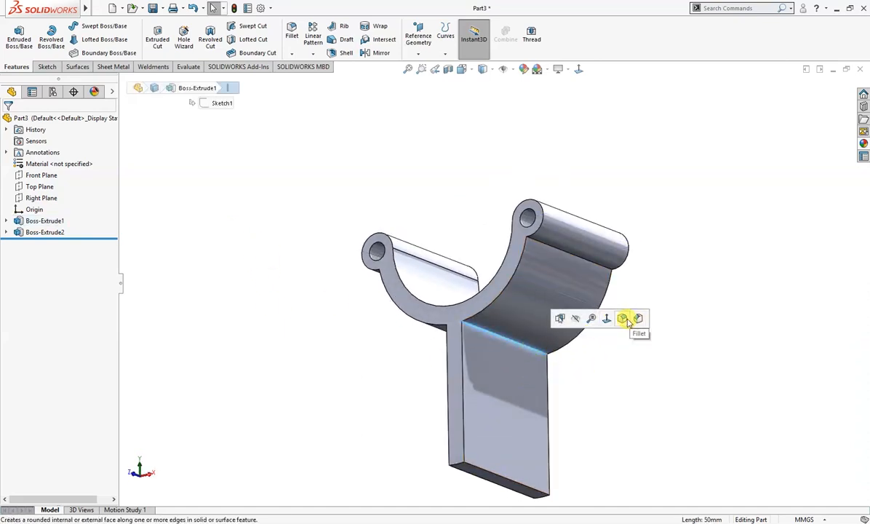
{"action": "left_click", "coordinate": [622, 318]}
{"action": "middle_click_drag", "start_coordinate": [497, 359], "coordinate": [557, 376]}
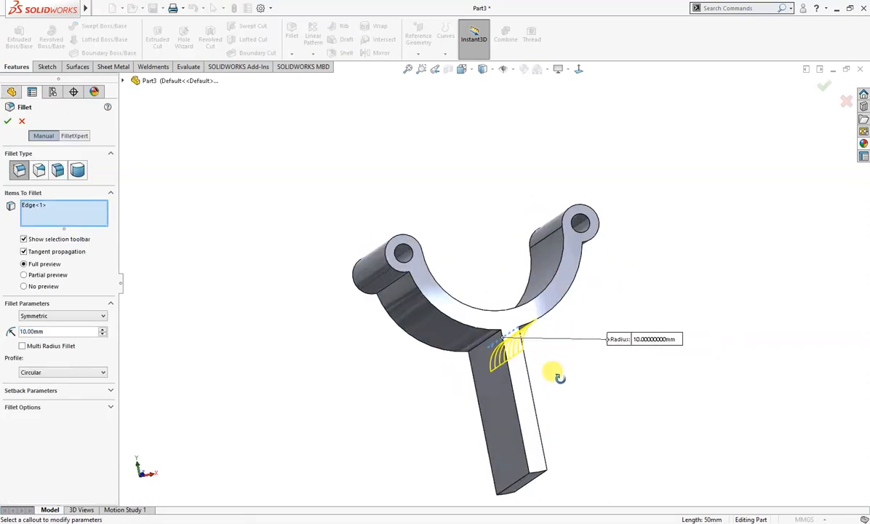
{"action": "left_click", "coordinate": [491, 342]}
{"action": "middle_click_drag", "start_coordinate": [389, 375], "coordinate": [371, 399]}
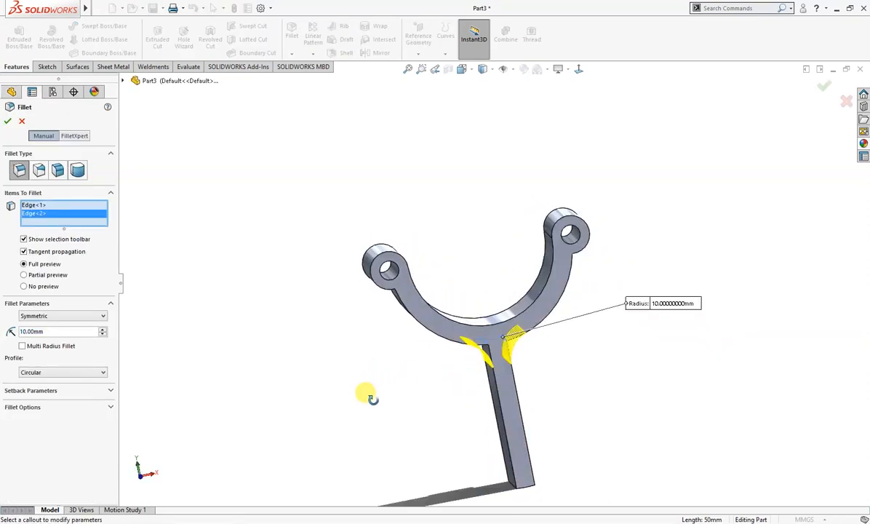
{"action": "left_click", "coordinate": [7, 123]}
- Apply a full round fillet to the plate's lower end face, using the part's front and back faces as side faces
{"action": "middle_click_drag", "start_coordinate": [314, 354], "coordinate": [272, 285]}
{"action": "right_click_drag", "start_coordinate": [311, 354], "coordinate": [340, 304]}
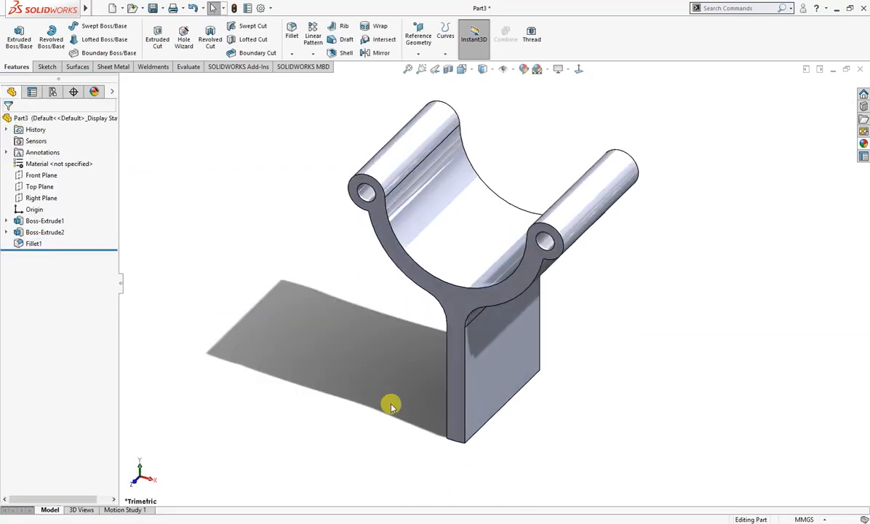
{"action": "left_click", "coordinate": [292, 36]}
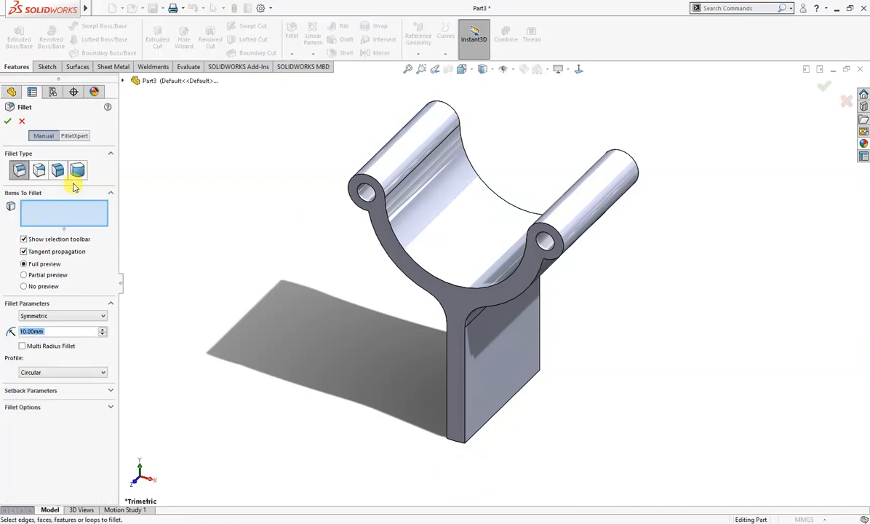
{"action": "left_click", "coordinate": [78, 171]}
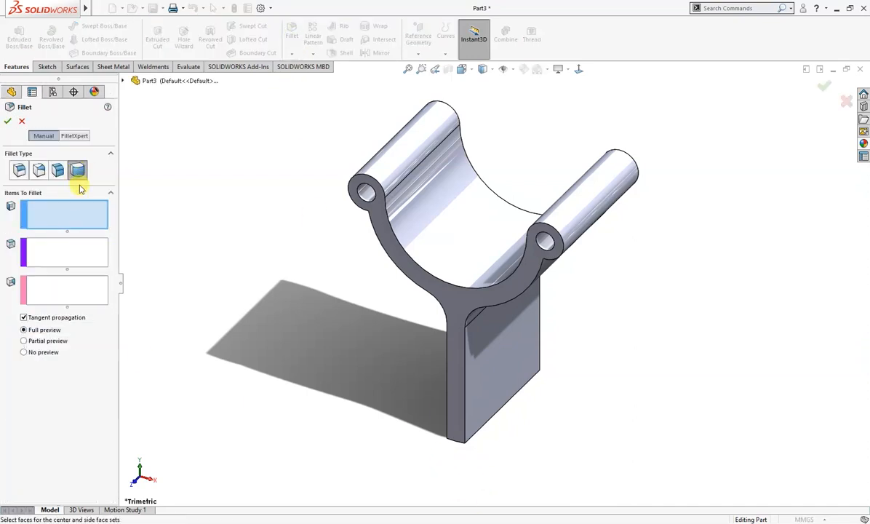
{"action": "left_click", "coordinate": [453, 420]}
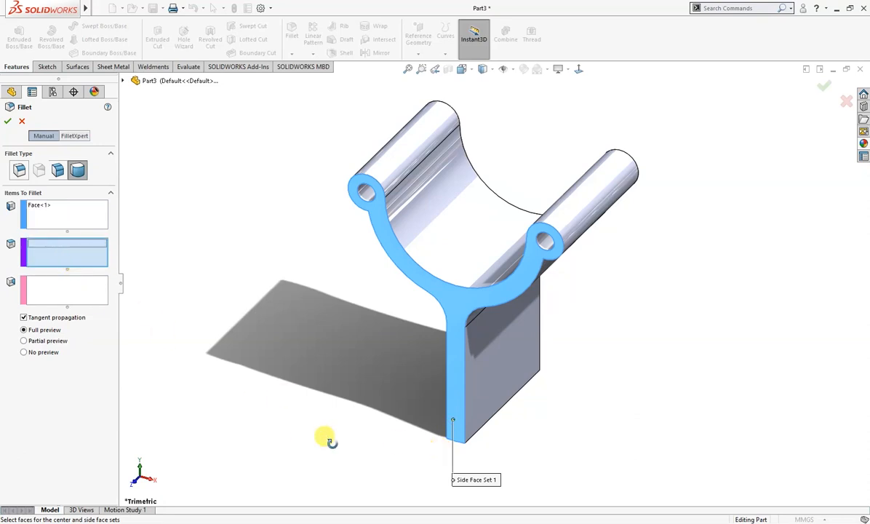
{"action": "middle_click_drag", "start_coordinate": [326, 437], "coordinate": [281, 279]}
{"action": "left_click", "coordinate": [503, 400]}
{"action": "middle_click_drag", "start_coordinate": [503, 400], "coordinate": [127, 326]}
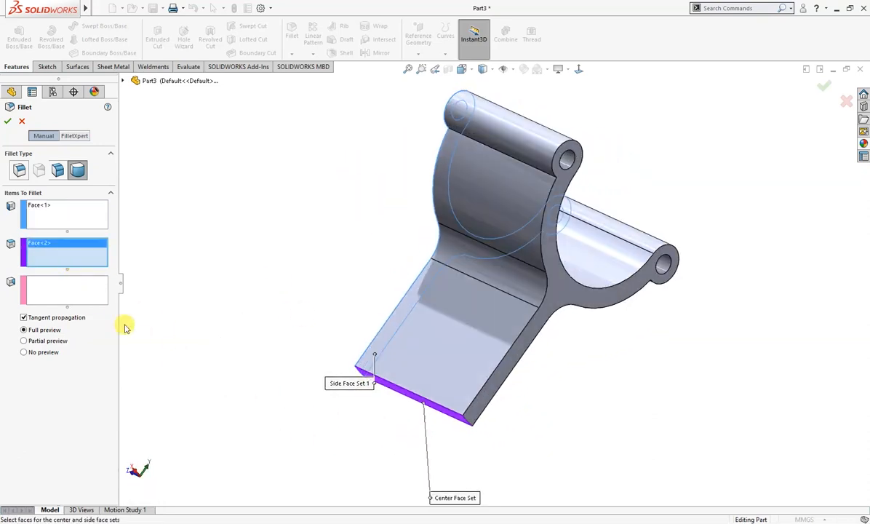
{"action": "left_click", "coordinate": [484, 402]}
{"action": "left_click", "coordinate": [8, 124]}
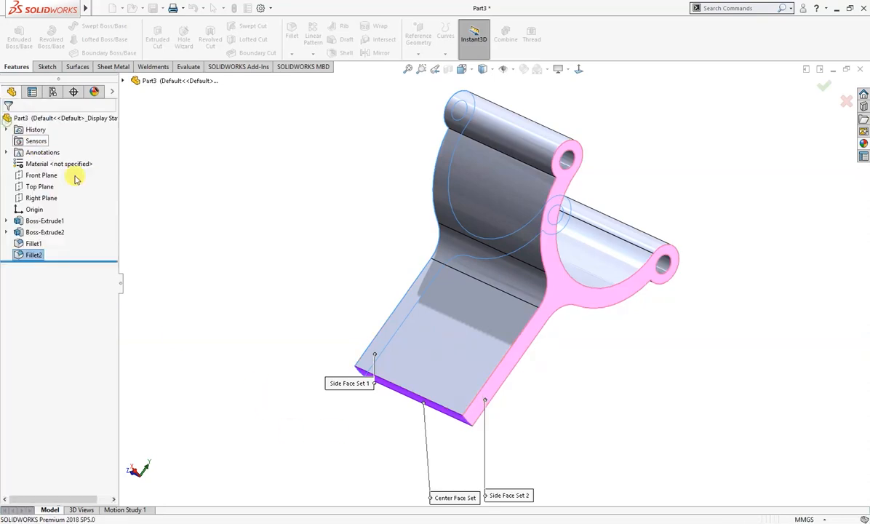
- Start a sketch on the plate's flat face and draw a vertical construction line about 25 mm long up from the rounded end's lowest point
{"action": "middle_click_drag", "start_coordinate": [185, 253], "coordinate": [251, 335]}
{"action": "right_click_drag", "start_coordinate": [251, 334], "coordinate": [291, 291]}
{"action": "left_click", "coordinate": [501, 334]}
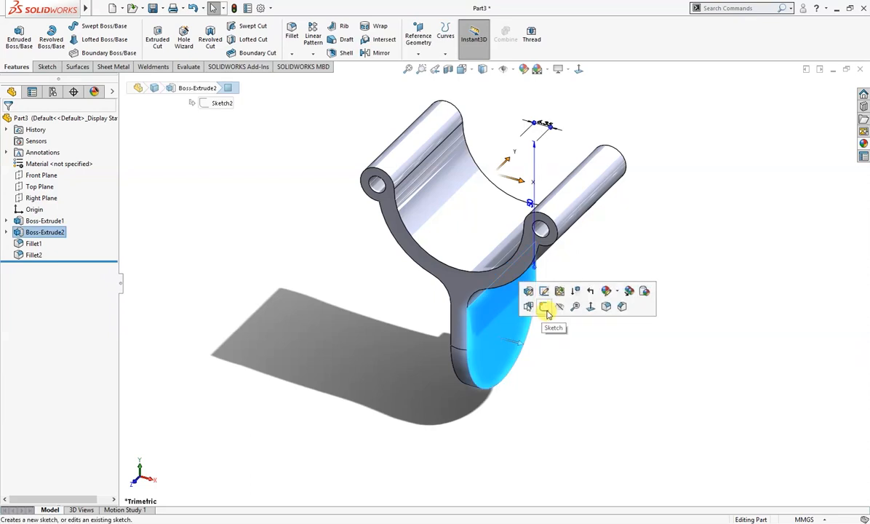
{"action": "left_click", "coordinate": [547, 360]}
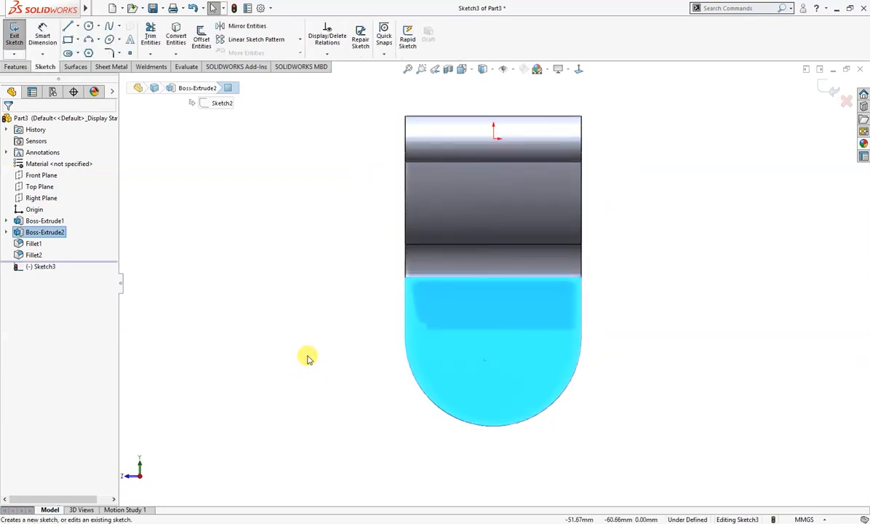
{"action": "right_click_drag", "start_coordinate": [288, 355], "coordinate": [320, 332]}
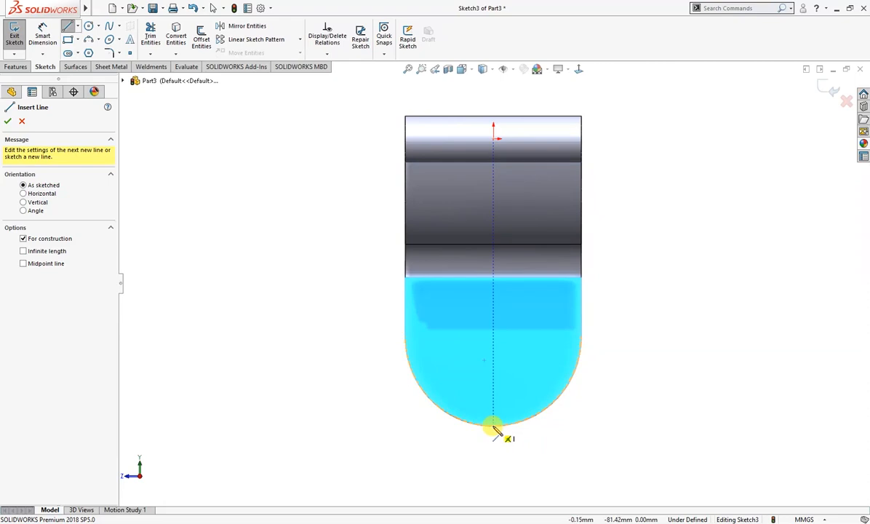
{"action": "left_click_drag", "start_coordinate": [493, 426], "coordinate": [494, 337]}
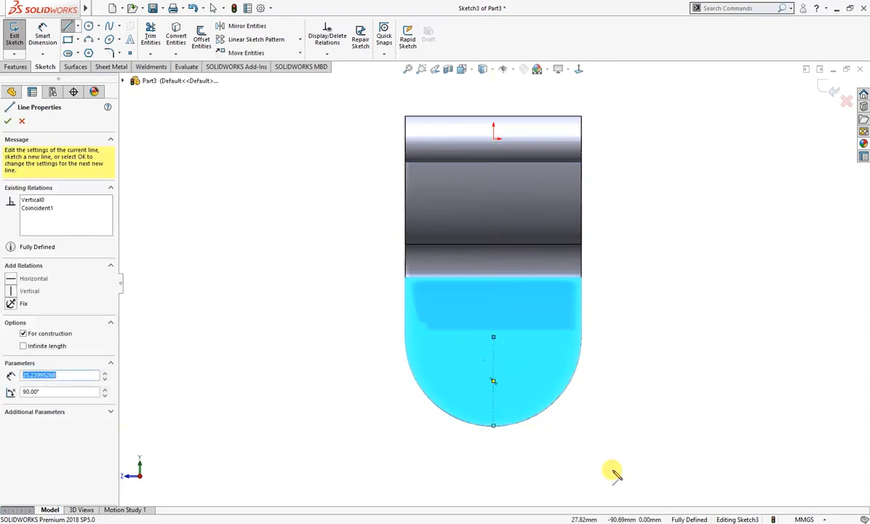
- Dimension the construction line's length and set it to 25 mm
{"action": "right_click_drag", "start_coordinate": [612, 473], "coordinate": [612, 398]}
{"action": "left_click", "coordinate": [494, 389]}
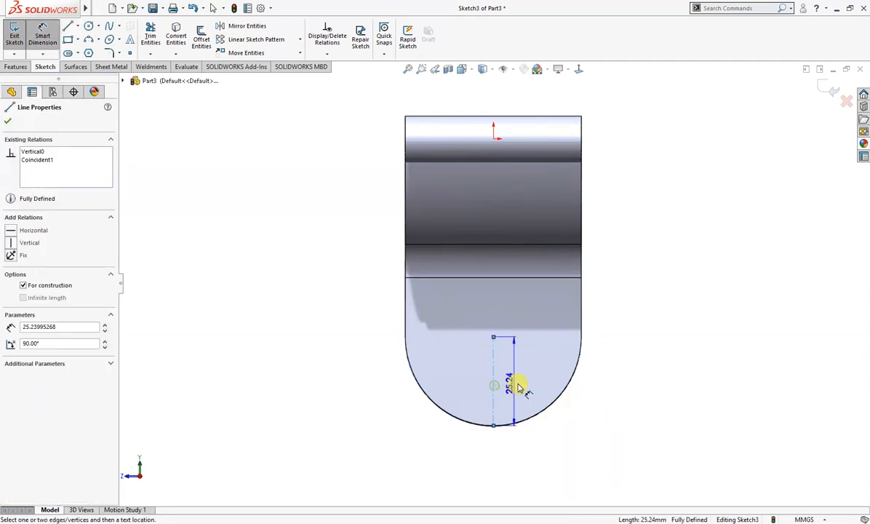
{"action": "left_click", "coordinate": [516, 383]}
{"action": "type", "text": "25"}
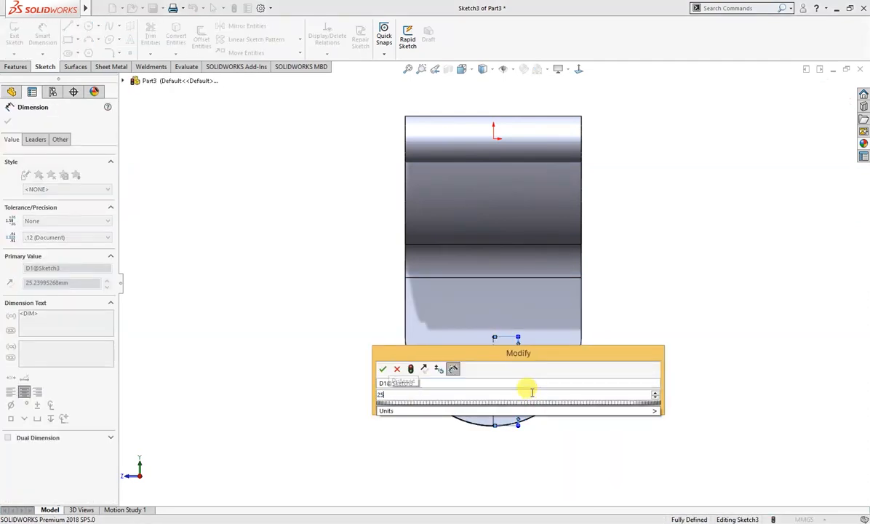
{"action": "key", "text": "Return"}
{"action": "left_click", "coordinate": [601, 384]}
- Draw a circle about 13 mm in diameter centred on the construction line's upper endpoint
{"action": "right_click_drag", "start_coordinate": [604, 383], "coordinate": [645, 381]}
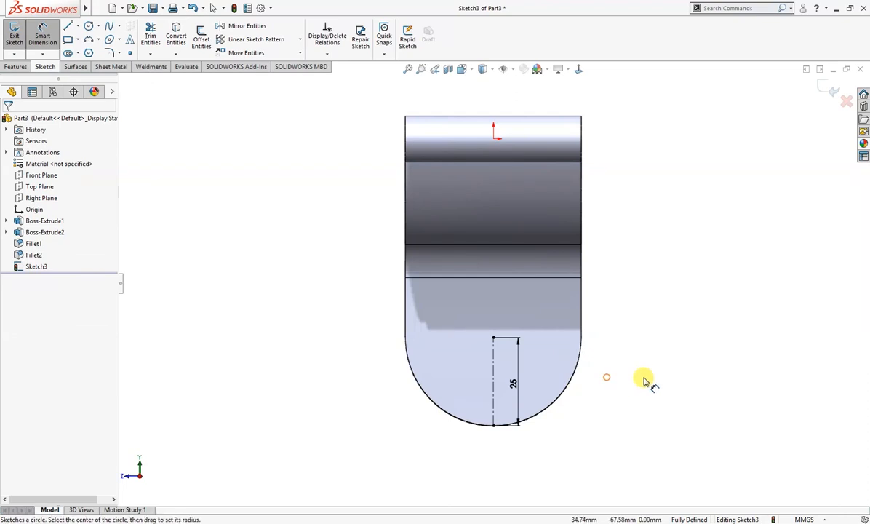
{"action": "left_click", "coordinate": [494, 338]}
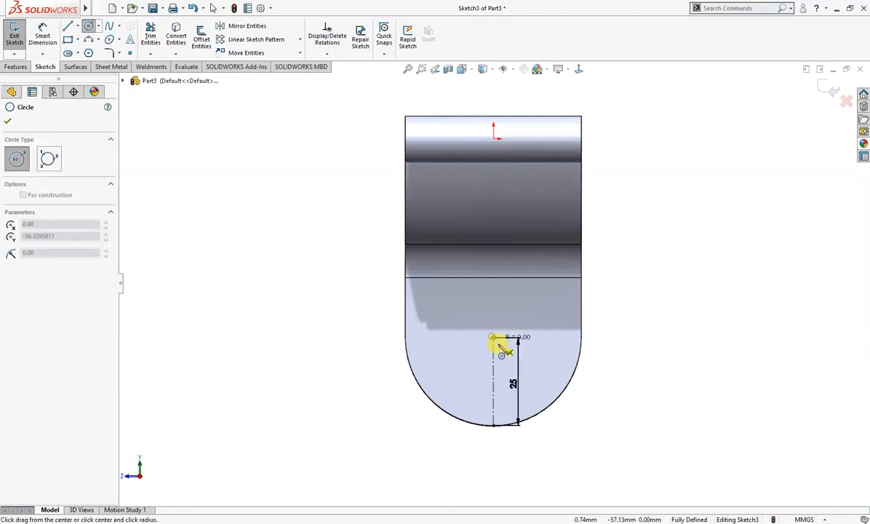
{"action": "left_click", "coordinate": [509, 356]}
- Dimension the circle's diameter and set it to 12.5 mm
{"action": "right_click_drag", "start_coordinate": [650, 435], "coordinate": [638, 363]}
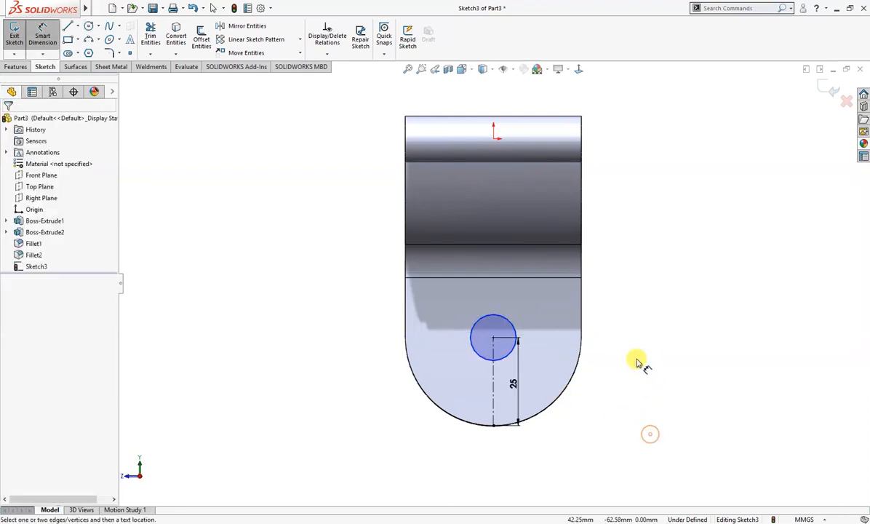
{"action": "left_click", "coordinate": [512, 355]}
{"action": "left_click", "coordinate": [598, 412]}
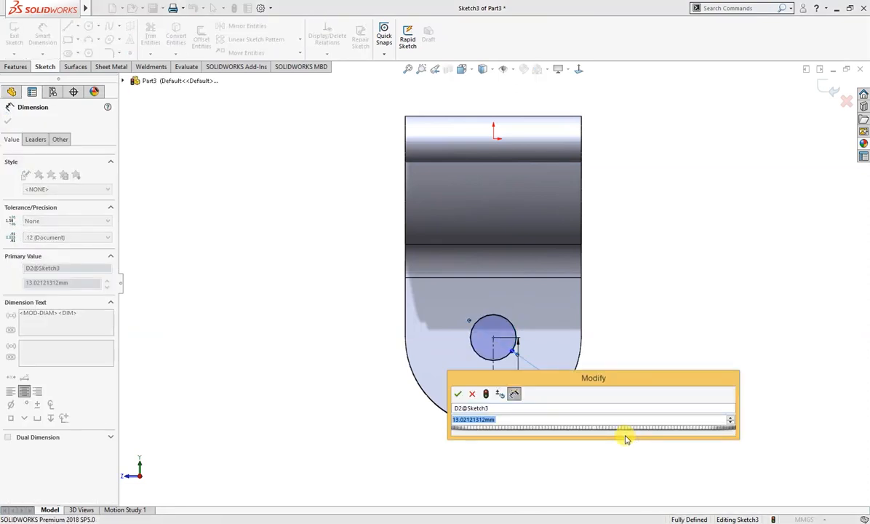
{"action": "type", "text": "12.5"}
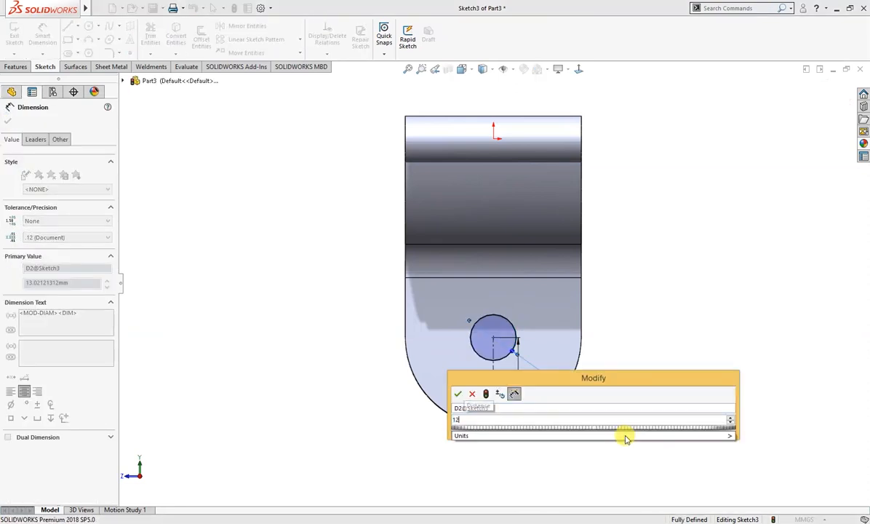
{"action": "key", "text": "Return"}
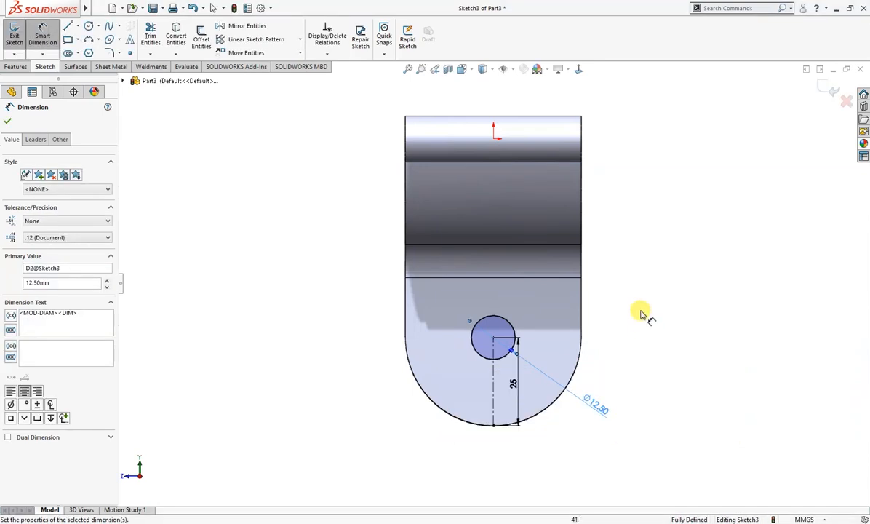
- Cut-extrude the circle Through All to make the mounting hole in the plate
{"action": "key", "text": "s"}
{"action": "left_click", "coordinate": [700, 397]}
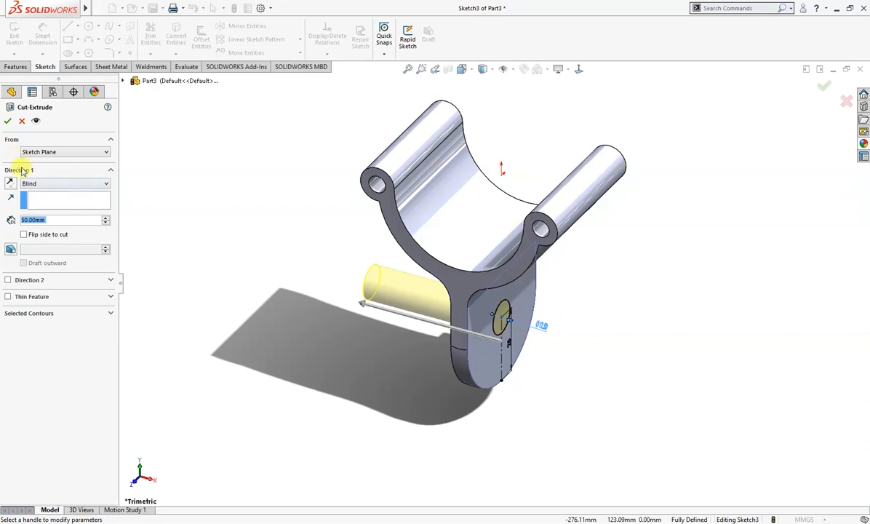
{"action": "left_click", "coordinate": [35, 184]}
{"action": "left_click", "coordinate": [31, 195]}
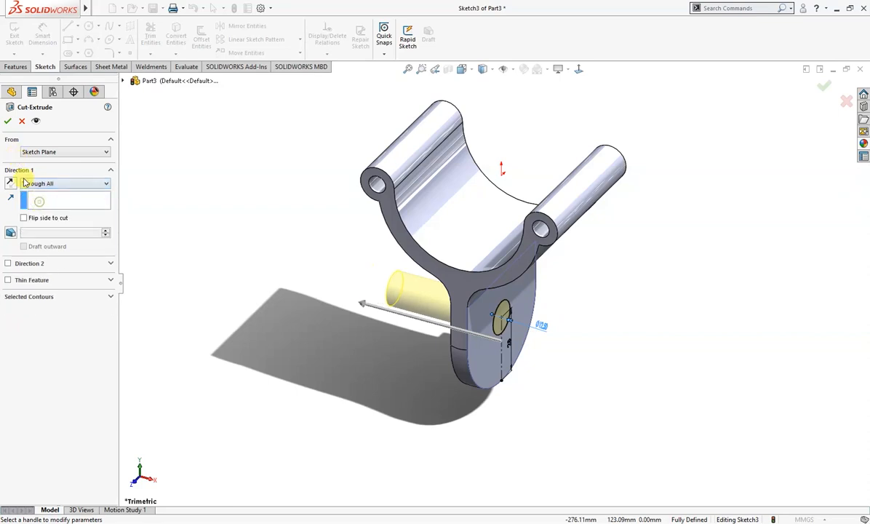
{"action": "left_click", "coordinate": [8, 120]}
- Start a sketch on the Front Plane and draw a center rectangle about 17.7 by 14.2 mm centred on the left hinge eye's hole
{"action": "middle_click_drag", "start_coordinate": [223, 273], "coordinate": [301, 289]}
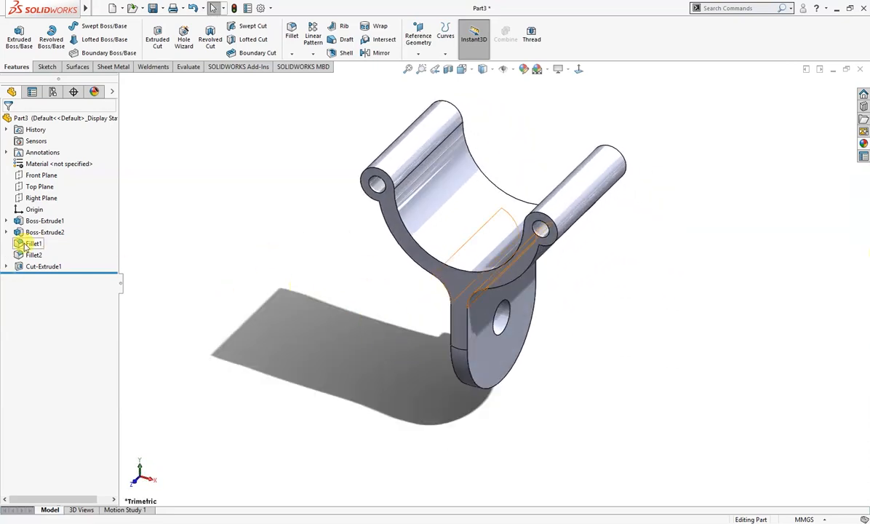
{"action": "left_click", "coordinate": [44, 174]}
{"action": "left_click", "coordinate": [59, 163]}
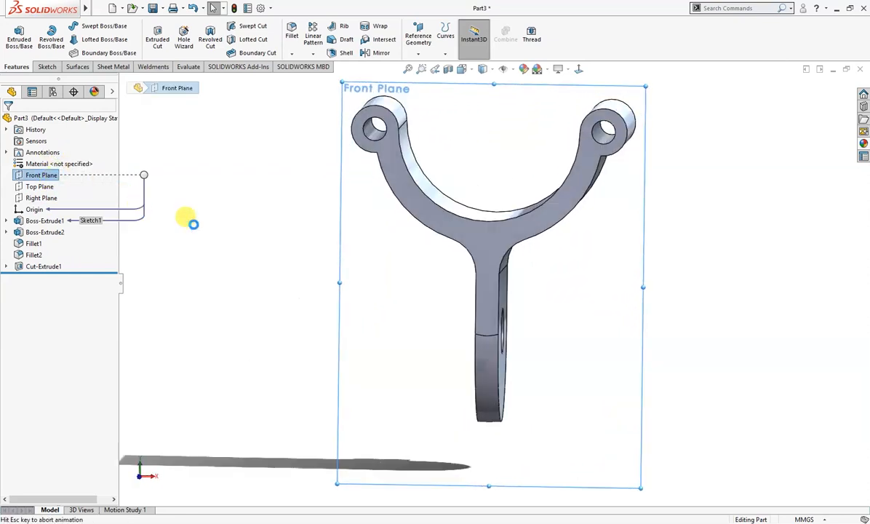
{"action": "scroll", "coordinate": [431, 172], "scroll_direction": "down", "scroll_amount": 2}
{"action": "right_click_drag", "start_coordinate": [295, 197], "coordinate": [245, 202]}
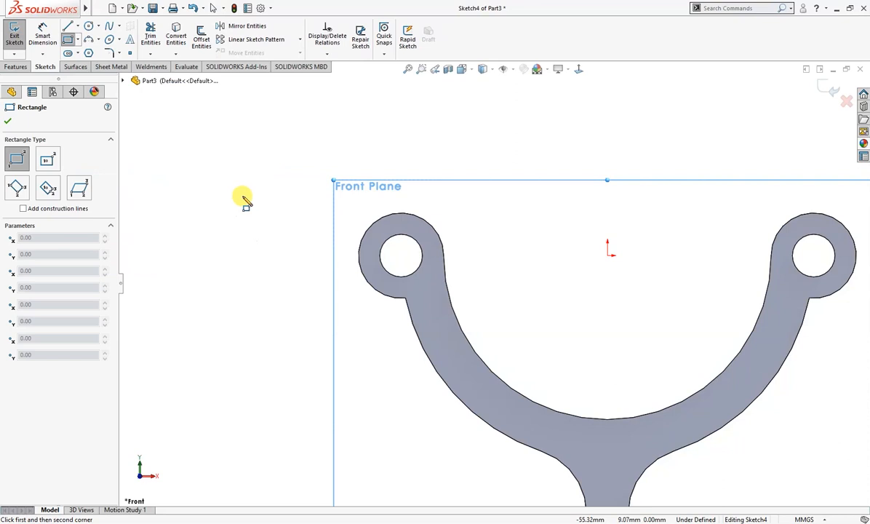
{"action": "left_click", "coordinate": [46, 161]}
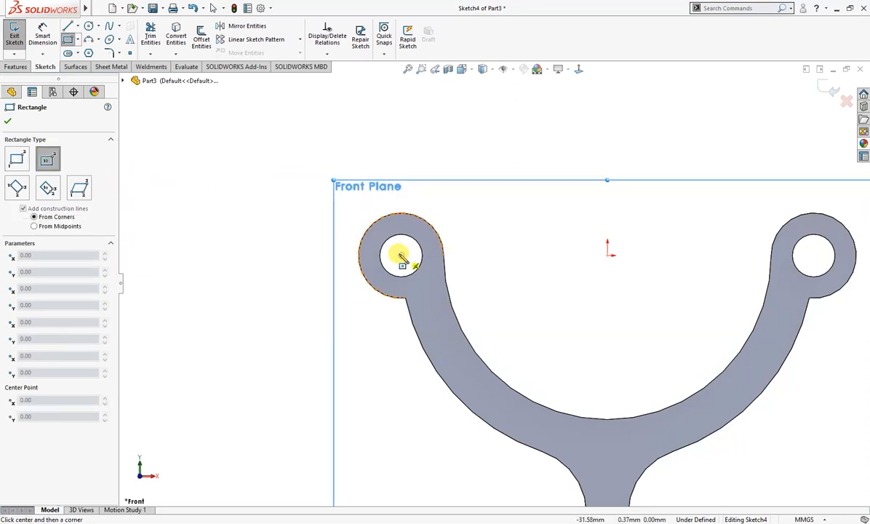
{"action": "left_click", "coordinate": [401, 256]}
{"action": "left_click", "coordinate": [459, 210]}
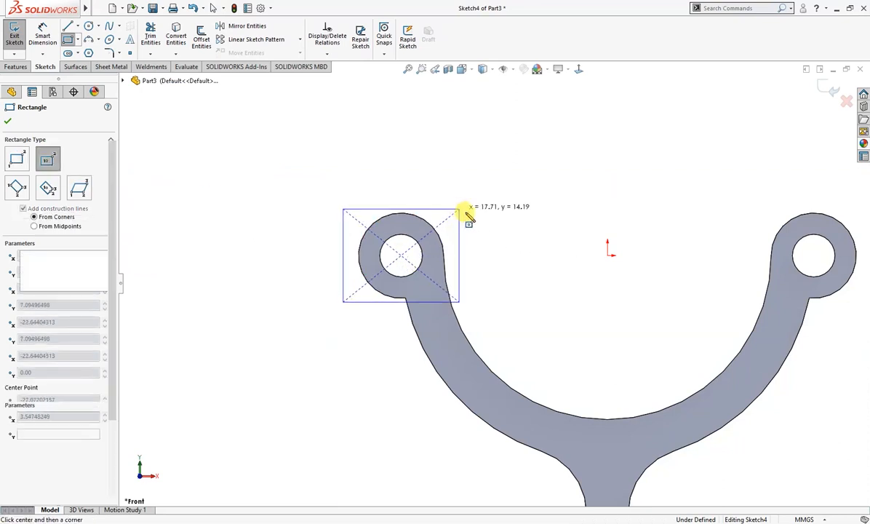
- Dimension the rectangle around the left hinge eye to 13 mm high and 20 mm wide
{"action": "left_click", "coordinate": [460, 260]}
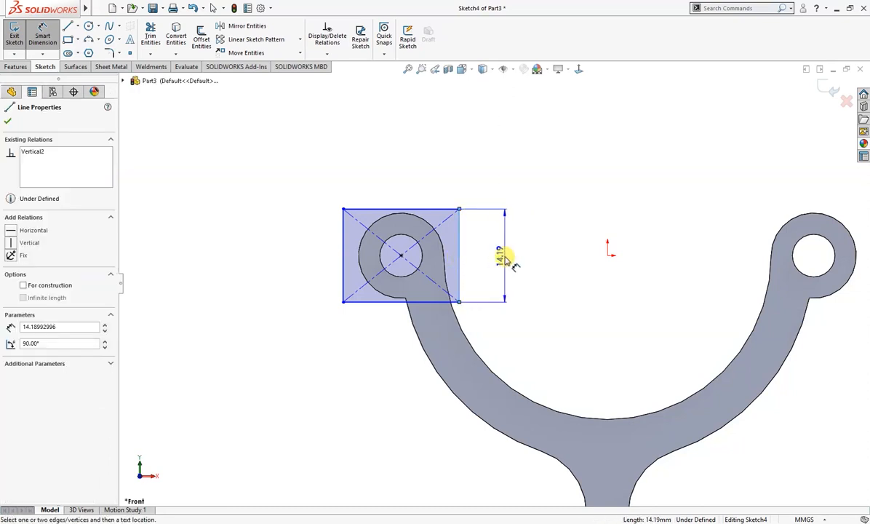
{"action": "left_click", "coordinate": [513, 259]}
{"action": "type", "text": "1"}
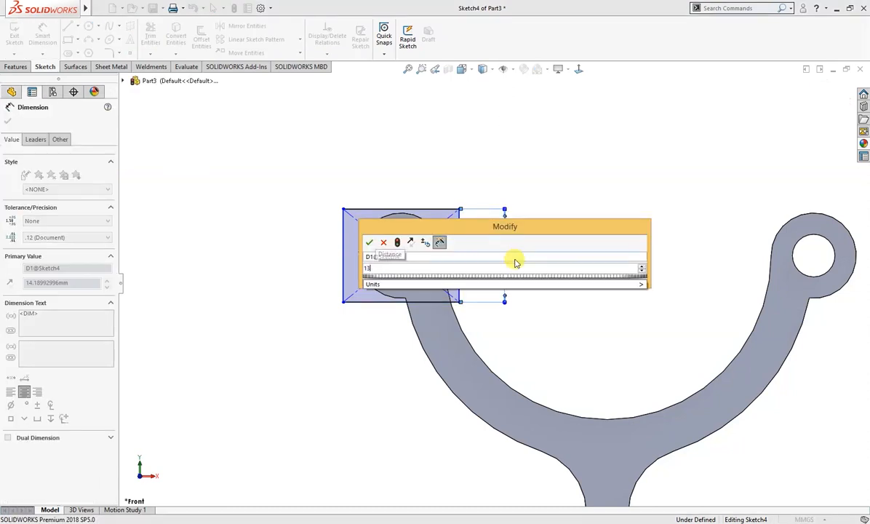
{"action": "type", "text": "3"}
{"action": "key", "text": "Return"}
{"action": "left_click", "coordinate": [445, 213]}
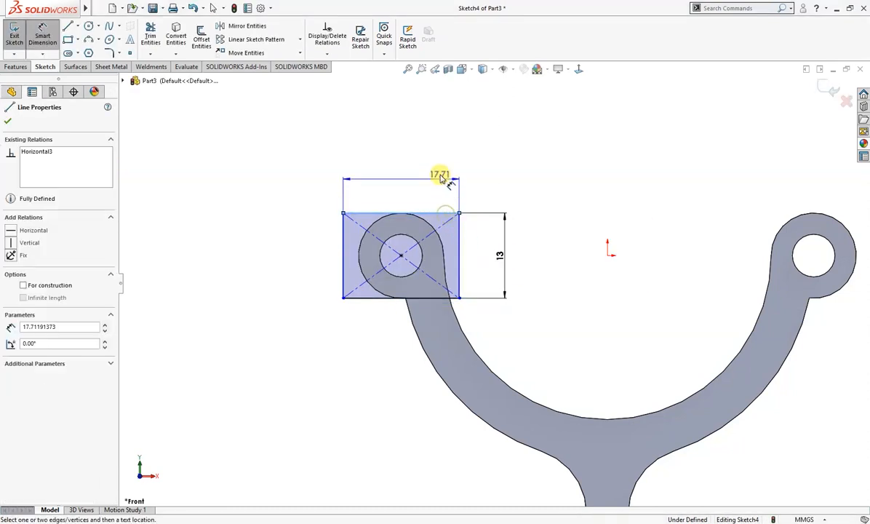
{"action": "left_click", "coordinate": [441, 177]}
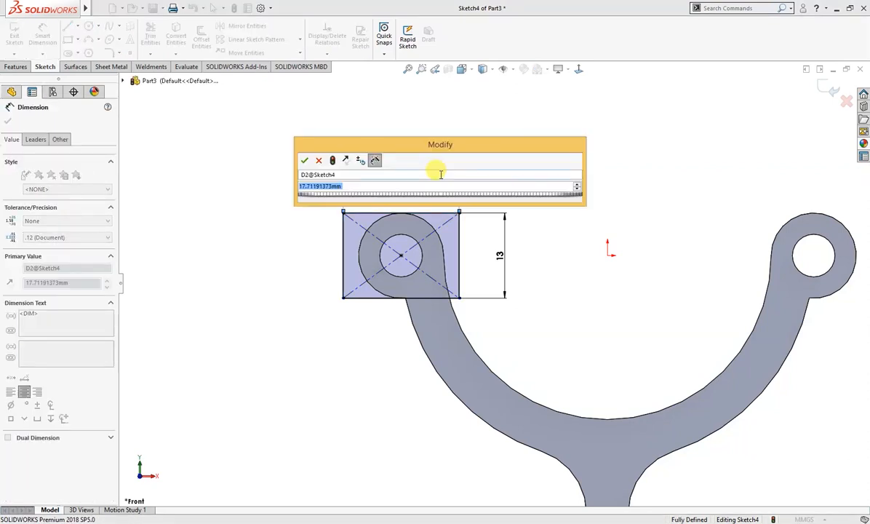
{"action": "type", "text": "20"}
{"action": "key", "text": "Return"}
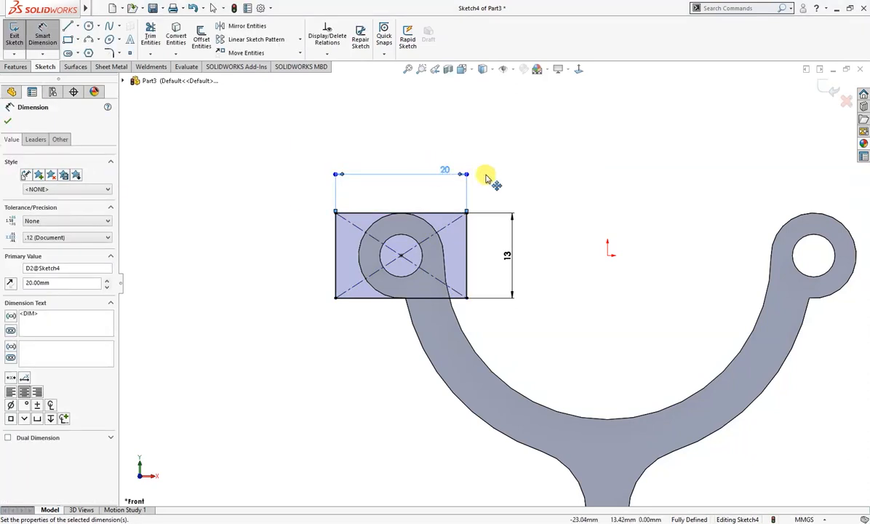
- Cut-extrude the rectangle with a Mid Plane depth of 10 mm to notch the middle of the left hinge eye
{"action": "key", "text": "s"}
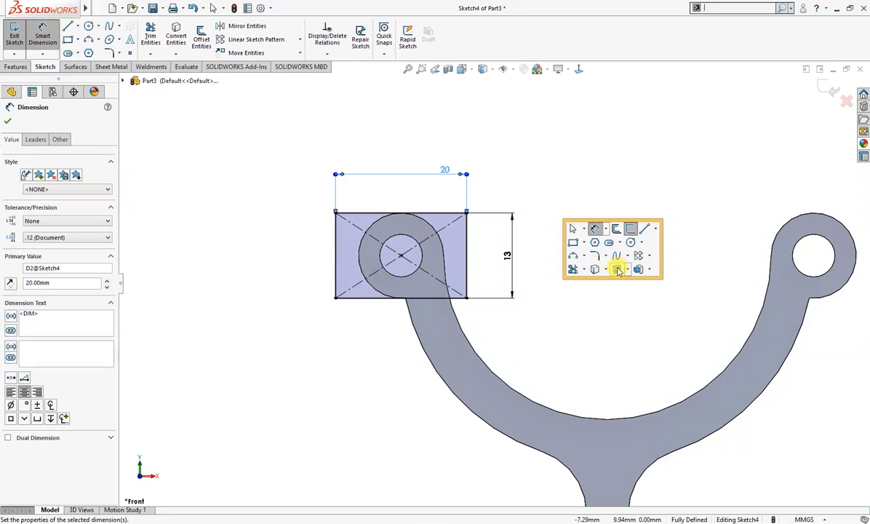
{"action": "left_click", "coordinate": [618, 270]}
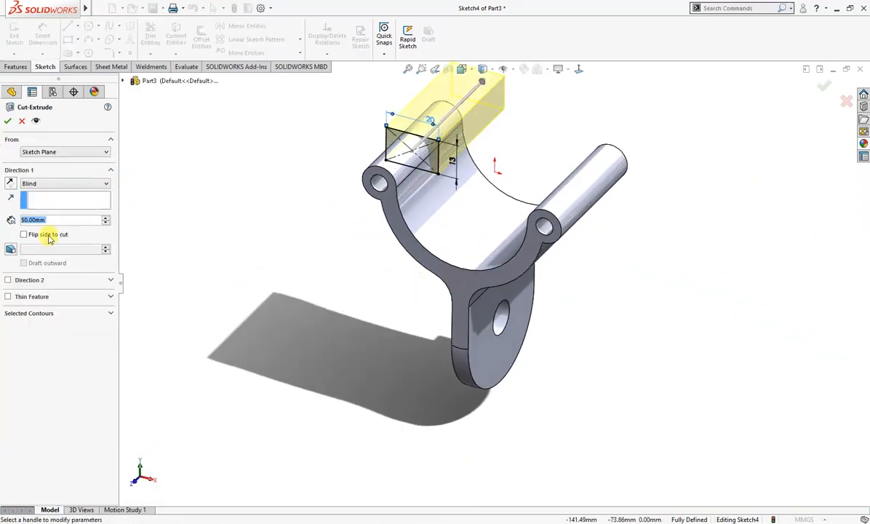
{"action": "left_click", "coordinate": [44, 188]}
{"action": "left_click", "coordinate": [40, 246]}
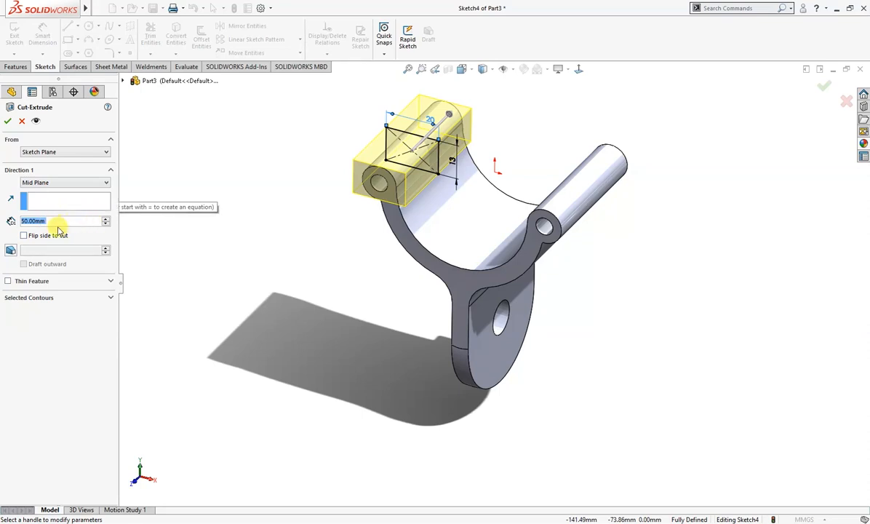
{"action": "type", "text": "10"}
{"action": "key", "text": "Return"}
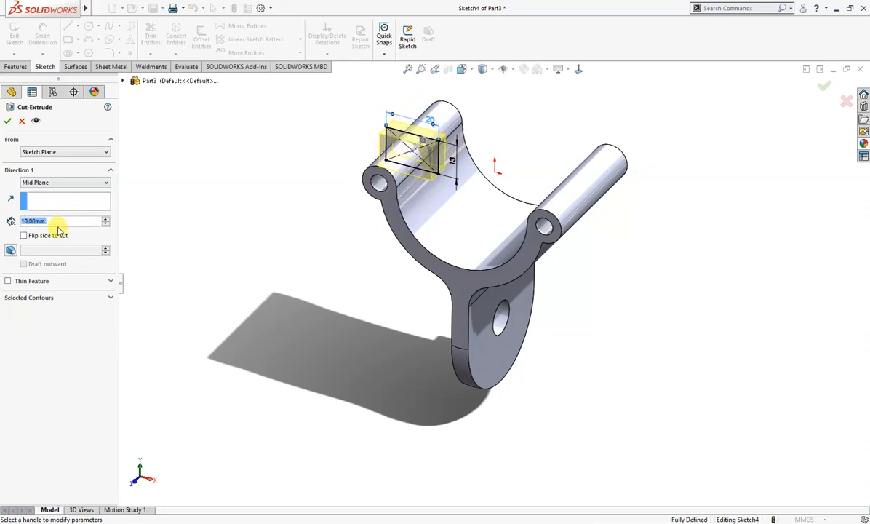
{"action": "left_click", "coordinate": [9, 123]}
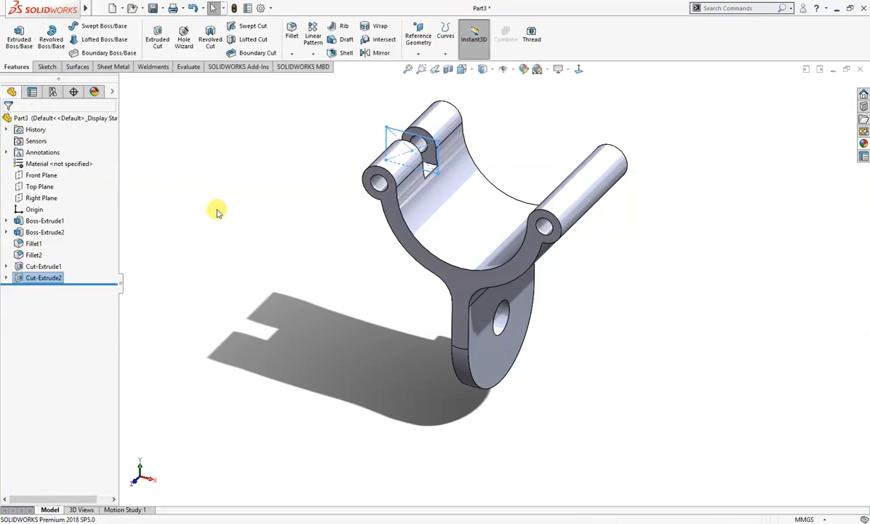
- Start a sketch on the Front Plane and draw a center rectangle about 22.4 by 14.5 mm centred on the right hinge eye's hole
{"action": "middle_click_drag", "start_coordinate": [238, 199], "coordinate": [217, 274]}
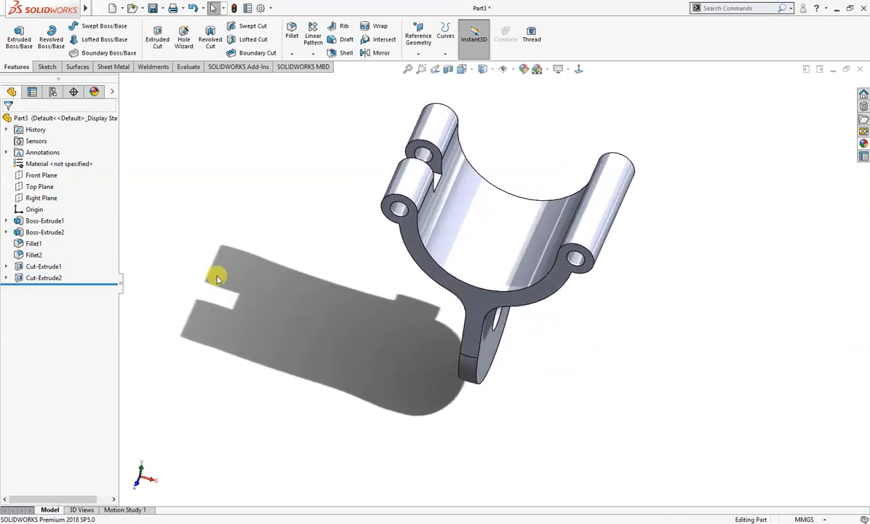
{"action": "left_click", "coordinate": [44, 175]}
{"action": "left_click", "coordinate": [60, 163]}
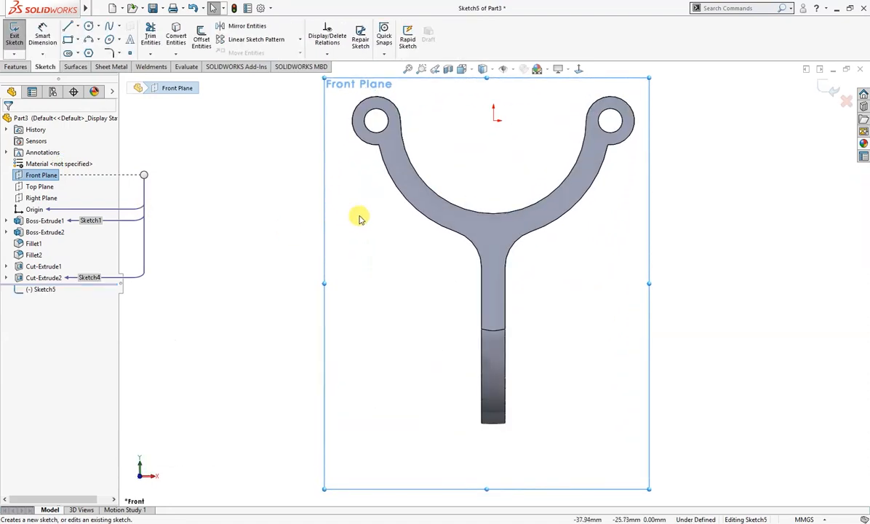
{"action": "scroll", "coordinate": [552, 139], "scroll_direction": "down", "scroll_amount": 3}
{"action": "right_click_drag", "start_coordinate": [504, 166], "coordinate": [480, 190]}
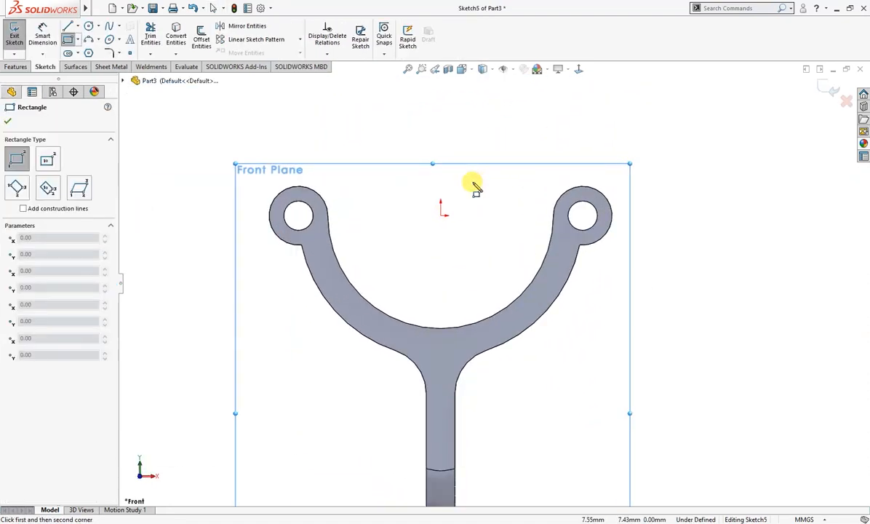
{"action": "left_click", "coordinate": [47, 160]}
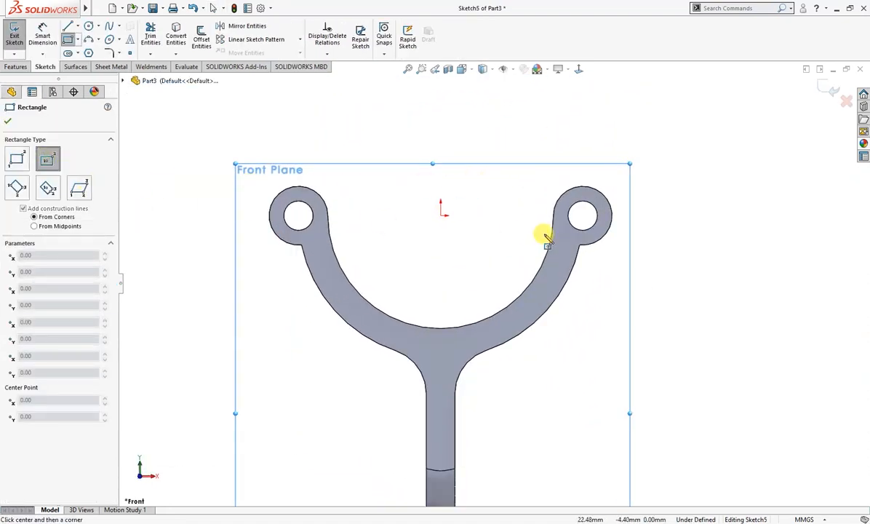
{"action": "left_click", "coordinate": [583, 216]}
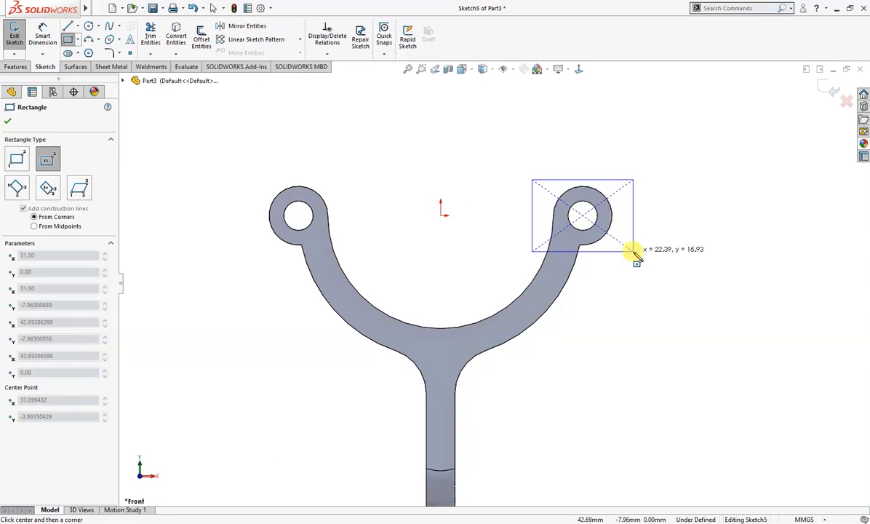
{"action": "left_click", "coordinate": [633, 248]}
- Dimension the rectangle around the right hinge eye to 13 mm high and 20 mm wide
{"action": "right_click_drag", "start_coordinate": [664, 291], "coordinate": [664, 247]}
{"action": "left_click", "coordinate": [634, 230]}
{"action": "left_click", "coordinate": [678, 229]}
{"action": "type", "text": "1"}
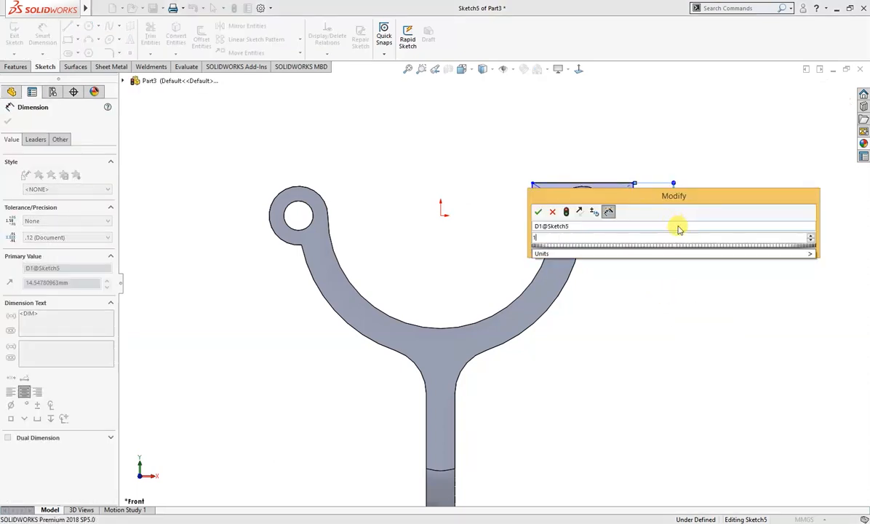
{"action": "type", "text": "3"}
{"action": "key", "text": "Return"}
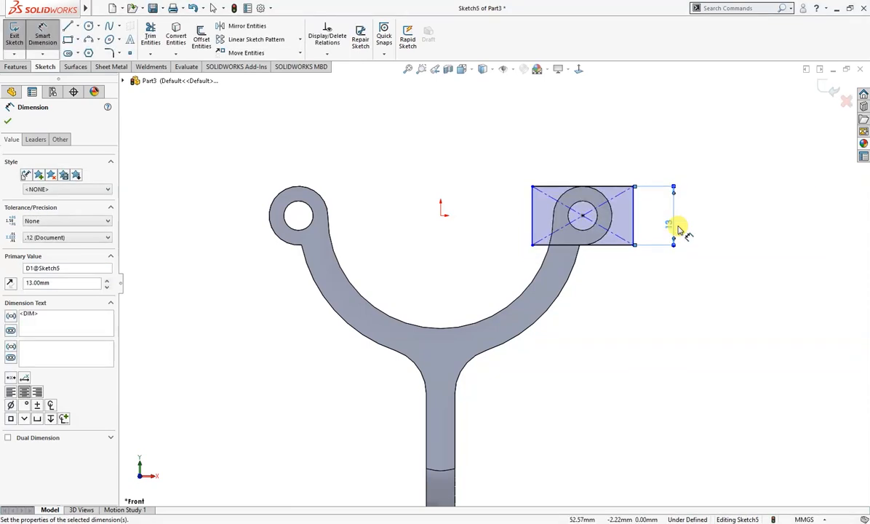
{"action": "left_click", "coordinate": [617, 187]}
{"action": "left_click", "coordinate": [611, 160]}
{"action": "type", "text": "20"}
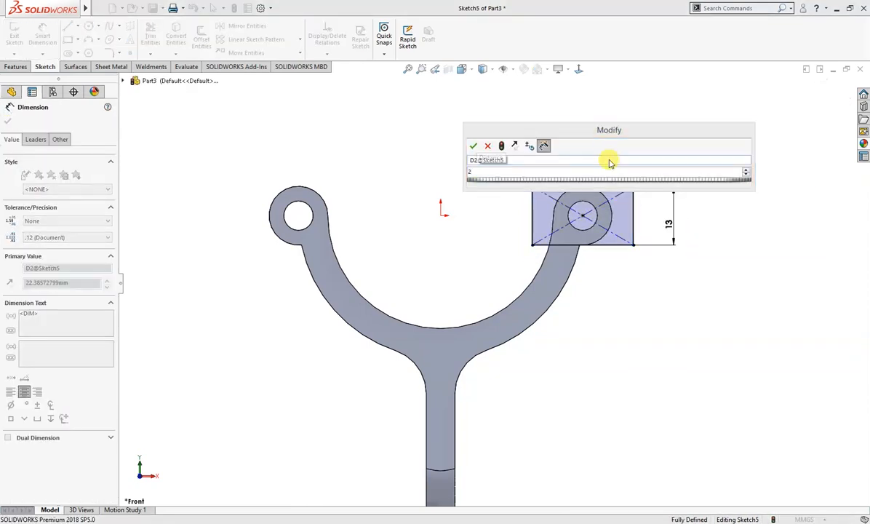
{"action": "key", "text": "Return"}
- Cut-extrude the rectangle with a Mid Plane depth of 20 mm to notch the middle of the right hinge eye
{"action": "key", "text": "s"}
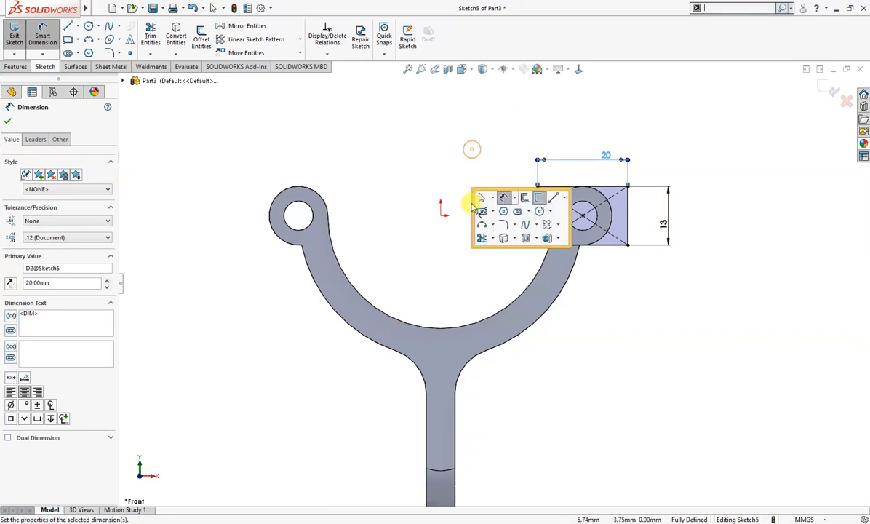
{"action": "left_click", "coordinate": [527, 240]}
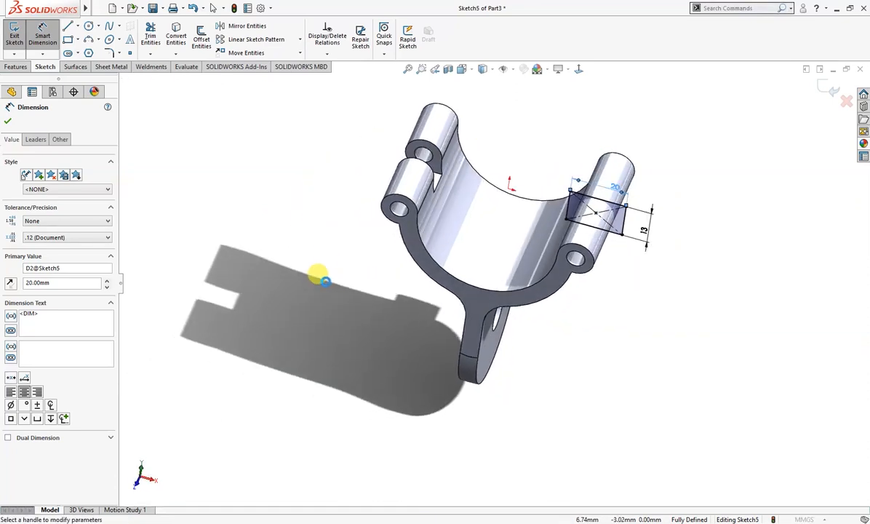
{"action": "left_click", "coordinate": [57, 186]}
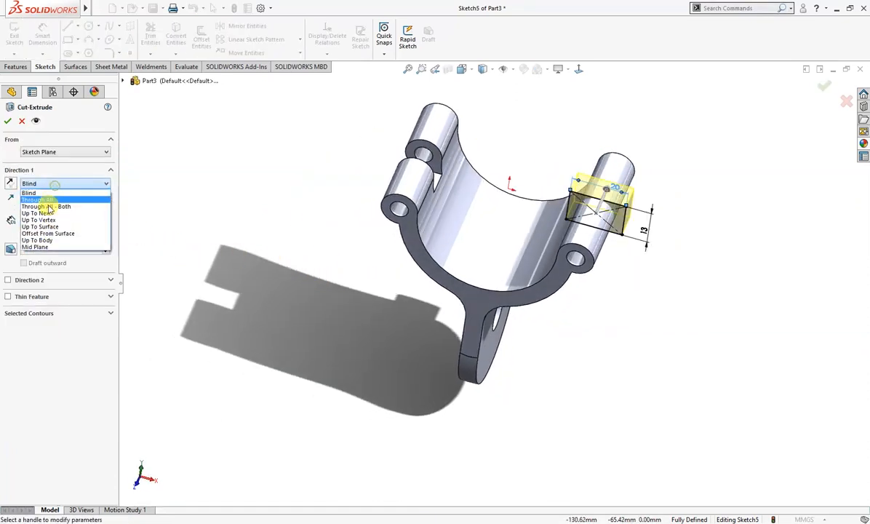
{"action": "left_click", "coordinate": [43, 248]}
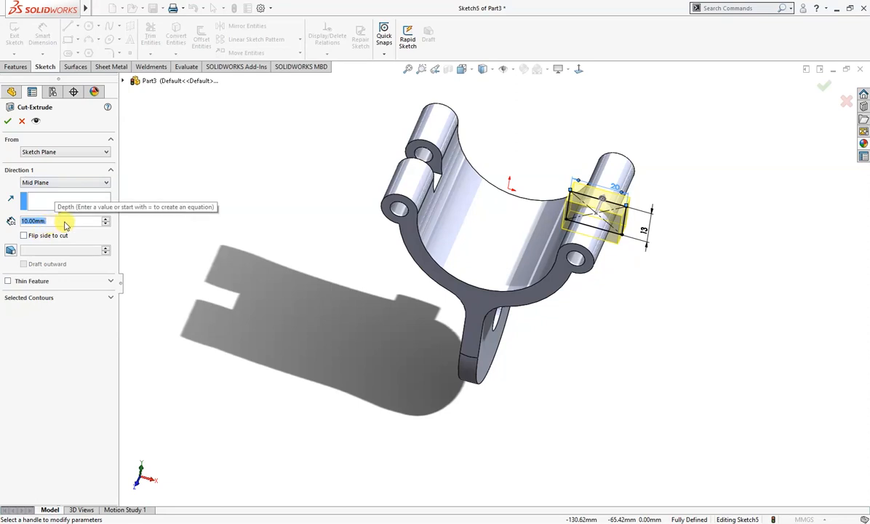
{"action": "left_click", "coordinate": [106, 219]}
{"action": "middle_click_drag", "start_coordinate": [196, 251], "coordinate": [175, 256]}
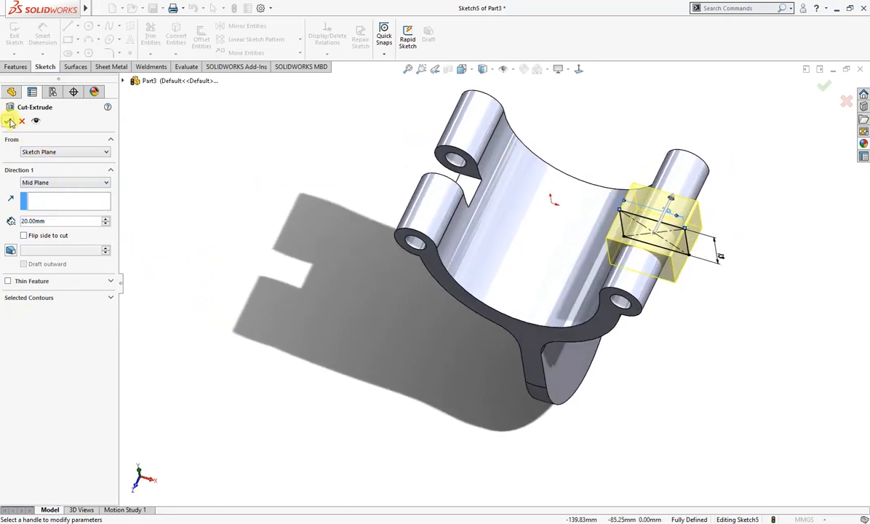
{"action": "left_click", "coordinate": [8, 121]}
{"action": "middle_click_drag", "start_coordinate": [282, 288], "coordinate": [282, 208]}
{"action": "key", "text": "ctrl+7"}
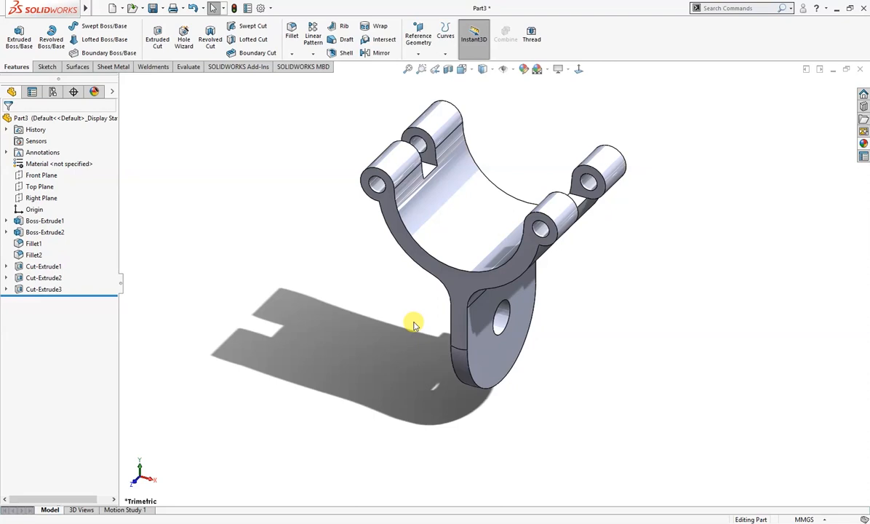
- Chamfer the profile edges on both end faces of the clamp body and around the mounting plate by 1 mm at 45 degrees
{"action": "left_click", "coordinate": [427, 274]}
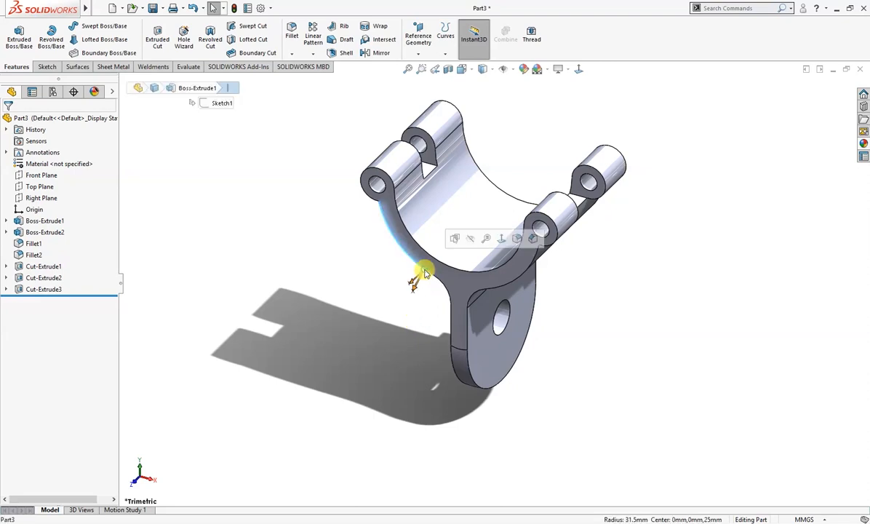
{"action": "key", "text": "c"}
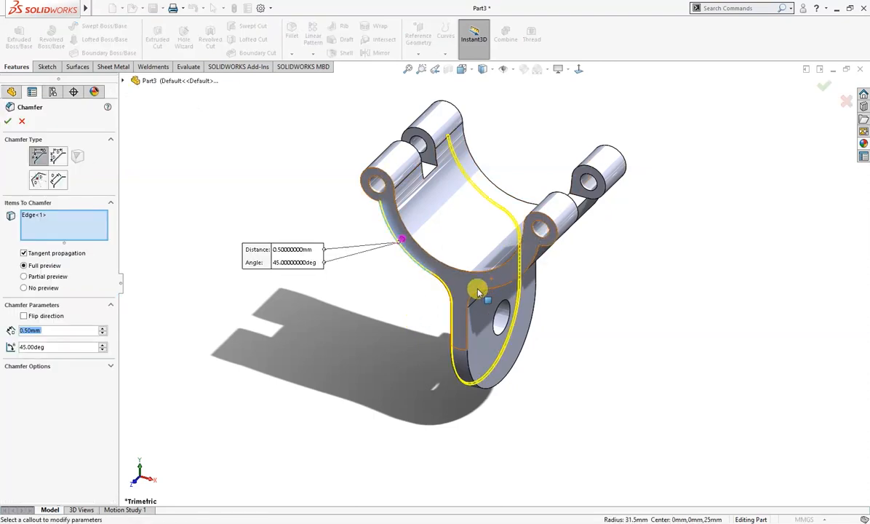
{"action": "left_click", "coordinate": [369, 201]}
{"action": "middle_click_drag", "start_coordinate": [410, 320], "coordinate": [323, 335]}
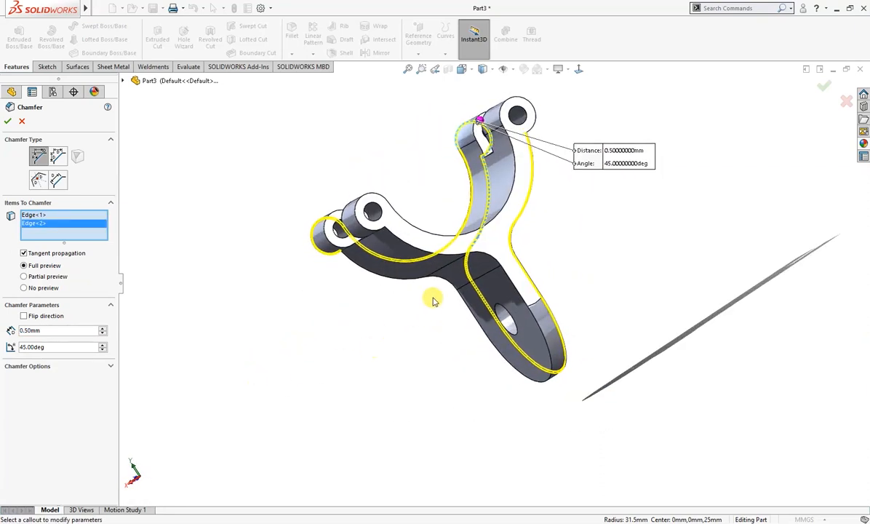
{"action": "left_click", "coordinate": [511, 286]}
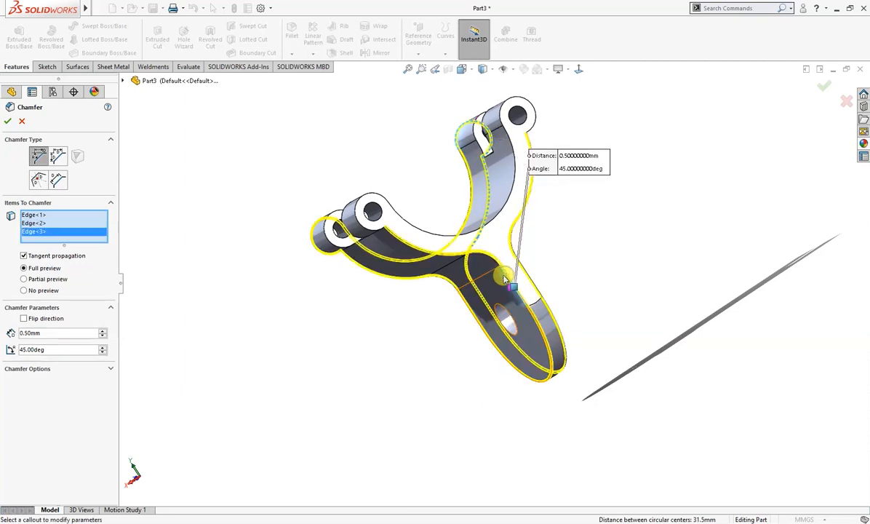
{"action": "left_click", "coordinate": [376, 233]}
{"action": "middle_click_drag", "start_coordinate": [320, 248], "coordinate": [303, 330]}
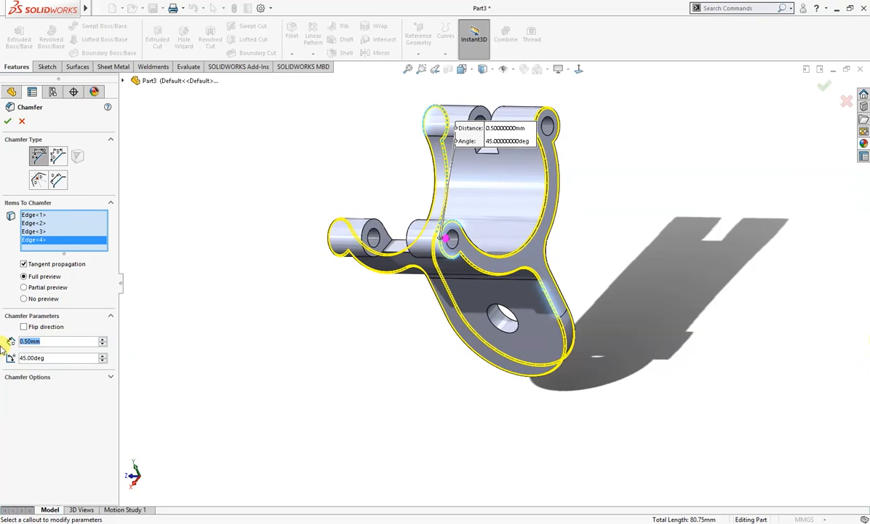
{"action": "type", "text": "1"}
{"action": "key", "text": "Return"}
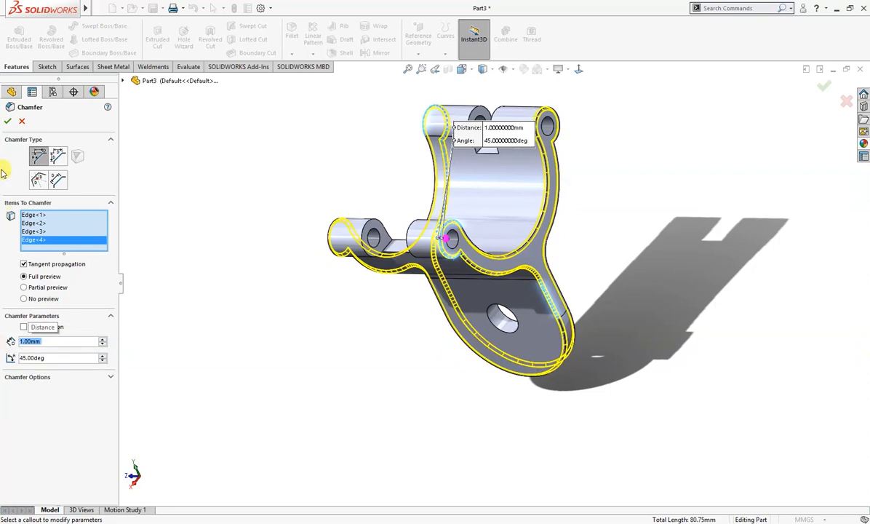
{"action": "left_click", "coordinate": [8, 121]}
{"action": "middle_click_drag", "start_coordinate": [229, 314], "coordinate": [322, 285]}
{"action": "right_click_drag", "start_coordinate": [285, 321], "coordinate": [329, 275]}
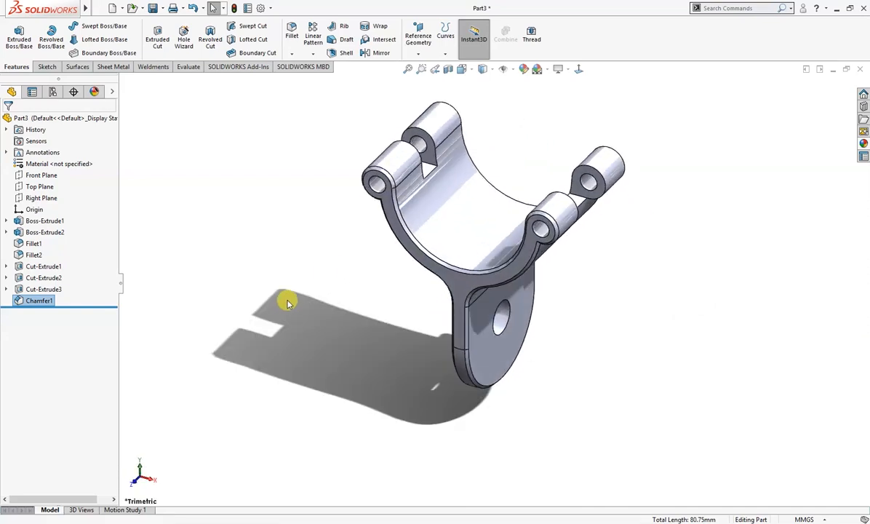
- Edit the clamp body's edge chamfer and set its distance to 0.5 mm
{"action": "right_click", "coordinate": [38, 301]}
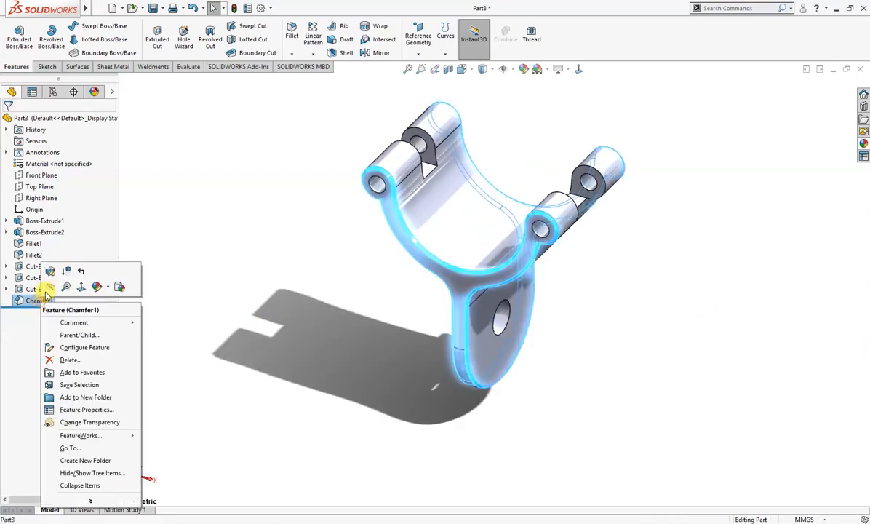
{"action": "left_click", "coordinate": [52, 272]}
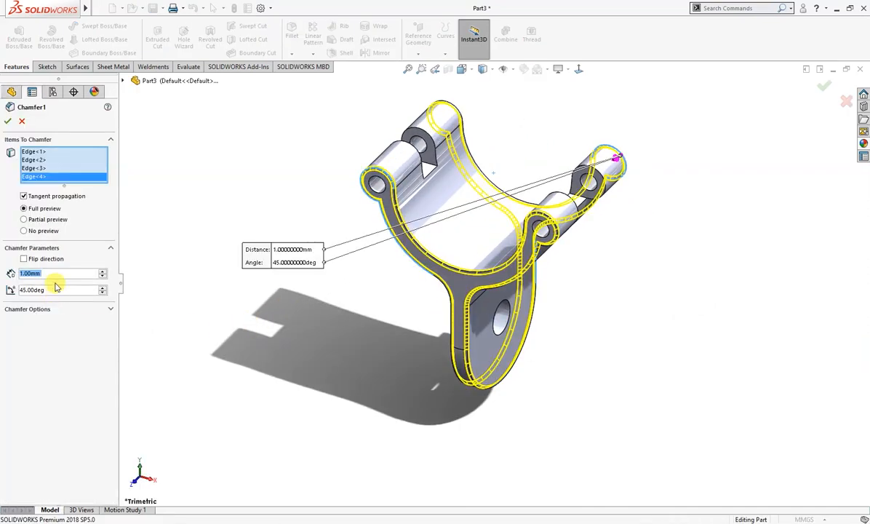
{"action": "type", "text": "0.5"}
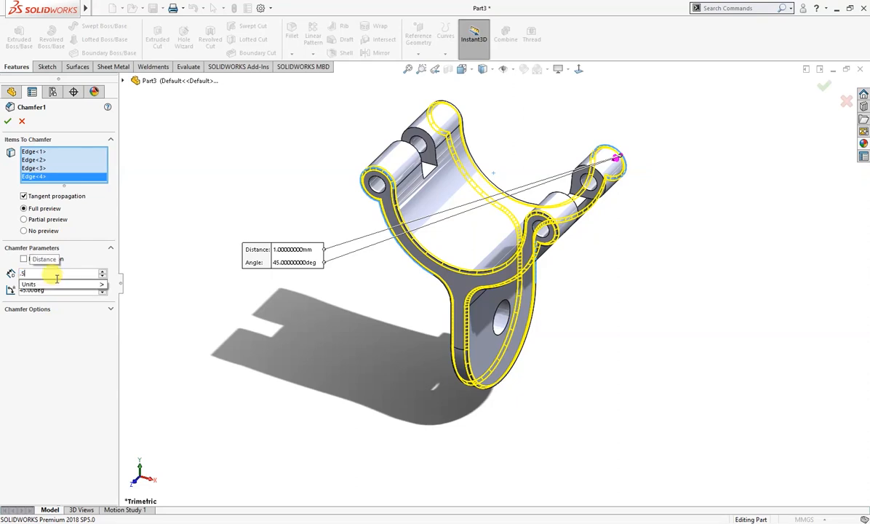
{"action": "key", "text": "Return"}
{"action": "left_click", "coordinate": [9, 122]}
{"action": "mouse_move", "coordinate": [259, 287]}
{"action": "middle_mouse_down"}
{"action": "mouse_move", "coordinate": [293, 299]}
{"action": "mouse_move", "coordinate": [262, 291]}
{"action": "middle_mouse_up"}
{"action": "right_click_drag", "start_coordinate": [248, 315], "coordinate": [306, 258]}
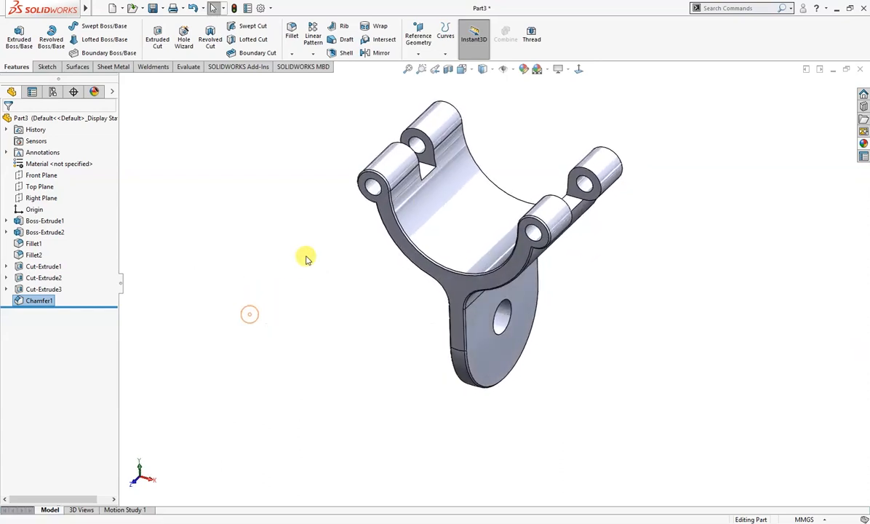
- Fillet the inner edge of the notch at each hinge eye with a 3 mm radius
{"action": "left_click", "coordinate": [432, 172]}
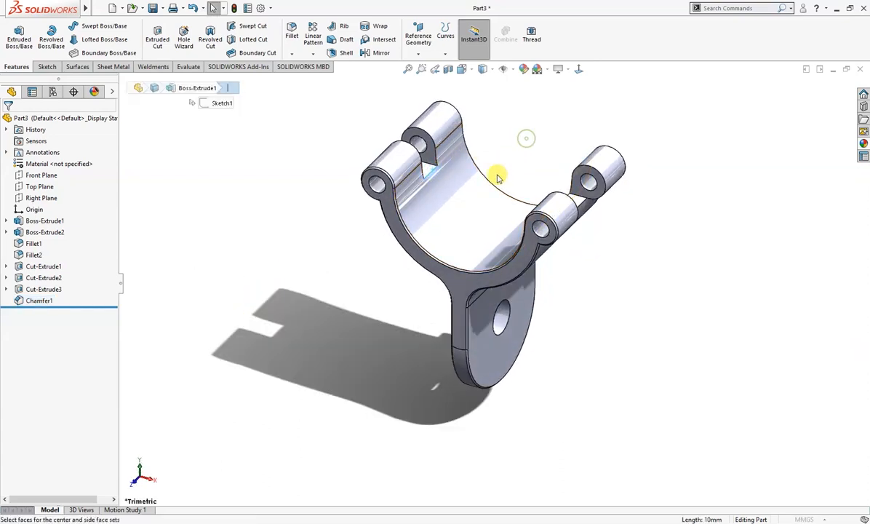
{"action": "middle_click_drag", "start_coordinate": [499, 179], "coordinate": [536, 225]}
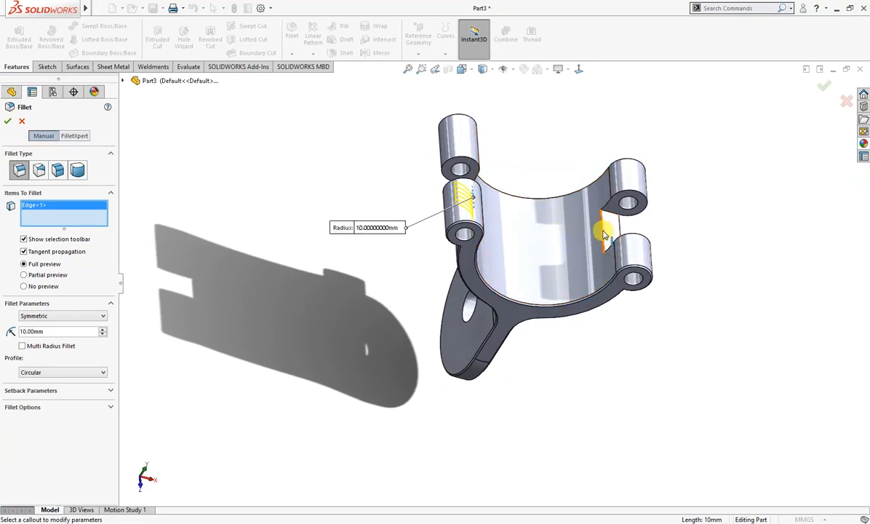
{"action": "left_click", "coordinate": [603, 234]}
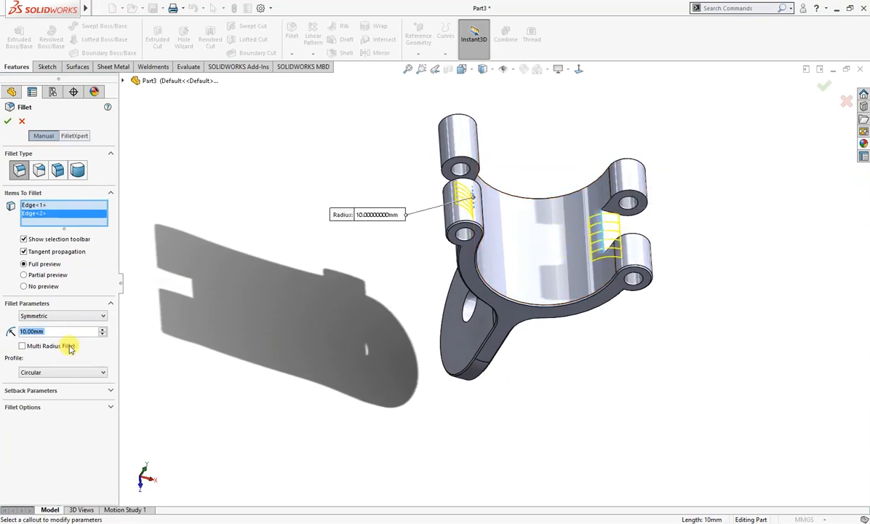
{"action": "type", "text": "3"}
{"action": "key", "text": "Return"}
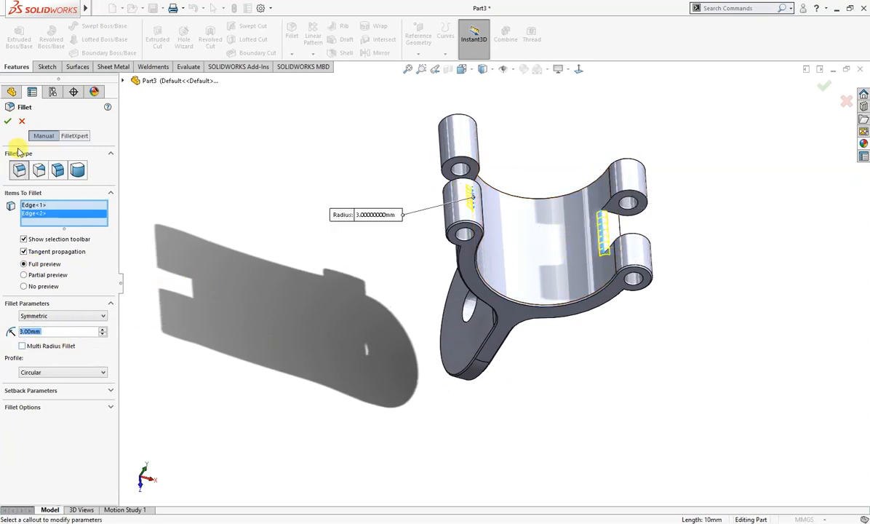
{"action": "left_click", "coordinate": [9, 123]}
{"action": "middle_click_drag", "start_coordinate": [220, 326], "coordinate": [174, 320]}
{"action": "right_click_drag", "start_coordinate": [184, 323], "coordinate": [249, 272]}
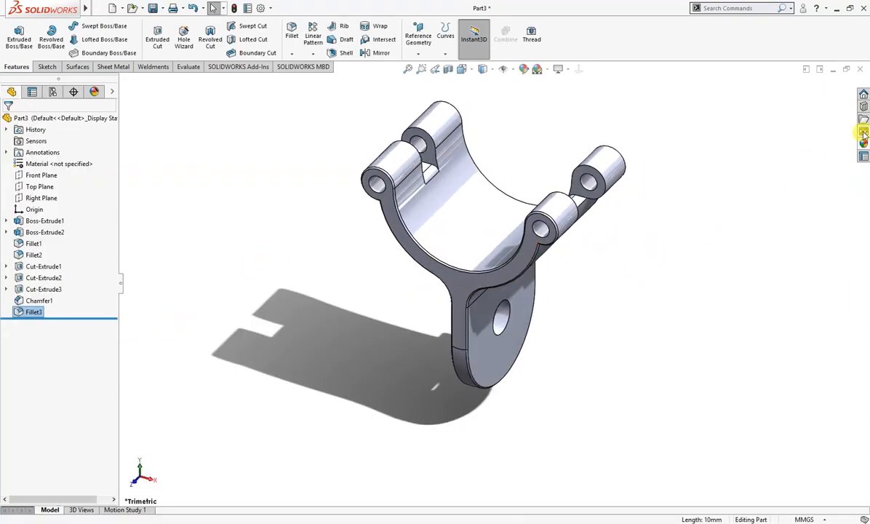
- Apply the matte chrome appearance from the Chrome metals to the clamp part
{"action": "left_click", "coordinate": [863, 146]}
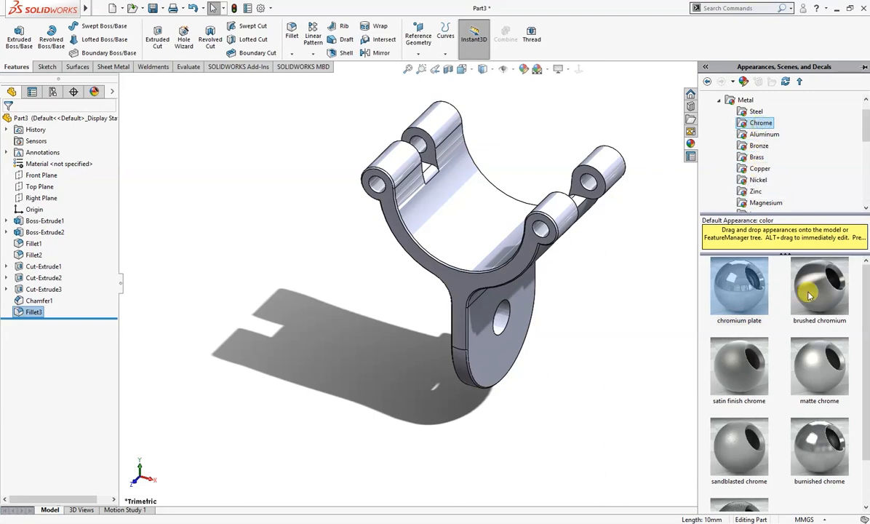
{"action": "mouse_move", "coordinate": [820, 372]}
{"action": "left_click_drag", "start_coordinate": [820, 358], "coordinate": [542, 266]}
{"action": "left_click", "coordinate": [532, 261]}
{"action": "middle_click_drag", "start_coordinate": [569, 293], "coordinate": [592, 325]}
{"action": "right_click_drag", "start_coordinate": [614, 340], "coordinate": [667, 284]}
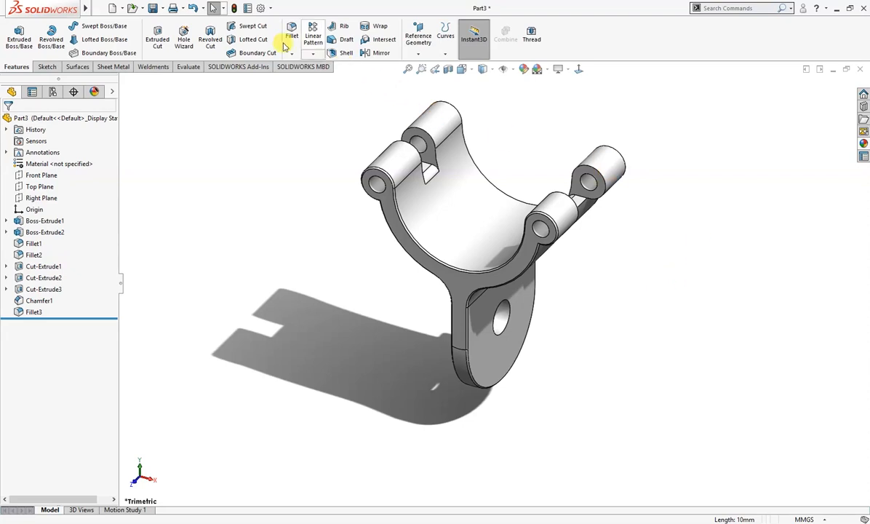
- Save the part as "Pipe Clamp Lower Part" in the Pipe Clamp folder
{"action": "left_click", "coordinate": [153, 9]}
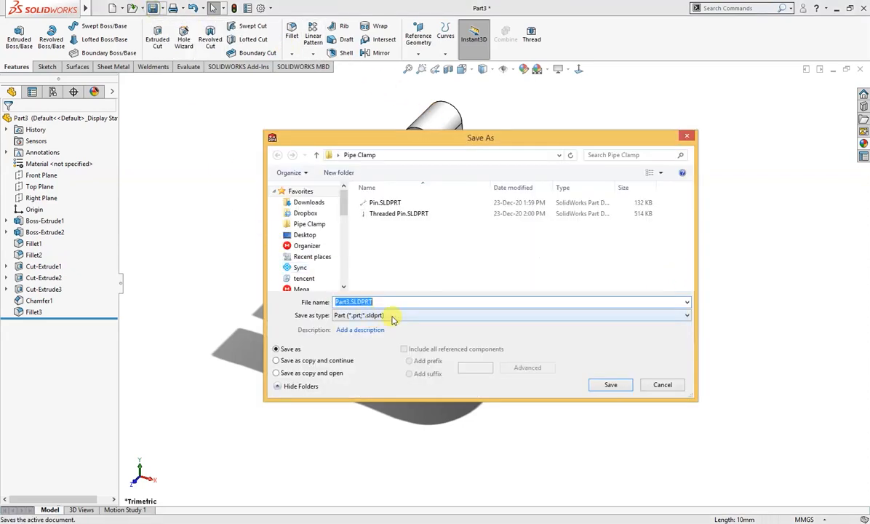
{"action": "type", "text": "Pipe Clamp Lower Part"}
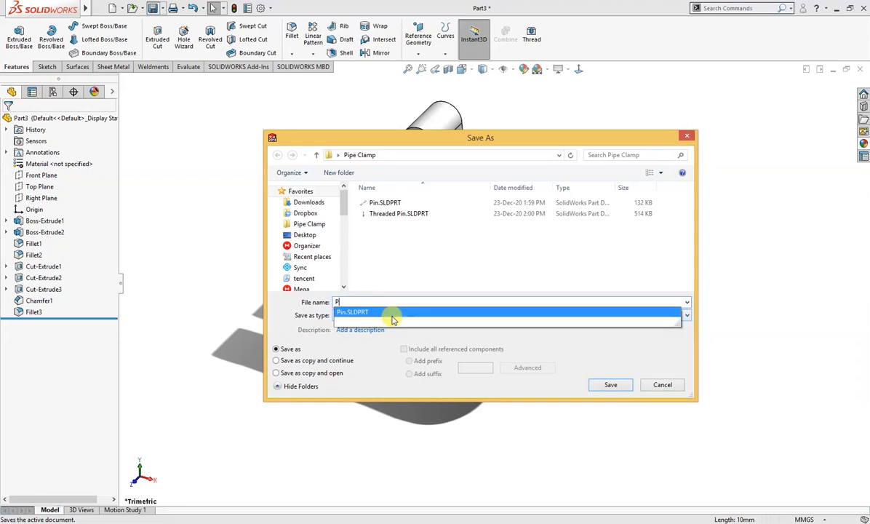
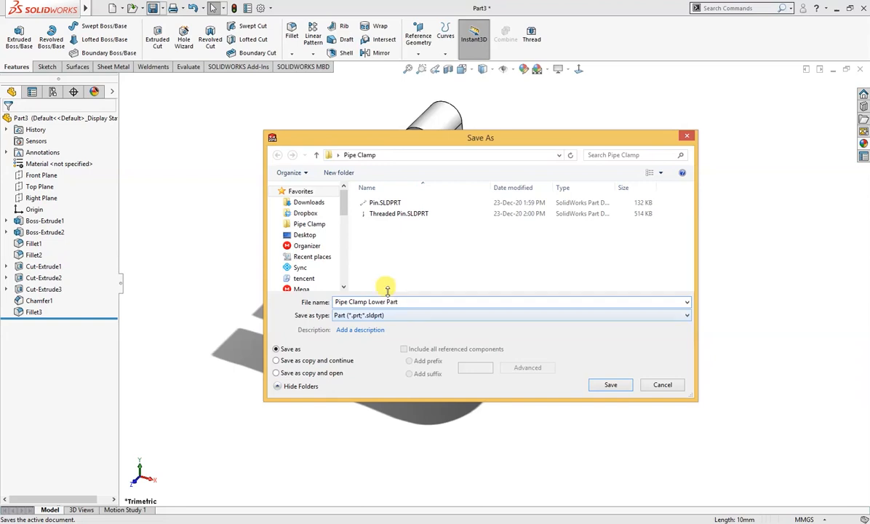
{"action": "left_click", "coordinate": [609, 386]}
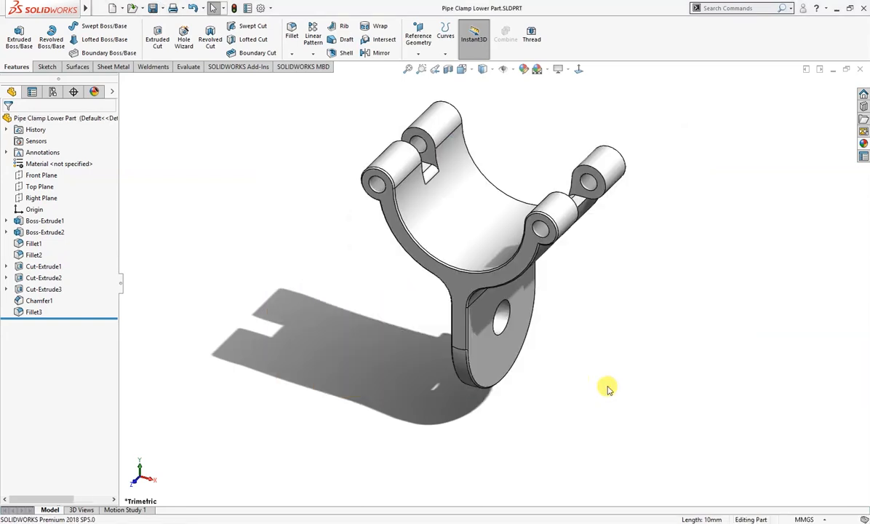
{"action": "middle_click_drag", "start_coordinate": [608, 377], "coordinate": [555, 420]}
{"action": "right_click_drag", "start_coordinate": [554, 420], "coordinate": [635, 356]}
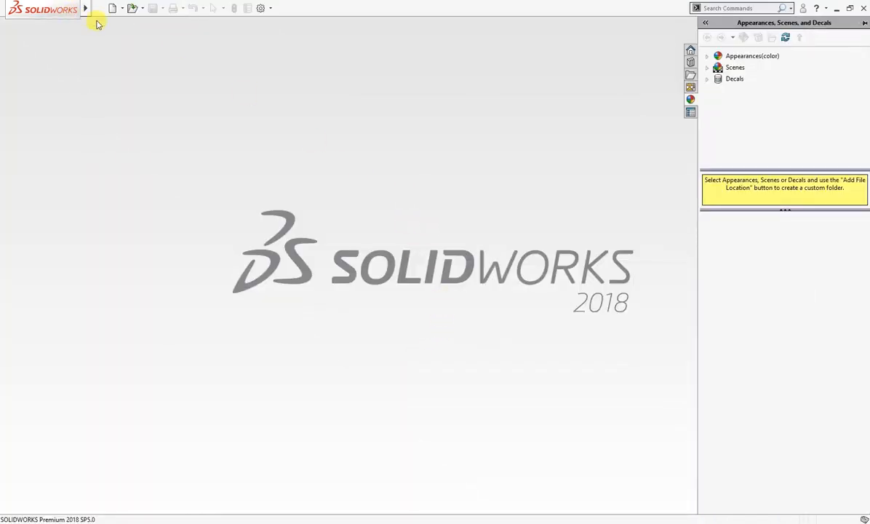
- Create a new part and remove its preassigned polished appearance
{"action": "left_click", "coordinate": [111, 10]}
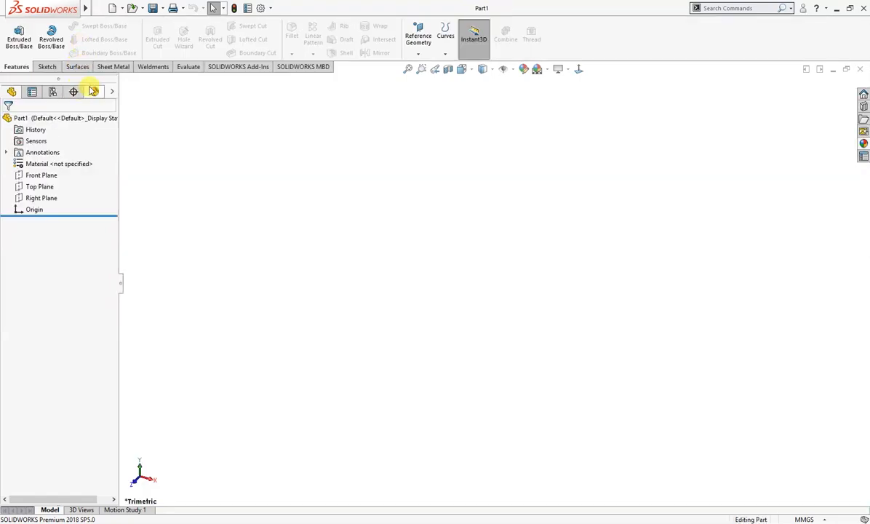
{"action": "left_click", "coordinate": [93, 92]}
{"action": "right_click", "coordinate": [49, 152]}
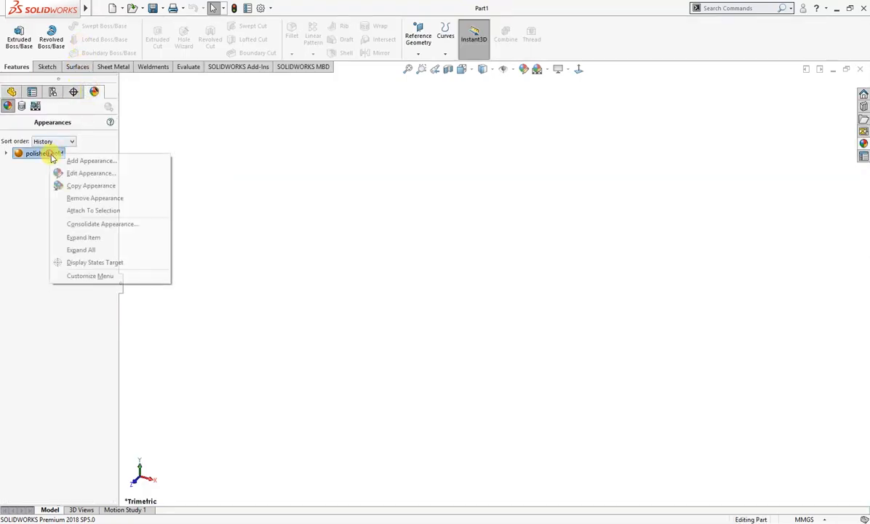
{"action": "left_click", "coordinate": [86, 200]}
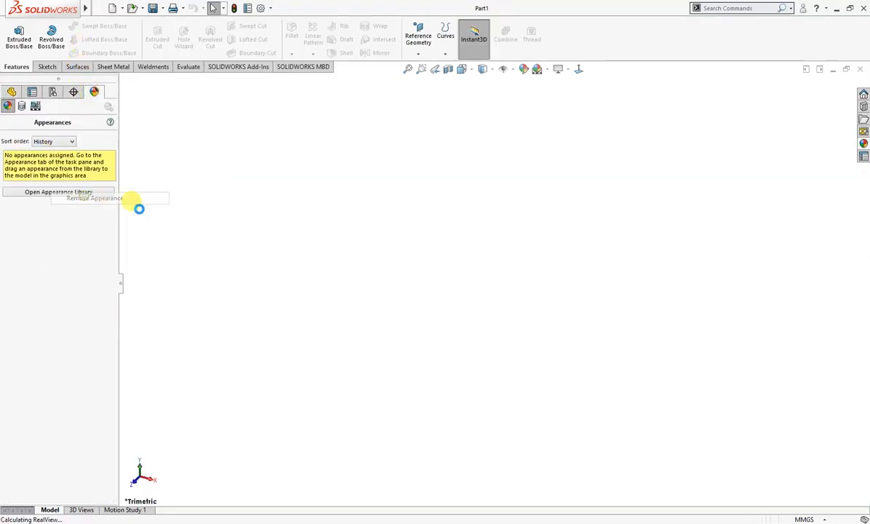
- Sketch a circle about 70 mm in diameter on the Top Plane, centred on the origin
{"action": "left_click", "coordinate": [12, 92]}
{"action": "left_click", "coordinate": [40, 187]}
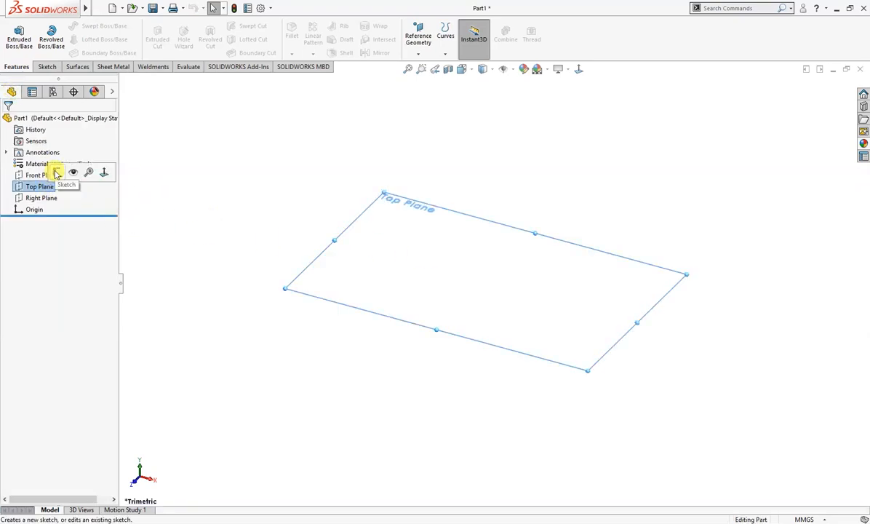
{"action": "left_click", "coordinate": [56, 173]}
{"action": "key", "text": "c"}
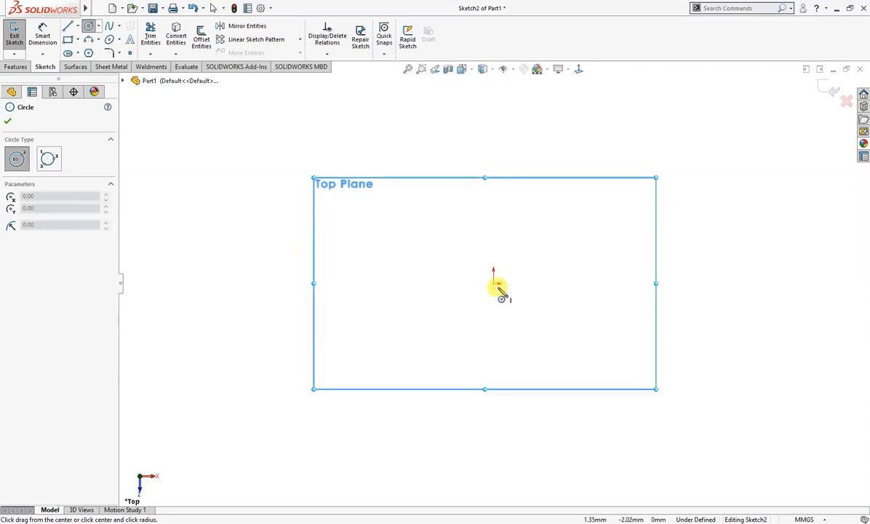
{"action": "left_click", "coordinate": [494, 284]}
{"action": "left_click", "coordinate": [557, 256]}
- Dimension the circle's diameter as 16 mm
{"action": "right_click_drag", "start_coordinate": [610, 334], "coordinate": [610, 286]}
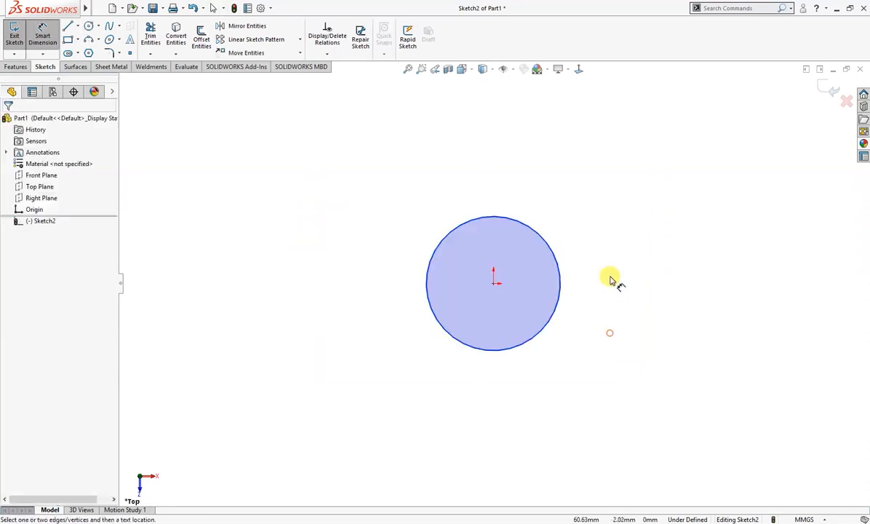
{"action": "left_click", "coordinate": [554, 324]}
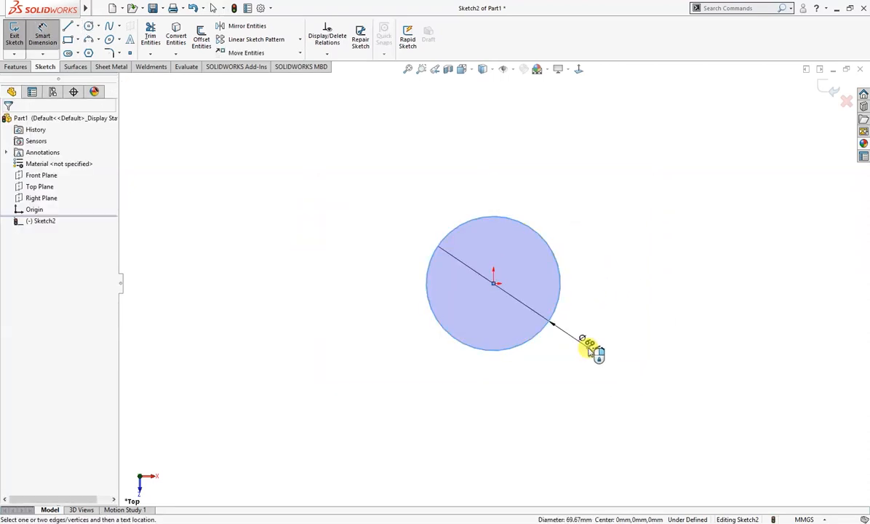
{"action": "left_click", "coordinate": [590, 347]}
{"action": "type", "text": "16"}
{"action": "key", "text": "Return"}
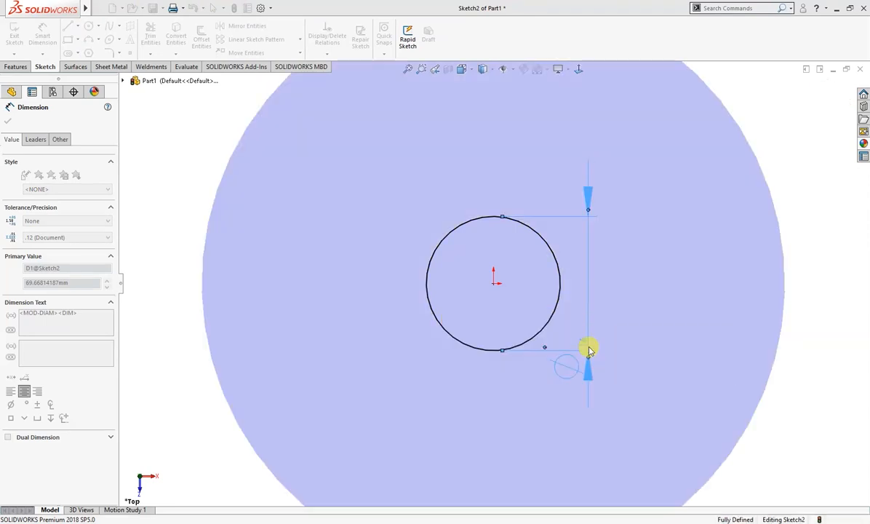
- Extrude the circle 10 mm blind with a 9.5-degree inward draft
{"action": "key", "text": "s"}
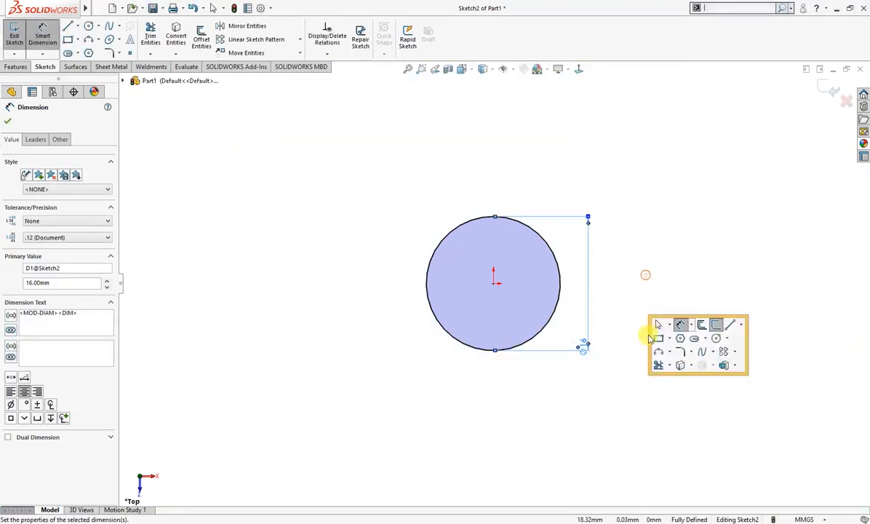
{"action": "left_click", "coordinate": [724, 365]}
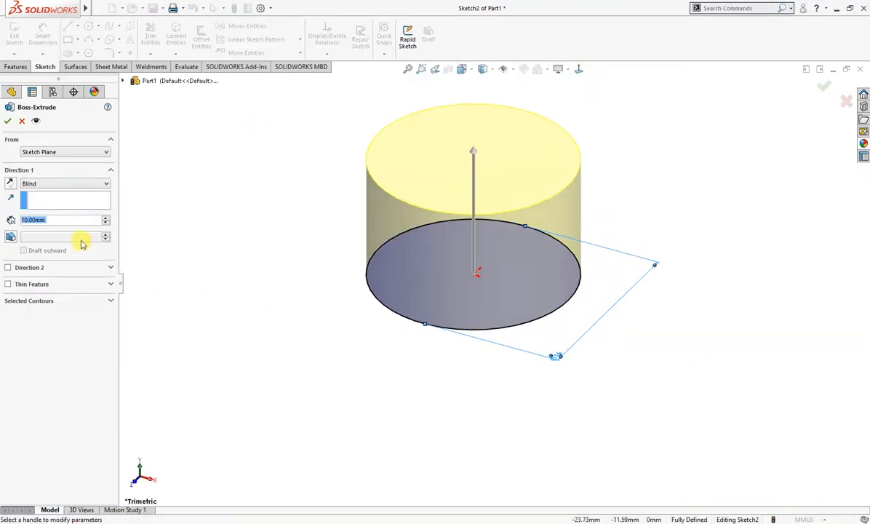
{"action": "left_click", "coordinate": [10, 237]}
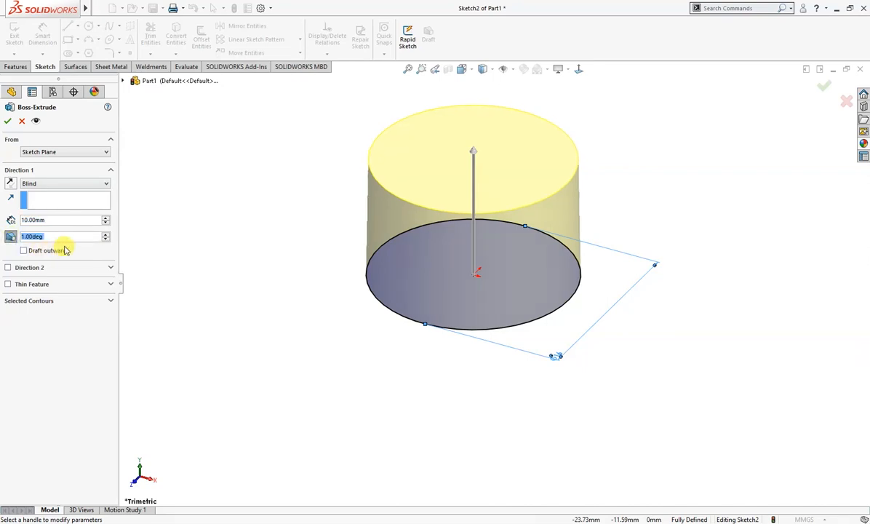
{"action": "type", "text": "9.5"}
{"action": "key", "text": "Return"}
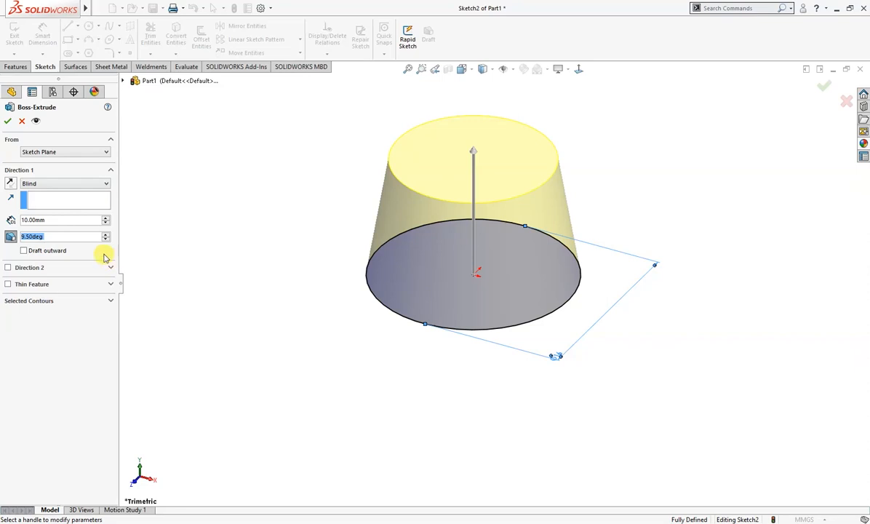
{"action": "left_click", "coordinate": [8, 122]}
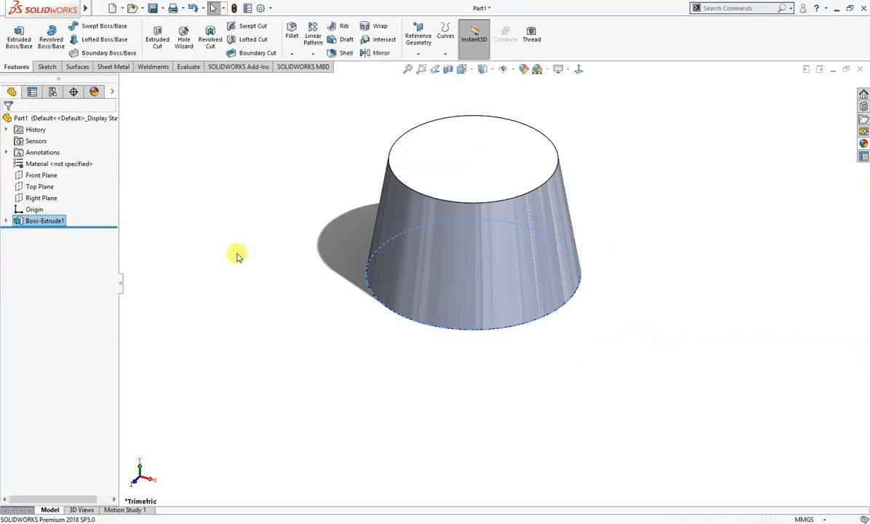
- On the Front Plane, sketch a nearly horizontal construction line about 21 mm long from the origin, plus crossing horizontal and vertical ones about 11 and 13 mm long
{"action": "left_click", "coordinate": [41, 174]}
{"action": "left_click", "coordinate": [48, 162]}
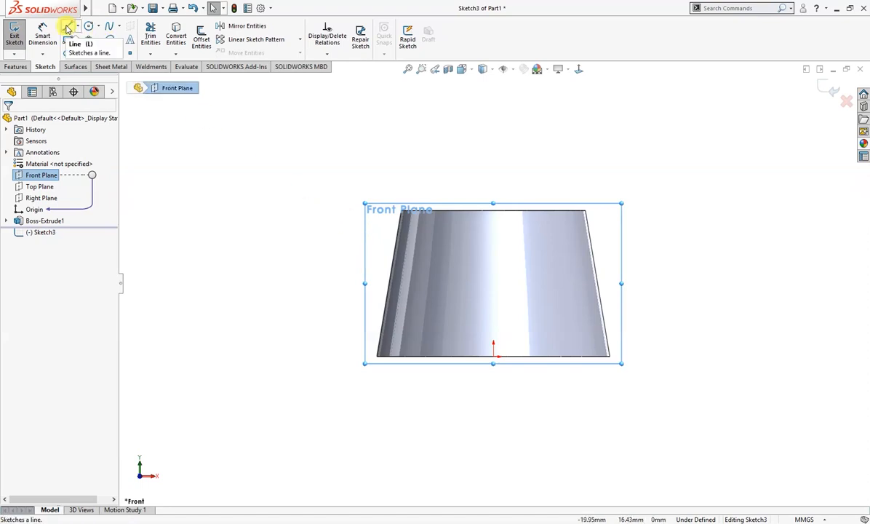
{"action": "left_click", "coordinate": [67, 26]}
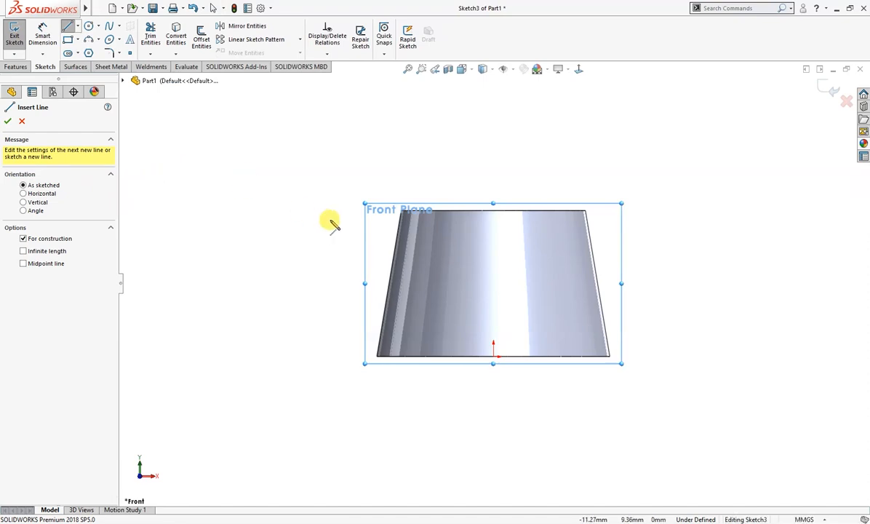
{"action": "left_click", "coordinate": [493, 355]}
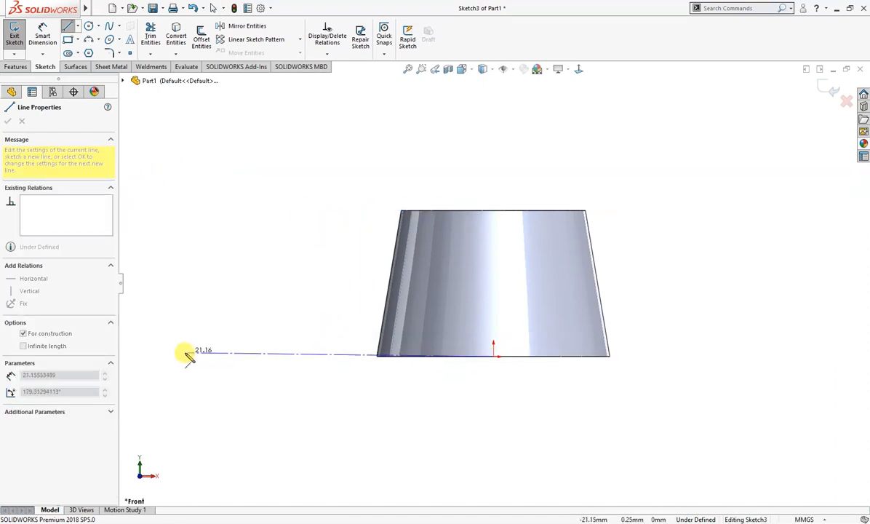
{"action": "left_click", "coordinate": [184, 353]}
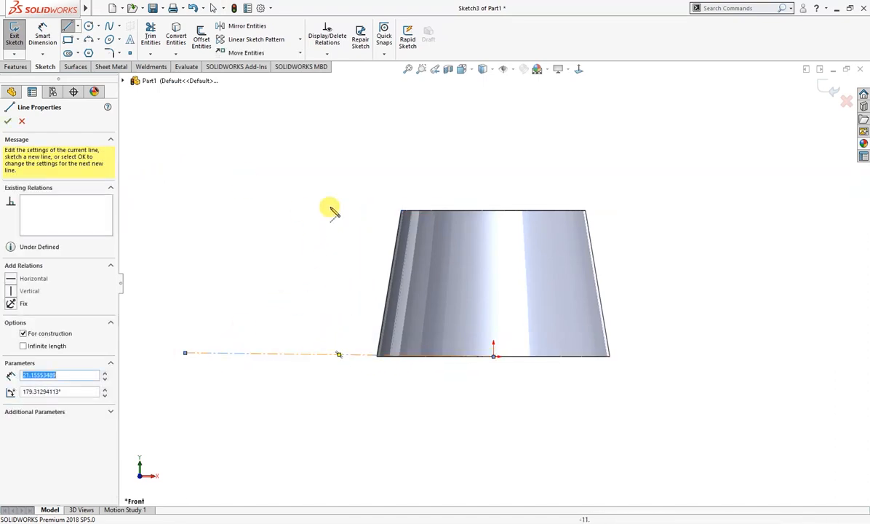
{"action": "mouse_move", "coordinate": [219, 144]}
{"action": "left_mouse_down"}
{"action": "mouse_move", "coordinate": [272, 151]}
{"action": "mouse_move", "coordinate": [379, 144]}
{"action": "left_mouse_up"}
{"action": "left_click_drag", "start_coordinate": [287, 118], "coordinate": [287, 305]}
{"action": "key", "text": "Escape"}
- Try to dimension the construction line from the origin against the upper horizontal construction line with a value of 14
{"action": "right_click_drag", "start_coordinate": [344, 394], "coordinate": [345, 355]}
{"action": "left_click", "coordinate": [350, 358]}
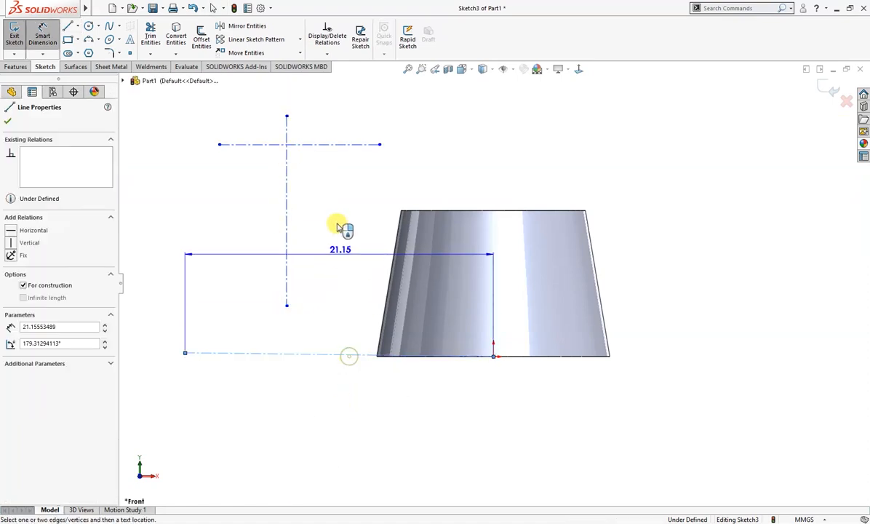
{"action": "left_click", "coordinate": [328, 145]}
{"action": "left_click", "coordinate": [165, 233]}
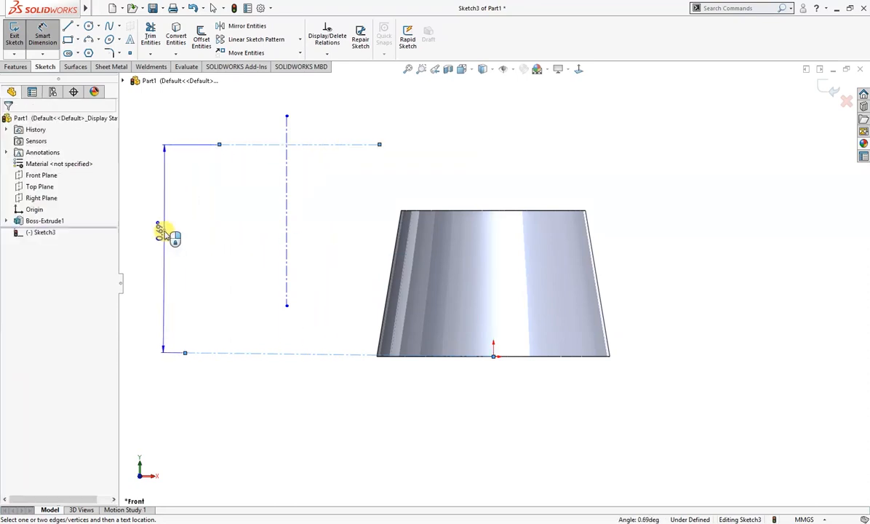
{"action": "type", "text": "1"}
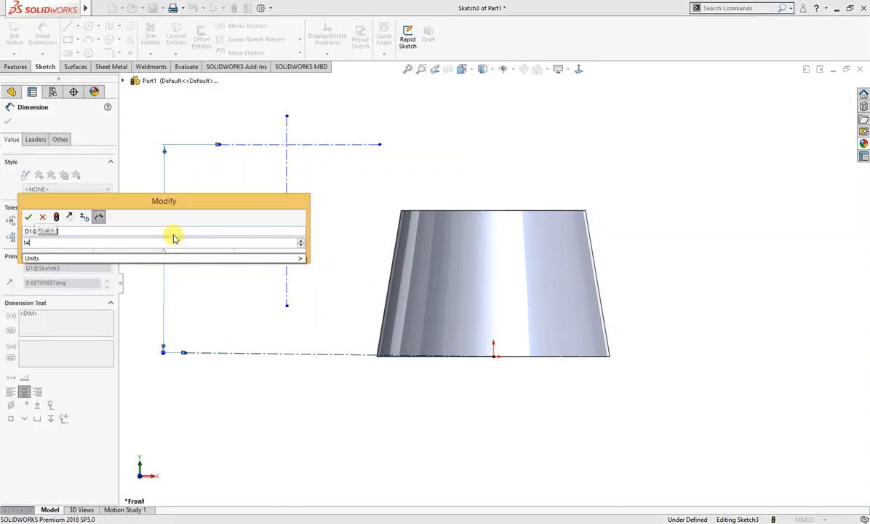
{"action": "type", "text": "4"}
{"action": "key", "text": "Return"}
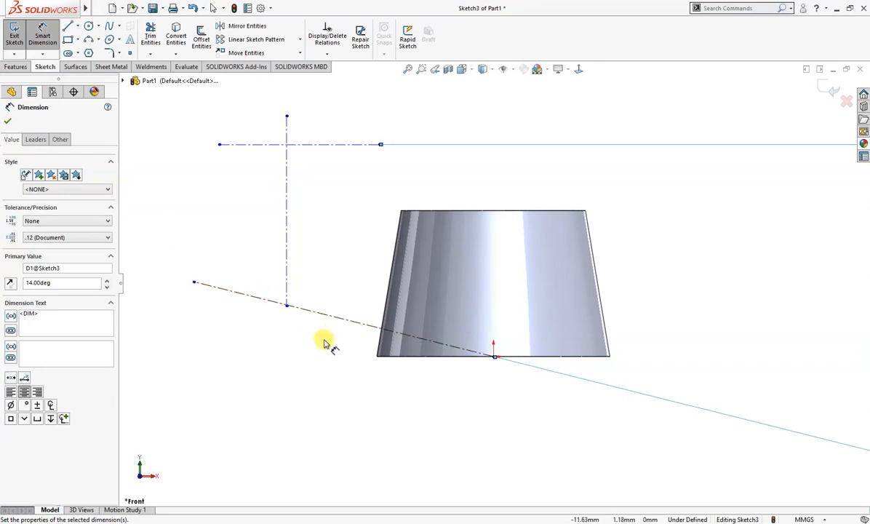
- Make the construction line from the origin horizontal and delete its conflicting angle dimension
{"action": "left_click", "coordinate": [324, 342]}
{"action": "left_click", "coordinate": [328, 317]}
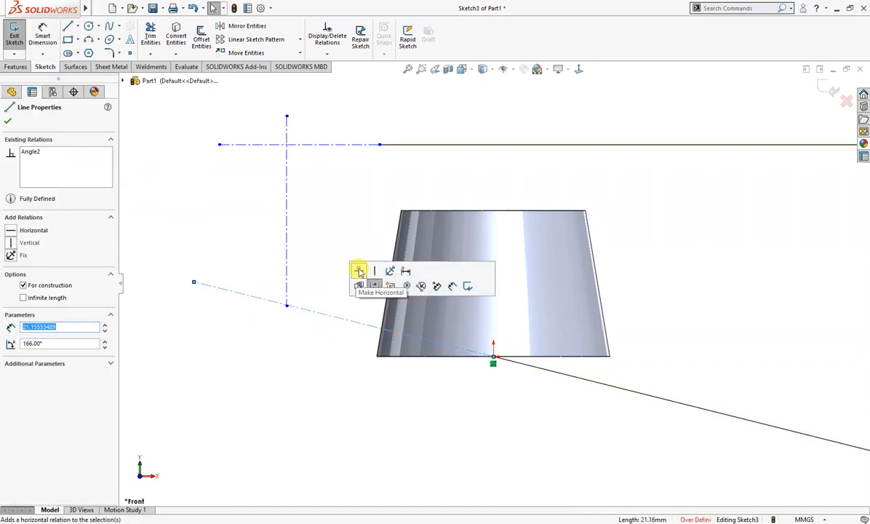
{"action": "left_click", "coordinate": [359, 271]}
{"action": "left_click", "coordinate": [341, 301]}
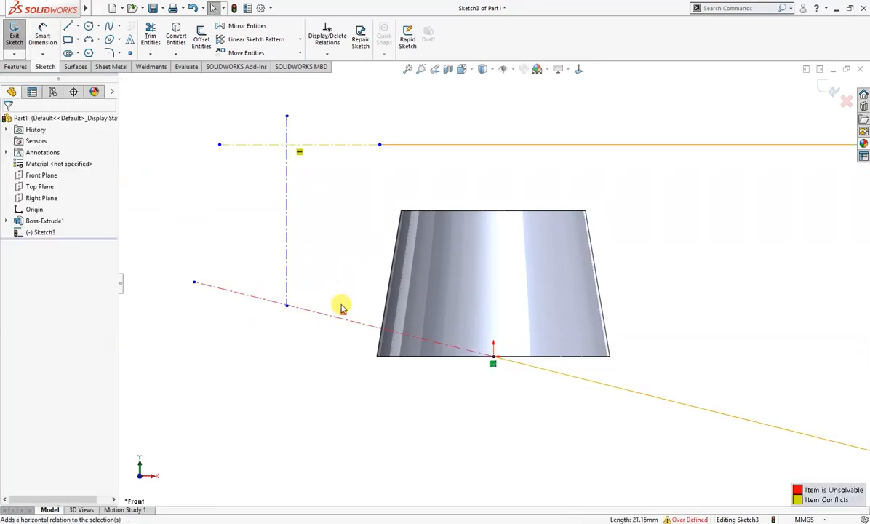
{"action": "left_click", "coordinate": [333, 318]}
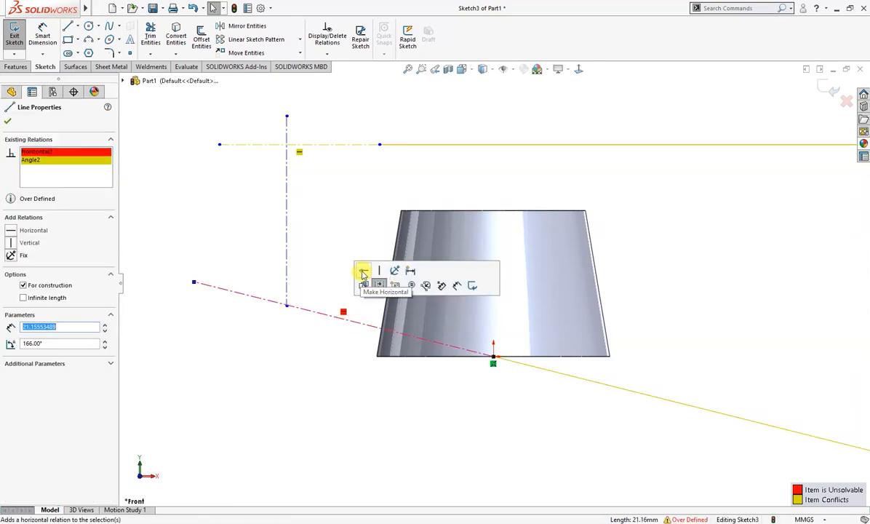
{"action": "left_click", "coordinate": [64, 160]}
{"action": "right_click", "coordinate": [65, 161]}
{"action": "left_click", "coordinate": [85, 180]}
{"action": "left_click", "coordinate": [218, 255]}
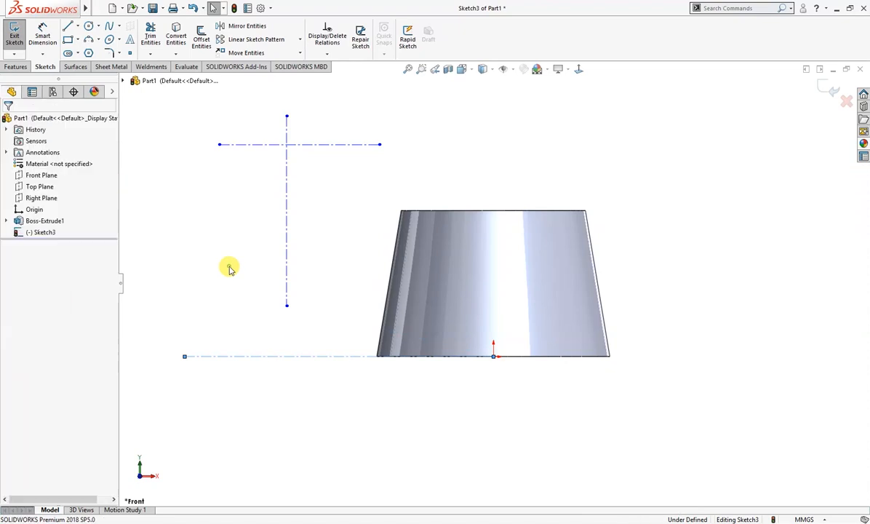
- Dimension the vertical distance between the two horizontal construction lines as 14 mm
{"action": "right_click_drag", "start_coordinate": [312, 401], "coordinate": [309, 360]}
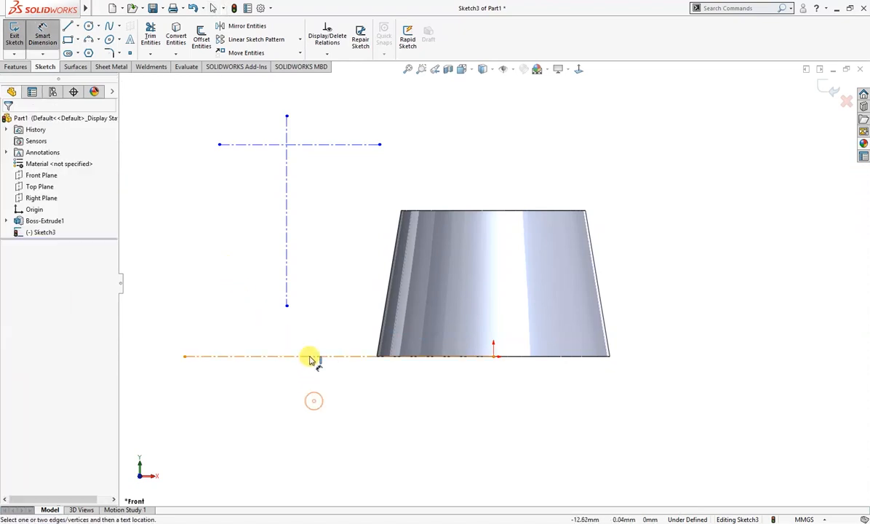
{"action": "left_click", "coordinate": [310, 357]}
{"action": "left_click", "coordinate": [292, 145]}
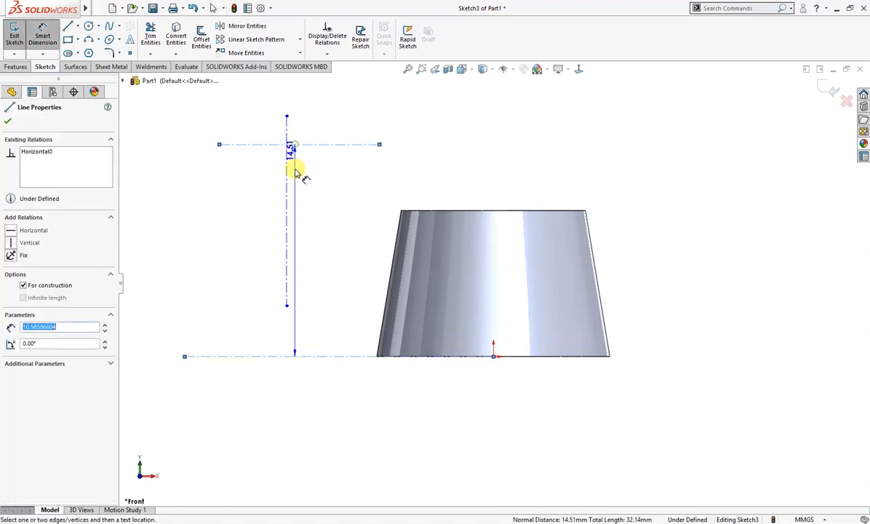
{"action": "left_click", "coordinate": [172, 236]}
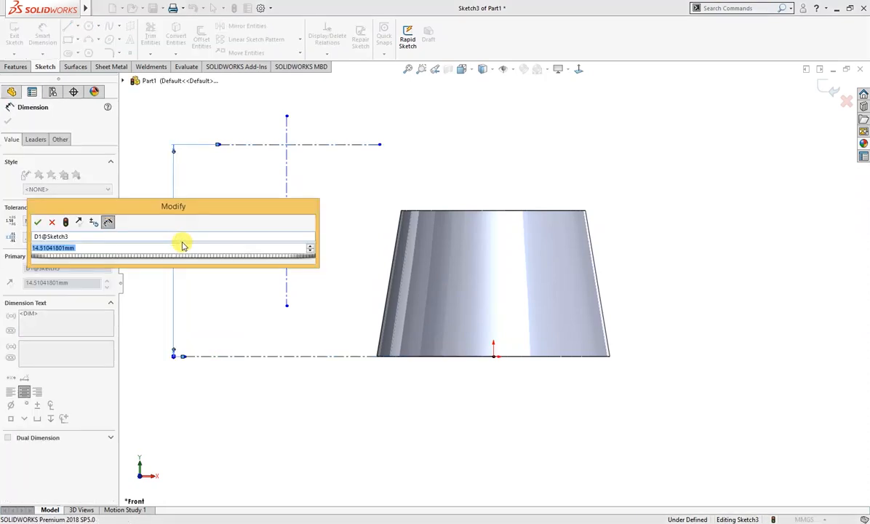
{"action": "type", "text": "14"}
{"action": "key", "text": "Return"}
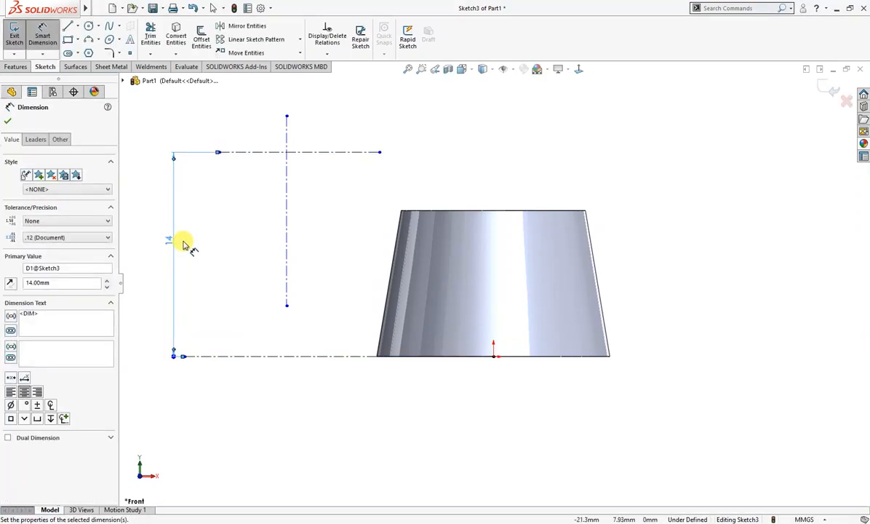
{"action": "left_click", "coordinate": [318, 214]}
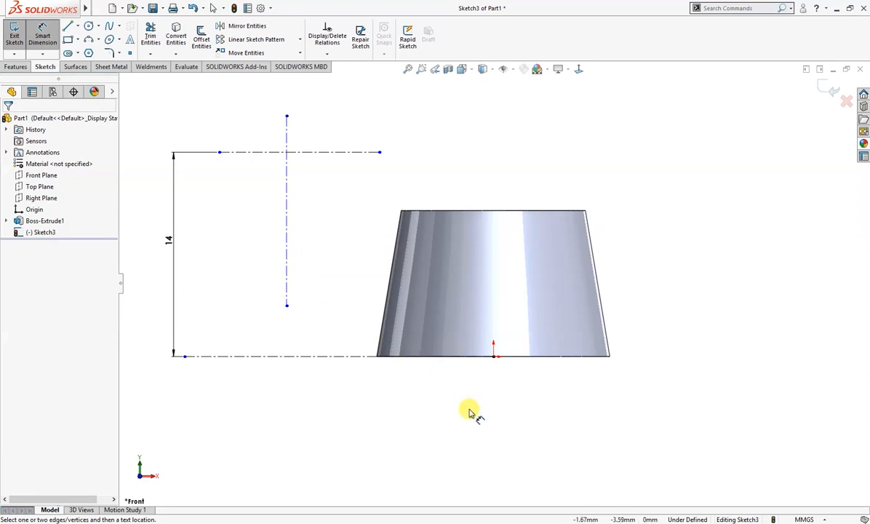
{"action": "key", "text": "Escape"}
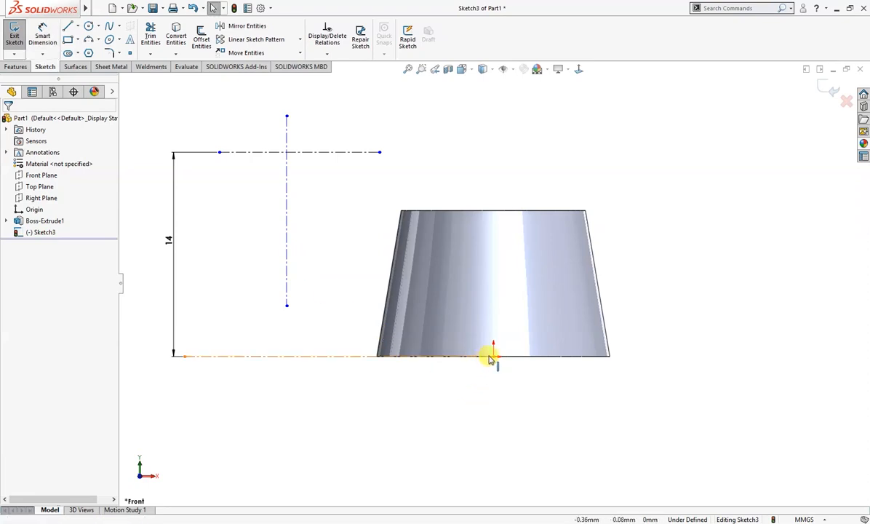
- Dimension the horizontal distance from the origin to the vertical construction line as 13.5 mm
{"action": "left_click", "coordinate": [494, 355]}
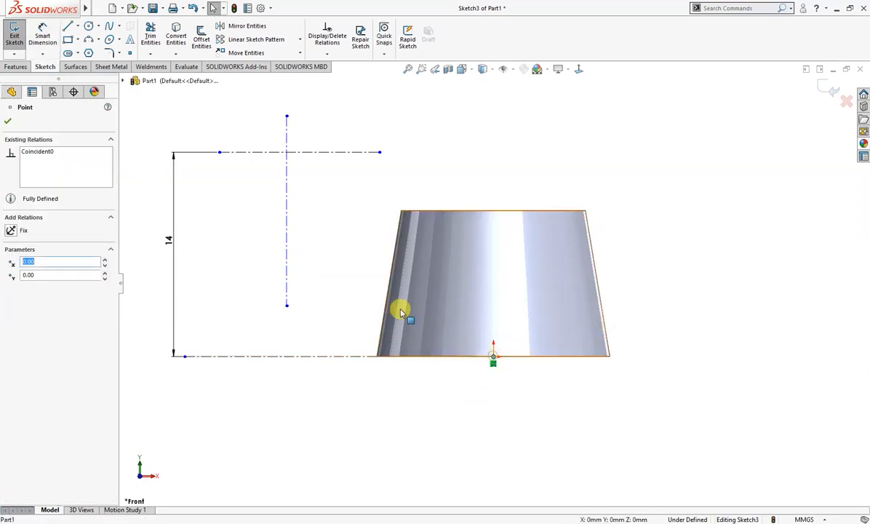
{"action": "left_click", "coordinate": [288, 265]}
{"action": "right_click_drag", "start_coordinate": [333, 291], "coordinate": [334, 246]}
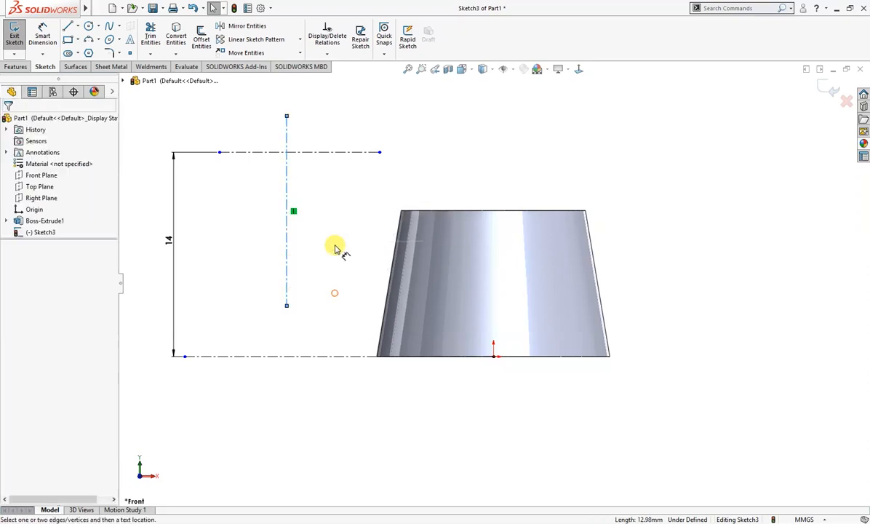
{"action": "left_click", "coordinate": [288, 264]}
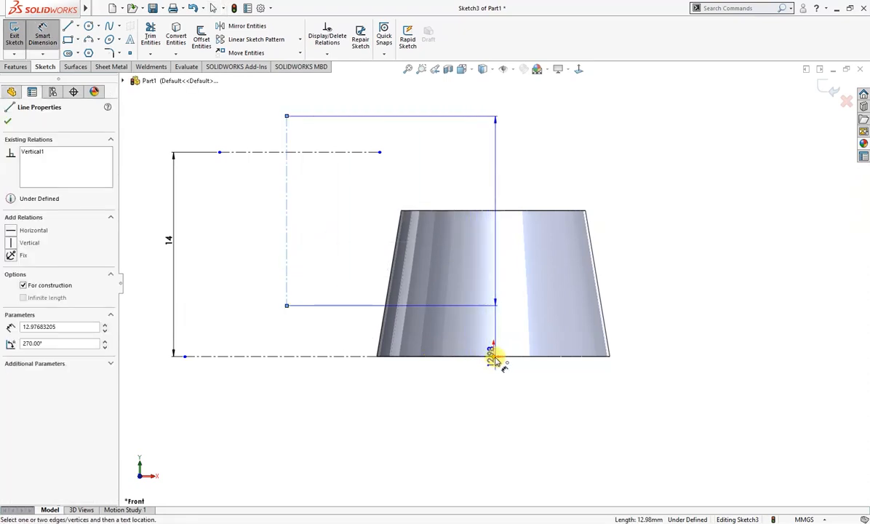
{"action": "left_click", "coordinate": [494, 358]}
{"action": "left_click", "coordinate": [394, 180]}
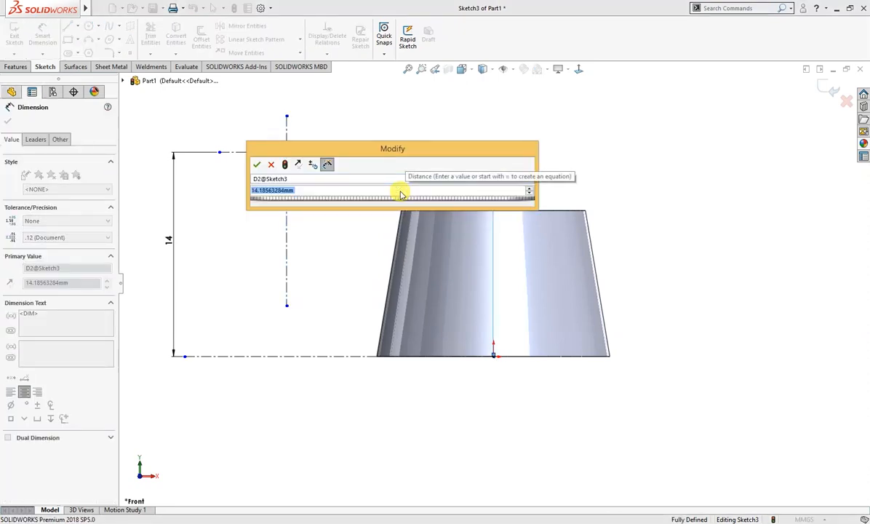
{"action": "type", "text": "13.5"}
{"action": "key", "text": "Return"}
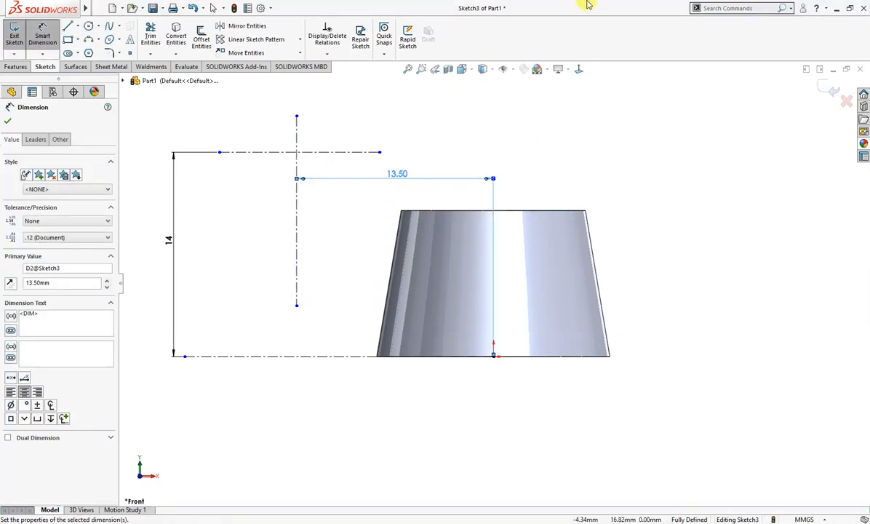
{"action": "key", "text": "Escape"}
- Sketch a circle about 2.9 mm in diameter centred on the upper horizontal construction line, just beside its intersection with the vertical one
{"action": "right_click_drag", "start_coordinate": [459, 143], "coordinate": [480, 141]}
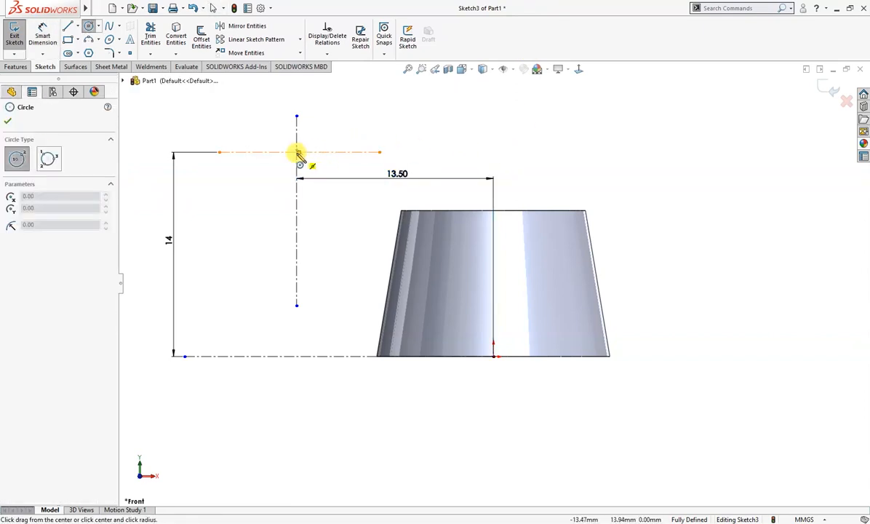
{"action": "scroll", "coordinate": [298, 155], "scroll_direction": "down", "scroll_amount": 5}
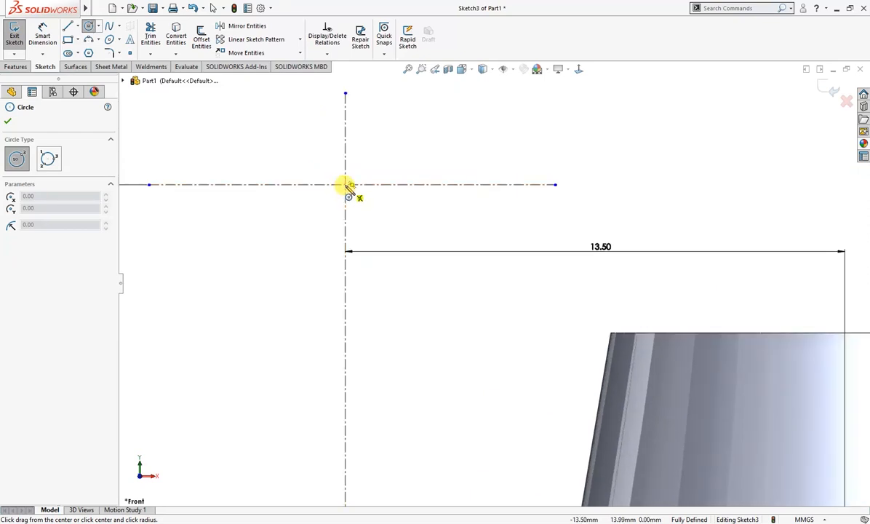
{"action": "left_click", "coordinate": [332, 184]}
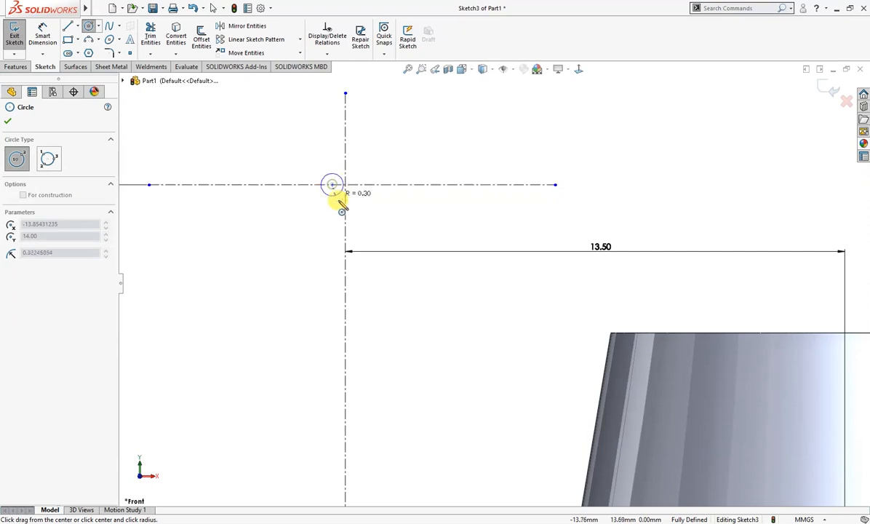
{"action": "left_click", "coordinate": [367, 222]}
{"action": "key", "text": "Escape"}
- Dimension the circle's diameter as 12 mm
{"action": "right_click_drag", "start_coordinate": [398, 235], "coordinate": [402, 189]}
{"action": "left_click", "coordinate": [385, 202]}
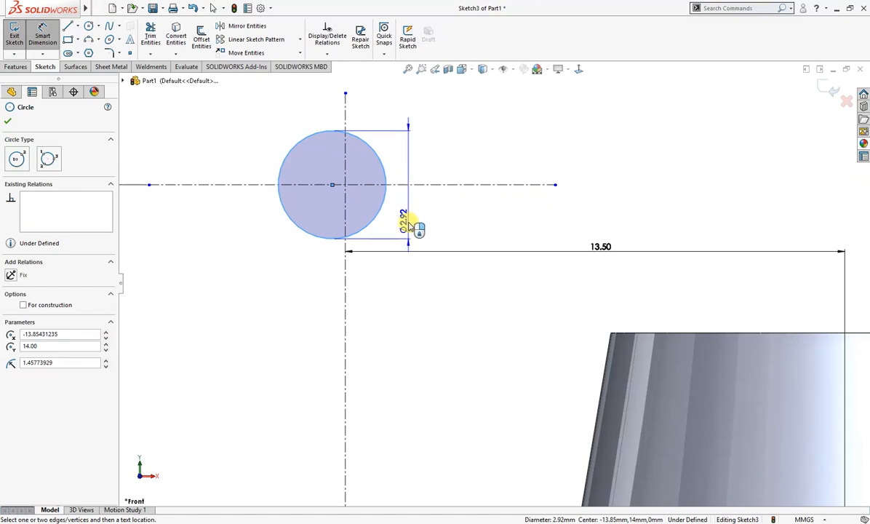
{"action": "left_click", "coordinate": [409, 223]}
{"action": "type", "text": "12"}
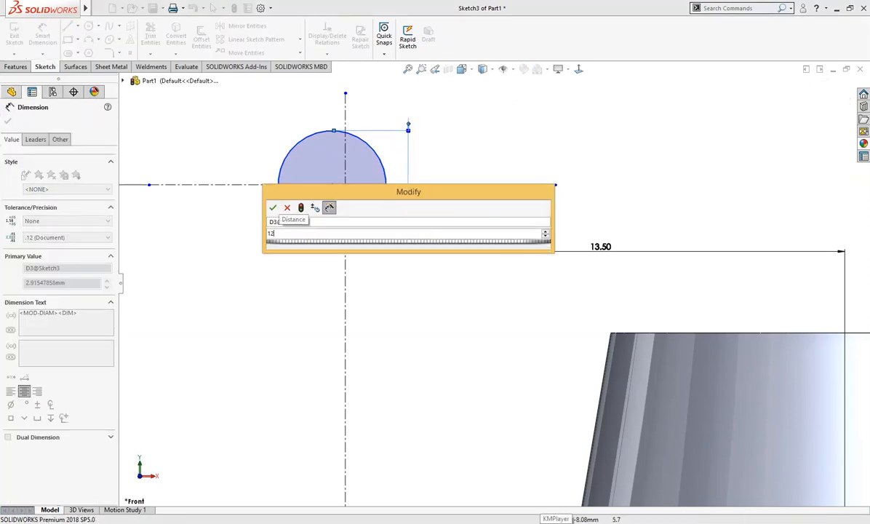
{"action": "key", "text": "Return"}
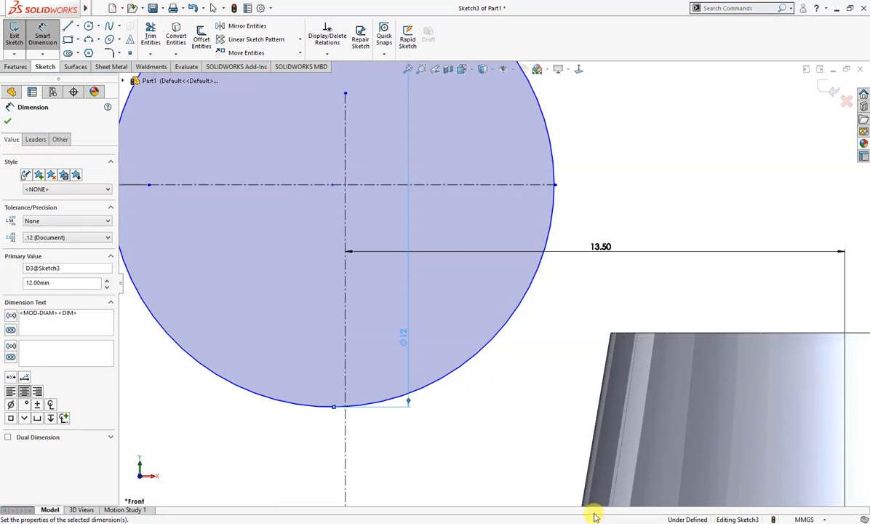
{"action": "scroll", "coordinate": [565, 384], "scroll_direction": "up", "scroll_amount": 5}
{"action": "key", "text": "Escape"}
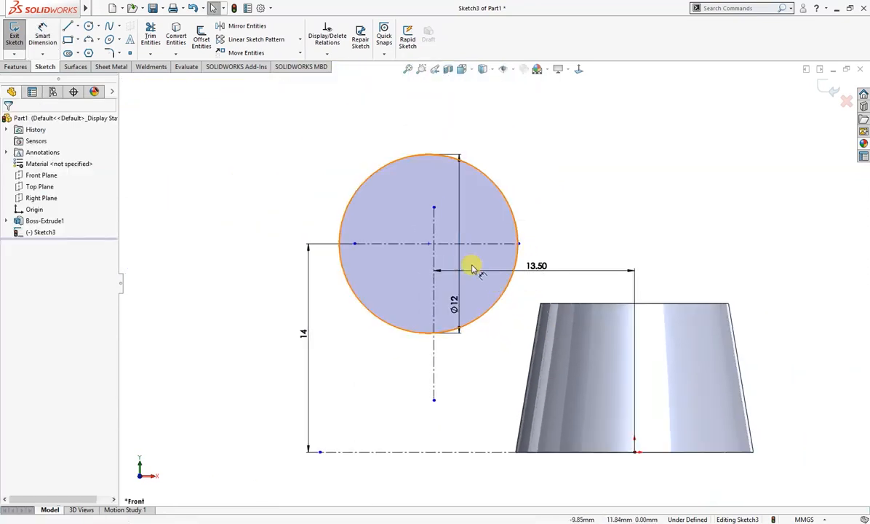
- Make the circle's centre point coincident with the vertical construction line
{"action": "left_click", "coordinate": [430, 248]}
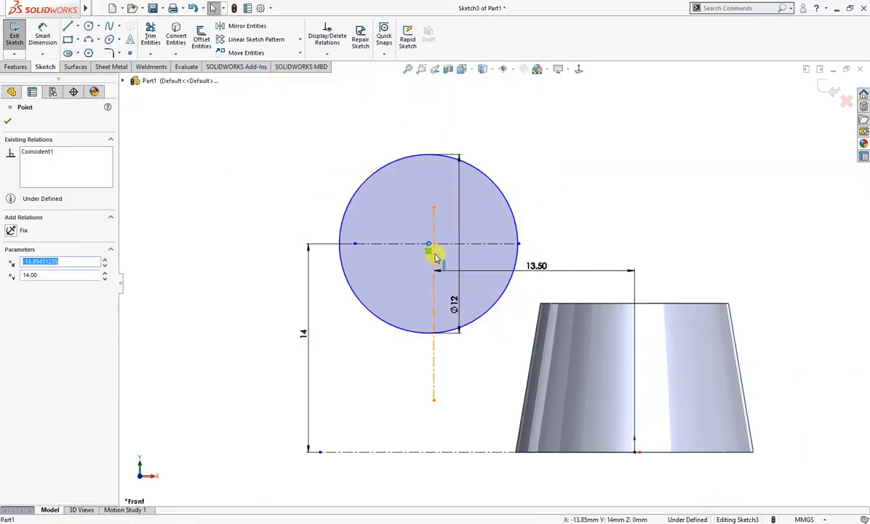
{"action": "left_click", "coordinate": [434, 262], "text": "ctrl"}
{"action": "left_click", "coordinate": [479, 225]}
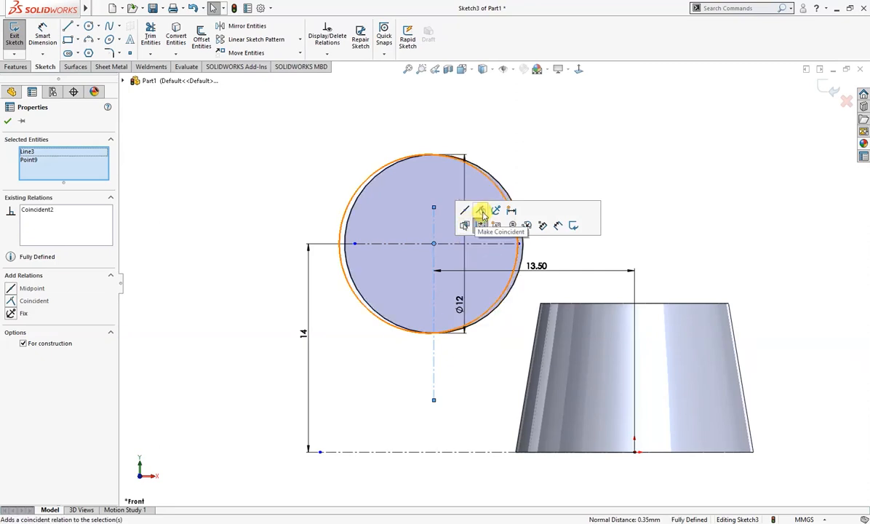
{"action": "key", "text": "Escape"}
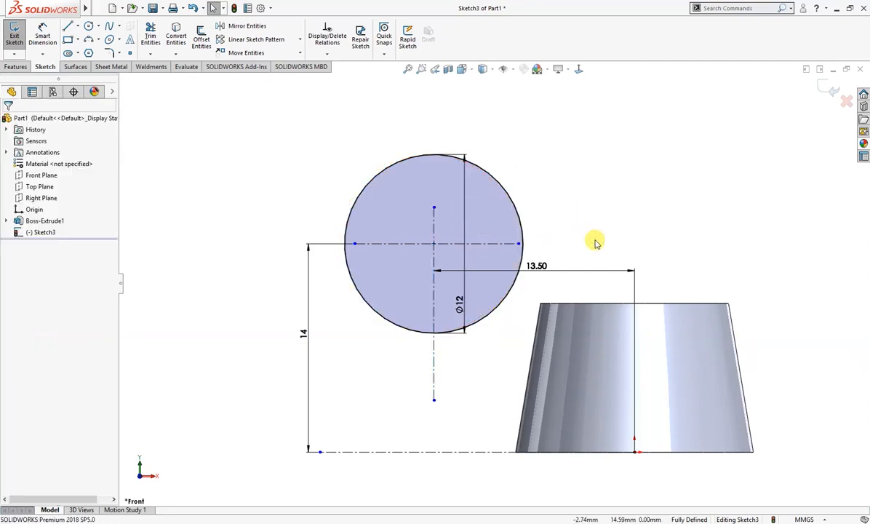
- Sketch a short horizontal line along the boss's top edge to its upper-left corner, continuing with a line tangent to the circle's right side
{"action": "key", "text": "f"}
{"action": "right_click_drag", "start_coordinate": [622, 255], "coordinate": [593, 280]}
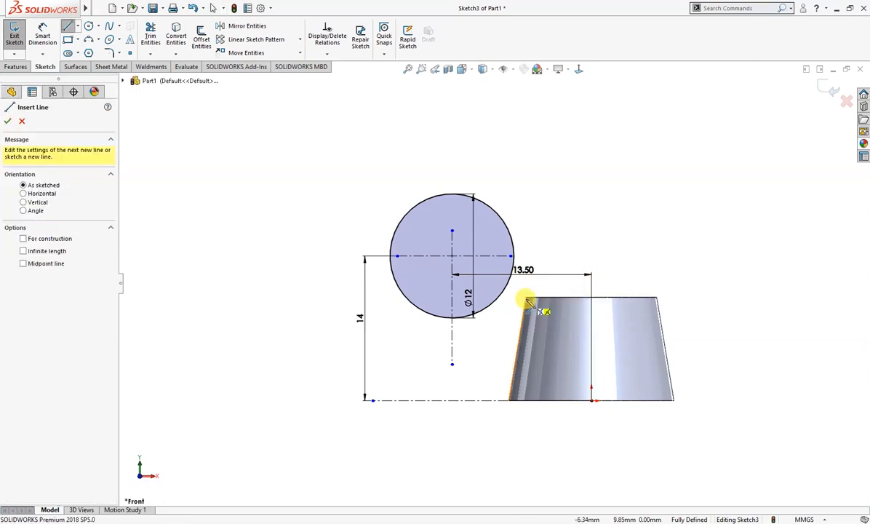
{"action": "left_click", "coordinate": [546, 298]}
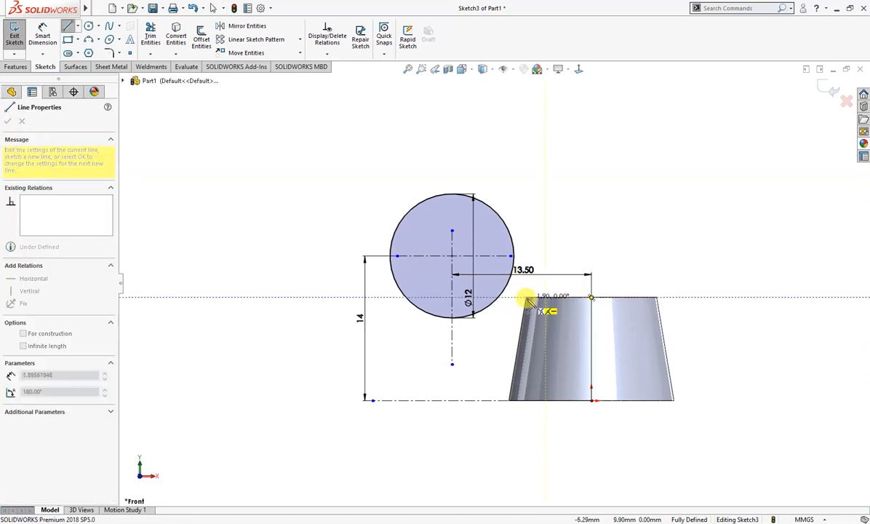
{"action": "left_click", "coordinate": [512, 241]}
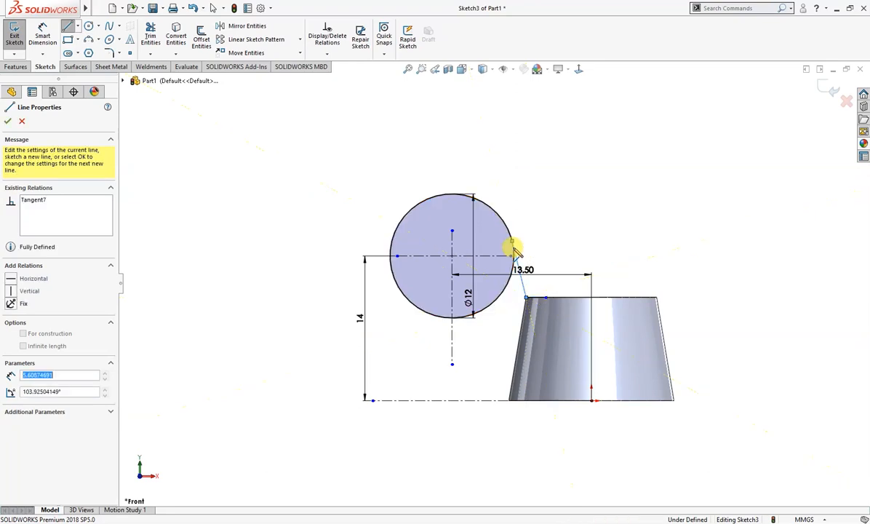
- From the short top line's inner end, sketch a vertical line to the base, a horizontal line to the boss's lower-left corner, and a sloped line to the circle
{"action": "left_click", "coordinate": [545, 299]}
{"action": "left_click", "coordinate": [546, 400]}
{"action": "left_click", "coordinate": [508, 401]}
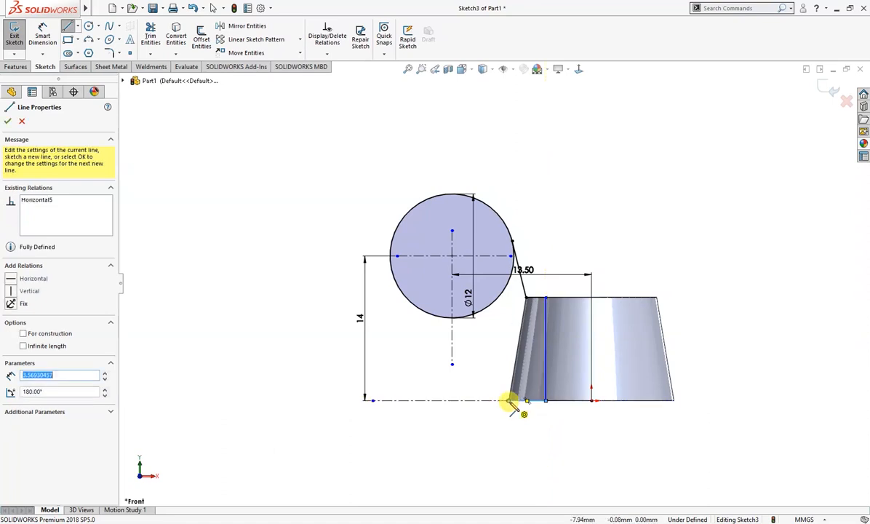
{"action": "left_click", "coordinate": [406, 299]}
{"action": "key", "text": "Escape"}
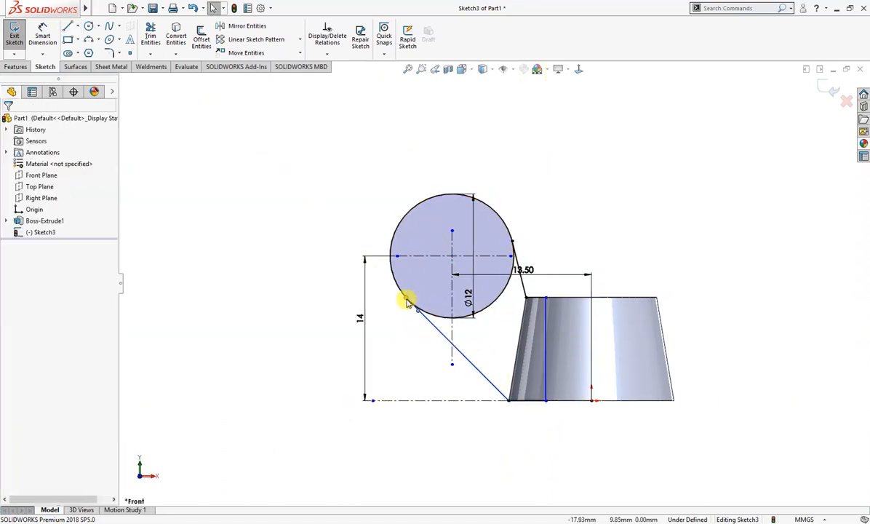
- Make the lower sloped line's upper endpoint coincident with the circle and the line itself tangent to it
{"action": "left_click", "coordinate": [407, 299]}
{"action": "left_click", "coordinate": [425, 307], "text": "ctrl"}
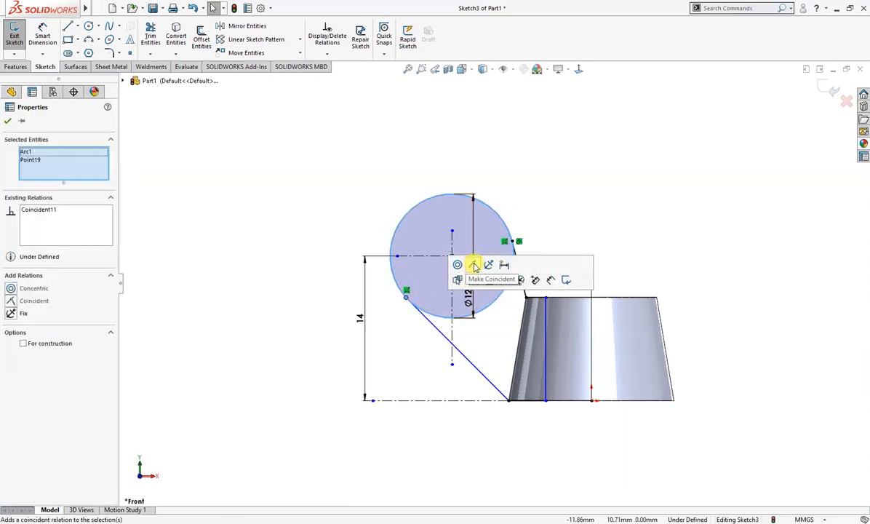
{"action": "left_click", "coordinate": [602, 225]}
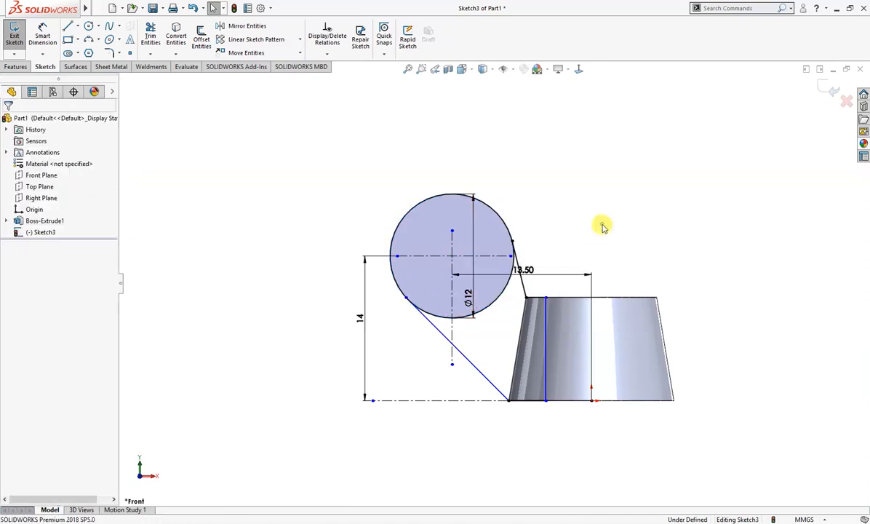
{"action": "left_click", "coordinate": [440, 320]}
{"action": "left_click", "coordinate": [431, 323], "text": "ctrl"}
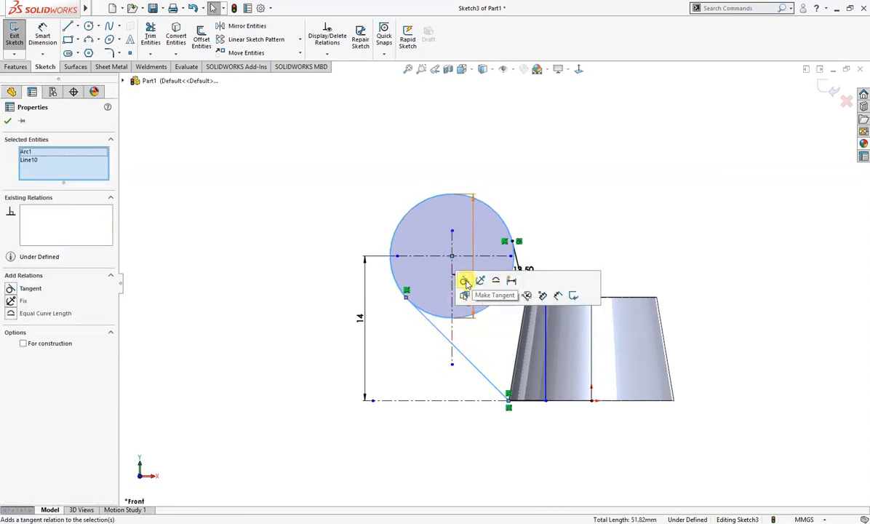
{"action": "left_click", "coordinate": [465, 282]}
{"action": "left_click", "coordinate": [546, 240]}
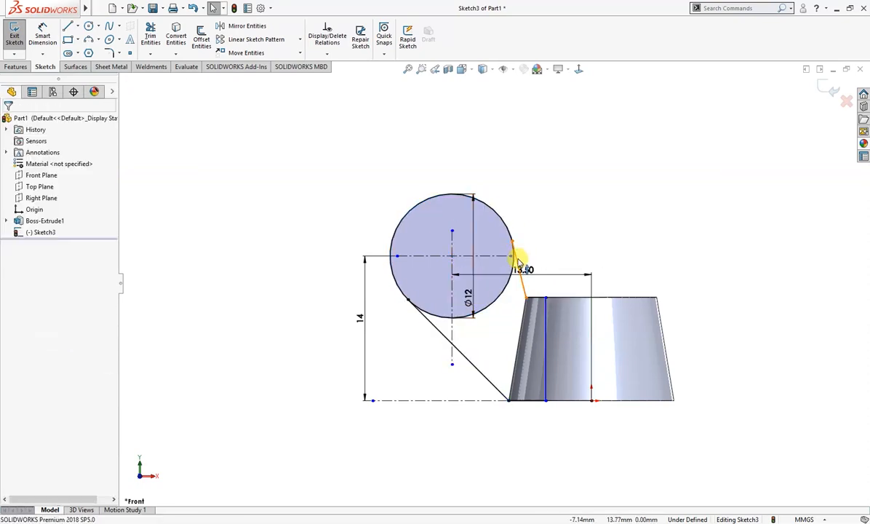
- Check the relation between the circle and the short sloped line on its right side
{"action": "left_click", "coordinate": [518, 260]}
{"action": "left_click", "coordinate": [509, 235], "text": "ctrl"}
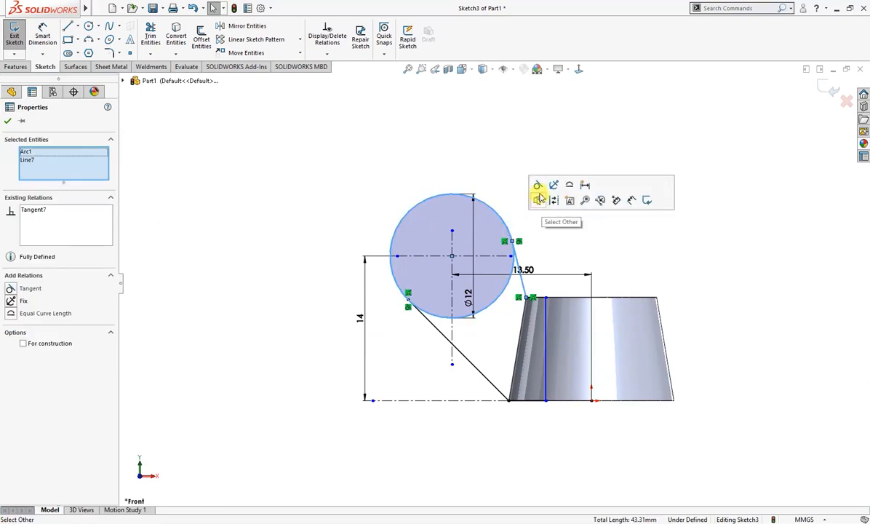
{"action": "left_click", "coordinate": [542, 231]}
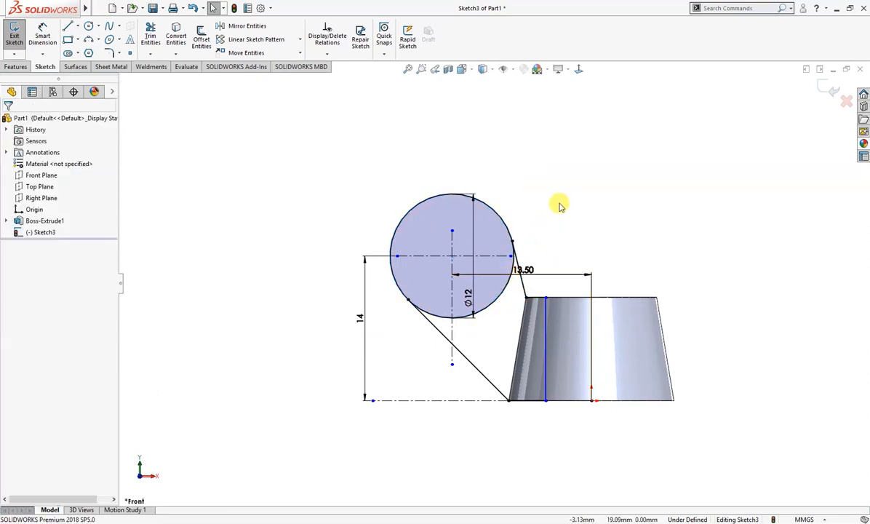
- Trim away the lower part of the circle between its two tangent lines
{"action": "right_click_drag", "start_coordinate": [560, 204], "coordinate": [603, 240]}
{"action": "left_click_drag", "start_coordinate": [485, 290], "coordinate": [499, 313]}
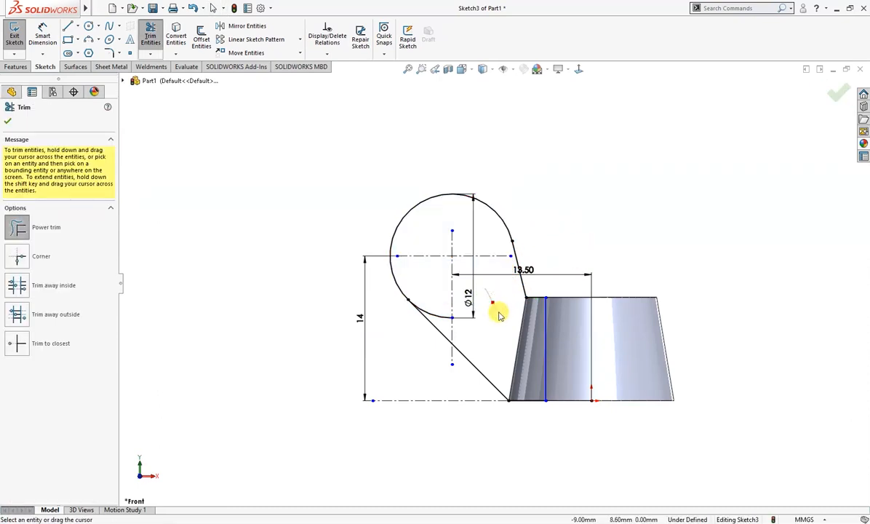
{"action": "left_click_drag", "start_coordinate": [440, 320], "coordinate": [500, 342]}
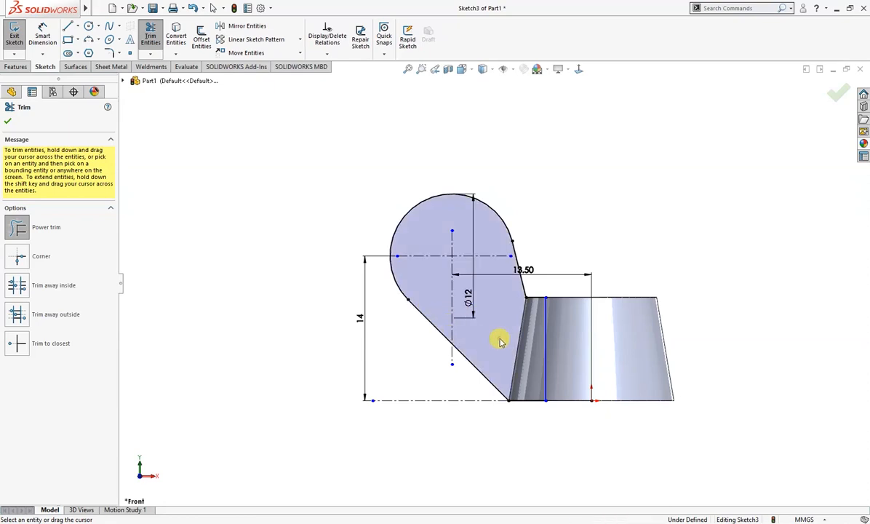
{"action": "scroll", "coordinate": [630, 274], "scroll_direction": "up", "scroll_amount": 1}
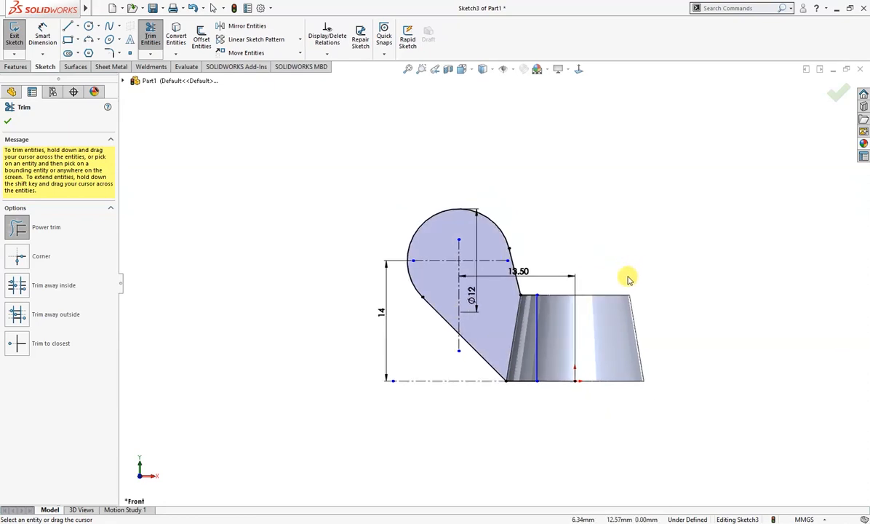
- Dimension the horizontal distance from the origin to the vertical line inside the boss as 5 mm
{"action": "right_click_drag", "start_coordinate": [589, 471], "coordinate": [583, 404]}
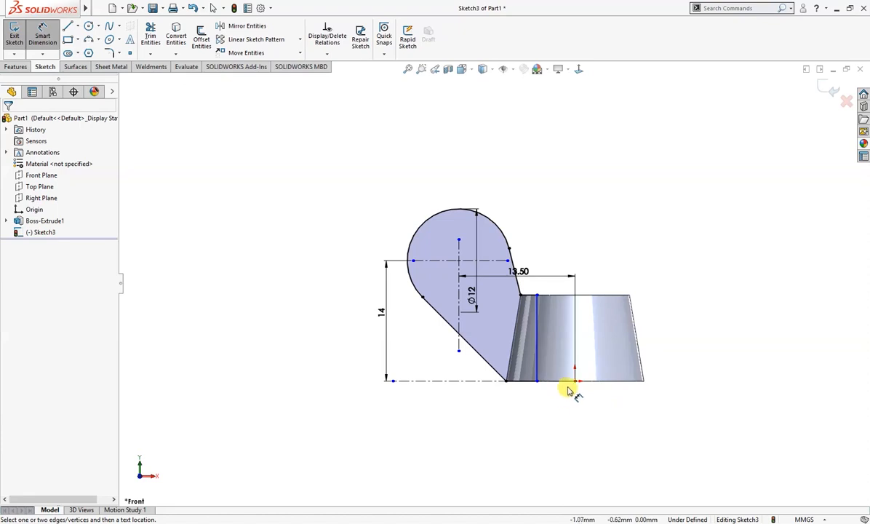
{"action": "left_click", "coordinate": [574, 382]}
{"action": "left_click", "coordinate": [538, 366]}
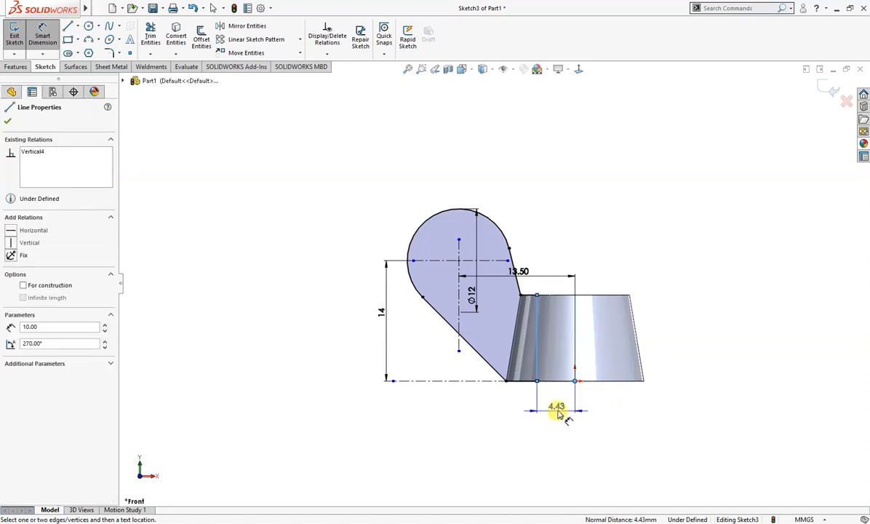
{"action": "left_click", "coordinate": [553, 412]}
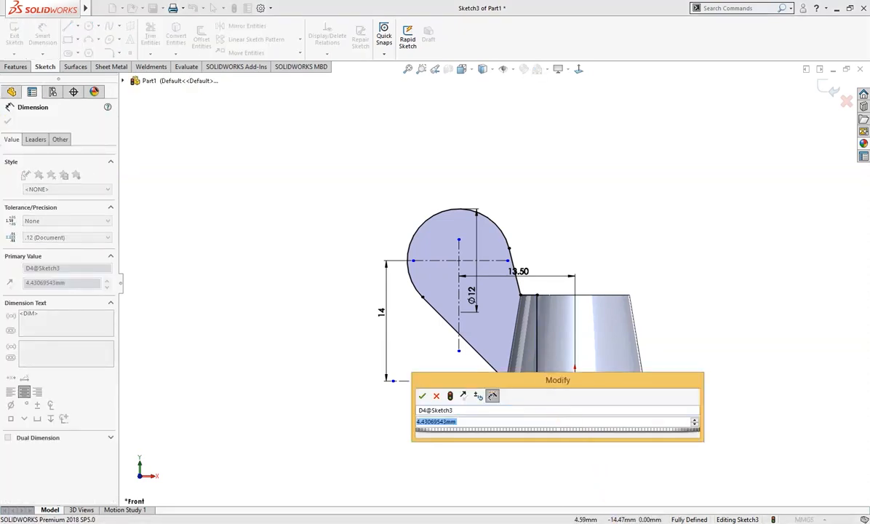
{"action": "type", "text": "5"}
{"action": "key", "text": "Return"}
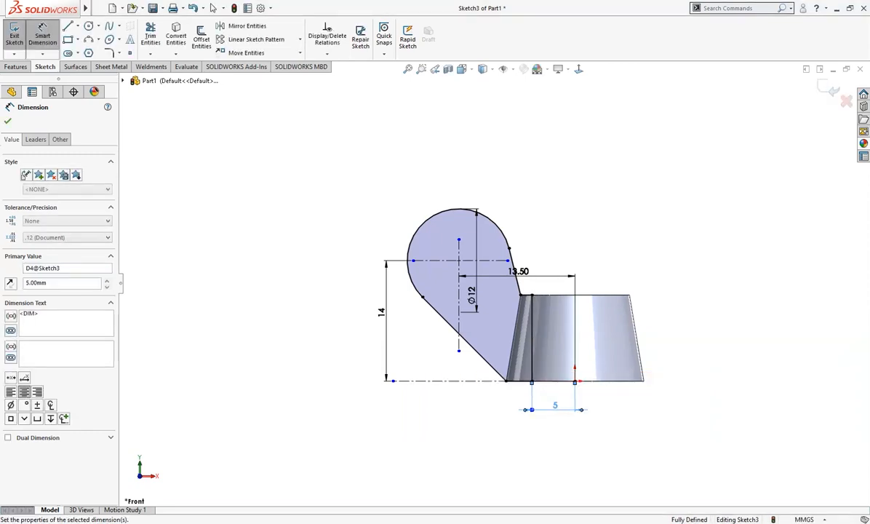
{"action": "left_click", "coordinate": [748, 298]}
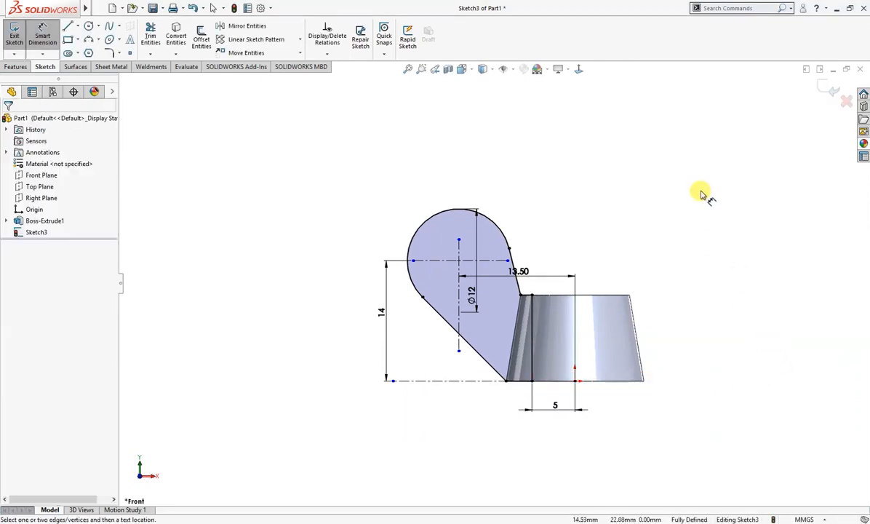
- Reposition the 13.50, Ø12 and 14 dimensions outside the profile
{"action": "left_click_drag", "start_coordinate": [530, 280], "coordinate": [553, 167]}
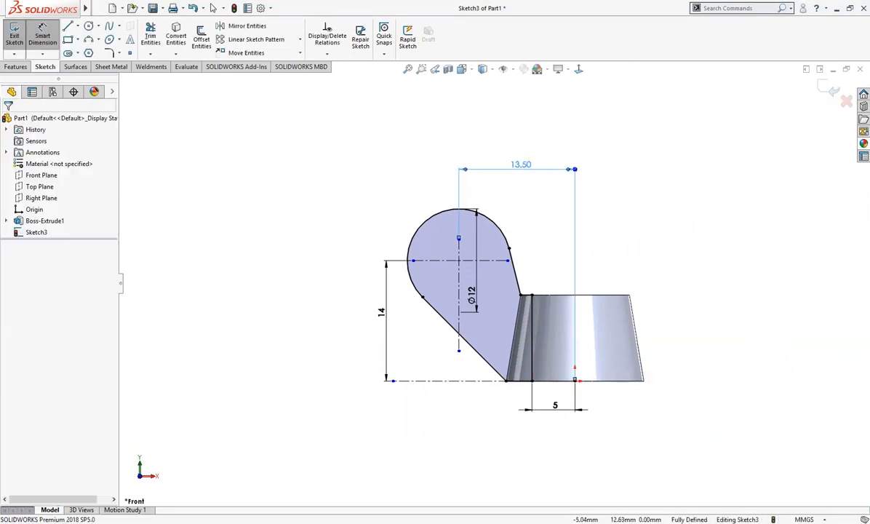
{"action": "mouse_move", "coordinate": [470, 311]}
{"action": "left_mouse_down"}
{"action": "mouse_move", "coordinate": [443, 278]}
{"action": "mouse_move", "coordinate": [339, 259]}
{"action": "left_mouse_up"}
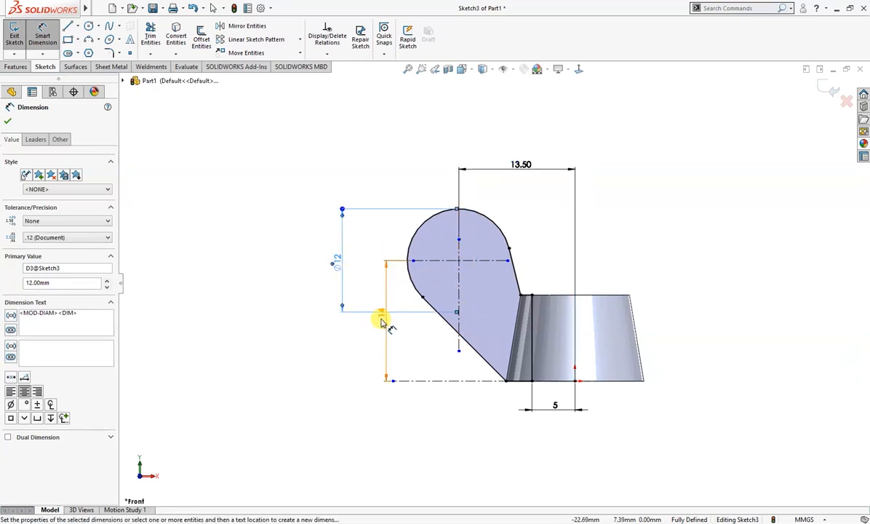
{"action": "left_click_drag", "start_coordinate": [384, 334], "coordinate": [366, 329]}
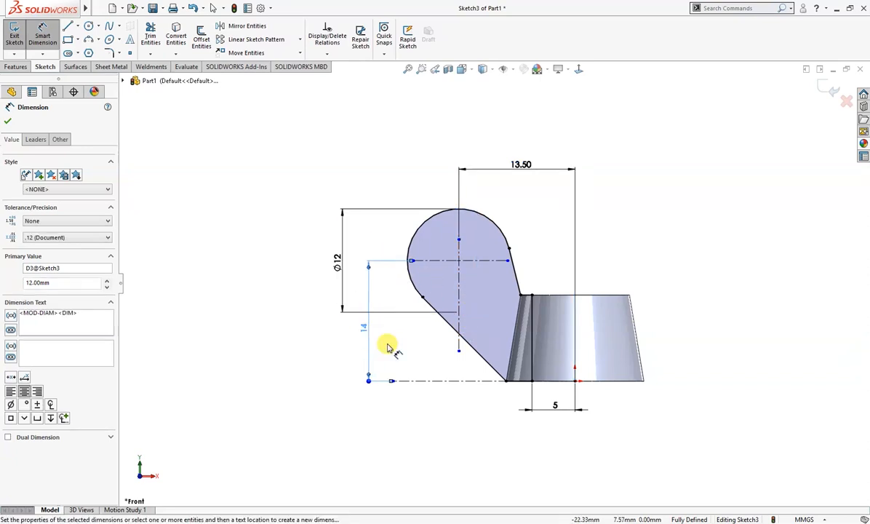
{"action": "left_click", "coordinate": [398, 345]}
- Extrude the rounded arm profile 4 mm with a mid-plane end condition, merged with the tapered boss
{"action": "key", "text": "s"}
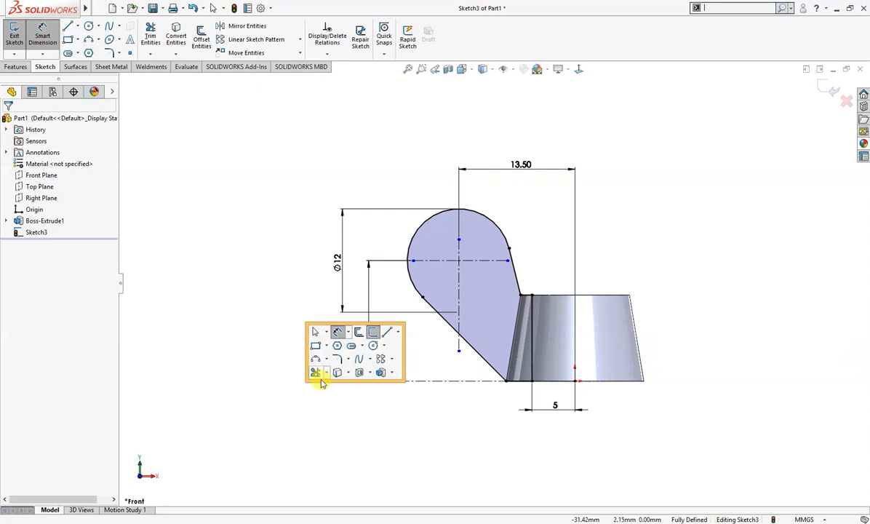
{"action": "left_click", "coordinate": [360, 373]}
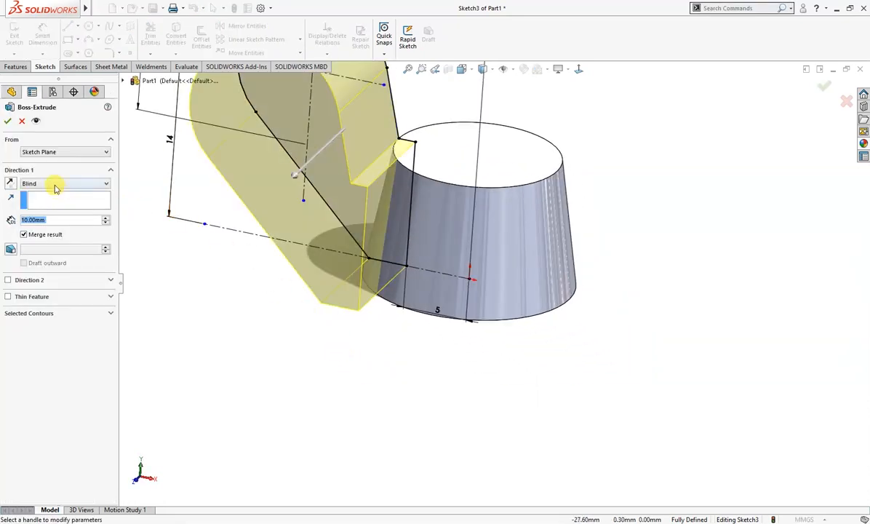
{"action": "left_click", "coordinate": [55, 186]}
{"action": "left_click", "coordinate": [43, 231]}
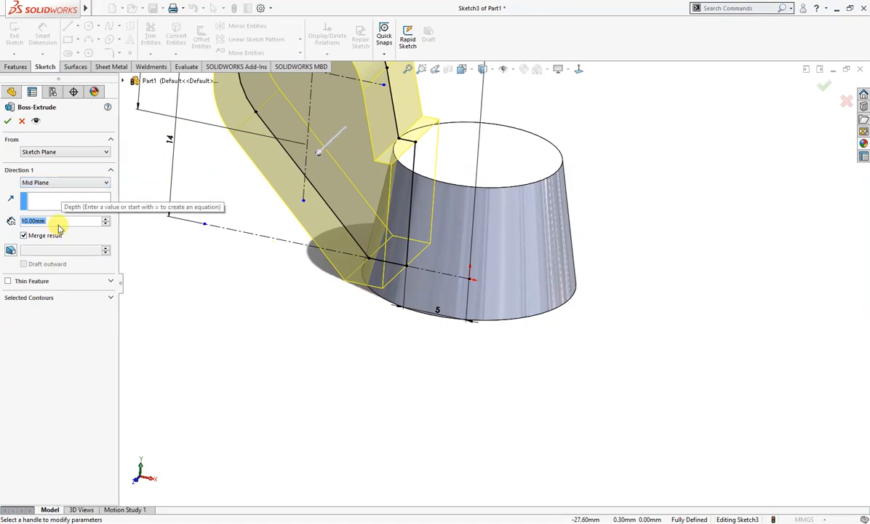
{"action": "type", "text": "4"}
{"action": "key", "text": "Return"}
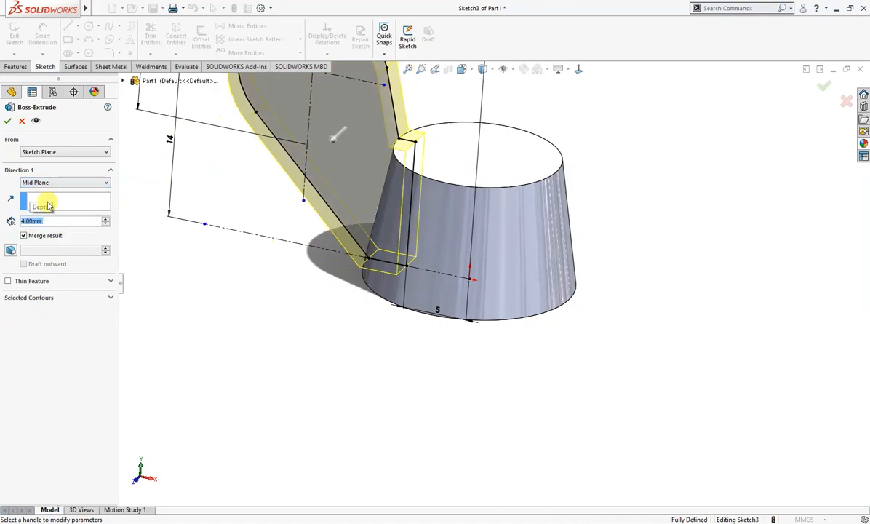
{"action": "scroll", "coordinate": [183, 440], "scroll_direction": "up", "scroll_amount": 4}
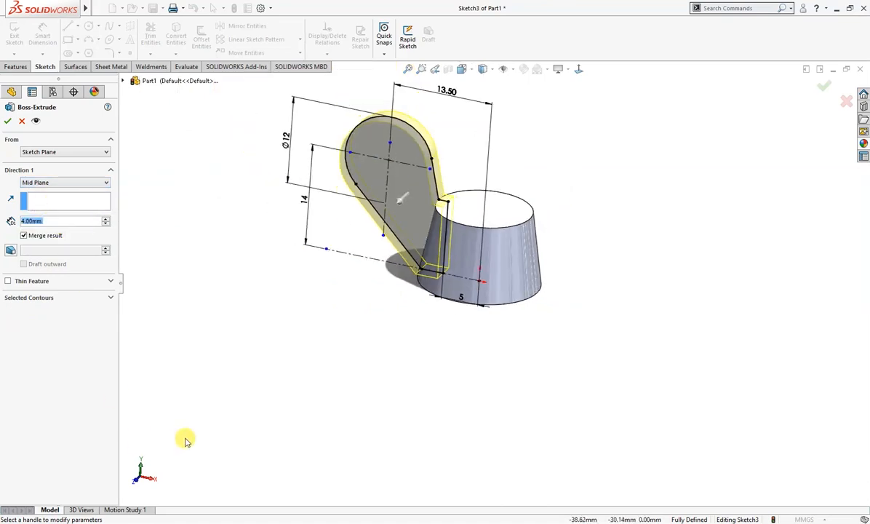
{"action": "left_click", "coordinate": [8, 123]}
- Draft both large flat faces of the arm by 2 degrees, using its narrow lower sloped face as the neutral plane
{"action": "middle_click_drag", "start_coordinate": [197, 238], "coordinate": [318, 259]}
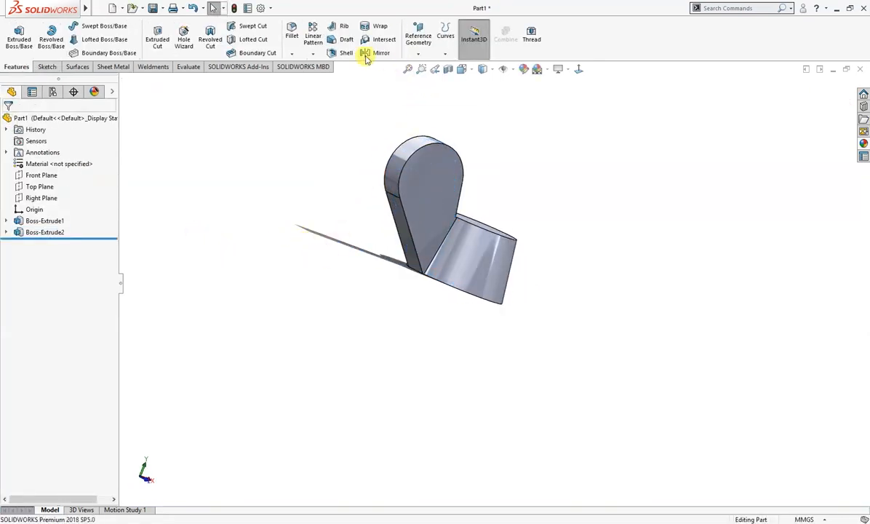
{"action": "left_click", "coordinate": [341, 39]}
{"action": "left_click", "coordinate": [408, 234]}
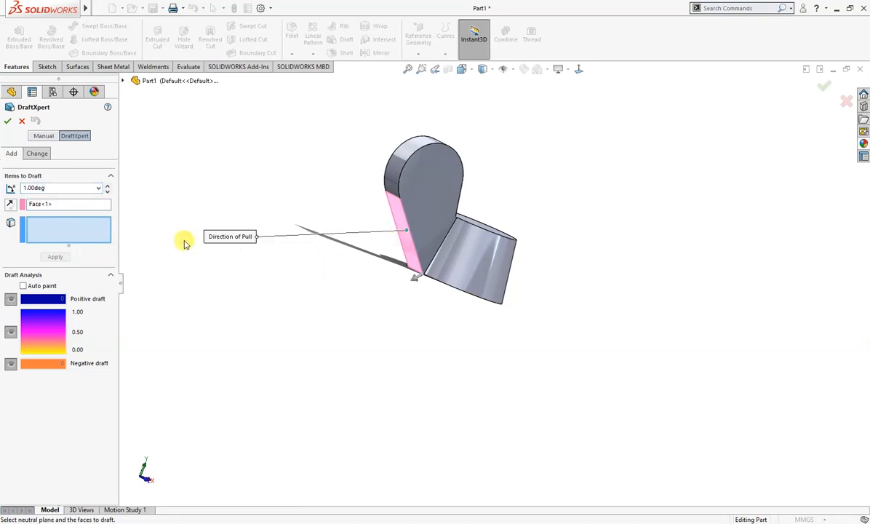
{"action": "left_click", "coordinate": [420, 202]}
{"action": "middle_click_drag", "start_coordinate": [381, 299], "coordinate": [424, 328]}
{"action": "left_click", "coordinate": [449, 213]}
{"action": "middle_click_drag", "start_coordinate": [323, 278], "coordinate": [244, 284]}
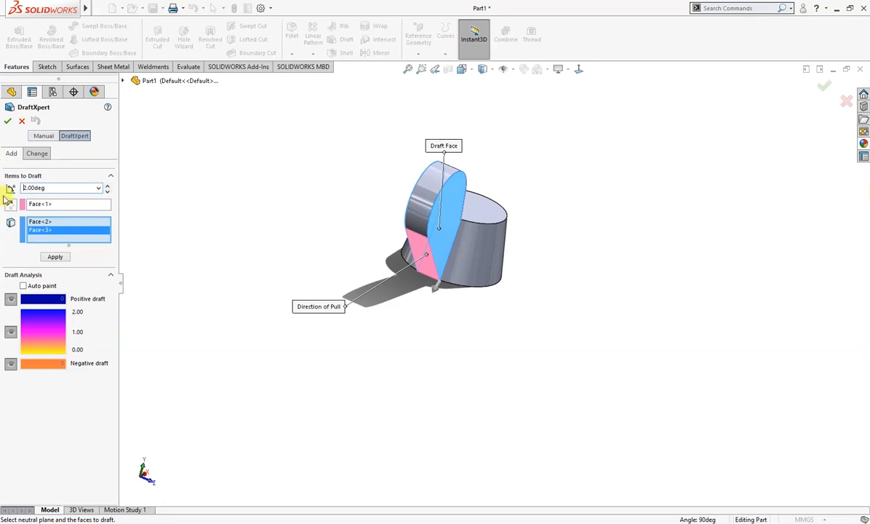
{"action": "left_click", "coordinate": [7, 122]}
- Mirror the arm extrusion and its draft about the Right Plane to the opposite side of the boss
{"action": "middle_click_drag", "start_coordinate": [196, 247], "coordinate": [175, 303]}
{"action": "right_click_drag", "start_coordinate": [177, 301], "coordinate": [252, 235]}
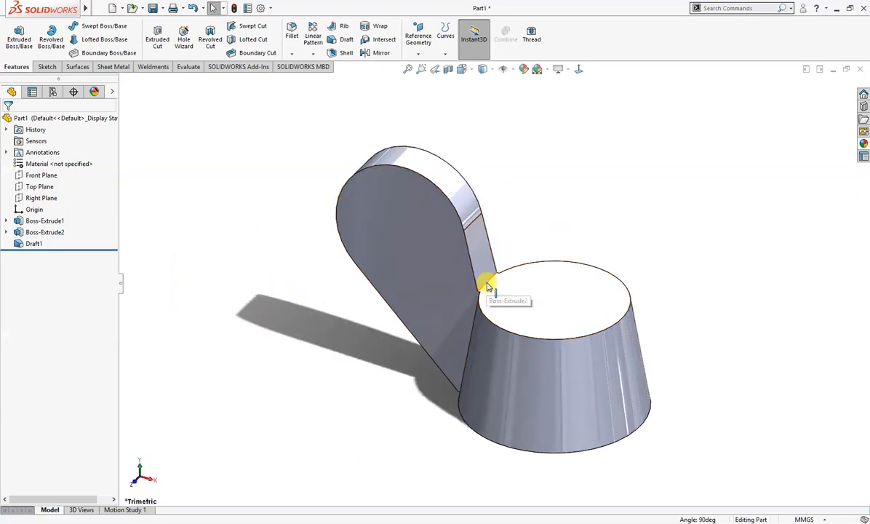
{"action": "key", "text": "z"}
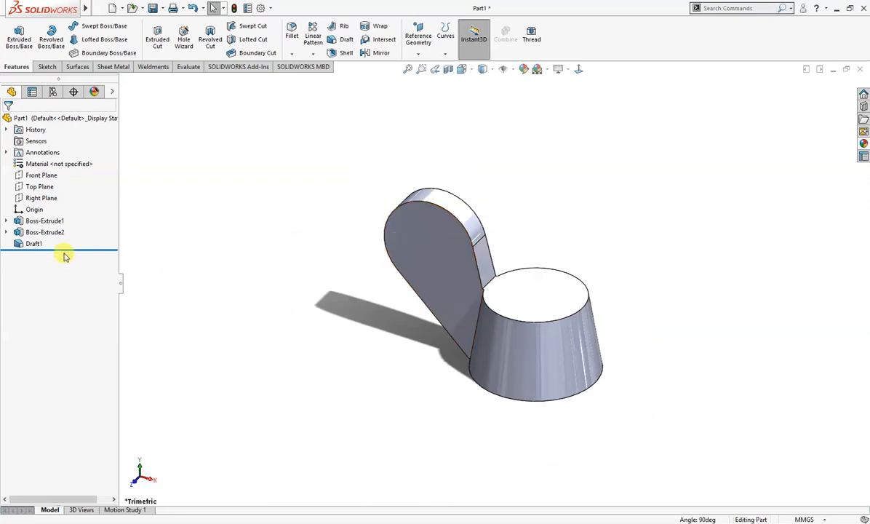
{"action": "left_click", "coordinate": [33, 242]}
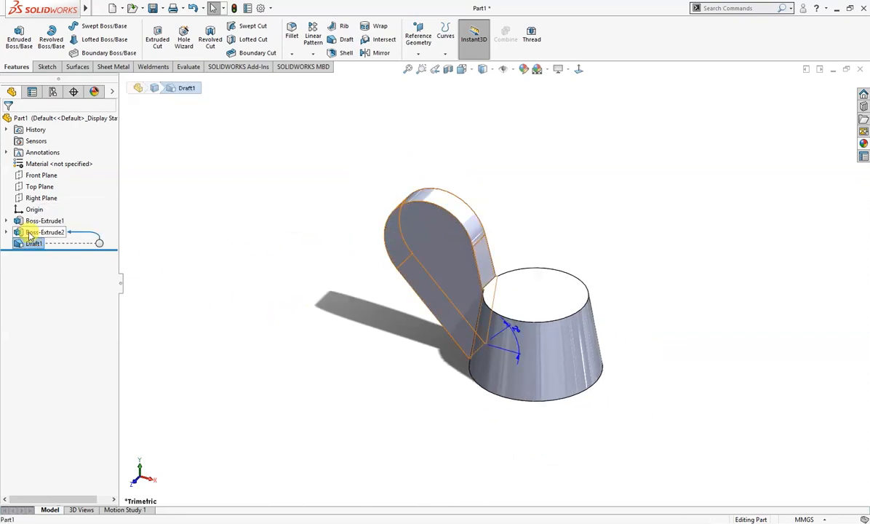
{"action": "left_click", "coordinate": [33, 231]}
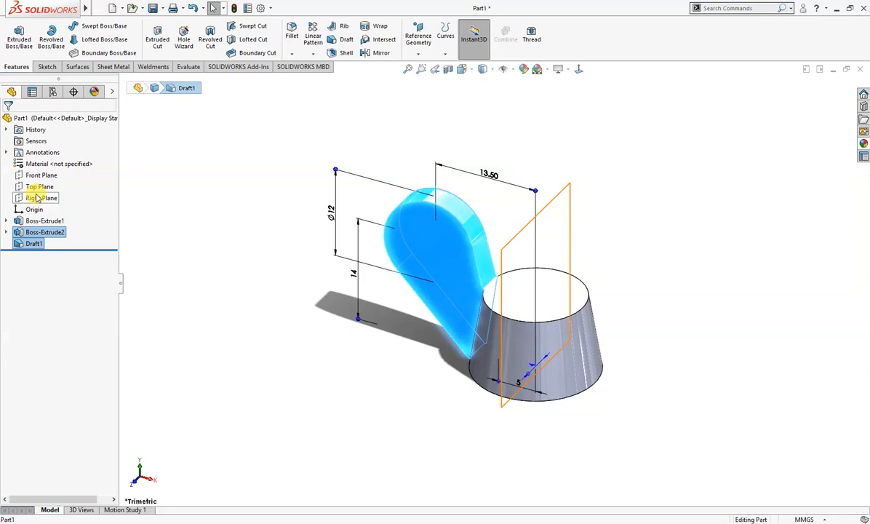
{"action": "left_click", "coordinate": [37, 198]}
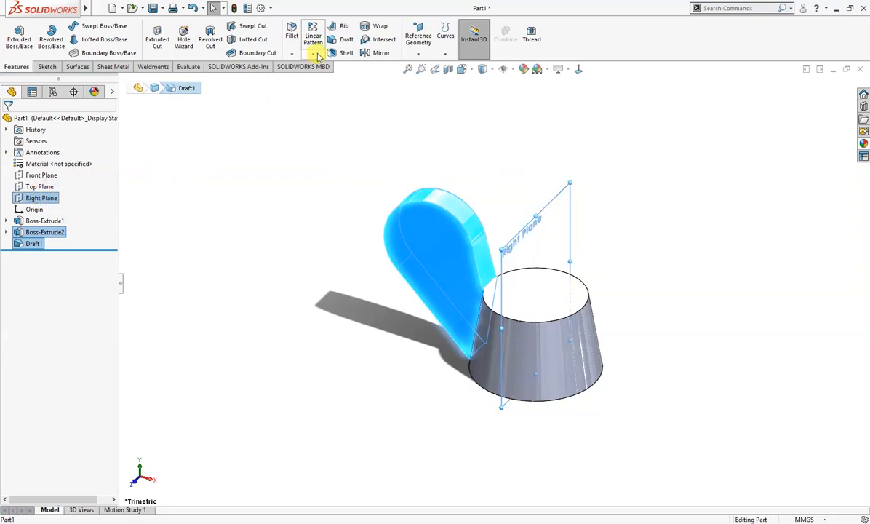
{"action": "left_click", "coordinate": [376, 53]}
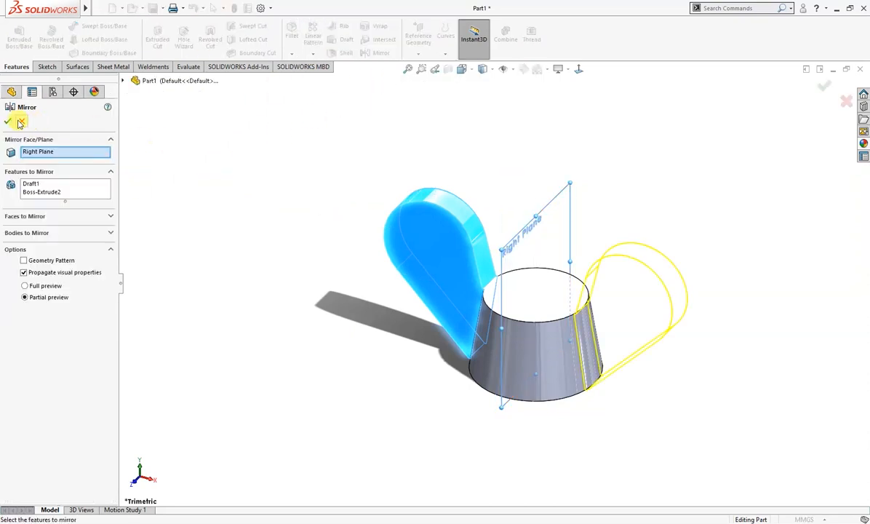
{"action": "left_click", "coordinate": [9, 123]}
- Sketch a circle about 6.7 mm in diameter on the boss's top face, centred on the origin
{"action": "middle_click_drag", "start_coordinate": [165, 191], "coordinate": [394, 262]}
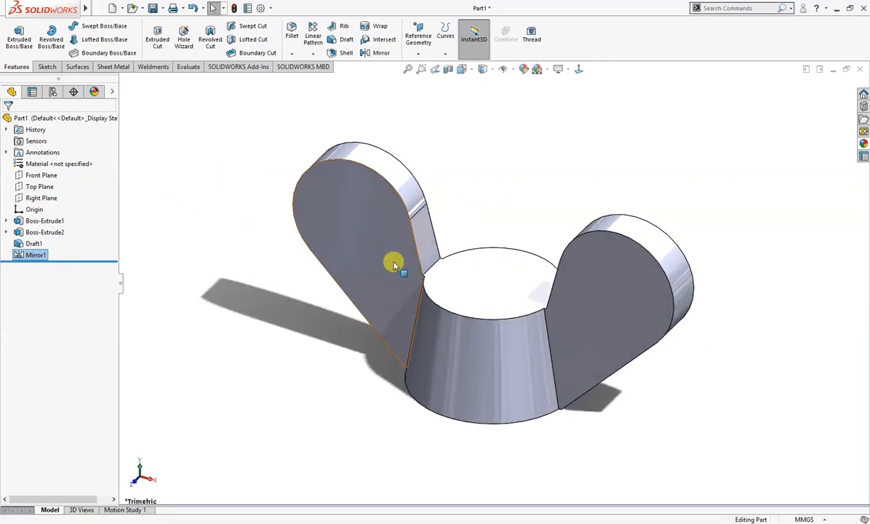
{"action": "left_click", "coordinate": [512, 281]}
{"action": "left_click", "coordinate": [543, 256]}
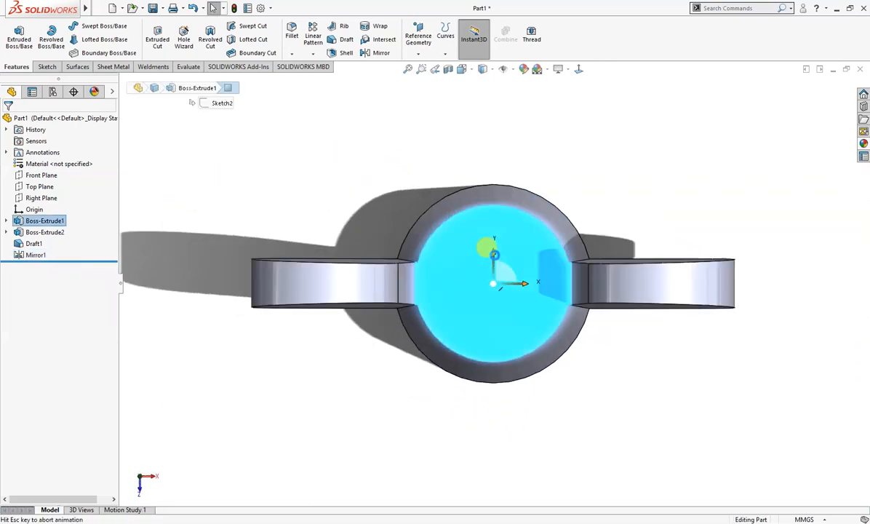
{"action": "key", "text": "c"}
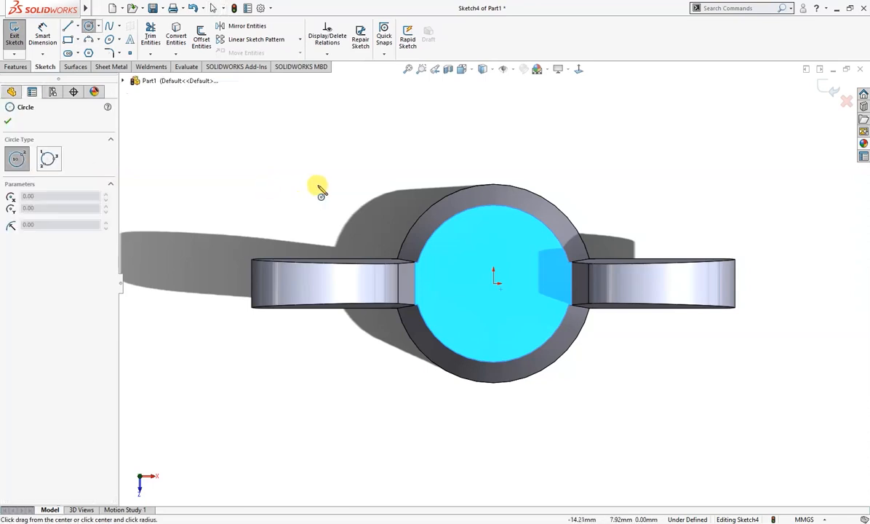
{"action": "left_click", "coordinate": [494, 278]}
{"action": "left_click", "coordinate": [520, 253]}
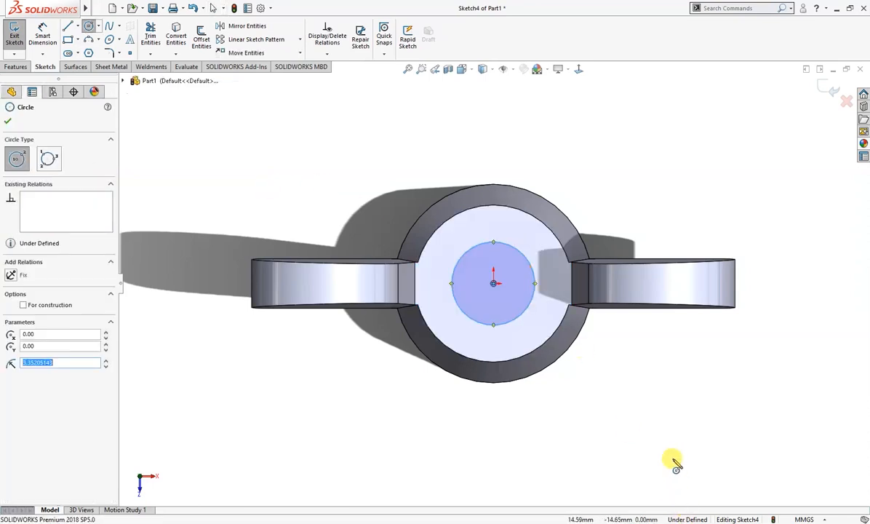
- Dimension the circle's diameter as 6.8 mm
{"action": "key", "text": "d"}
{"action": "left_click", "coordinate": [523, 312]}
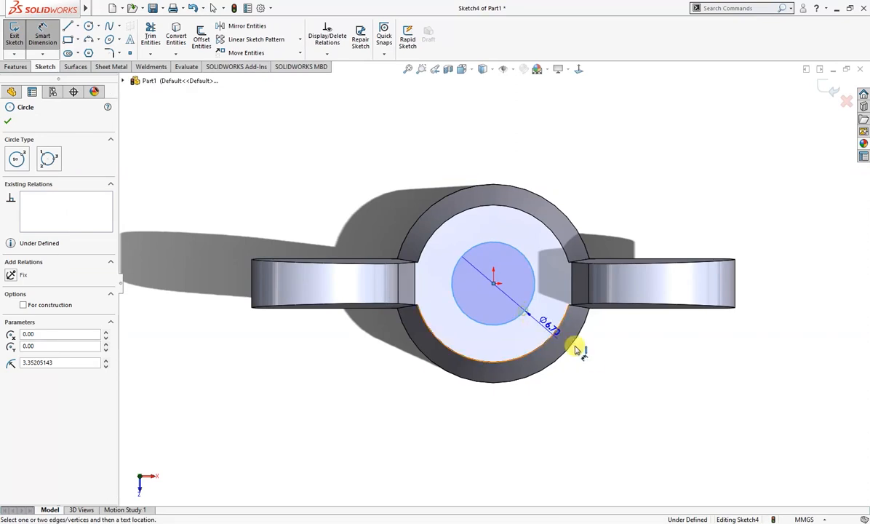
{"action": "left_click", "coordinate": [618, 383]}
{"action": "type", "text": "6.8"}
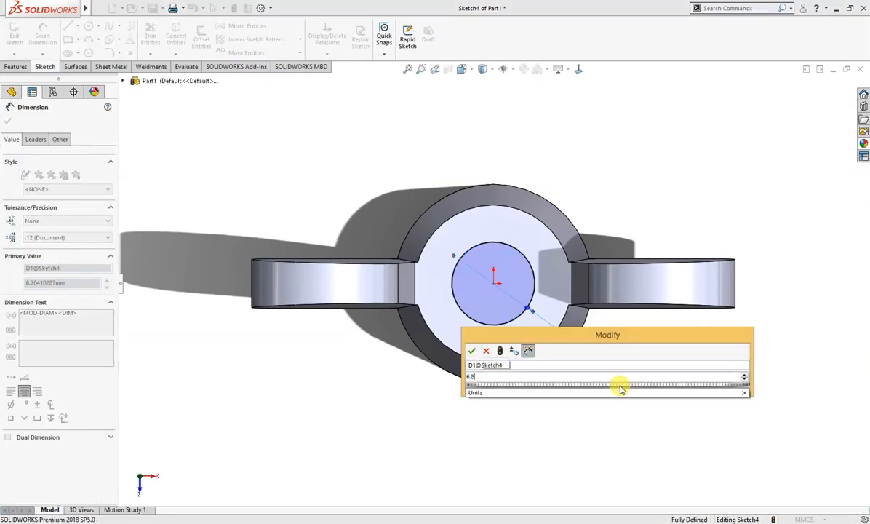
{"action": "key", "text": "Return"}
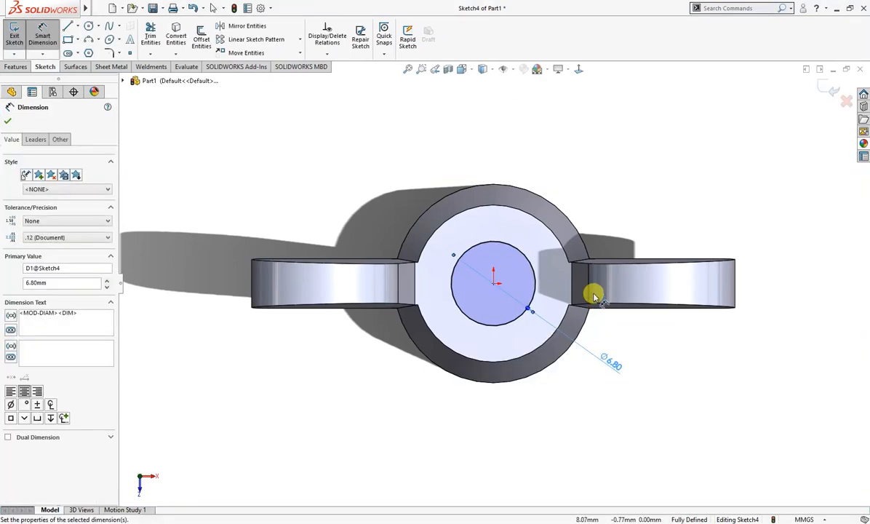
- Cut the circle through the whole boss with a Through All extruded cut
{"action": "key", "text": "s"}
{"action": "left_click", "coordinate": [711, 417]}
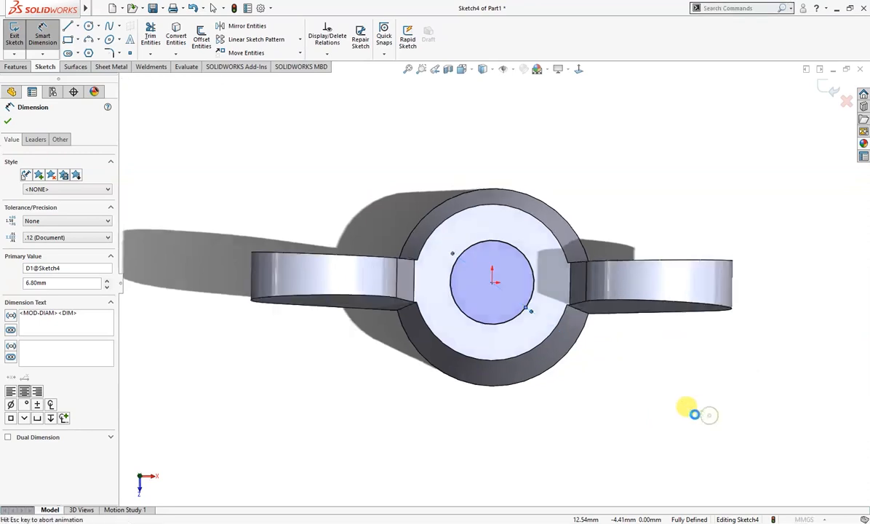
{"action": "left_click", "coordinate": [64, 183]}
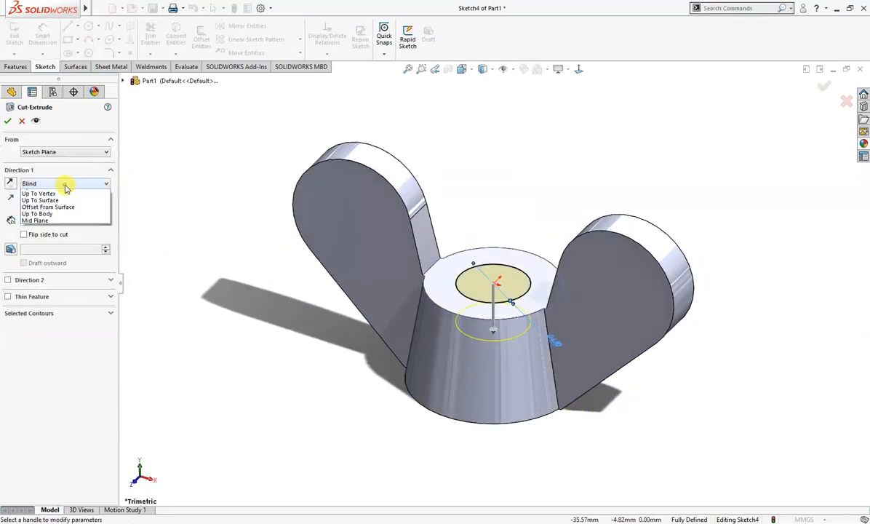
{"action": "left_click", "coordinate": [51, 201]}
{"action": "left_click", "coordinate": [9, 121]}
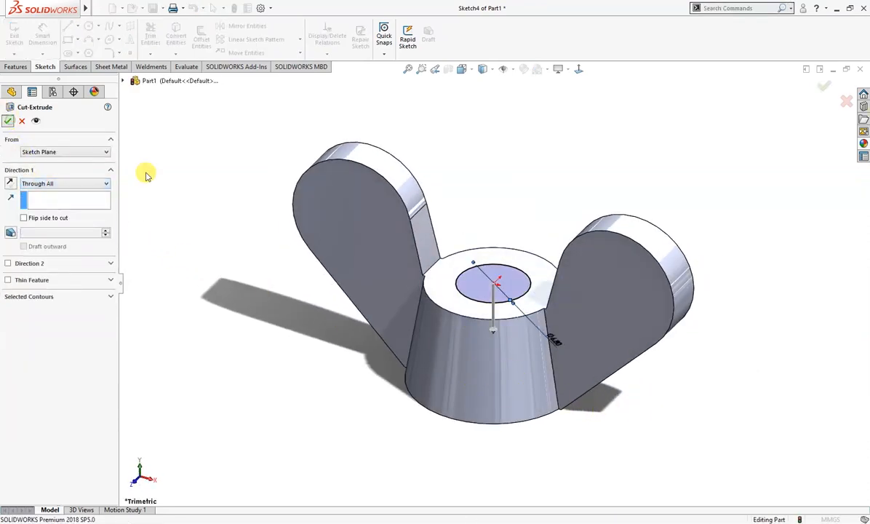
- Chamfer both end edges of the boss's hole by 1 mm at 45 degrees, selecting the hole's cylindrical face
{"action": "left_click", "coordinate": [467, 286]}
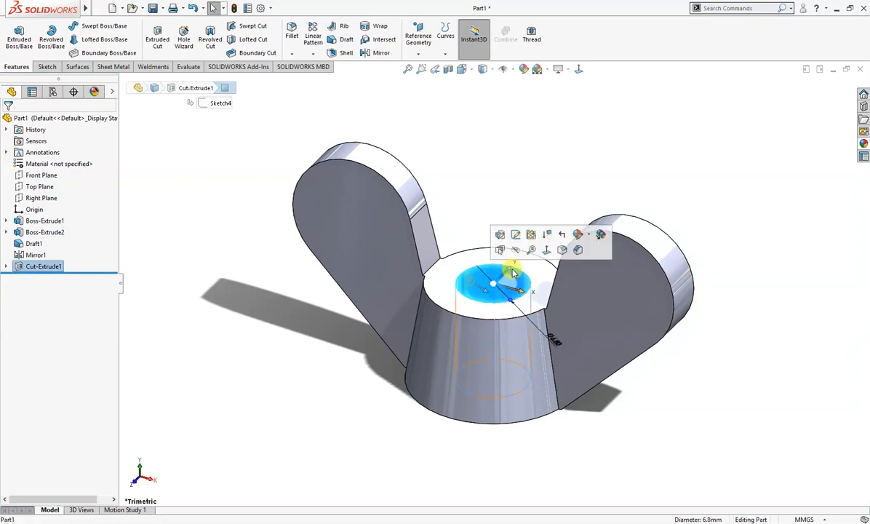
{"action": "left_click", "coordinate": [578, 250]}
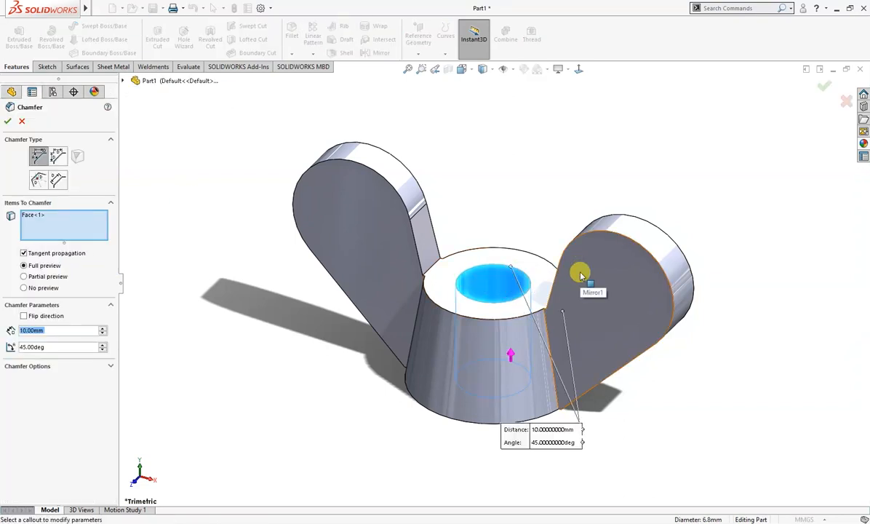
{"action": "type", "text": "1"}
{"action": "key", "text": "Return"}
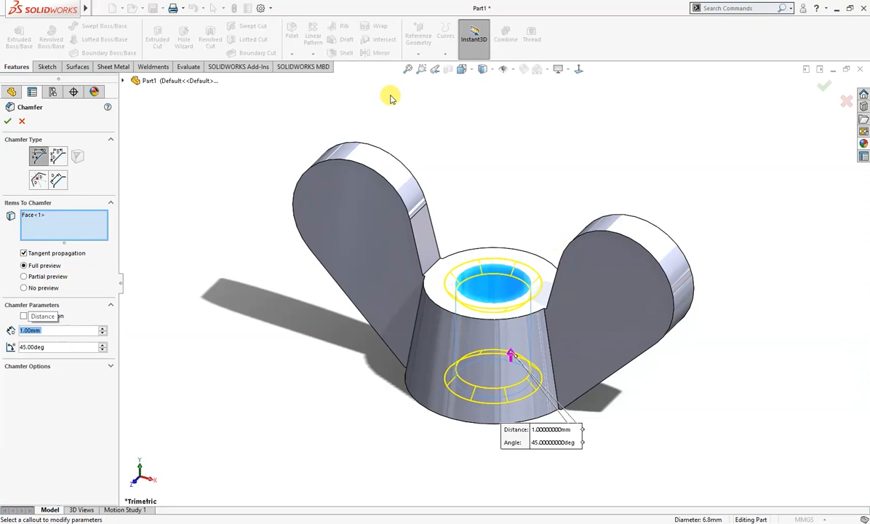
{"action": "left_click", "coordinate": [8, 122]}
- Start a Thread feature for the boss's chamfered hole
{"action": "middle_click_drag", "start_coordinate": [216, 222], "coordinate": [245, 229]}
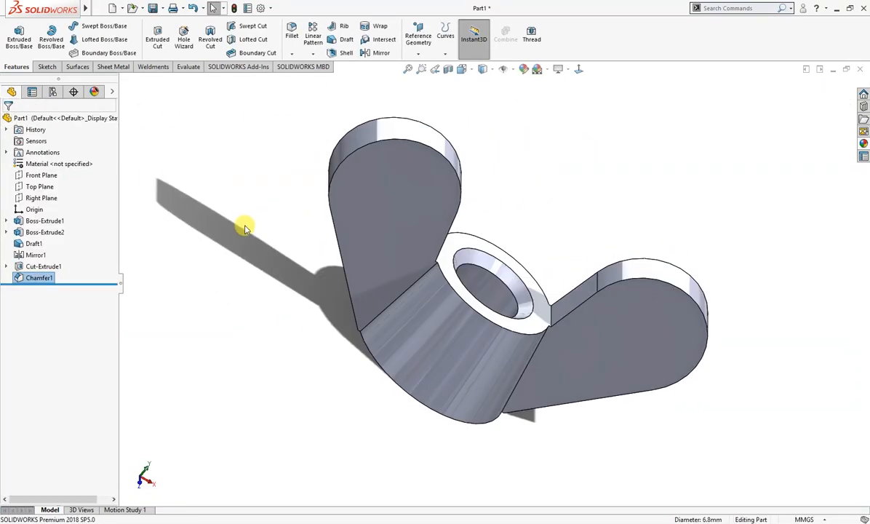
{"action": "left_click", "coordinate": [531, 35]}
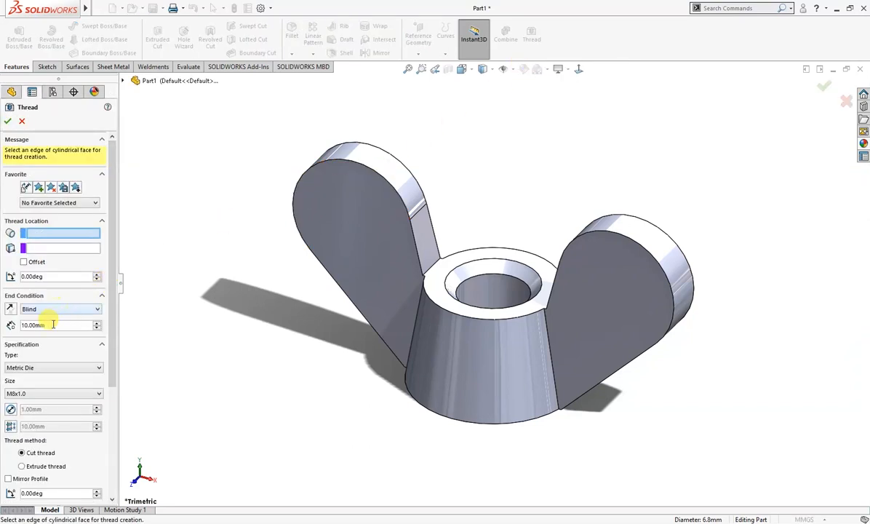
- Cut a 10 mm deep Metric Tap M8x1.0 thread into the nut's hole, starting at the chamfer's outer edge
{"action": "left_click", "coordinate": [46, 369]}
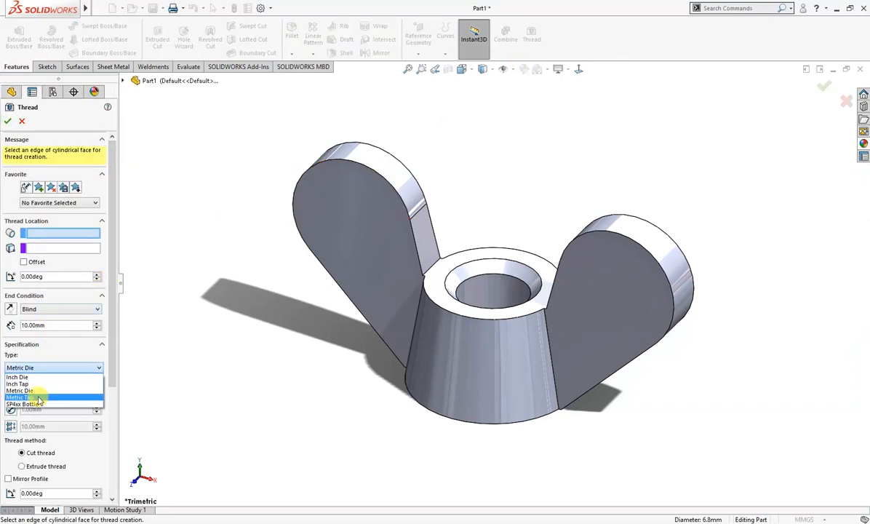
{"action": "left_click", "coordinate": [40, 398]}
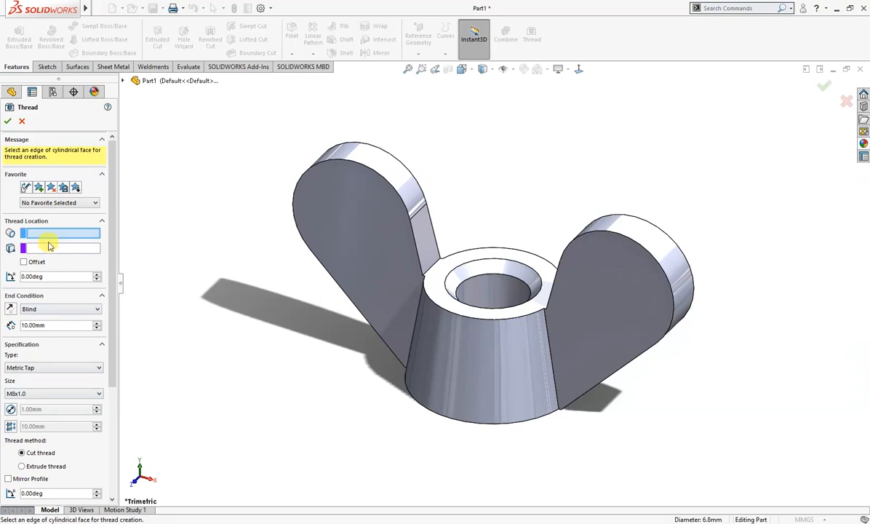
{"action": "left_click", "coordinate": [464, 283]}
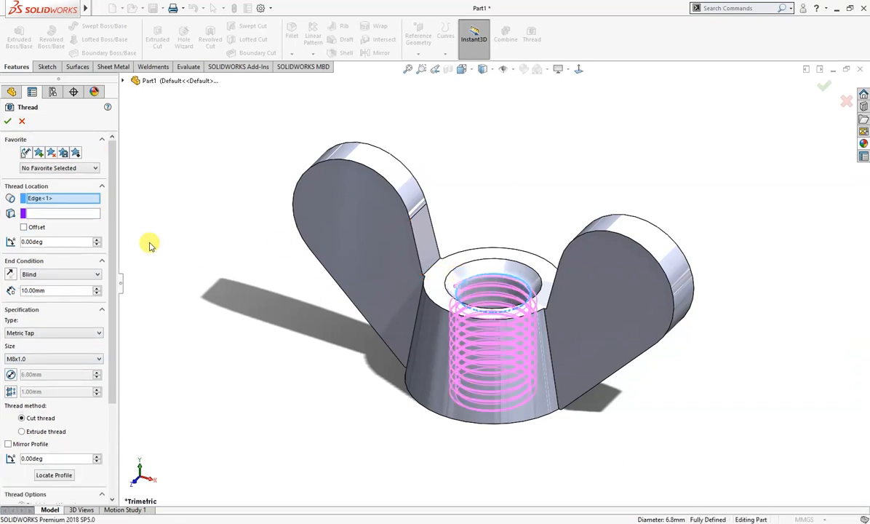
{"action": "left_click", "coordinate": [474, 266]}
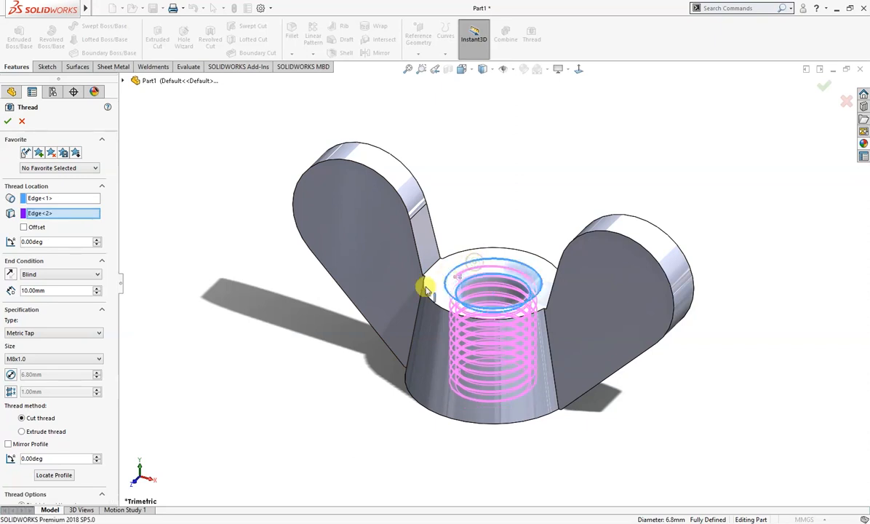
{"action": "mouse_move", "coordinate": [284, 351]}
{"action": "middle_mouse_down"}
{"action": "mouse_move", "coordinate": [326, 326]}
{"action": "mouse_move", "coordinate": [342, 291]}
{"action": "mouse_move", "coordinate": [275, 342]}
{"action": "middle_mouse_up"}
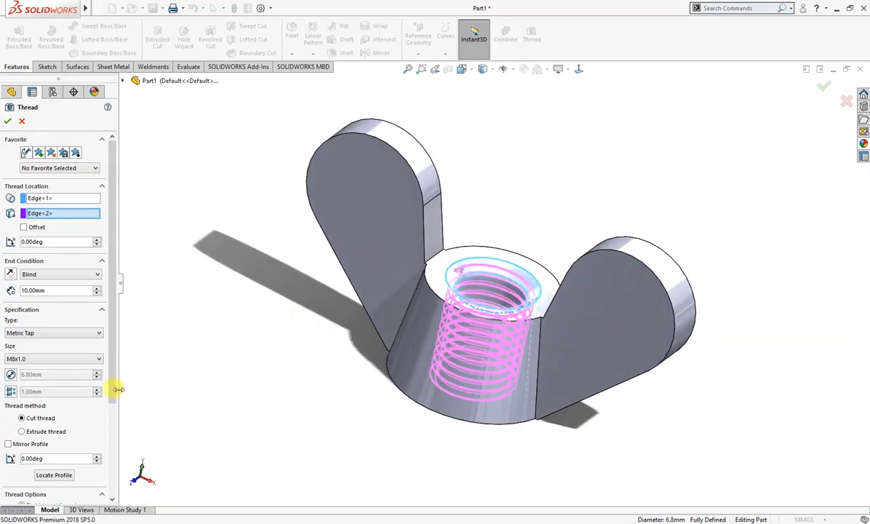
{"action": "left_click", "coordinate": [8, 123]}
{"action": "middle_click_drag", "start_coordinate": [262, 285], "coordinate": [306, 311]}
{"action": "key", "text": "ctrl+7"}
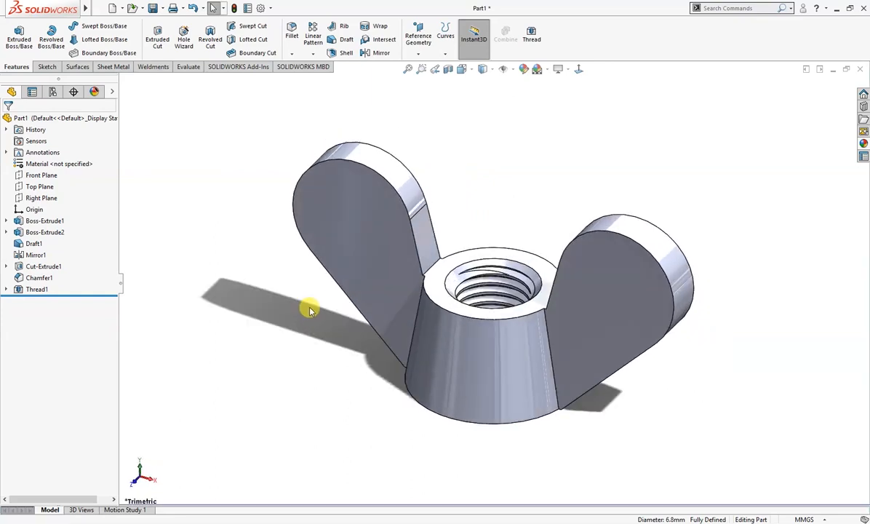
- Fillet the two edges where the wings meet the nut's top face with a 2 mm radius
{"action": "left_click", "coordinate": [432, 267]}
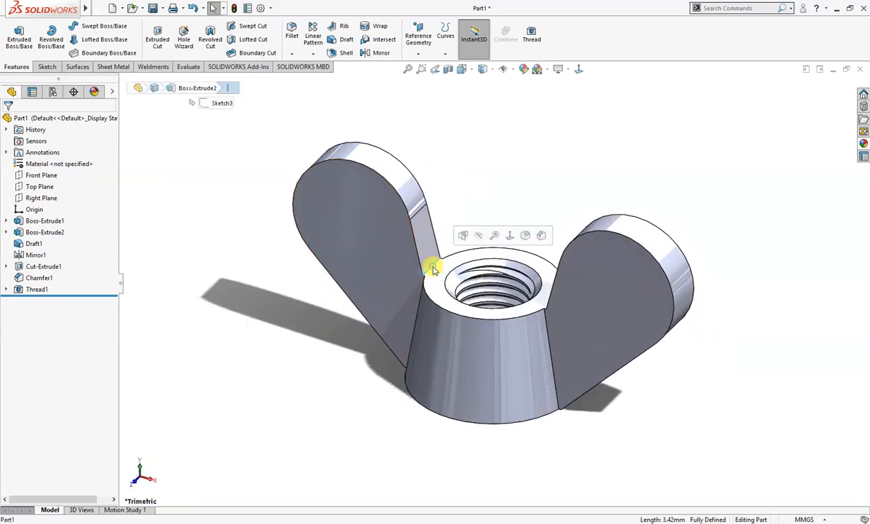
{"action": "left_click", "coordinate": [525, 234]}
{"action": "middle_click_drag", "start_coordinate": [494, 262], "coordinate": [520, 289]}
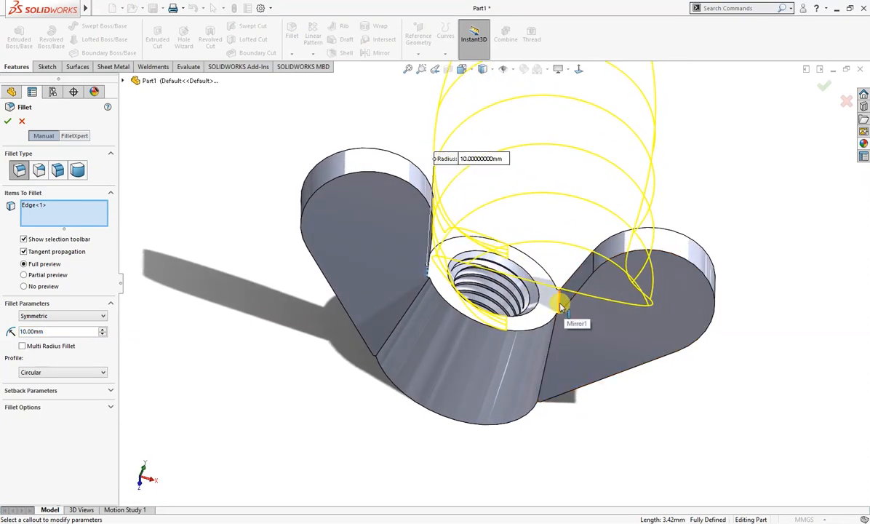
{"action": "left_click", "coordinate": [539, 313]}
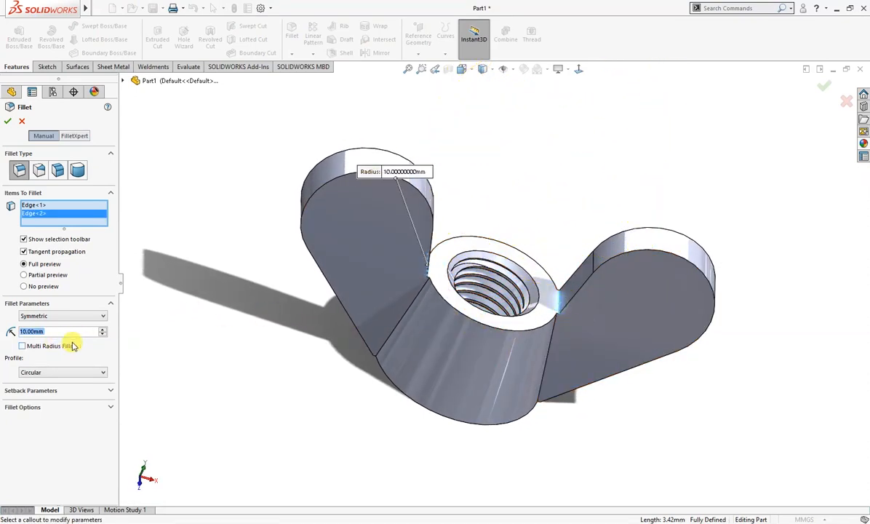
{"action": "type", "text": "3"}
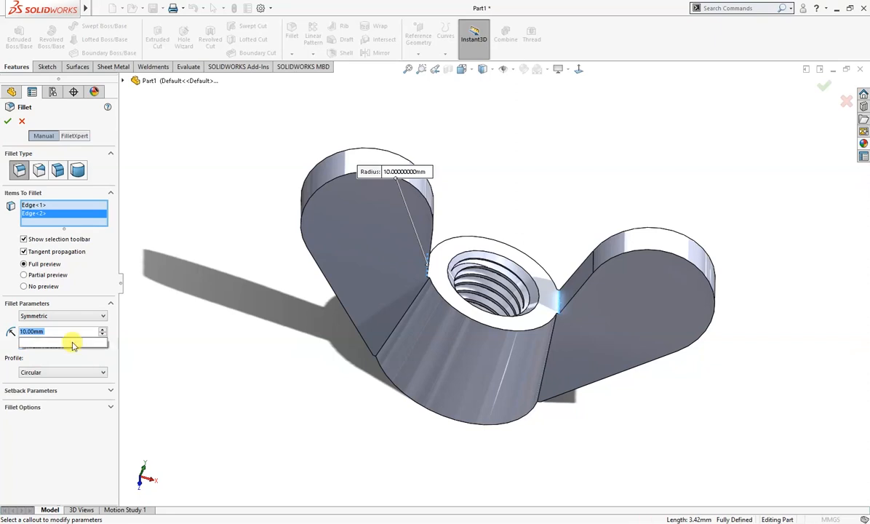
{"action": "key", "text": "Return"}
{"action": "middle_click_drag", "start_coordinate": [114, 346], "coordinate": [96, 341]}
{"action": "left_click", "coordinate": [52, 333]}
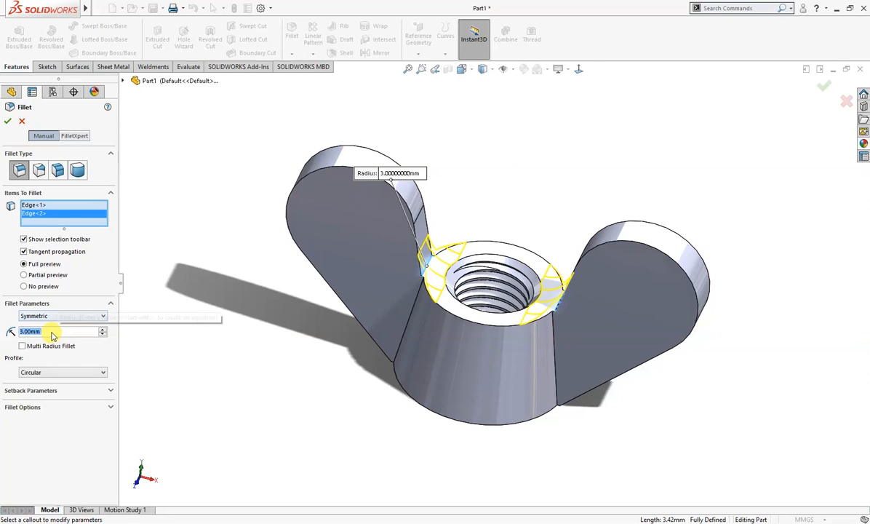
{"action": "type", "text": "2"}
{"action": "key", "text": "Return"}
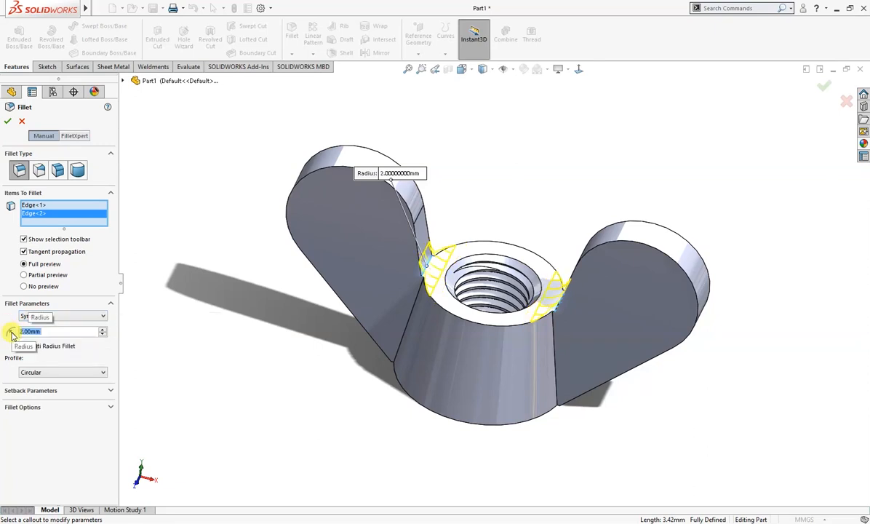
{"action": "left_click", "coordinate": [9, 122]}
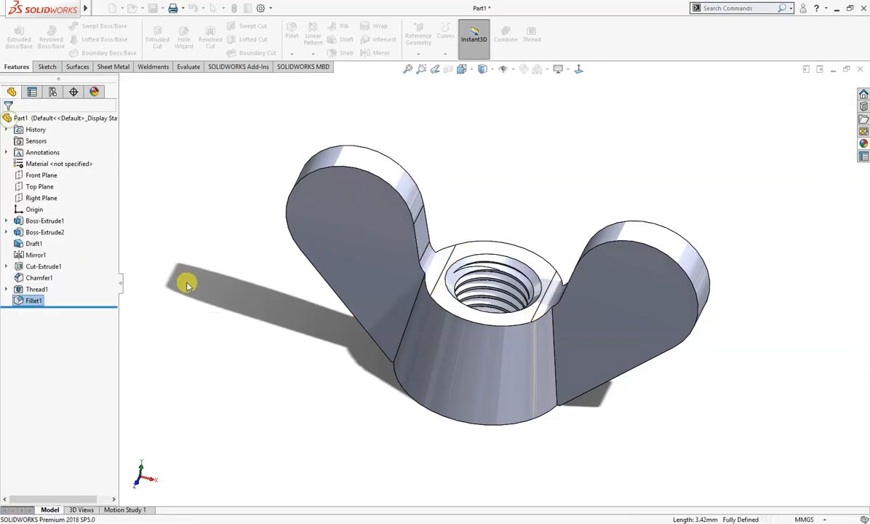
- Fillet the four side edges where the wings join the conical body with a 1 mm radius
{"action": "middle_click_drag", "start_coordinate": [218, 304], "coordinate": [394, 318]}
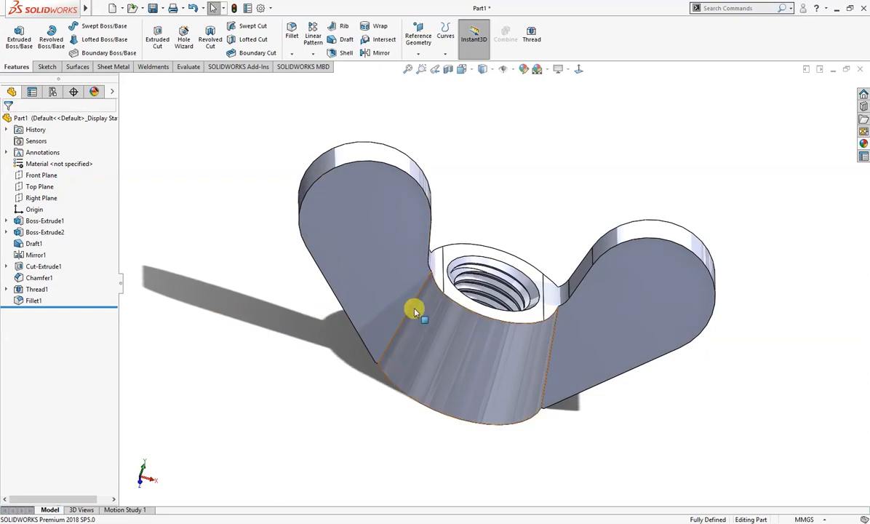
{"action": "left_click", "coordinate": [413, 304]}
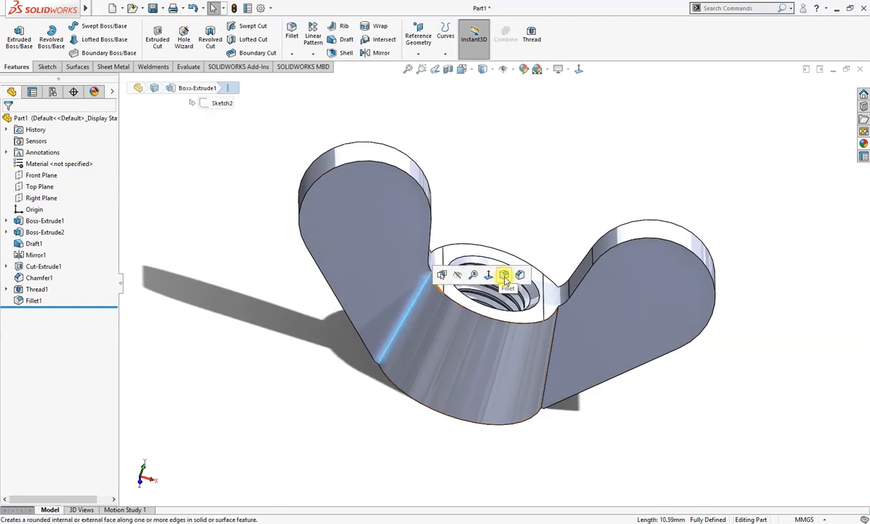
{"action": "left_click", "coordinate": [505, 276]}
{"action": "type", "text": "1"}
{"action": "key", "text": "Return"}
{"action": "middle_click_drag", "start_coordinate": [346, 281], "coordinate": [256, 304]}
{"action": "left_click", "coordinate": [469, 339]}
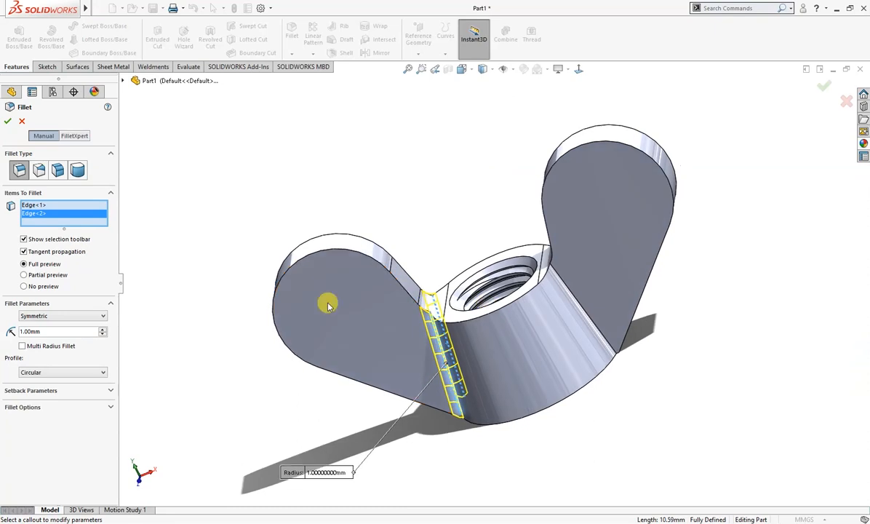
{"action": "left_click", "coordinate": [579, 298]}
{"action": "middle_click_drag", "start_coordinate": [580, 313], "coordinate": [626, 426]}
{"action": "left_click", "coordinate": [510, 356]}
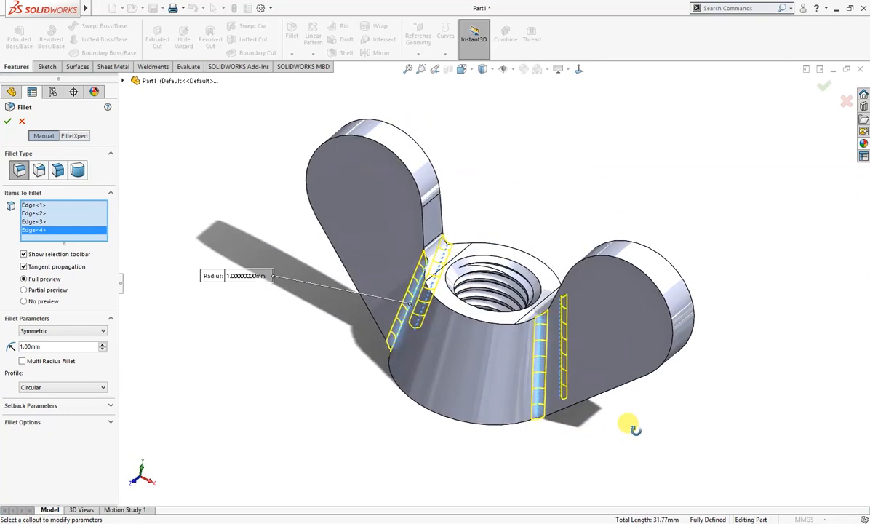
{"action": "middle_click_drag", "start_coordinate": [529, 477], "coordinate": [526, 445]}
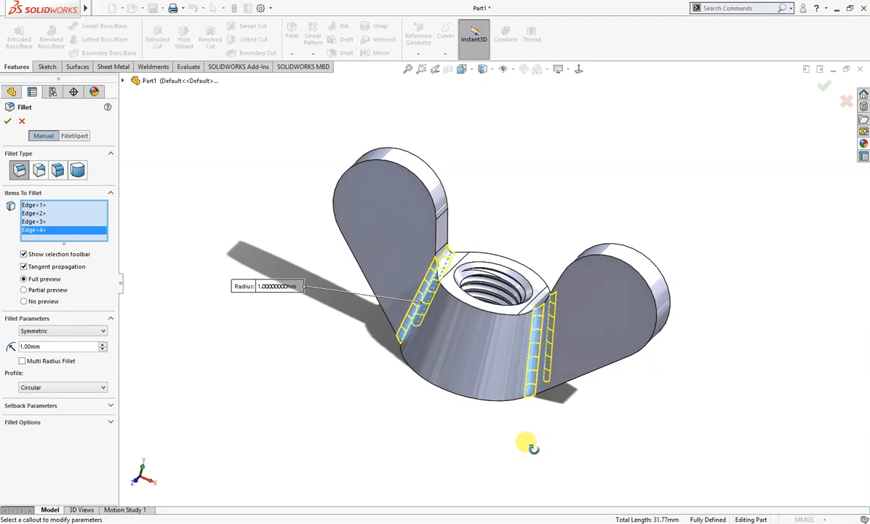
{"action": "left_click", "coordinate": [8, 122]}
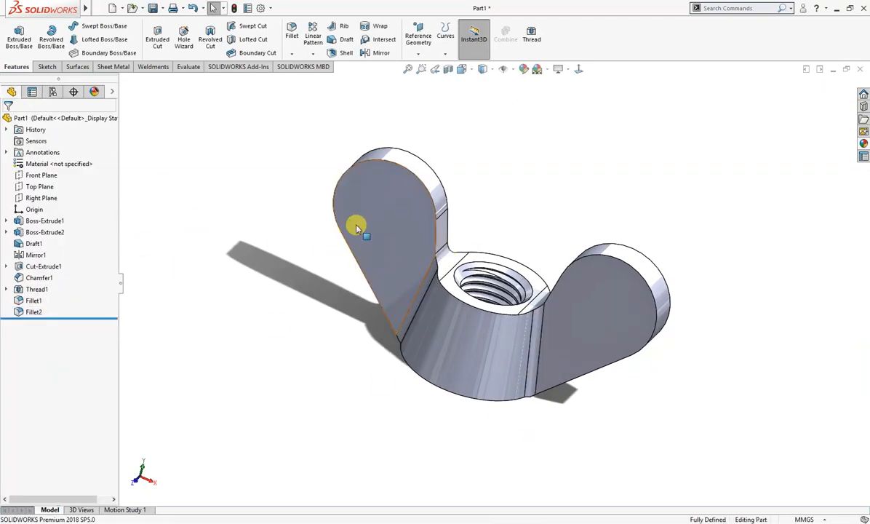
- Round the front and back outline edges of the wings and top face with a 0.5 mm fillet
{"action": "left_click", "coordinate": [409, 176]}
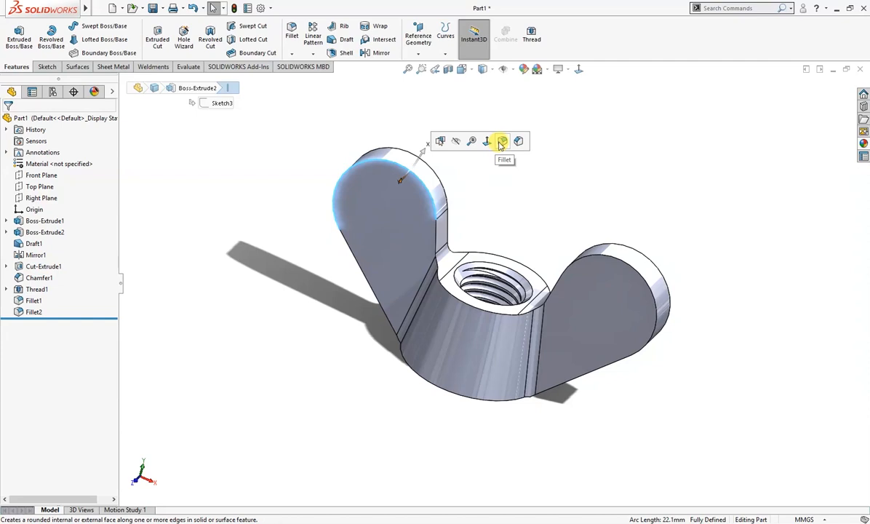
{"action": "left_click", "coordinate": [501, 142]}
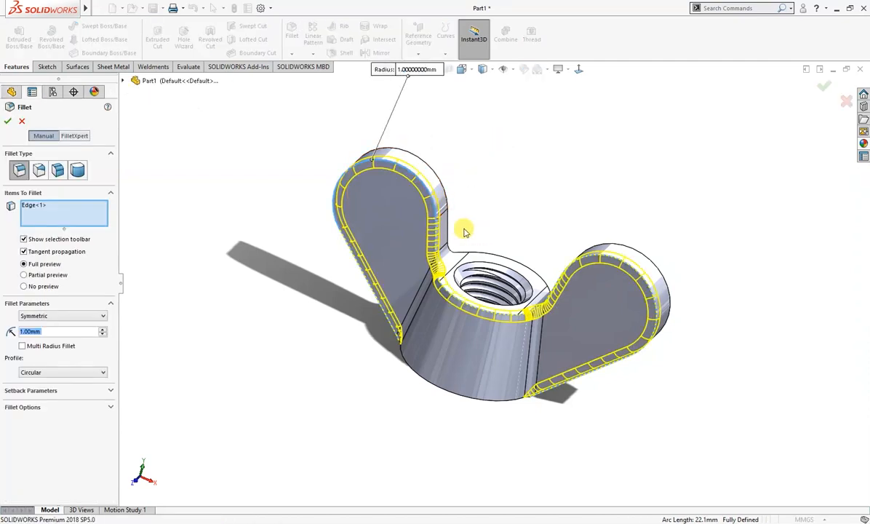
{"action": "left_click", "coordinate": [450, 229]}
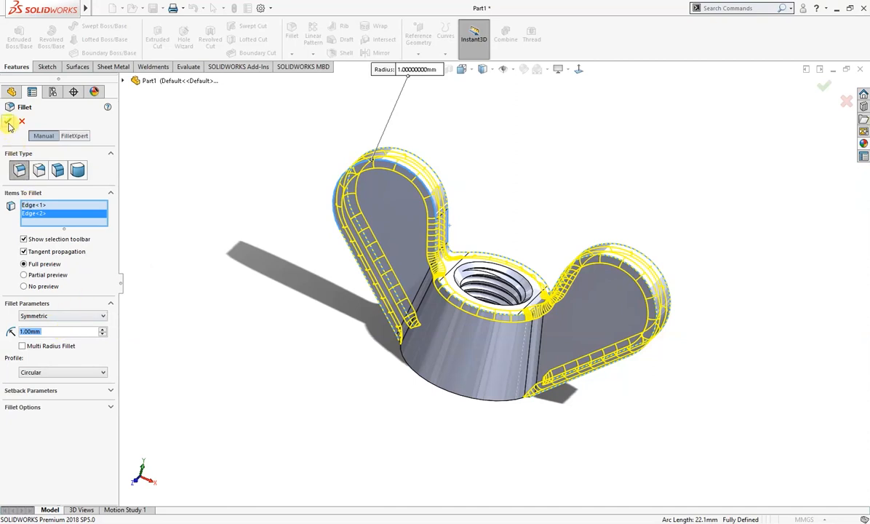
{"action": "type", "text": "0.5"}
{"action": "key", "text": "Return"}
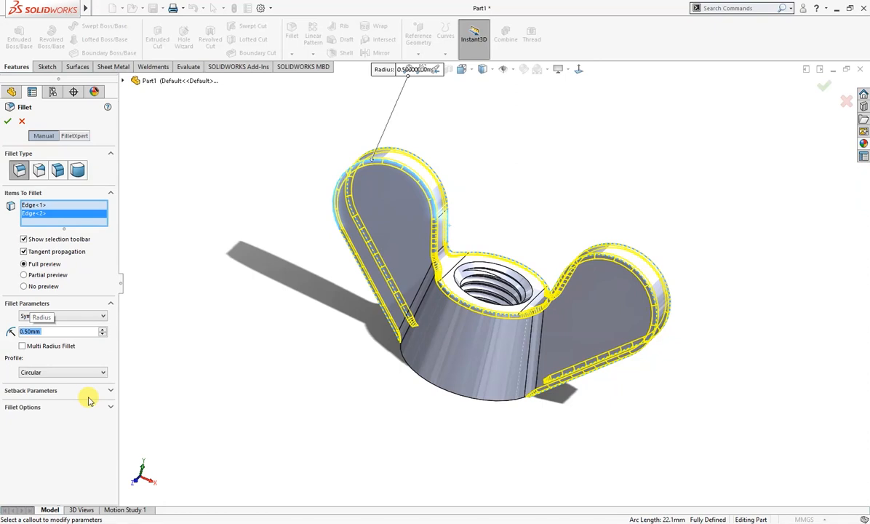
{"action": "left_click", "coordinate": [8, 120]}
- Apply the chromium plate appearance from the Metal > Chrome library to the wing nut
{"action": "middle_click_drag", "start_coordinate": [230, 249], "coordinate": [478, 249]}
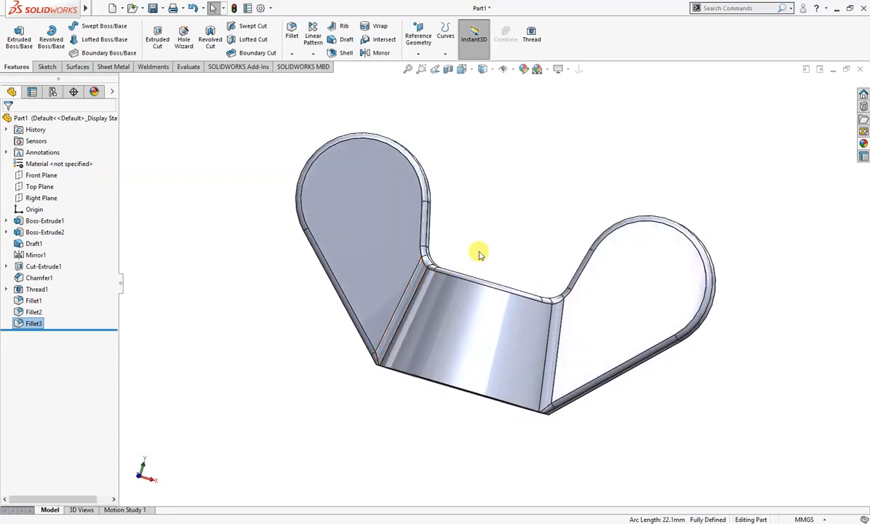
{"action": "right_click_drag", "start_coordinate": [554, 191], "coordinate": [755, 145]}
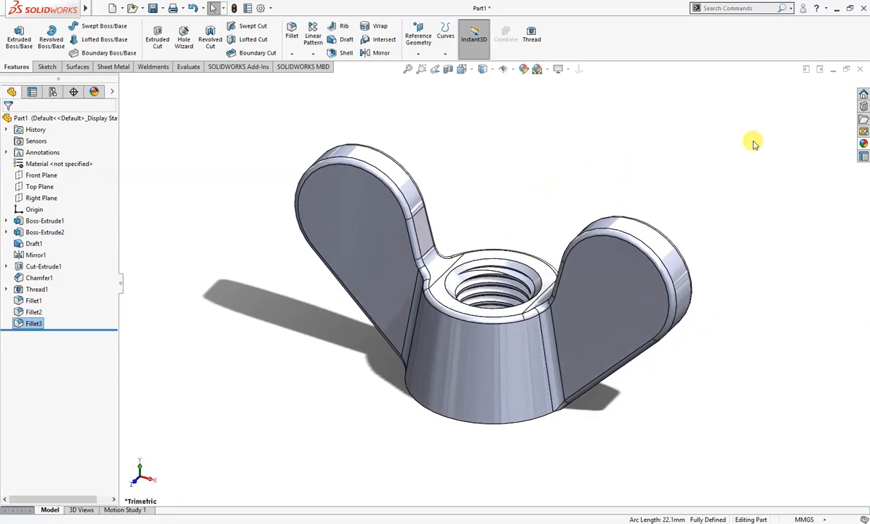
{"action": "left_click", "coordinate": [864, 144]}
{"action": "left_click", "coordinate": [727, 101]}
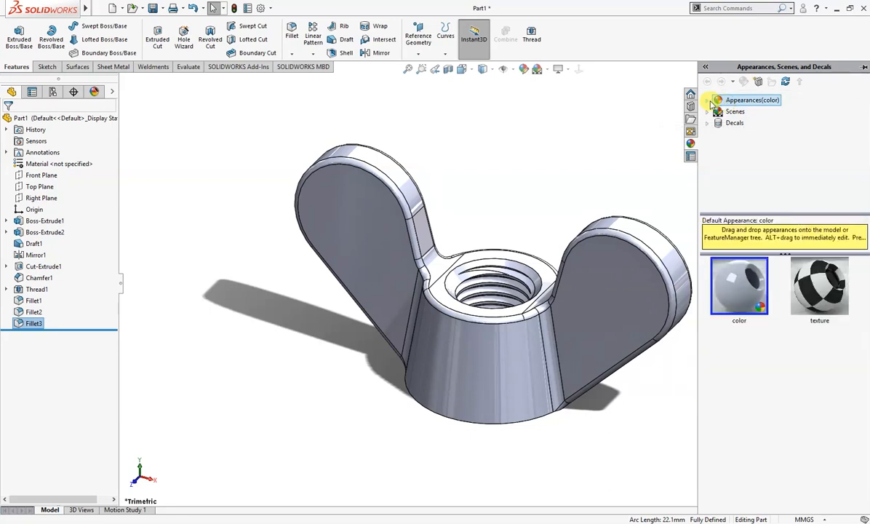
{"action": "left_click", "coordinate": [746, 123]}
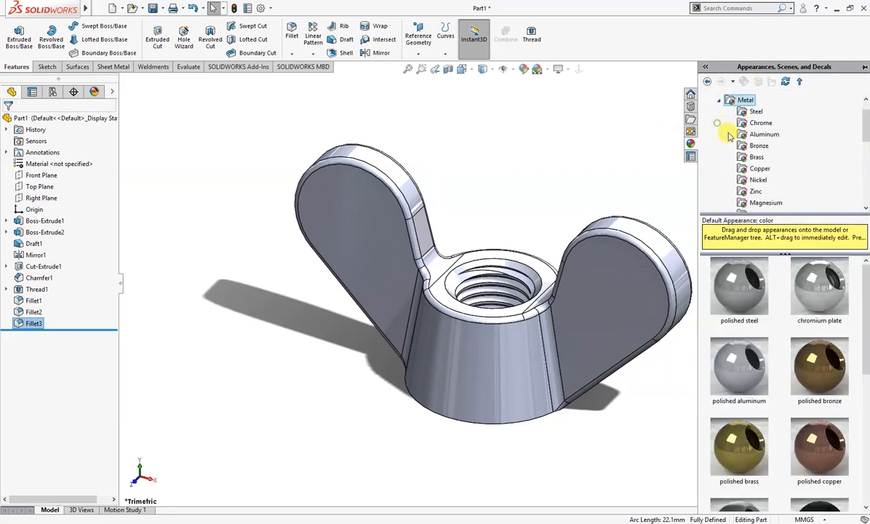
{"action": "left_click", "coordinate": [758, 123]}
{"action": "mouse_move", "coordinate": [755, 289]}
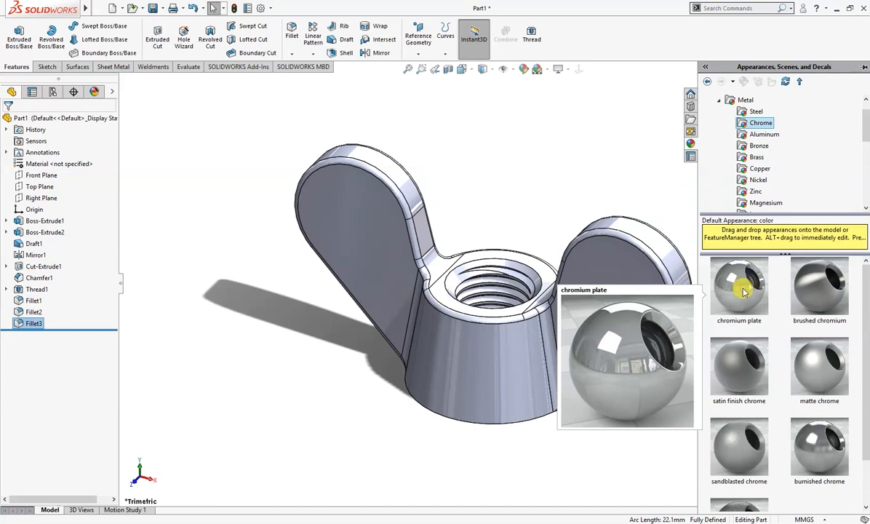
{"action": "left_click_drag", "start_coordinate": [744, 291], "coordinate": [647, 298]}
{"action": "left_click", "coordinate": [663, 299]}
{"action": "middle_click_drag", "start_coordinate": [703, 364], "coordinate": [662, 405]}
{"action": "right_click_drag", "start_coordinate": [674, 402], "coordinate": [704, 360]}
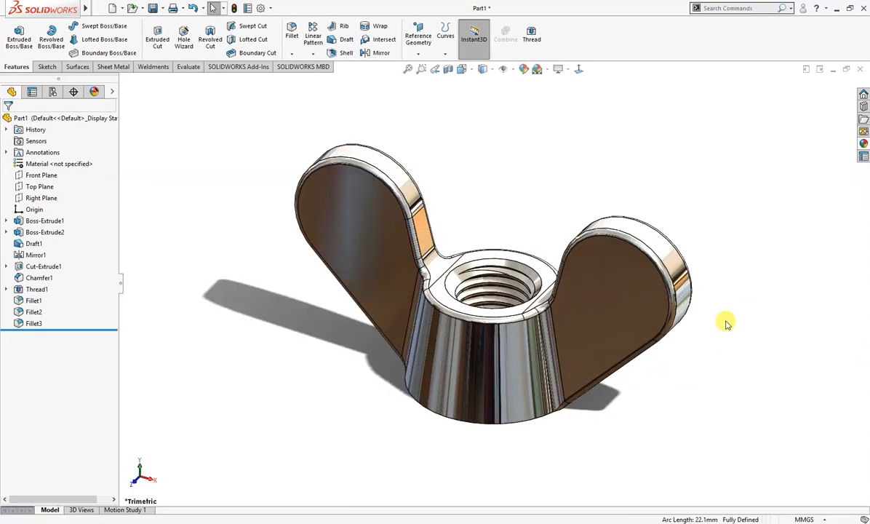
- Save the part as Wing Nut in the Pipe Clamp folder and close it
{"action": "left_click", "coordinate": [153, 8]}
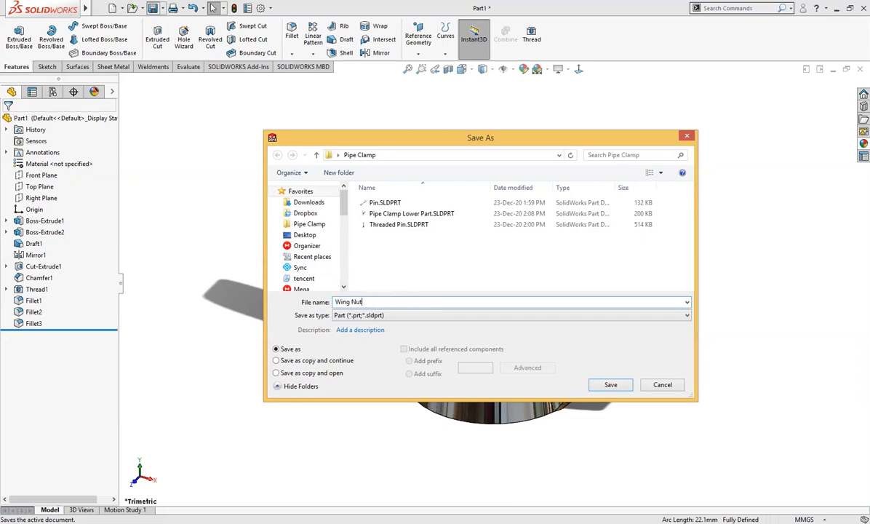
{"action": "left_click", "coordinate": [610, 385]}
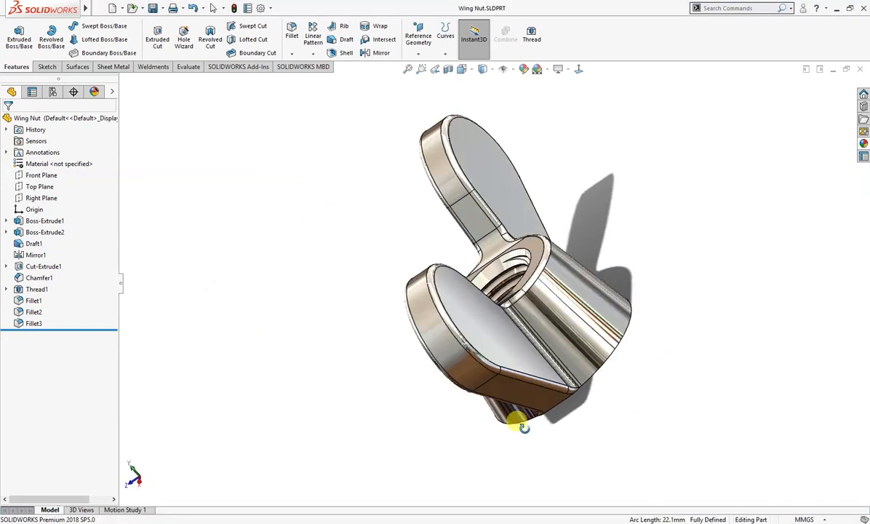
{"action": "left_click", "coordinate": [860, 70]}
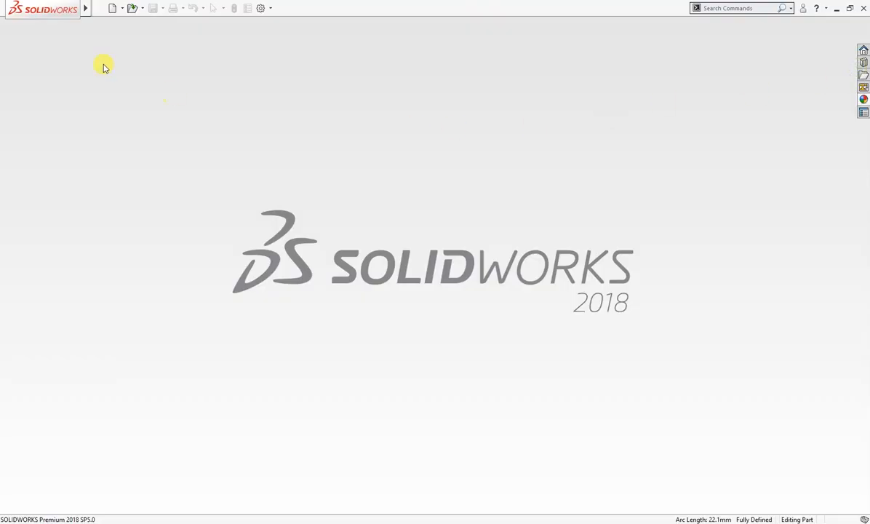
- Create a new part document and remove its polished gold appearance
{"action": "left_click", "coordinate": [114, 9]}
{"action": "left_click", "coordinate": [246, 194]}
{"action": "left_click", "coordinate": [409, 401]}
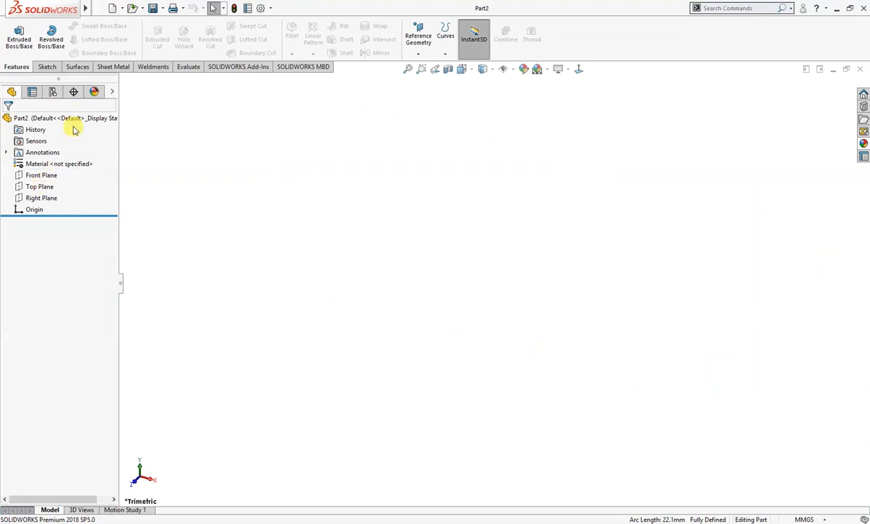
{"action": "left_click", "coordinate": [94, 92]}
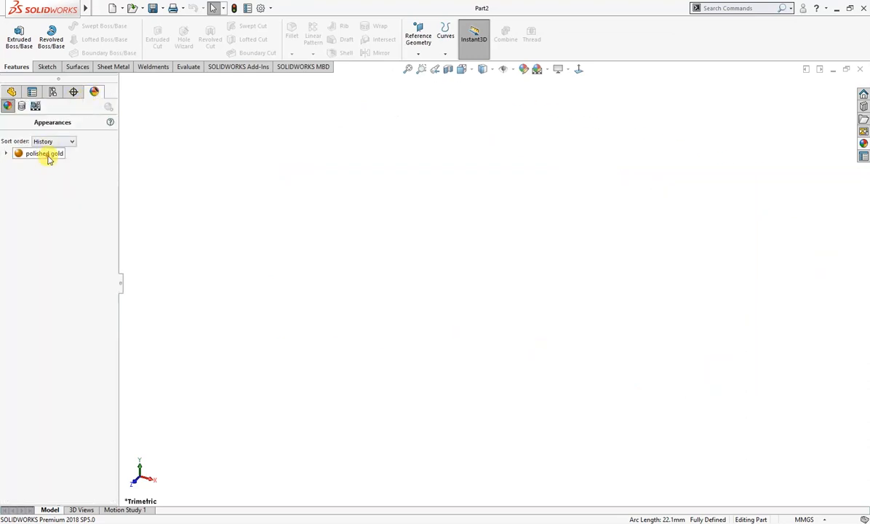
{"action": "right_click", "coordinate": [48, 154]}
{"action": "left_click", "coordinate": [89, 202]}
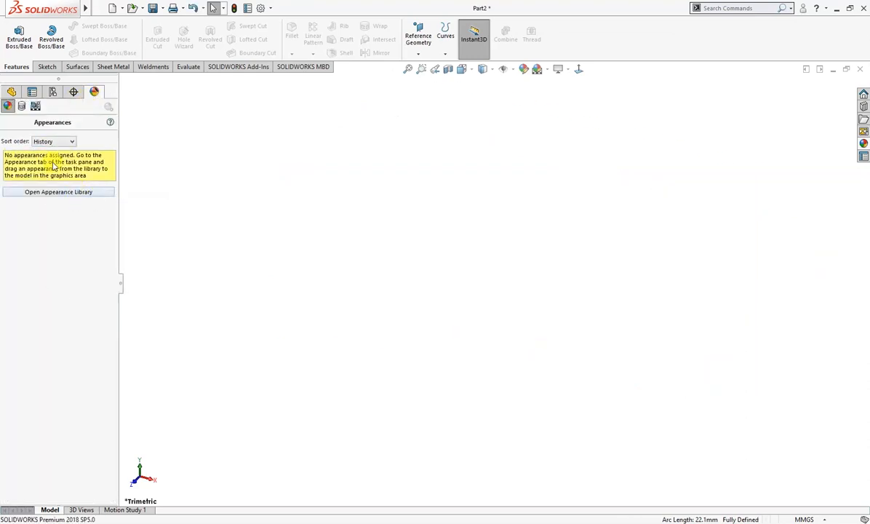
- Sketch two concentric circles centred on the origin on the Top Plane, the outer one about 35 mm in radius
{"action": "left_click", "coordinate": [11, 91]}
{"action": "left_click", "coordinate": [44, 187]}
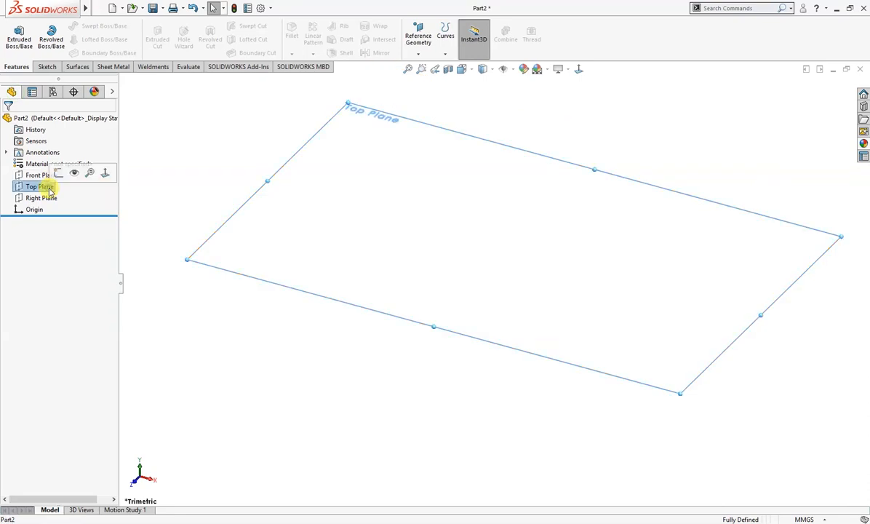
{"action": "left_click", "coordinate": [62, 172]}
{"action": "right_click_drag", "start_coordinate": [151, 203], "coordinate": [224, 213]}
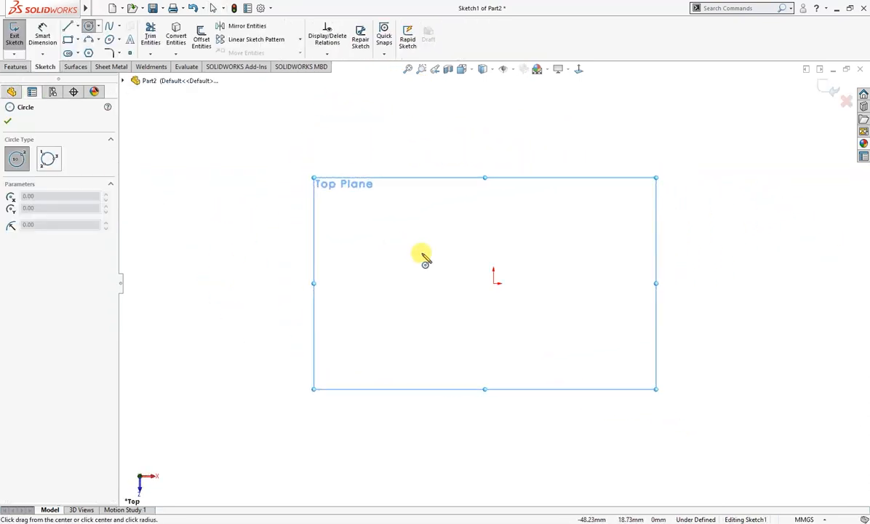
{"action": "left_click", "coordinate": [494, 282]}
{"action": "left_click", "coordinate": [550, 248]}
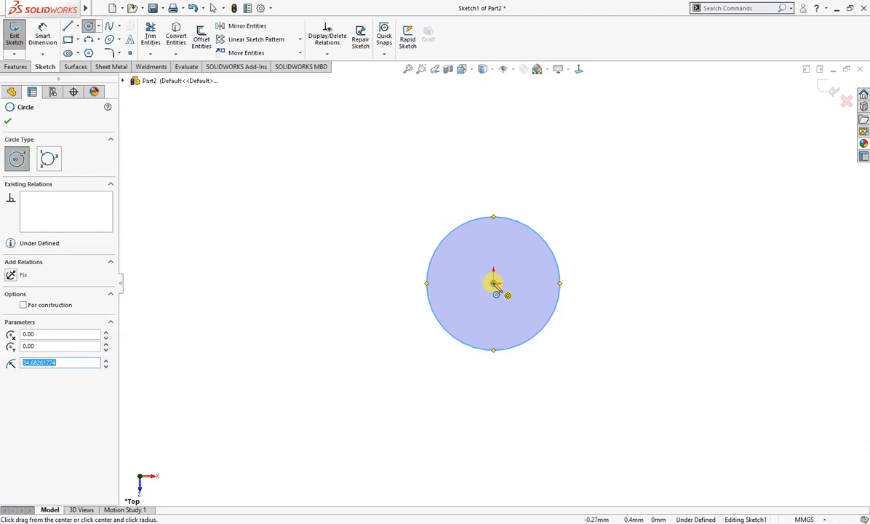
{"action": "left_click", "coordinate": [494, 282]}
{"action": "left_click", "coordinate": [509, 306]}
- Dimension the outer circle to 16 mm diameter and the inner circle to 8.5 mm diameter
{"action": "right_click_drag", "start_coordinate": [597, 318], "coordinate": [592, 284]}
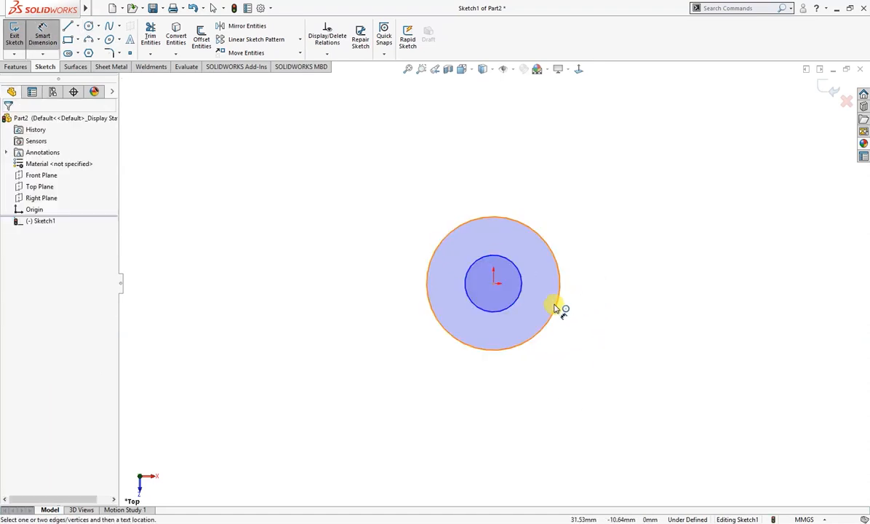
{"action": "left_click", "coordinate": [556, 313]}
{"action": "left_click", "coordinate": [583, 326]}
{"action": "type", "text": "16"}
{"action": "key", "text": "Return"}
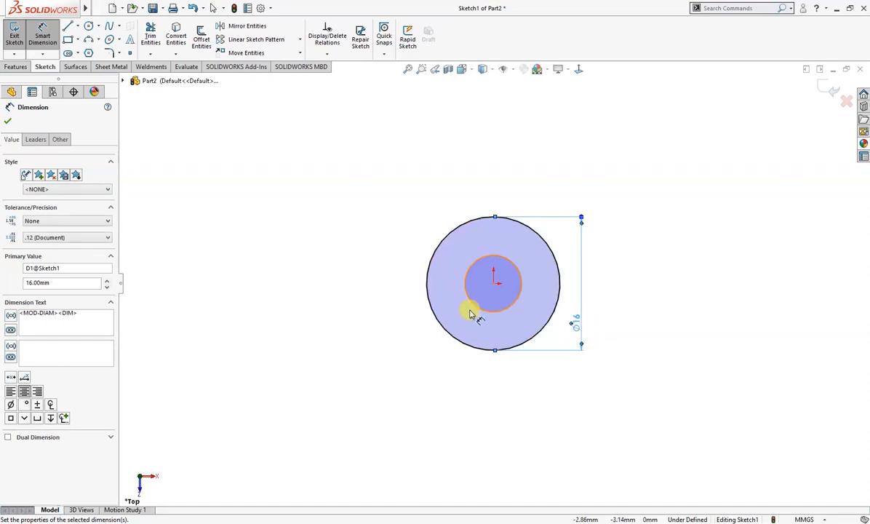
{"action": "left_click", "coordinate": [475, 311]}
{"action": "left_click", "coordinate": [401, 343]}
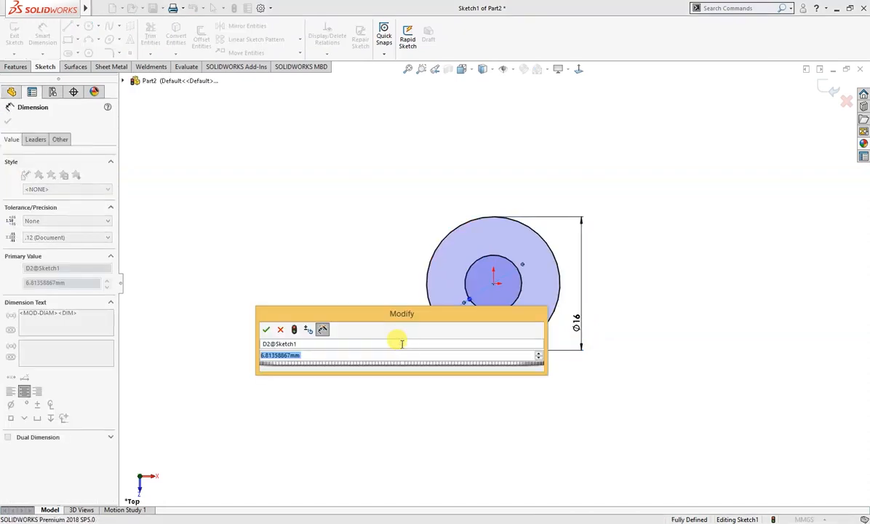
{"action": "type", "text": "5"}
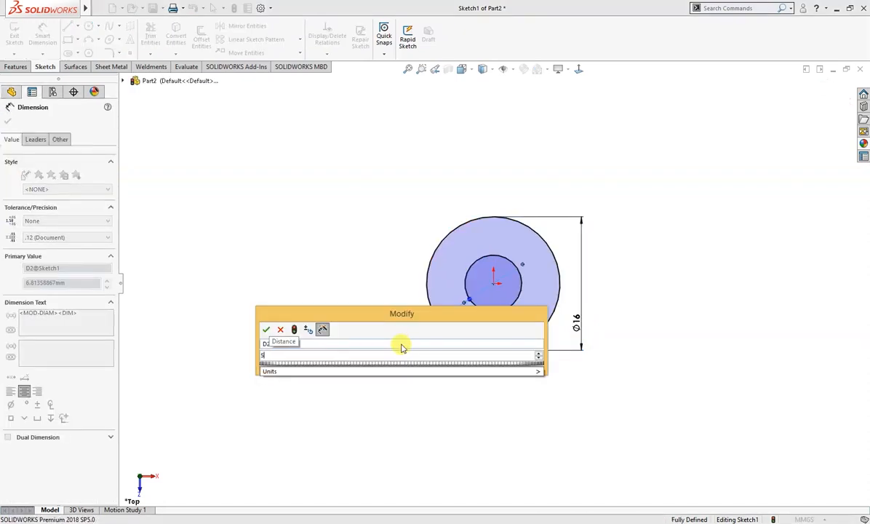
{"action": "key", "text": "BackSpace"}
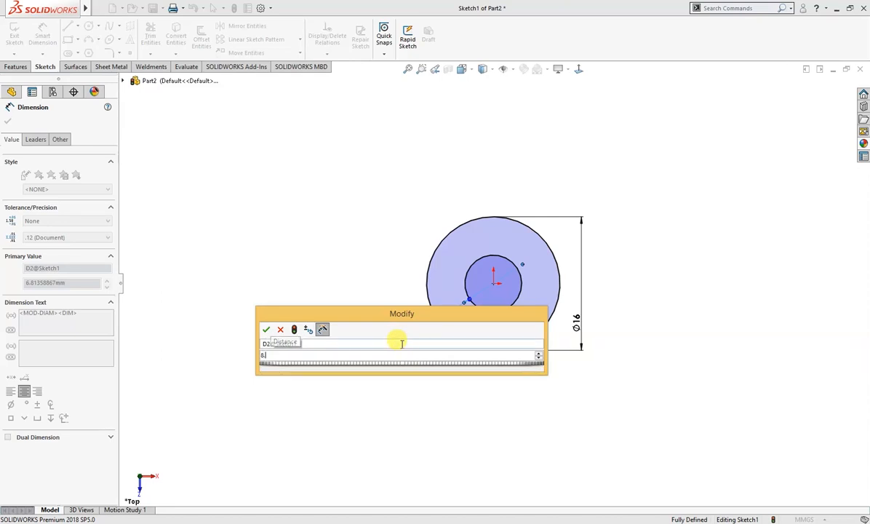
{"action": "key", "text": "Escape"}
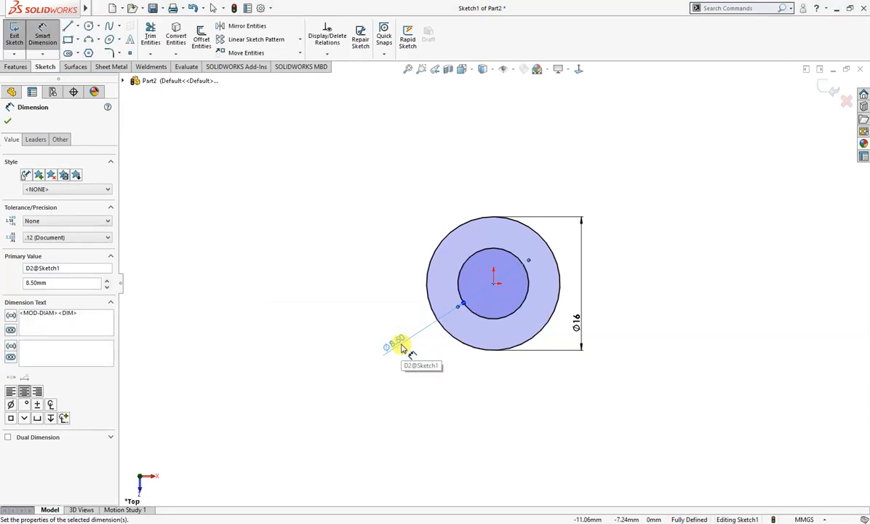
- Extrude the ring profile 1.5 mm with a blind depth
{"action": "left_click", "coordinate": [370, 225]}
{"action": "key", "text": "s"}
{"action": "left_click", "coordinate": [441, 312]}
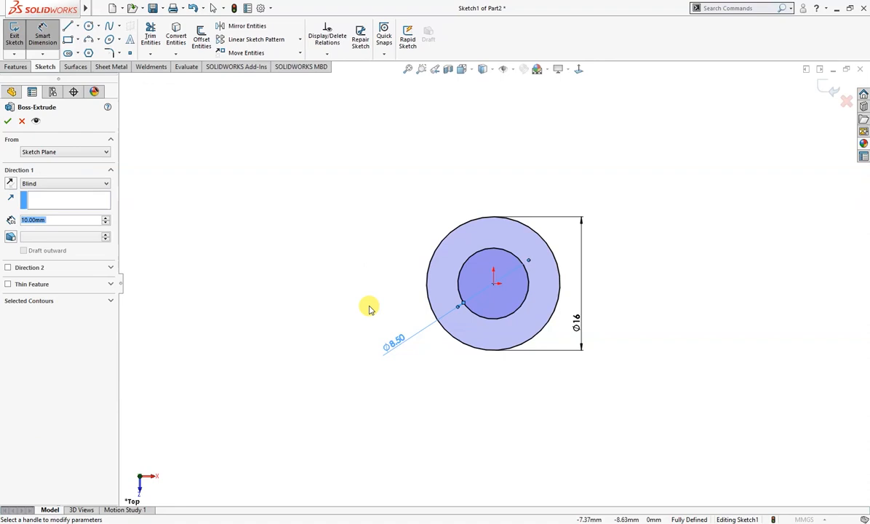
{"action": "type", "text": "1.5"}
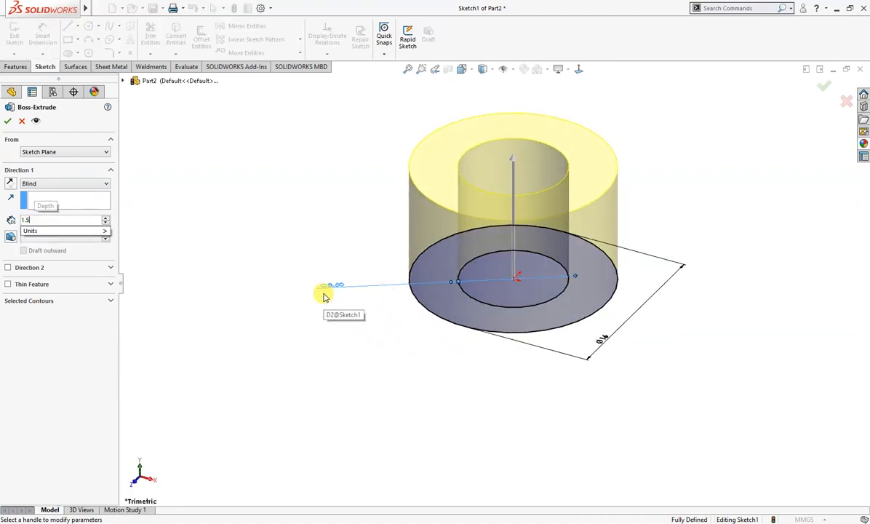
{"action": "key", "text": "Return"}
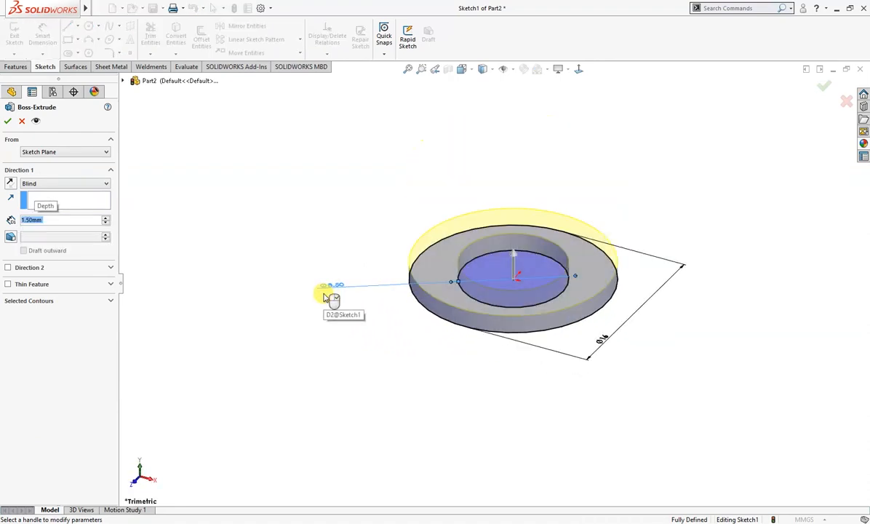
{"action": "left_click", "coordinate": [8, 121]}
- Apply the chromium plate appearance from the Metal > Chrome library to the washer body
{"action": "middle_click_drag", "start_coordinate": [267, 238], "coordinate": [324, 309]}
{"action": "right_click_drag", "start_coordinate": [293, 303], "coordinate": [335, 275]}
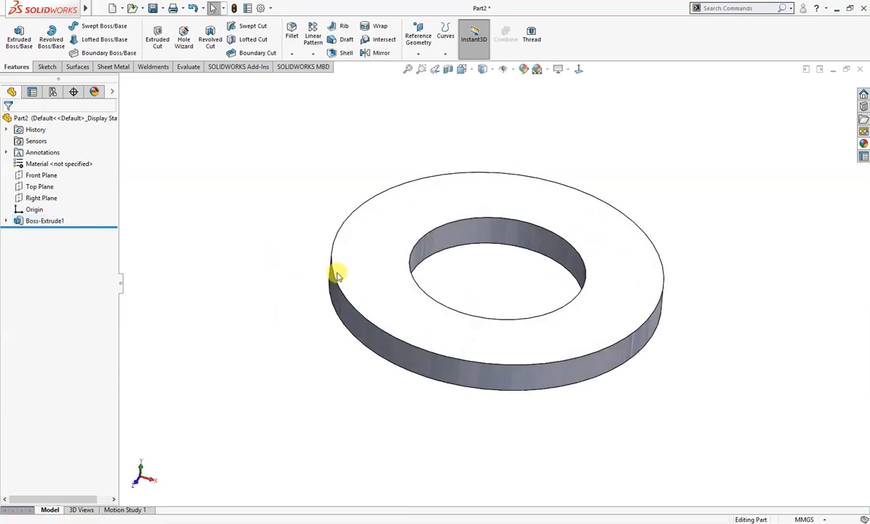
{"action": "left_click", "coordinate": [864, 144]}
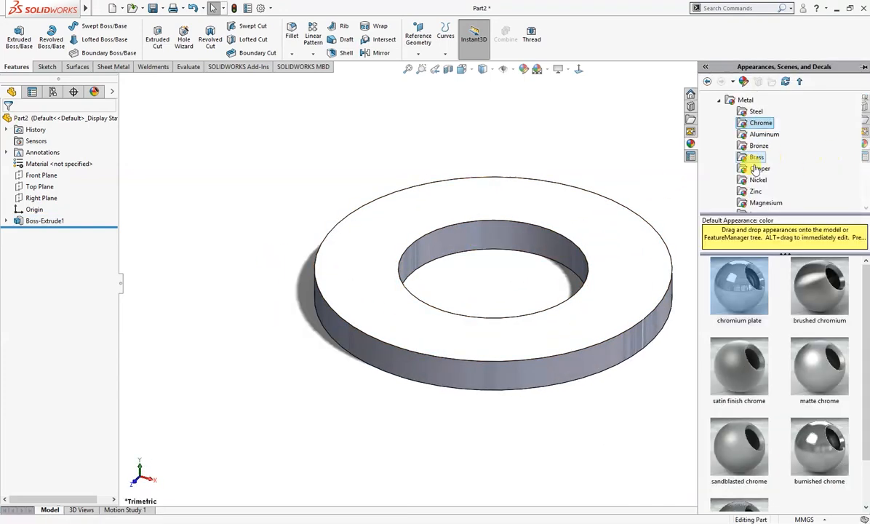
{"action": "left_click_drag", "start_coordinate": [739, 288], "coordinate": [553, 395]}
{"action": "mouse_move", "coordinate": [544, 408]}
{"action": "middle_mouse_down"}
{"action": "mouse_move", "coordinate": [627, 388]}
{"action": "mouse_move", "coordinate": [558, 403]}
{"action": "middle_mouse_up"}
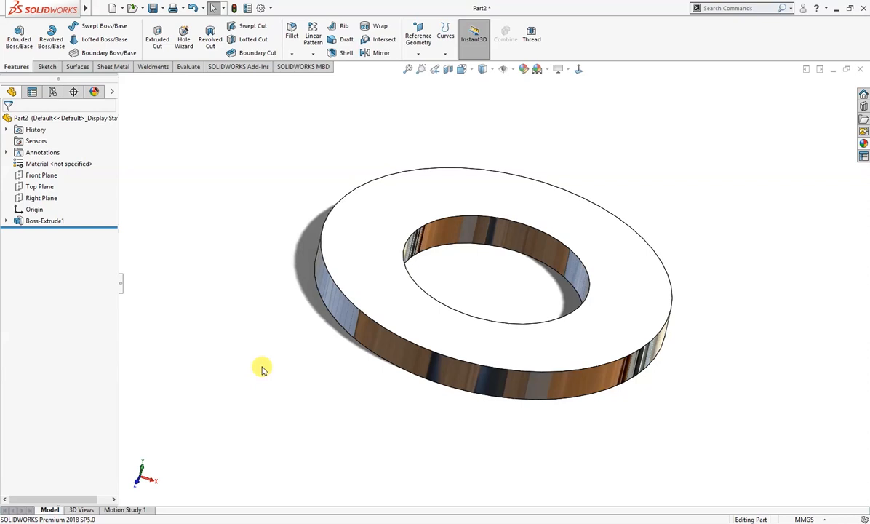
{"action": "right_click_drag", "start_coordinate": [239, 364], "coordinate": [291, 320]}
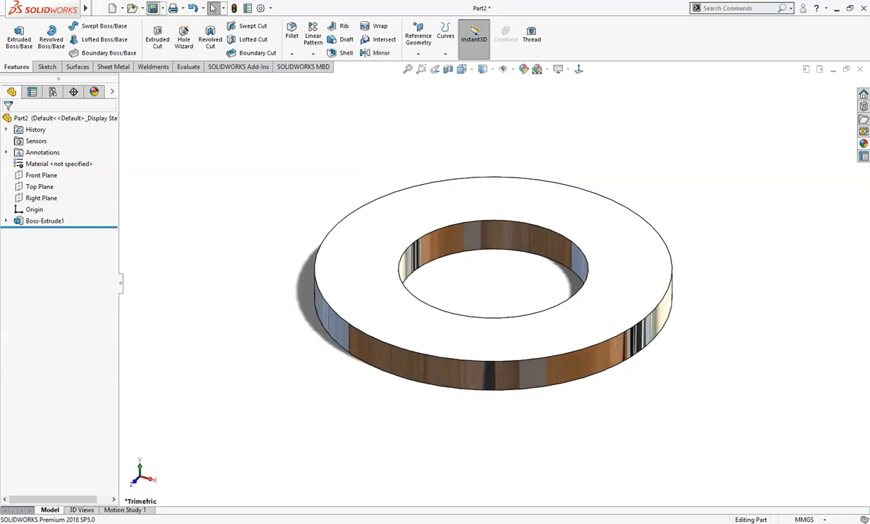
- Save the part as Washer in the Pipe Clamp folder and close it
{"action": "left_click", "coordinate": [153, 8]}
{"action": "type", "text": "Washer"}
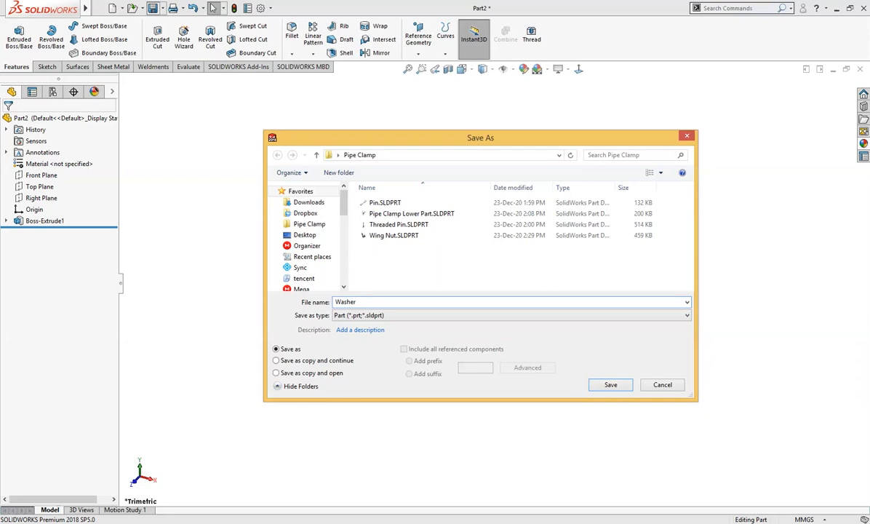
{"action": "left_click", "coordinate": [610, 386]}
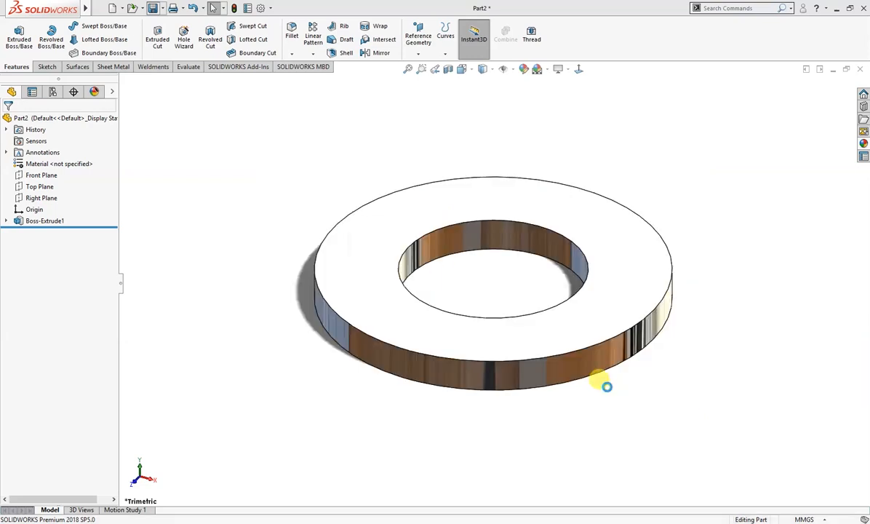
{"action": "left_click", "coordinate": [861, 71]}
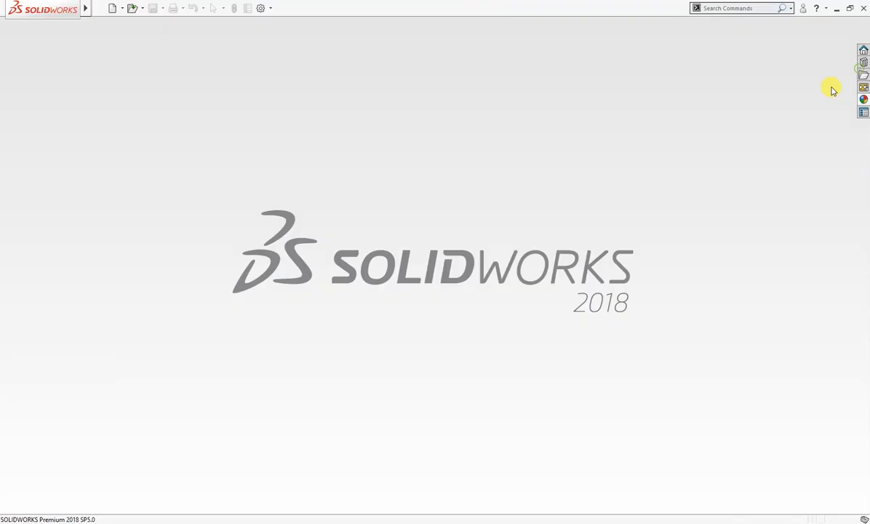
- Create a new part document
{"action": "left_click", "coordinate": [112, 8]}
{"action": "left_click", "coordinate": [248, 203]}
{"action": "left_click", "coordinate": [412, 399]}
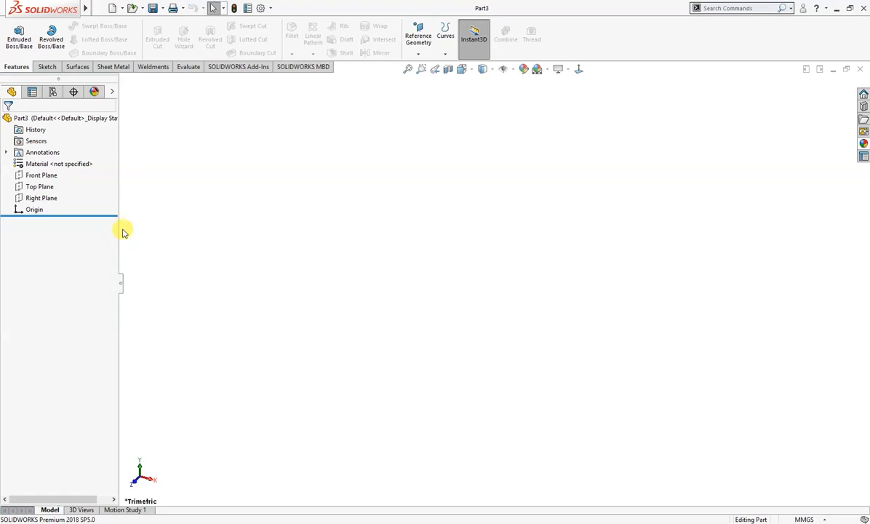
- Sketch two concentric circles centred on the origin on the Front Plane, the inner one about 84 mm in diameter
{"action": "left_click", "coordinate": [40, 175]}
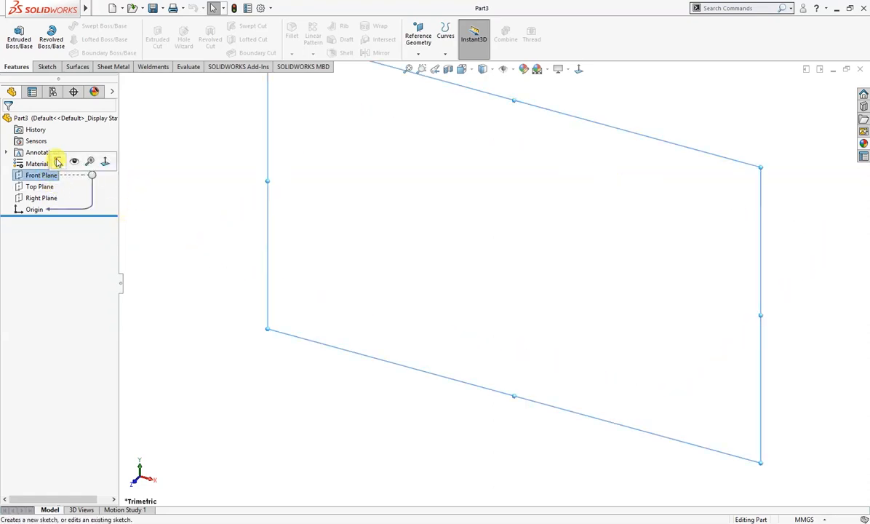
{"action": "left_click", "coordinate": [59, 162]}
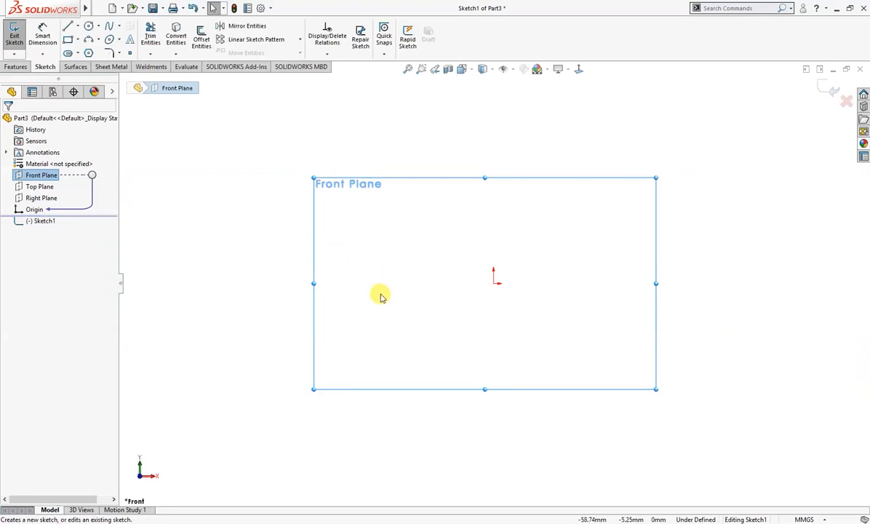
{"action": "right_click_drag", "start_coordinate": [378, 297], "coordinate": [406, 291]}
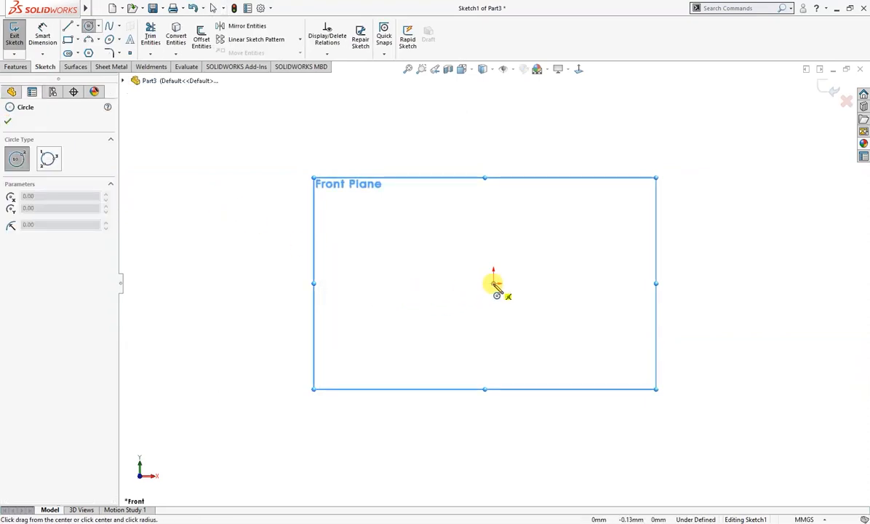
{"action": "left_click", "coordinate": [494, 283]}
{"action": "left_click", "coordinate": [530, 212]}
{"action": "left_click", "coordinate": [494, 283]}
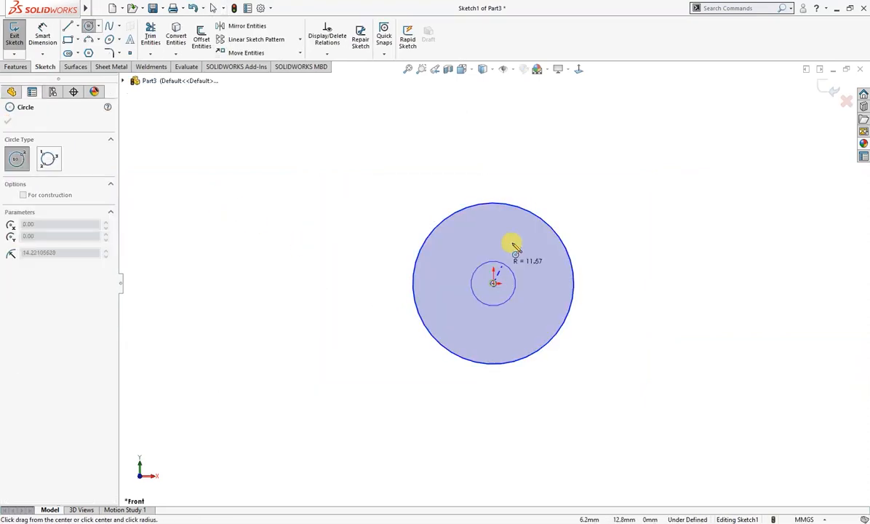
{"action": "left_click", "coordinate": [539, 195]}
- Dimension the inner circle to 50 mm diameter and the outer circle to 63 mm diameter
{"action": "right_click_drag", "start_coordinate": [614, 272], "coordinate": [608, 213]}
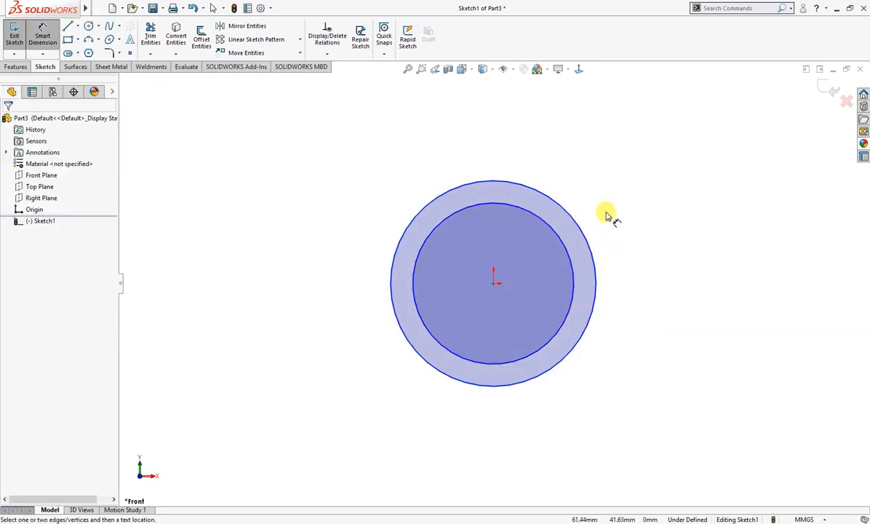
{"action": "left_click", "coordinate": [573, 289]}
{"action": "left_click", "coordinate": [647, 324]}
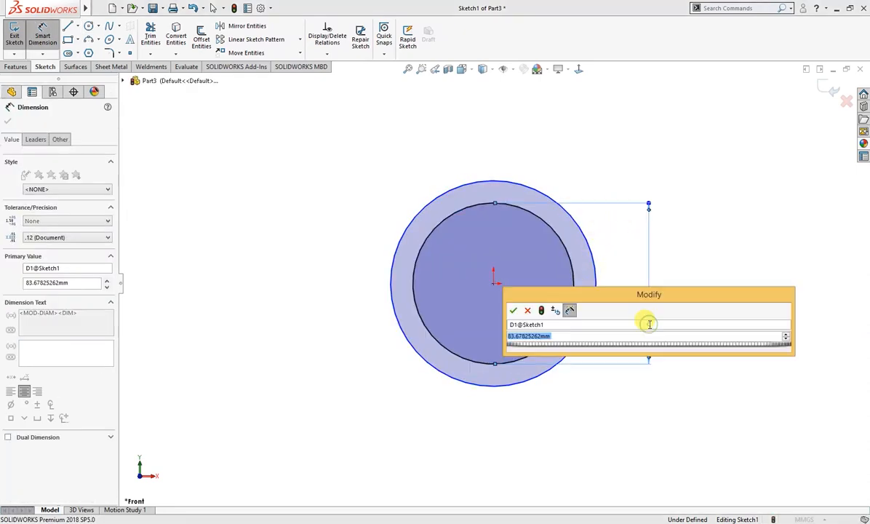
{"action": "type", "text": "50"}
{"action": "key", "text": "Return"}
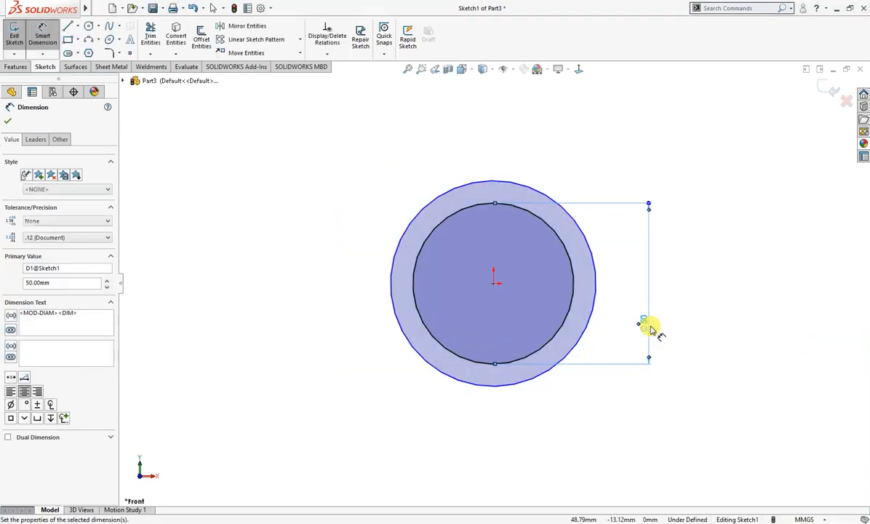
{"action": "left_click", "coordinate": [597, 317]}
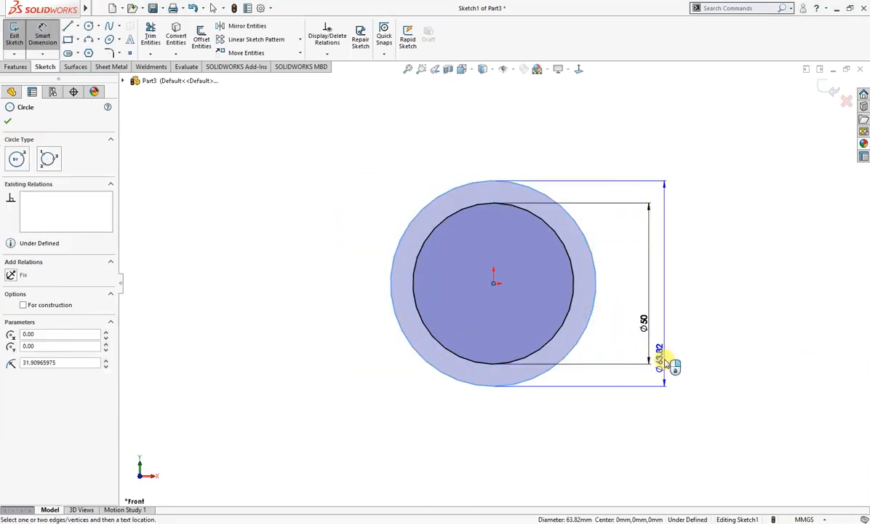
{"action": "left_click", "coordinate": [666, 359]}
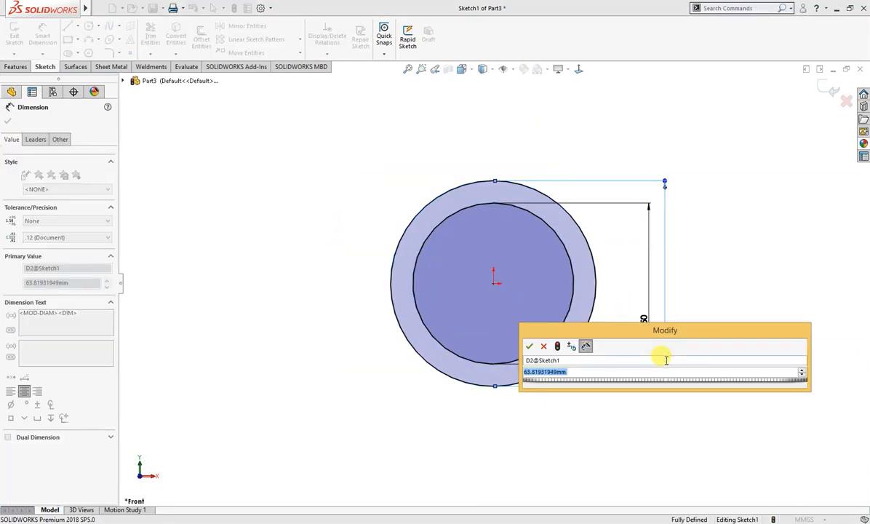
{"action": "type", "text": "50"}
{"action": "key", "text": "Return"}
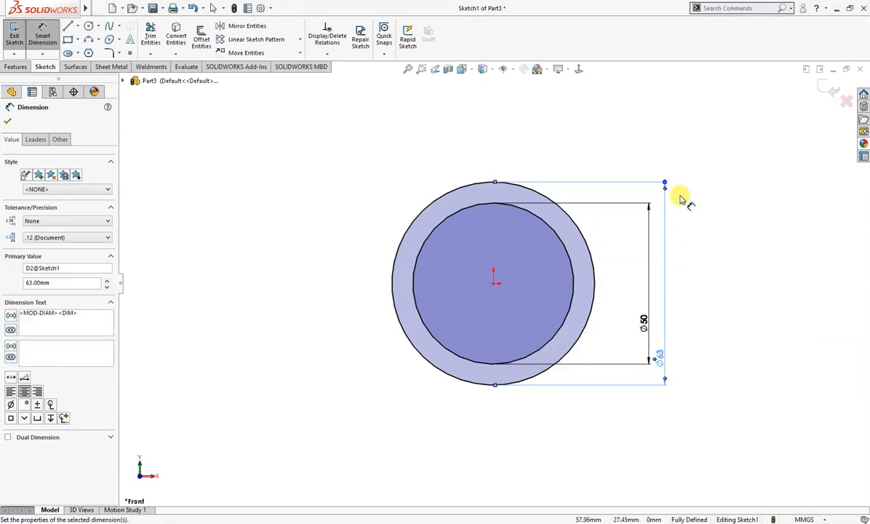
{"action": "left_click", "coordinate": [715, 243]}
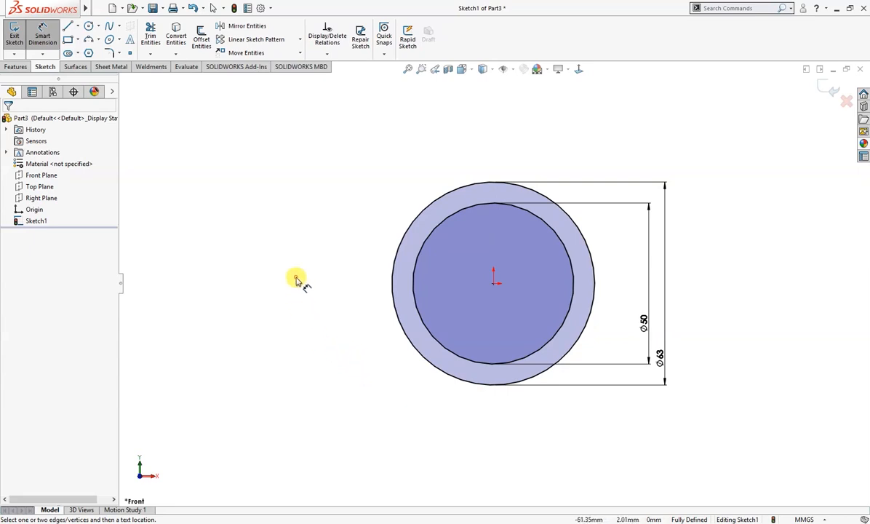
- Sketch two small concentric circles level with the origin, about 37.5 mm to its left, the larger about 7.3 mm in radius
{"action": "right_click_drag", "start_coordinate": [280, 262], "coordinate": [357, 283]}
{"action": "left_click_drag", "start_coordinate": [372, 283], "coordinate": [380, 306]}
{"action": "right_click_drag", "start_coordinate": [372, 330], "coordinate": [377, 308]}
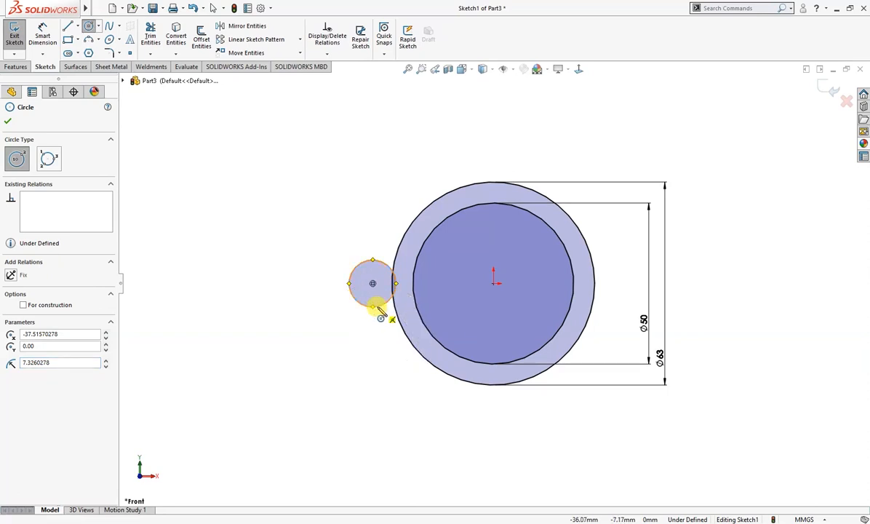
{"action": "mouse_move", "coordinate": [372, 283]}
{"action": "left_mouse_down"}
{"action": "mouse_move", "coordinate": [382, 291]}
{"action": "mouse_move", "coordinate": [334, 342]}
{"action": "mouse_move", "coordinate": [362, 285]}
{"action": "left_mouse_up"}
- Dimension the larger of the two small circles to 13 mm diameter
{"action": "right_click_drag", "start_coordinate": [324, 348], "coordinate": [320, 281]}
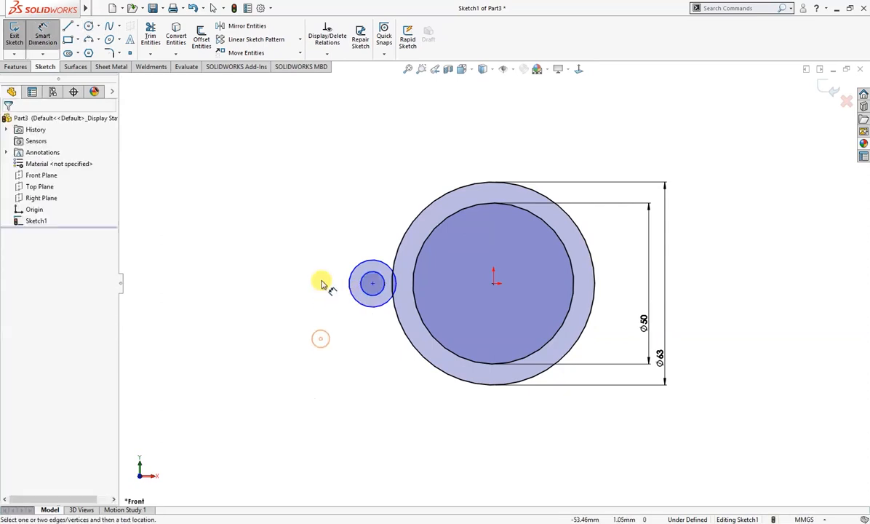
{"action": "left_click", "coordinate": [364, 294]}
{"action": "left_click", "coordinate": [290, 331]}
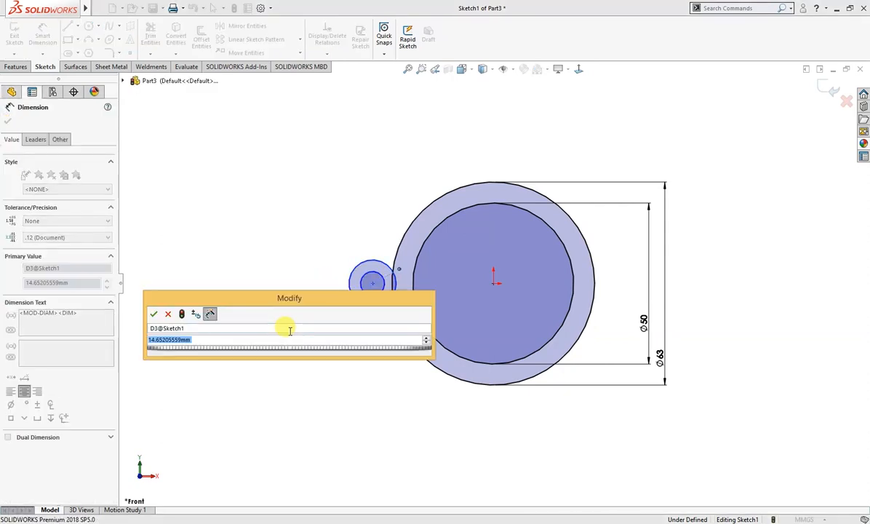
{"action": "type", "text": "13"}
{"action": "key", "text": "Return"}
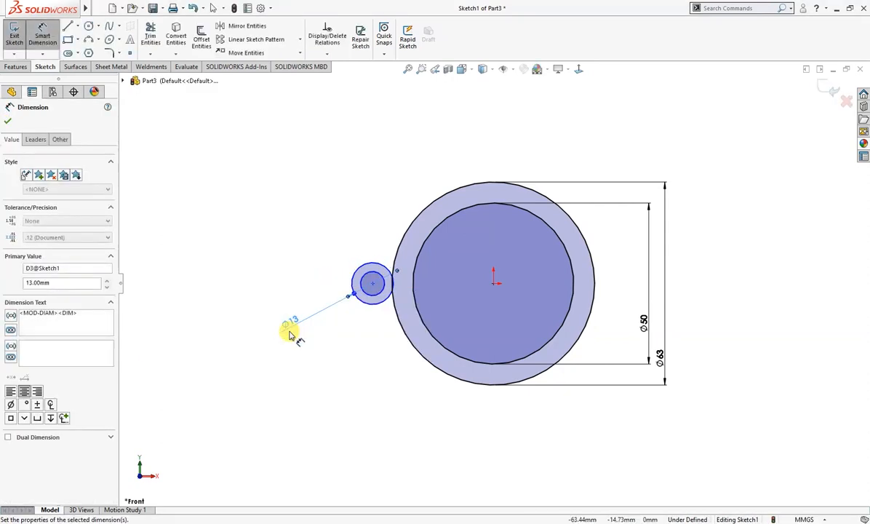
- Dimension the smaller hinge circle to 6.5 mm diameter
{"action": "left_click", "coordinate": [378, 293]}
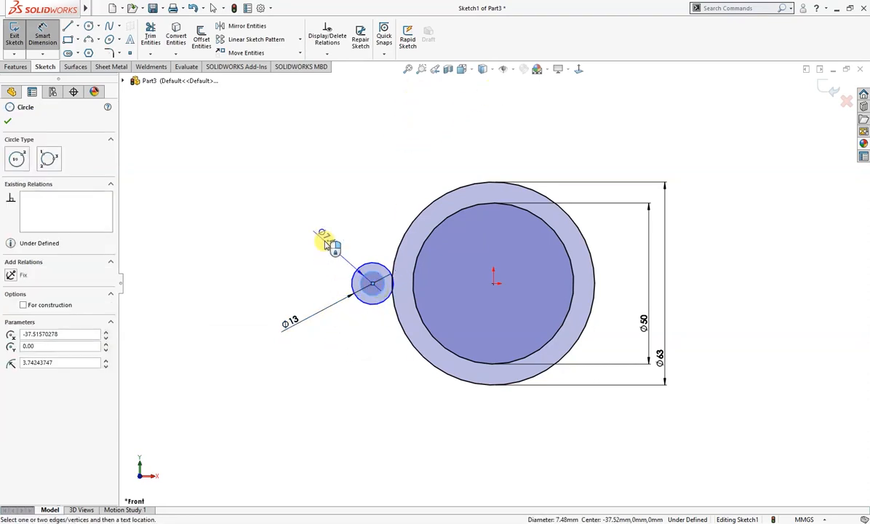
{"action": "left_click", "coordinate": [329, 251]}
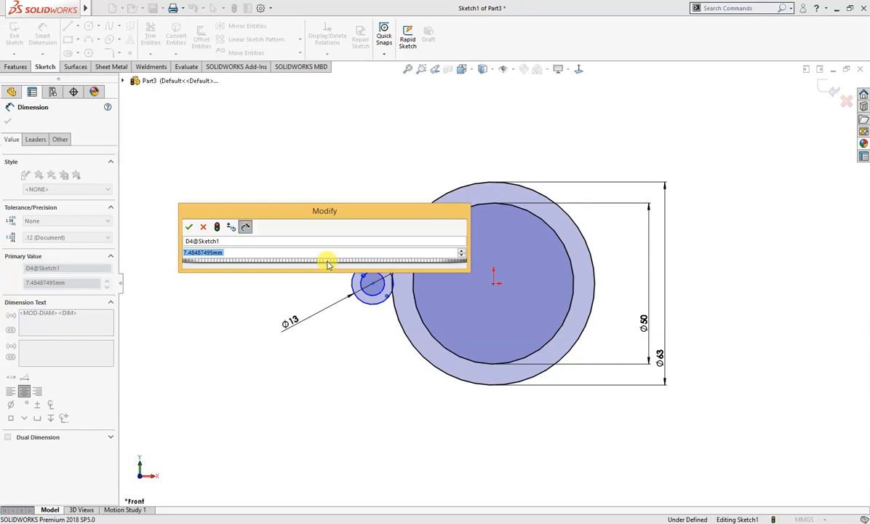
{"action": "type", "text": "6.5"}
{"action": "key", "text": "Return"}
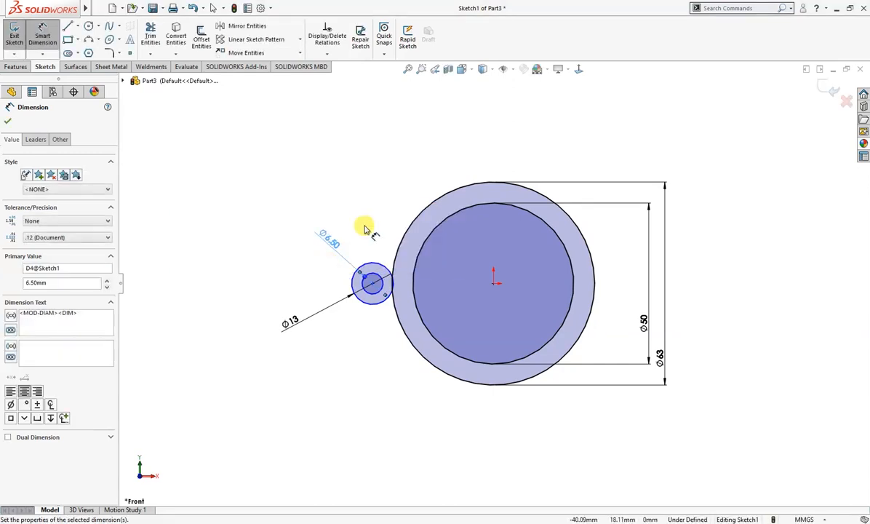
{"action": "key", "text": "Escape"}
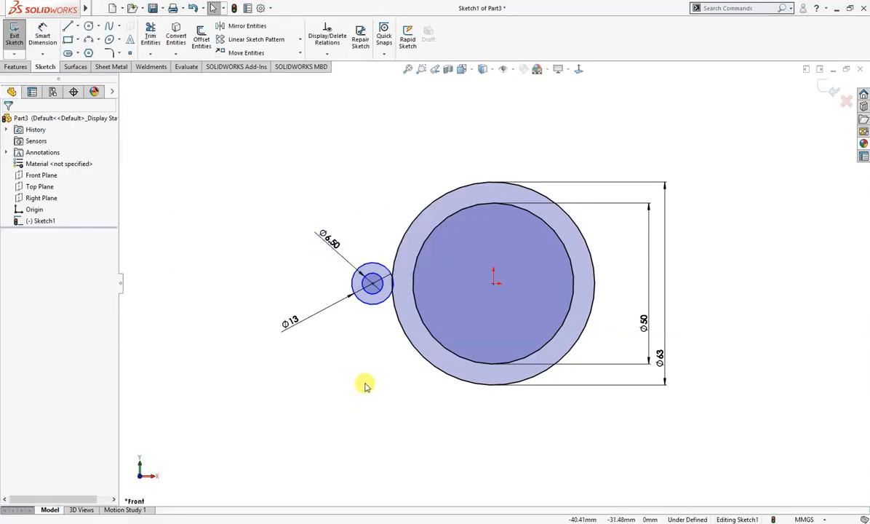
- Make the 13 mm circle tangent to the 50 mm circle and align its centre horizontally with the origin
{"action": "left_click", "coordinate": [391, 299]}
{"action": "left_click", "coordinate": [414, 284], "text": "ctrl"}
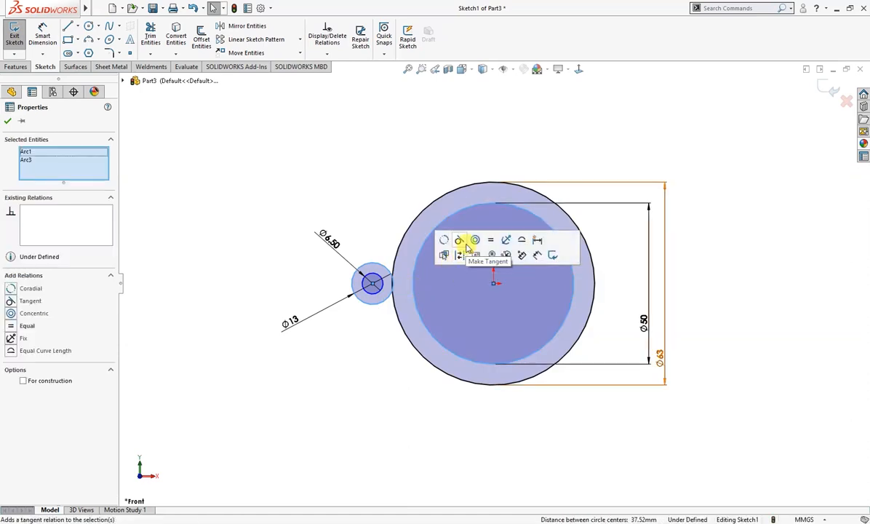
{"action": "left_click", "coordinate": [459, 245]}
{"action": "left_click", "coordinate": [391, 379]}
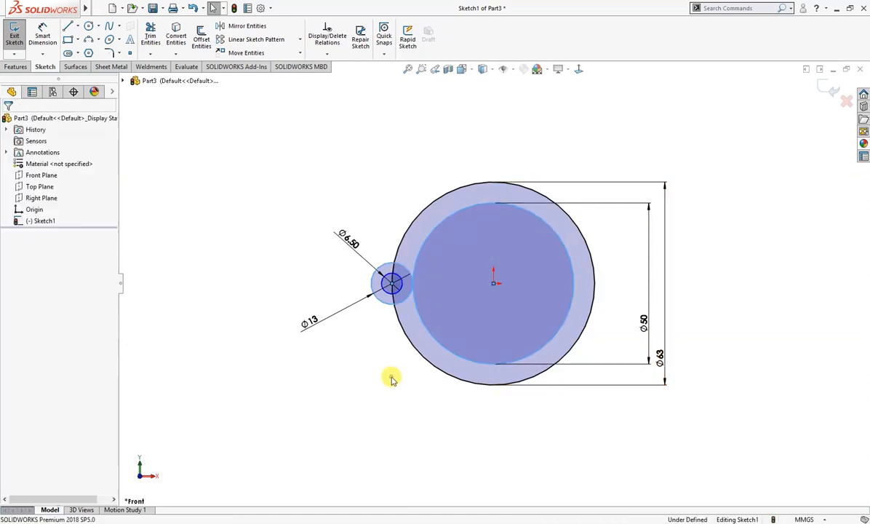
{"action": "left_click", "coordinate": [393, 286]}
{"action": "left_click", "coordinate": [492, 285], "text": "ctrl"}
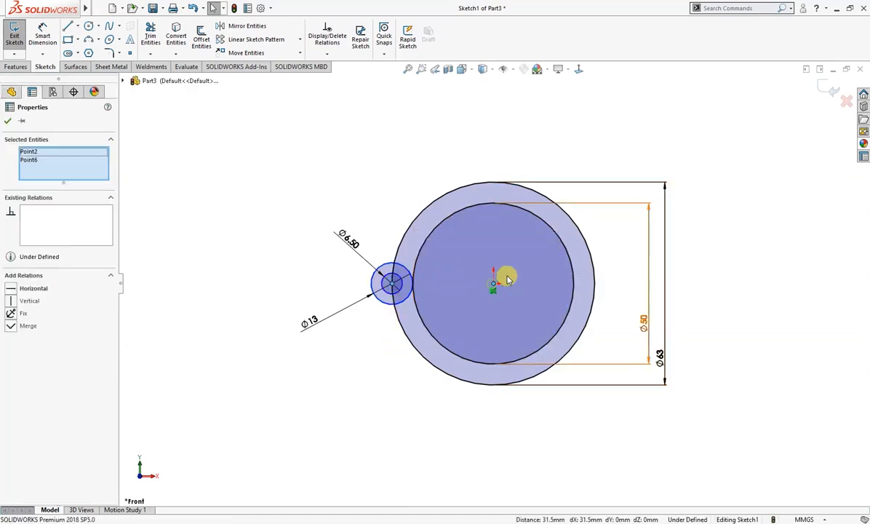
{"action": "left_click", "coordinate": [523, 240]}
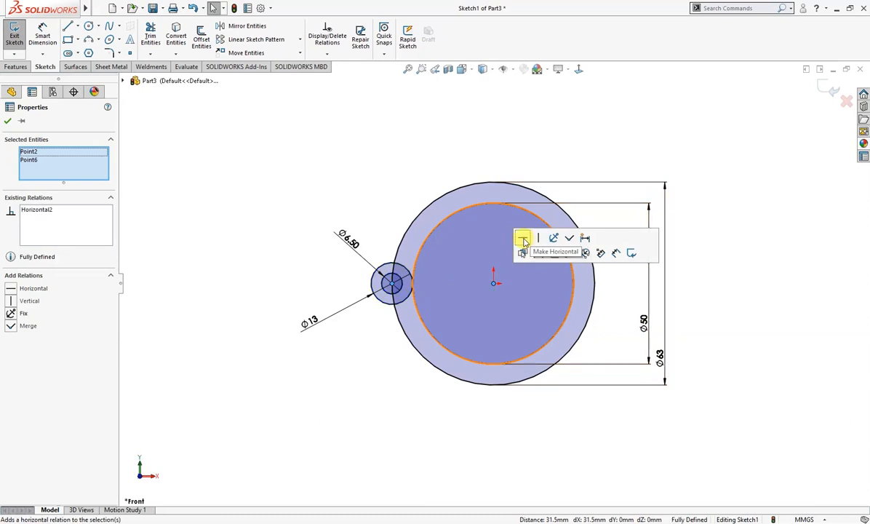
{"action": "left_click", "coordinate": [384, 365]}
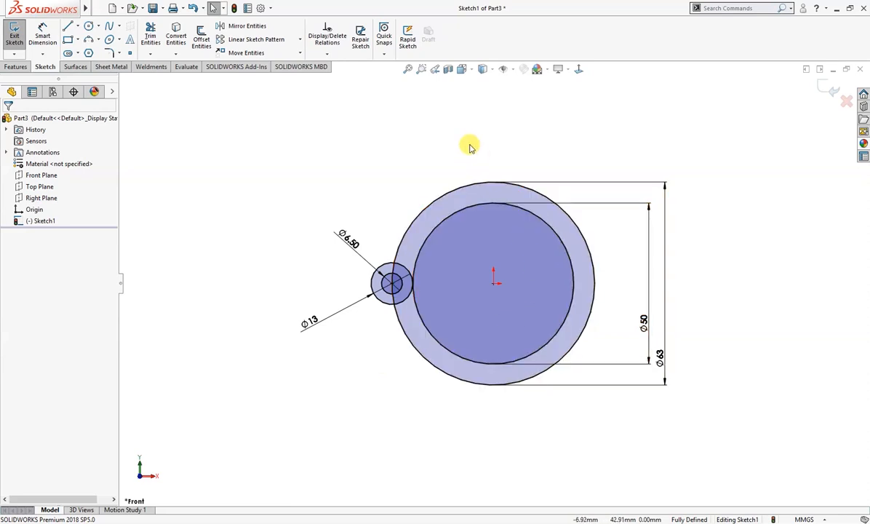
- Sketch an open-ended tab of three lines about 6 mm high, running from inside the ring past its right side, above the origin
{"action": "right_click_drag", "start_coordinate": [456, 133], "coordinate": [418, 182]}
{"action": "left_click_drag", "start_coordinate": [530, 234], "coordinate": [639, 234]}
{"action": "mouse_move", "coordinate": [536, 254]}
{"action": "left_mouse_down"}
{"action": "mouse_move", "coordinate": [636, 257]}
{"action": "mouse_move", "coordinate": [639, 234]}
{"action": "left_mouse_up"}
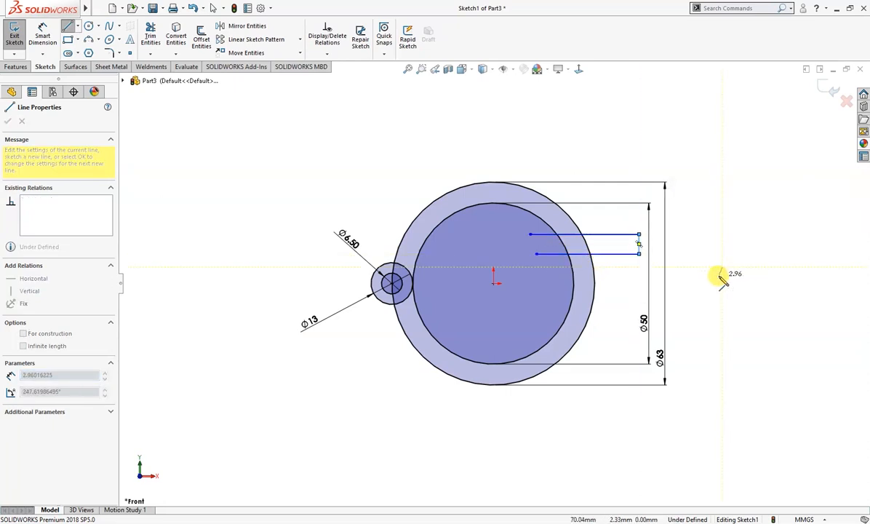
{"action": "key", "text": "Escape"}
- Dimension the tab's vertical end line to 6.5 mm
{"action": "key", "text": "d"}
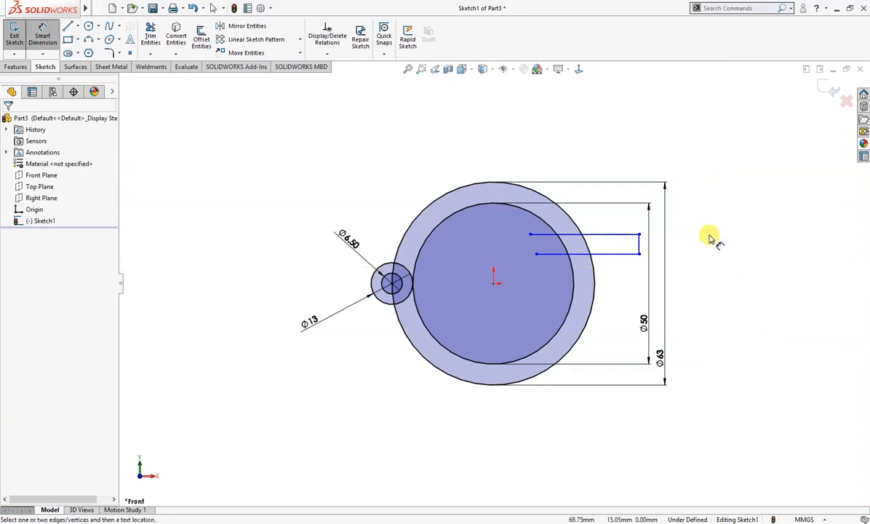
{"action": "left_click", "coordinate": [640, 247]}
{"action": "left_click", "coordinate": [697, 245]}
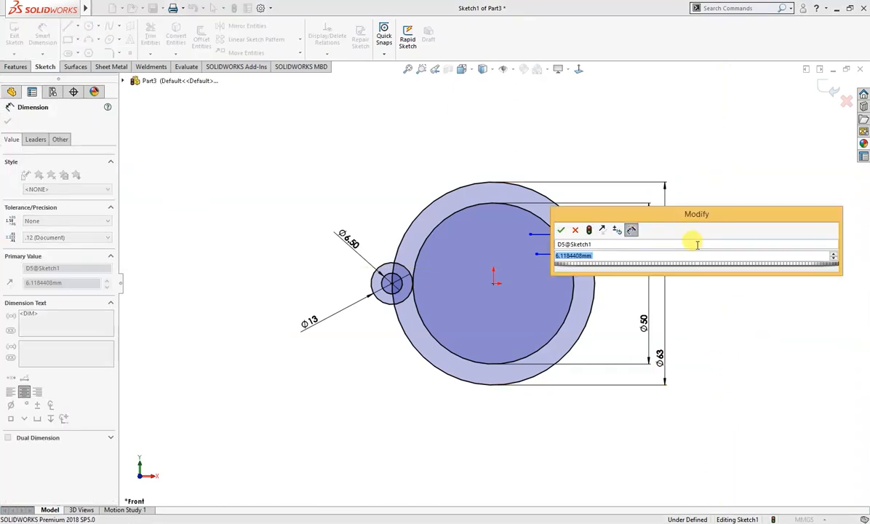
{"action": "type", "text": "6.5"}
{"action": "key", "text": "Return"}
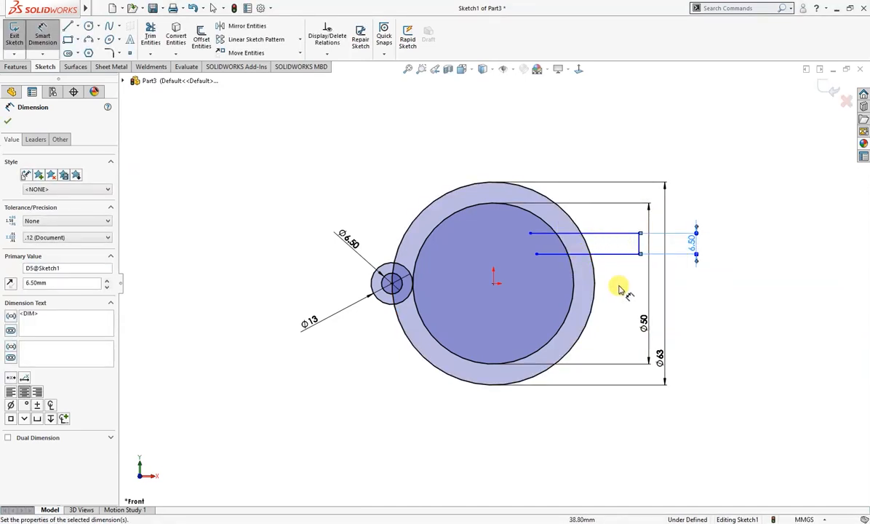
- Try trimming both tab lines back to the outer ring circle, and undo that trim
{"action": "right_click_drag", "start_coordinate": [624, 288], "coordinate": [645, 310]}
{"action": "left_click_drag", "start_coordinate": [565, 226], "coordinate": [584, 266]}
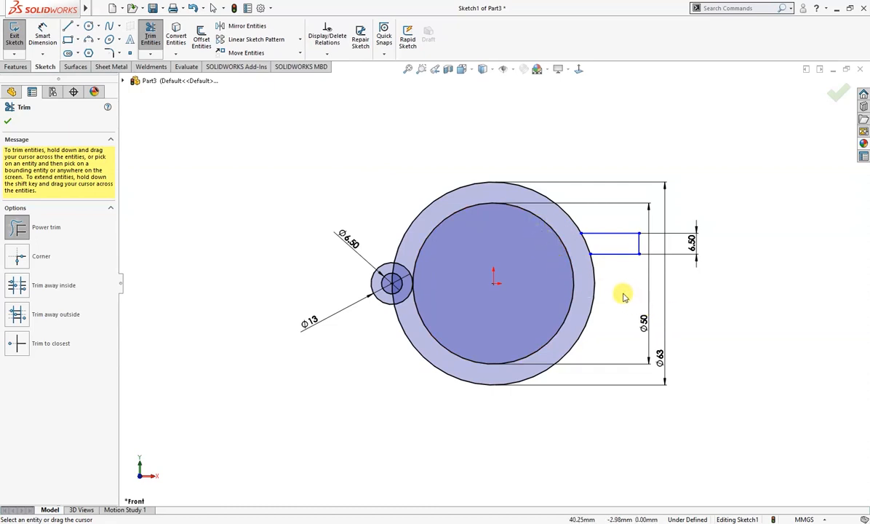
{"action": "key", "text": "Escape"}
{"action": "key", "text": "ctrl+z"}
{"action": "right_click_drag", "start_coordinate": [620, 275], "coordinate": [636, 312]}
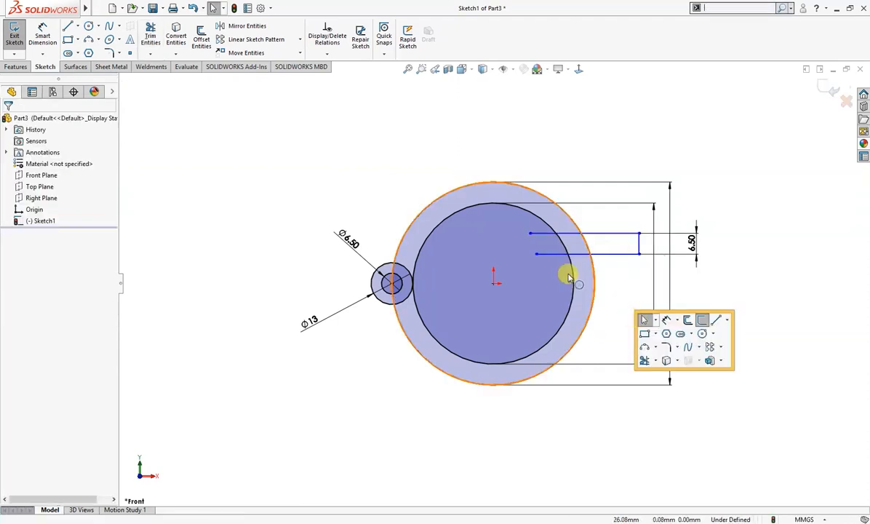
{"action": "left_click", "coordinate": [555, 242]}
{"action": "left_click", "coordinate": [551, 248]}
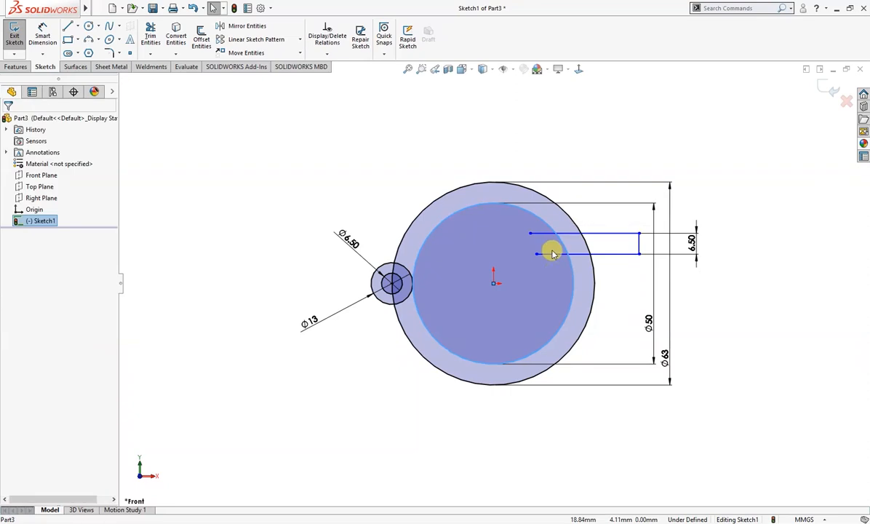
- Trim the tab lines and both ring circles to leave an upper curved arm running from the hinge circles into the tab
{"action": "right_click_drag", "start_coordinate": [616, 294], "coordinate": [634, 329]}
{"action": "left_click_drag", "start_coordinate": [553, 270], "coordinate": [553, 250]}
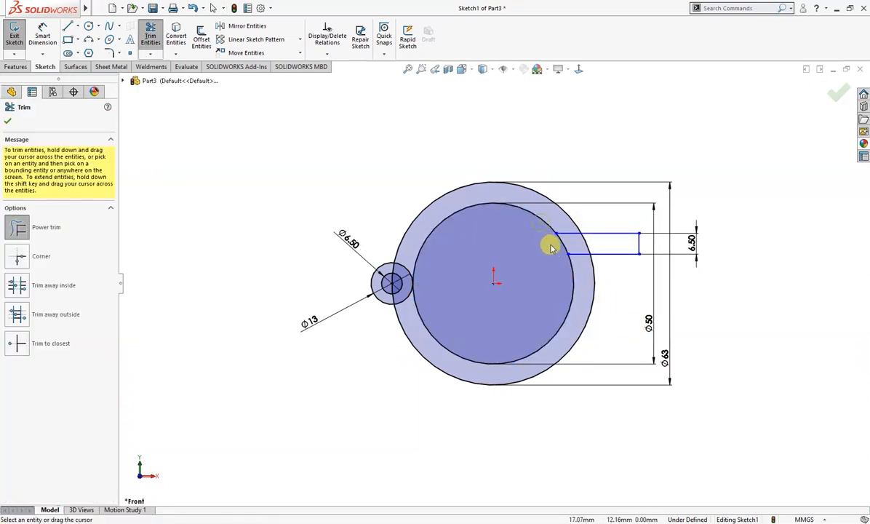
{"action": "mouse_move", "coordinate": [592, 245]}
{"action": "left_mouse_down"}
{"action": "mouse_move", "coordinate": [613, 272]}
{"action": "mouse_move", "coordinate": [571, 304]}
{"action": "left_mouse_up"}
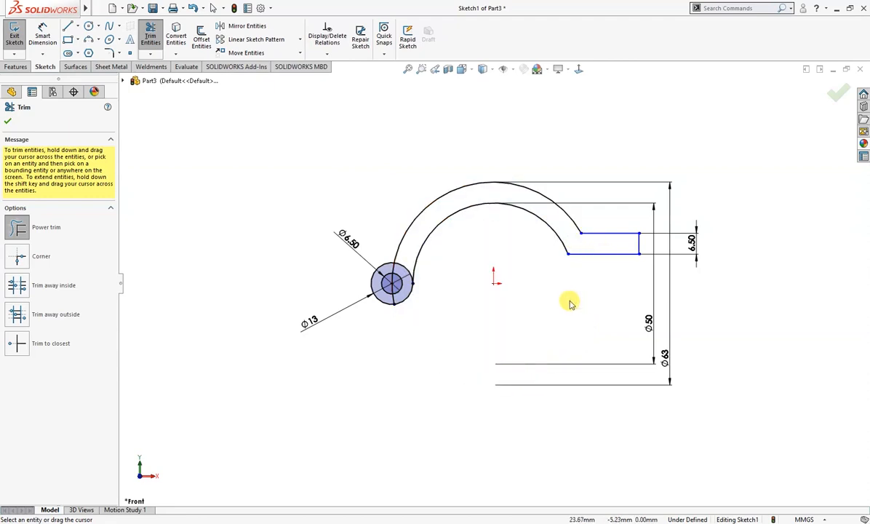
{"action": "key", "text": "Escape"}
- Dimension the tab's upper line to 16 mm long
{"action": "right_click_drag", "start_coordinate": [580, 317], "coordinate": [582, 271]}
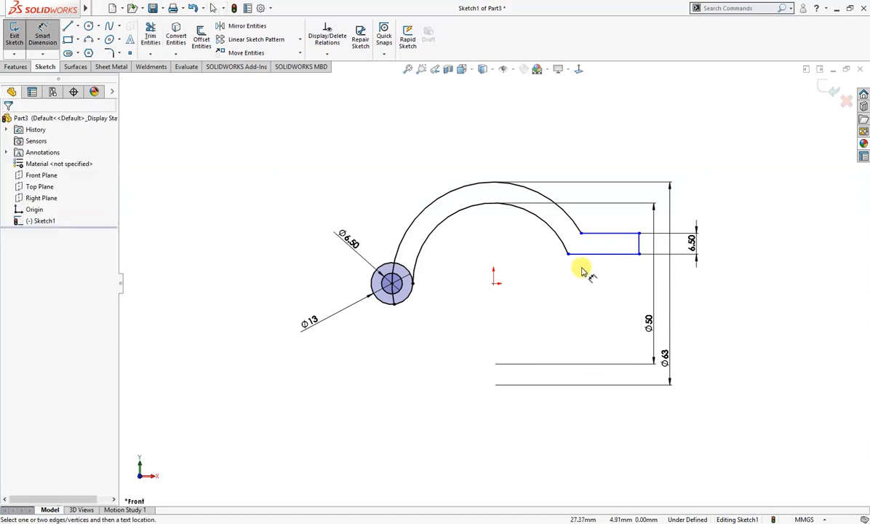
{"action": "left_click", "coordinate": [604, 233]}
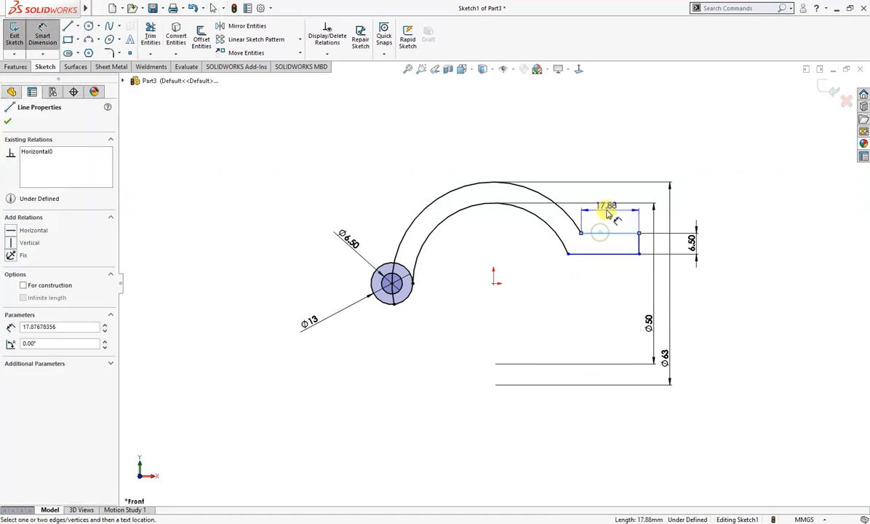
{"action": "left_click", "coordinate": [609, 208]}
{"action": "type", "text": "16"}
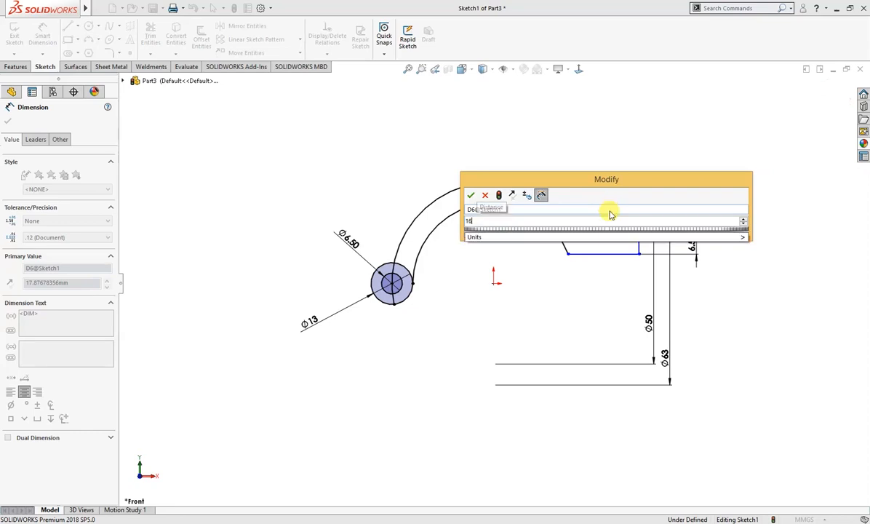
{"action": "key", "text": "Return"}
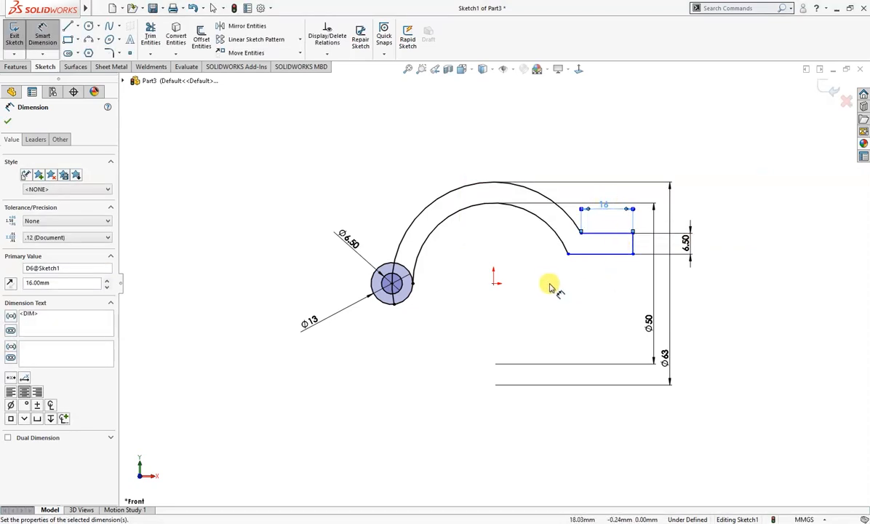
- Dimension the tab's lower line 13.9 mm above the origin and reposition that dimension between the tab and the origin level
{"action": "left_click", "coordinate": [587, 255]}
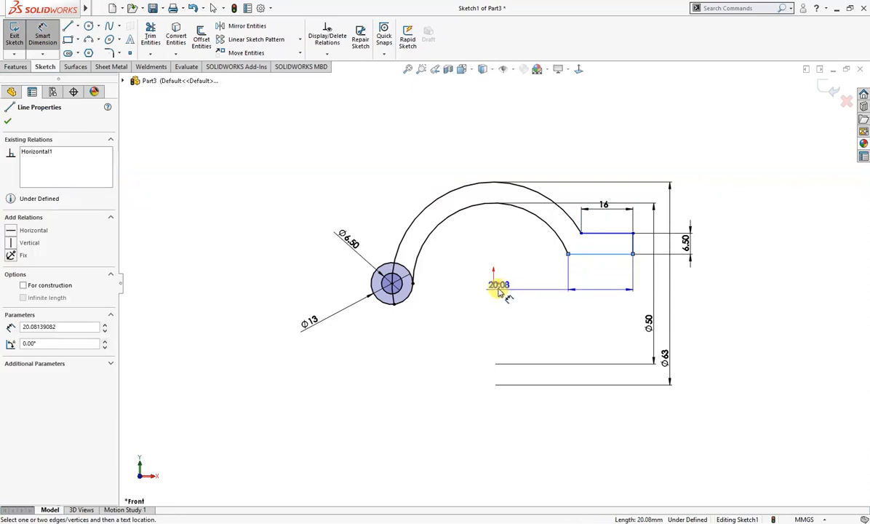
{"action": "left_click", "coordinate": [495, 283]}
{"action": "left_click", "coordinate": [595, 283]}
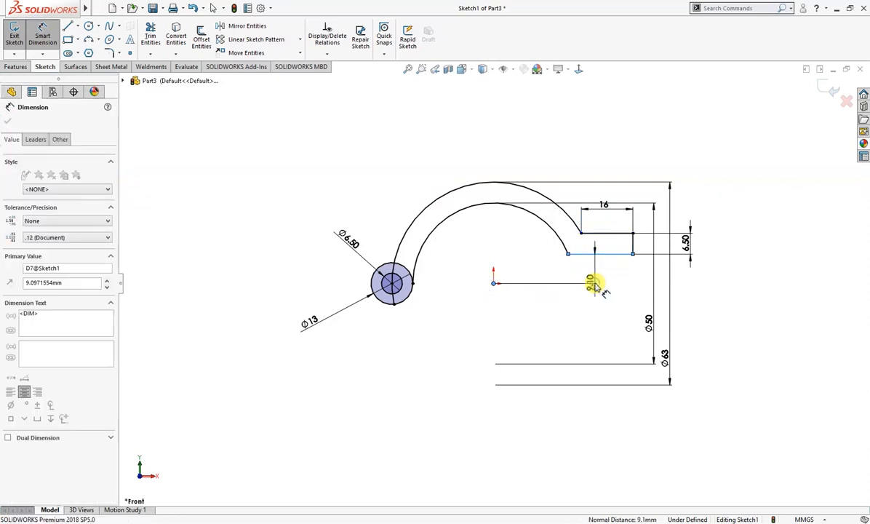
{"action": "type", "text": "13"}
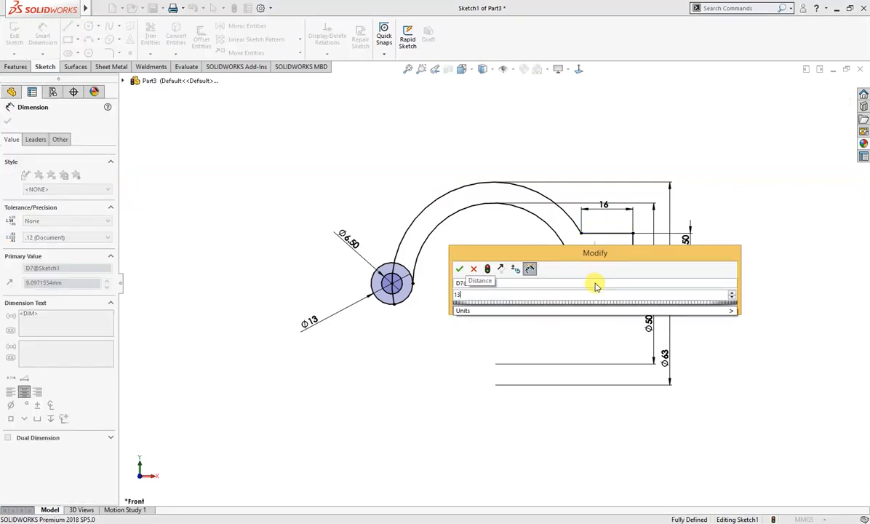
{"action": "type", "text": ".9"}
{"action": "key", "text": "Return"}
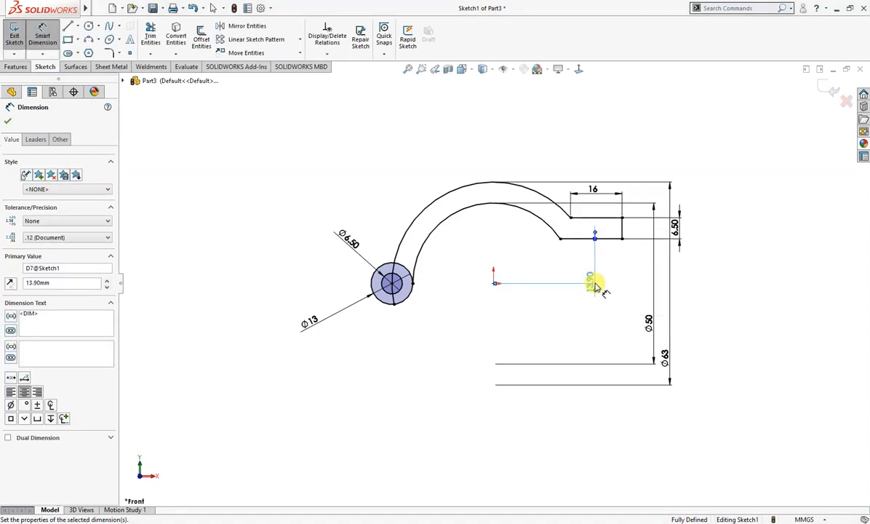
{"action": "left_click", "coordinate": [594, 271]}
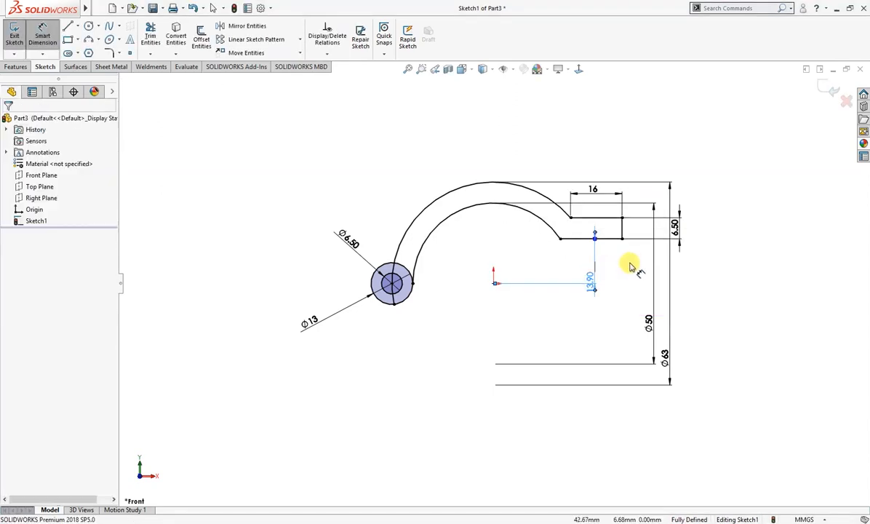
{"action": "left_click", "coordinate": [624, 273]}
{"action": "left_click_drag", "start_coordinate": [589, 290], "coordinate": [599, 265]}
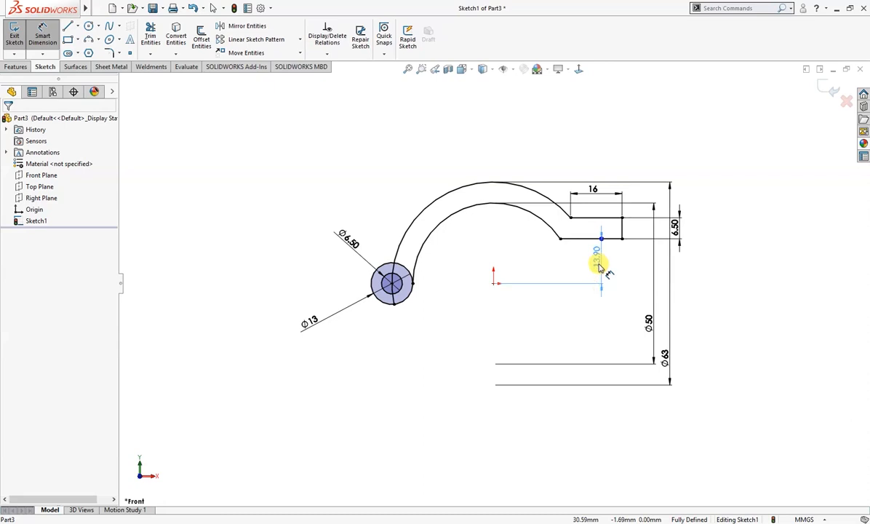
{"action": "left_click", "coordinate": [586, 301]}
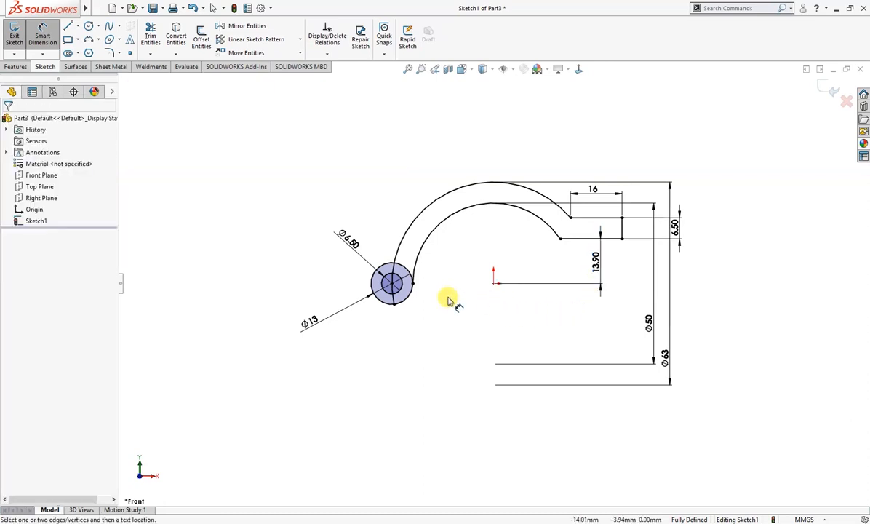
- Remove the leftover pieces of the outer ring arc inside the 13 mm hinge circle
{"action": "right_click_drag", "start_coordinate": [420, 274], "coordinate": [468, 304]}
{"action": "scroll", "coordinate": [422, 286], "scroll_direction": "down", "scroll_amount": 2}
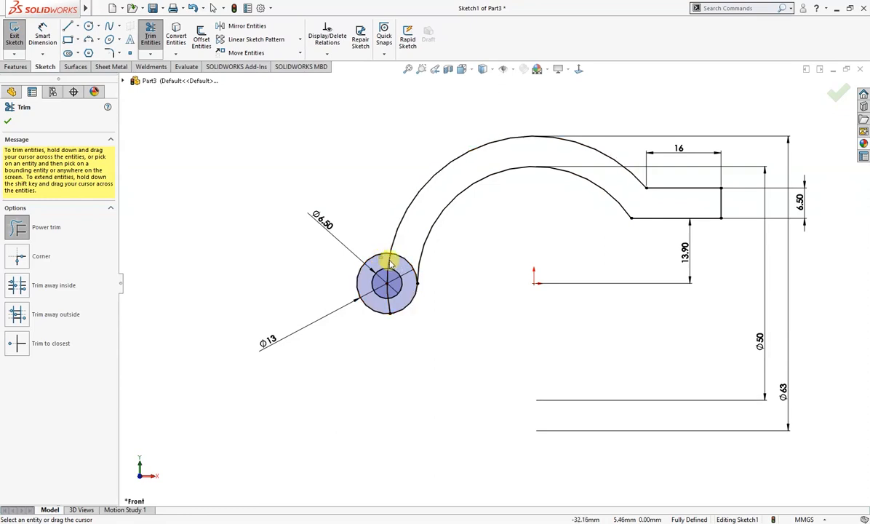
{"action": "key", "text": "Escape"}
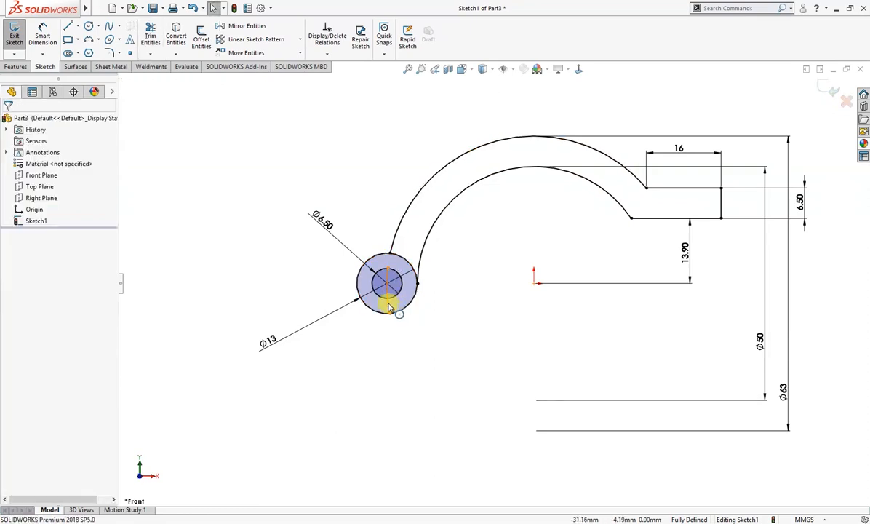
{"action": "left_click", "coordinate": [390, 308]}
{"action": "key", "text": "Escape"}
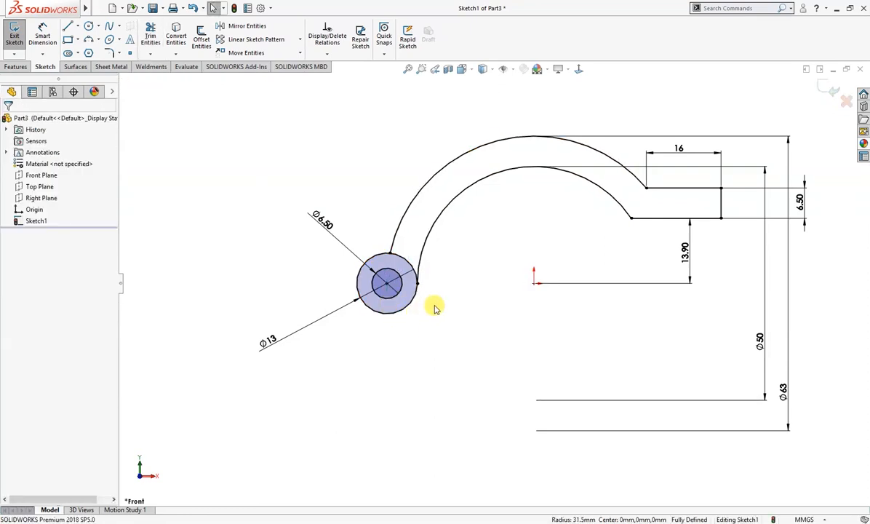
- Trim away the part of the 13 mm hinge circle between the two ring arcs to join the hinge and arm
{"action": "left_click", "coordinate": [408, 262]}
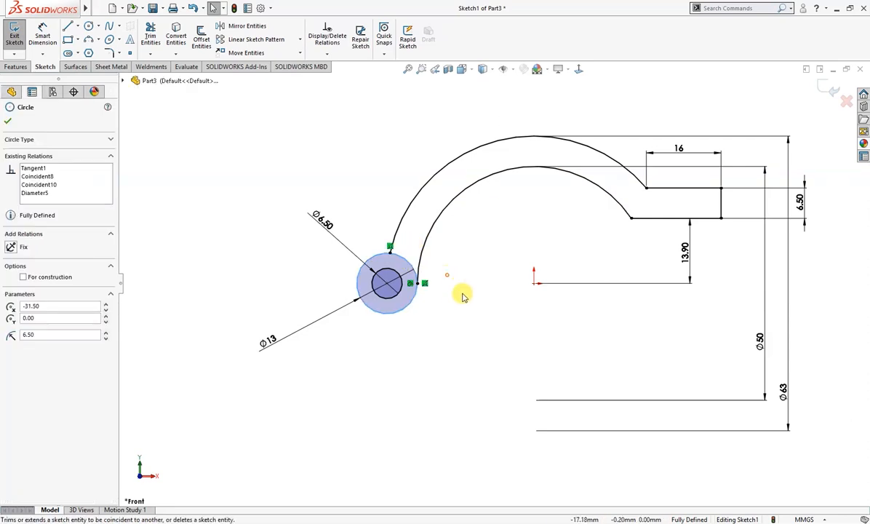
{"action": "right_click_drag", "start_coordinate": [447, 275], "coordinate": [463, 296]}
{"action": "left_click_drag", "start_coordinate": [412, 246], "coordinate": [399, 271]}
{"action": "scroll", "coordinate": [475, 303], "scroll_direction": "up", "scroll_amount": 2}
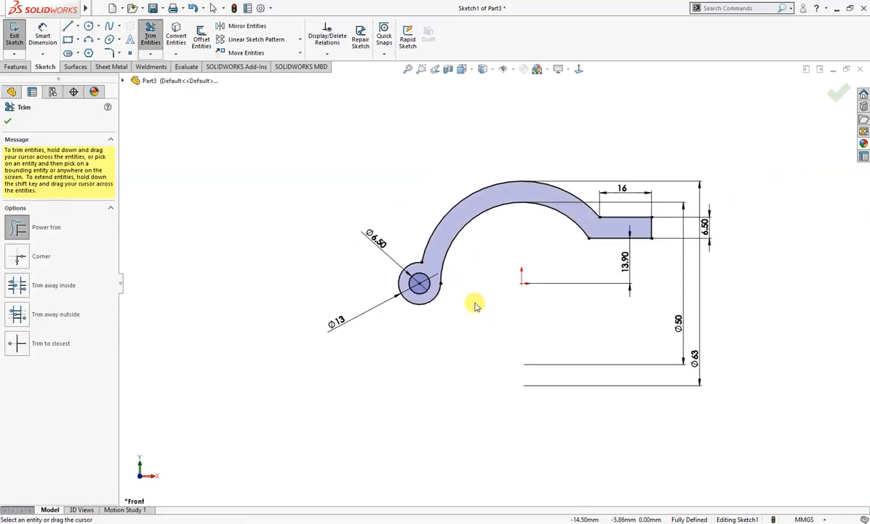
{"action": "scroll", "coordinate": [477, 304], "scroll_direction": "up", "scroll_amount": 1}
{"action": "scroll", "coordinate": [478, 294], "scroll_direction": "down", "scroll_amount": 1}
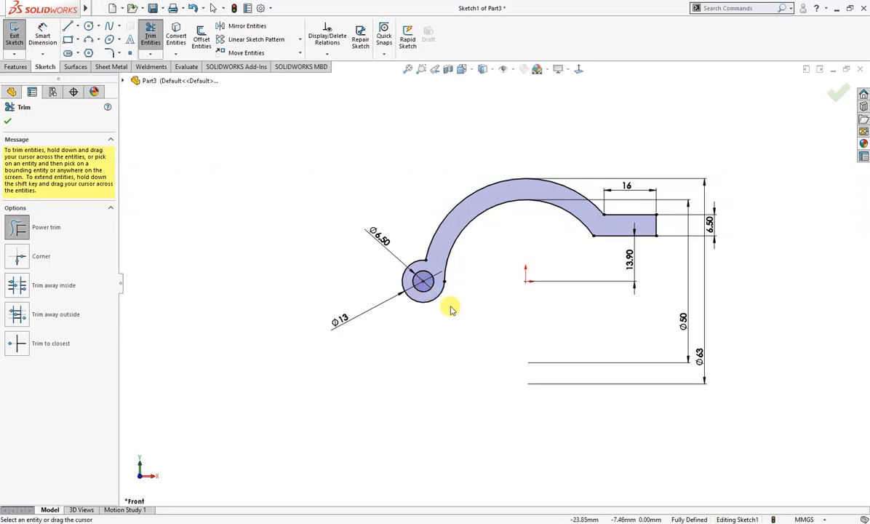
- Extrude the clamp half profile 50 mm using the Mid Plane end condition
{"action": "key", "text": "s"}
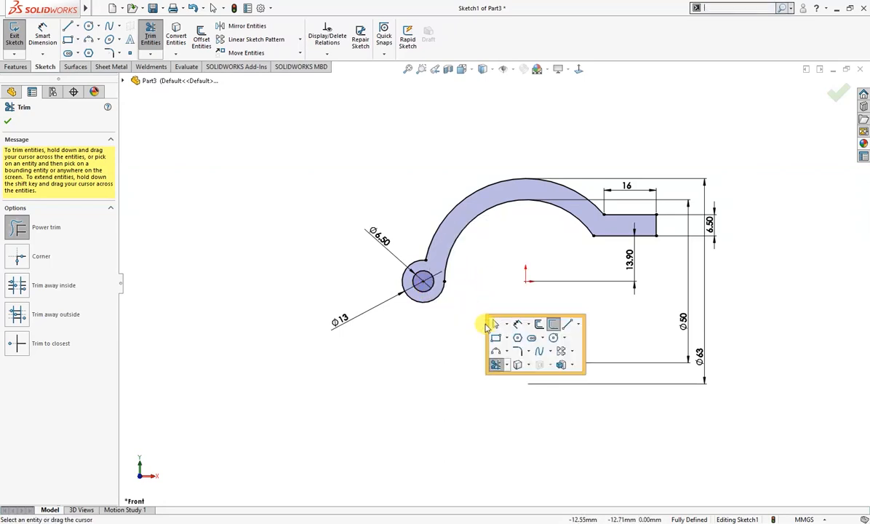
{"action": "left_click", "coordinate": [561, 364]}
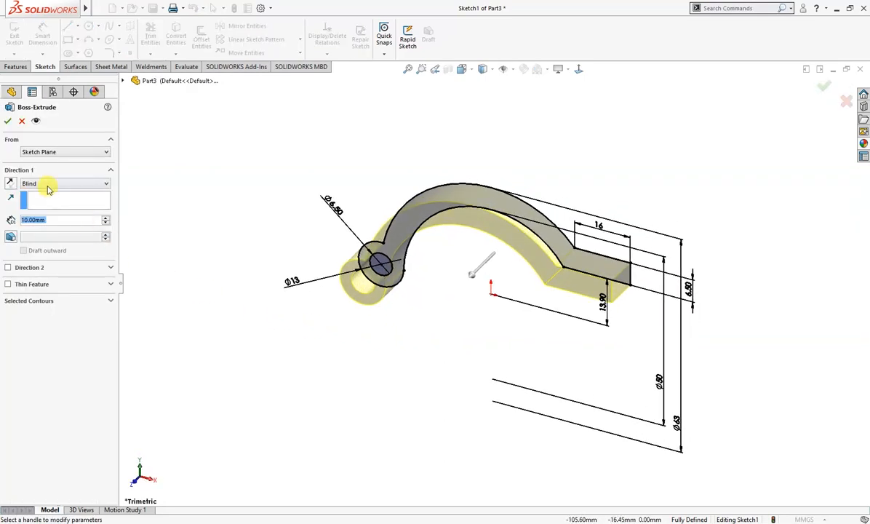
{"action": "left_click", "coordinate": [49, 186]}
{"action": "left_click", "coordinate": [62, 228]}
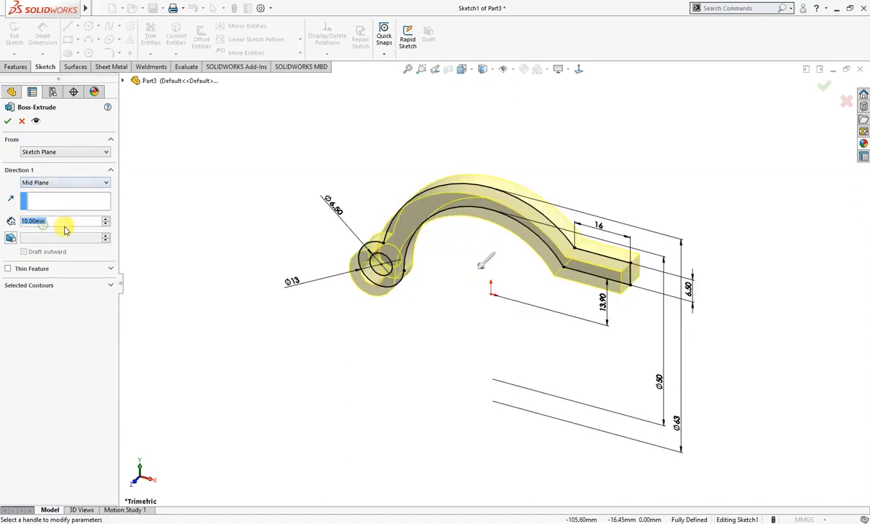
{"action": "left_click", "coordinate": [106, 220]}
{"action": "left_click", "coordinate": [106, 220]}
{"action": "left_click", "coordinate": [106, 220]}
{"action": "left_click", "coordinate": [105, 220]}
{"action": "mouse_move", "coordinate": [194, 249]}
{"action": "middle_mouse_down"}
{"action": "mouse_move", "coordinate": [214, 276]}
{"action": "mouse_move", "coordinate": [262, 297]}
{"action": "mouse_move", "coordinate": [283, 293]}
{"action": "mouse_move", "coordinate": [181, 249]}
{"action": "middle_mouse_up"}
{"action": "left_click", "coordinate": [8, 121]}
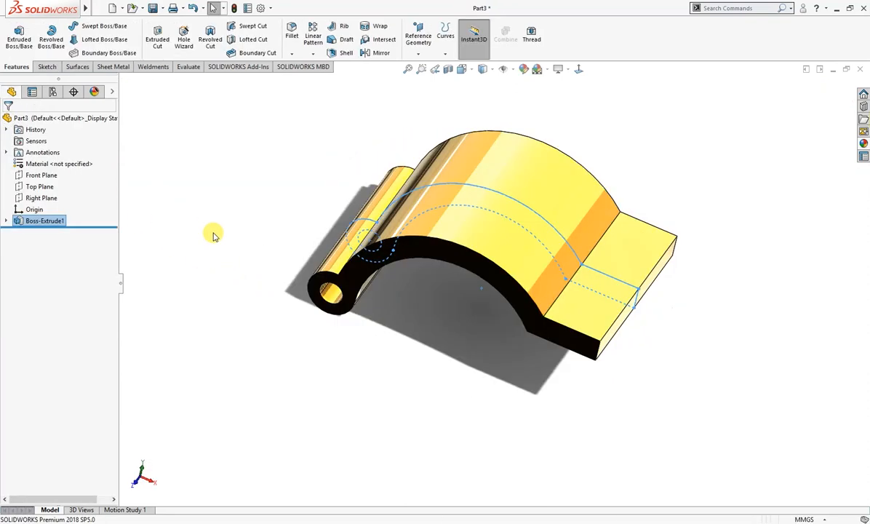
{"action": "left_click", "coordinate": [226, 254]}
- Remove the polished gold appearance from the part
{"action": "left_click", "coordinate": [94, 91]}
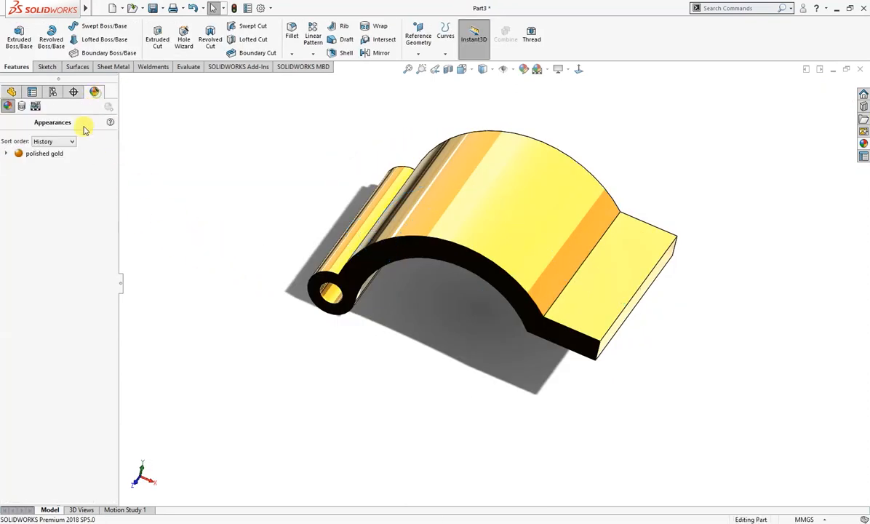
{"action": "right_click", "coordinate": [61, 154]}
{"action": "left_click", "coordinate": [95, 195]}
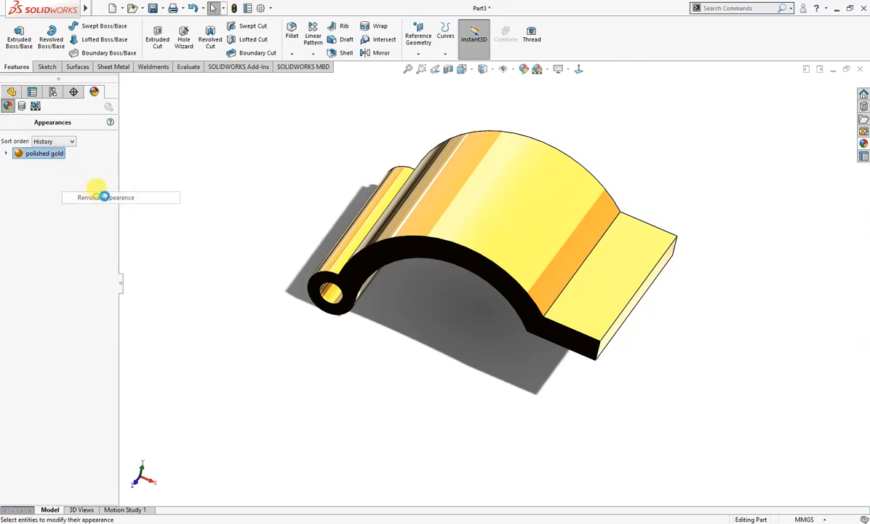
{"action": "mouse_move", "coordinate": [193, 237]}
{"action": "middle_mouse_down"}
{"action": "mouse_move", "coordinate": [258, 256]}
{"action": "mouse_move", "coordinate": [200, 246]}
{"action": "middle_mouse_up"}
{"action": "right_click_drag", "start_coordinate": [187, 236], "coordinate": [240, 229]}
- Sketch a horizontal centerpoint straight slot on the tab's upper face, about 17 mm between centers and 7.3 mm wide, with one arc center on the outer edge
{"action": "left_click", "coordinate": [626, 287]}
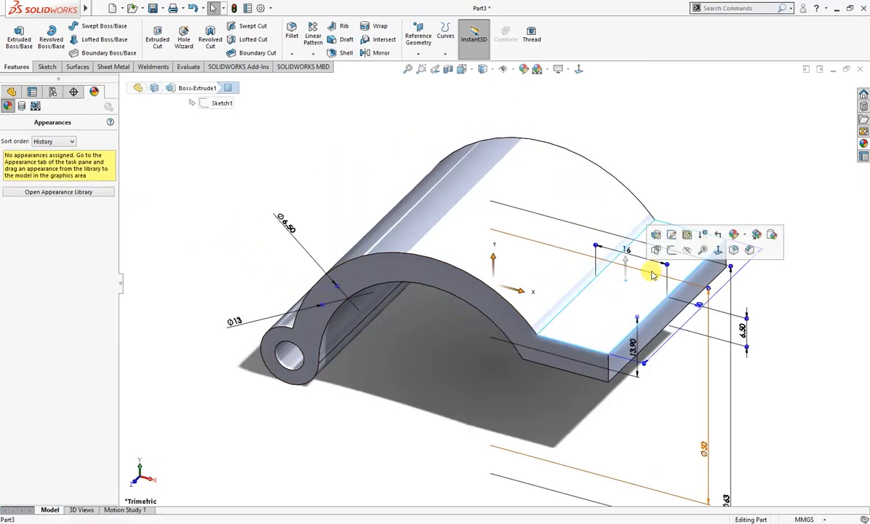
{"action": "left_click", "coordinate": [671, 251]}
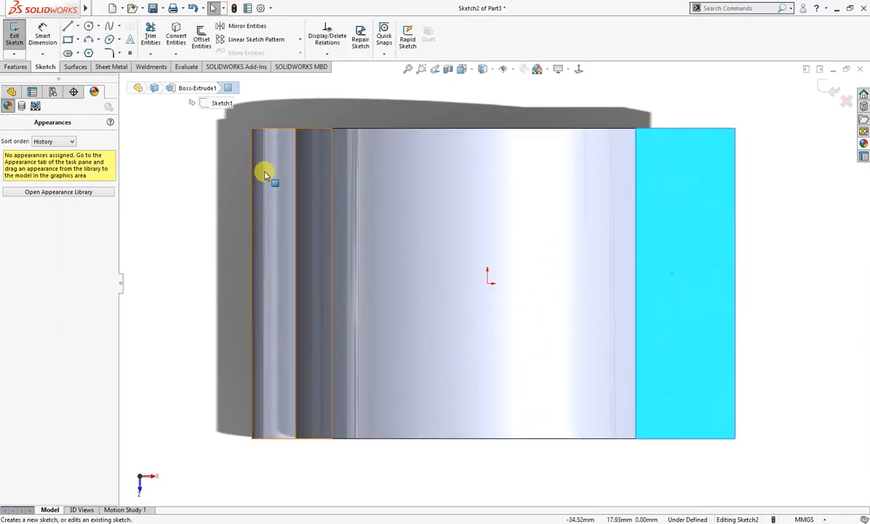
{"action": "key", "text": "s"}
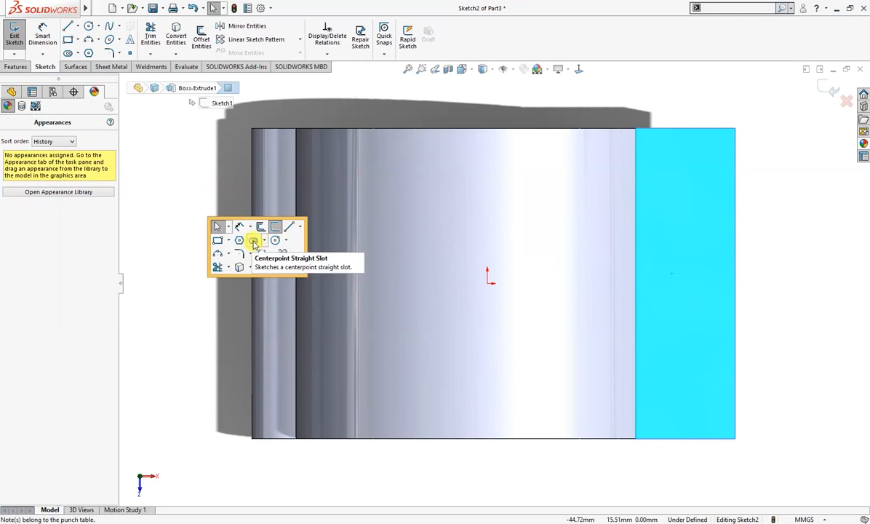
{"action": "left_click", "coordinate": [251, 259]}
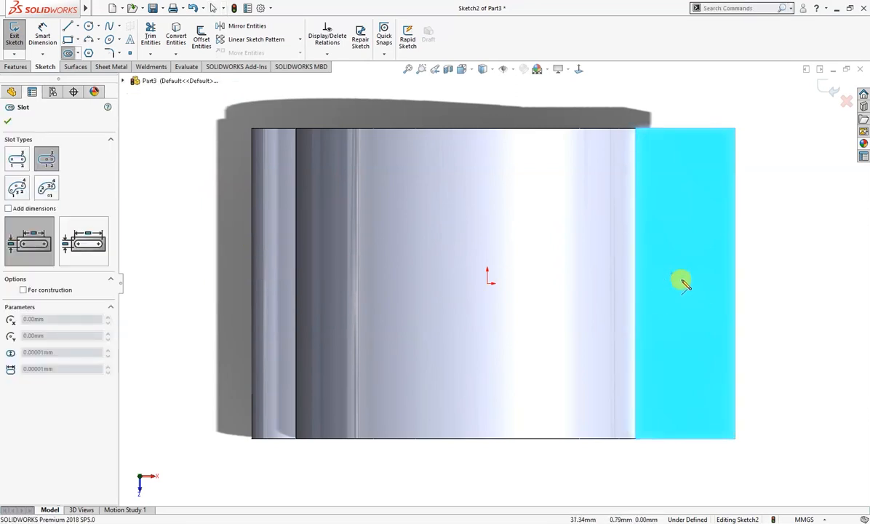
{"action": "left_click", "coordinate": [682, 284]}
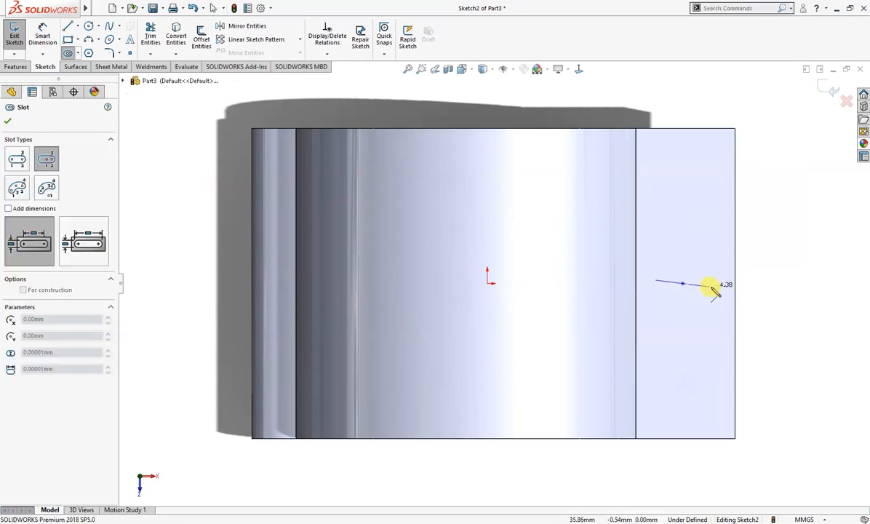
{"action": "left_click", "coordinate": [735, 284]}
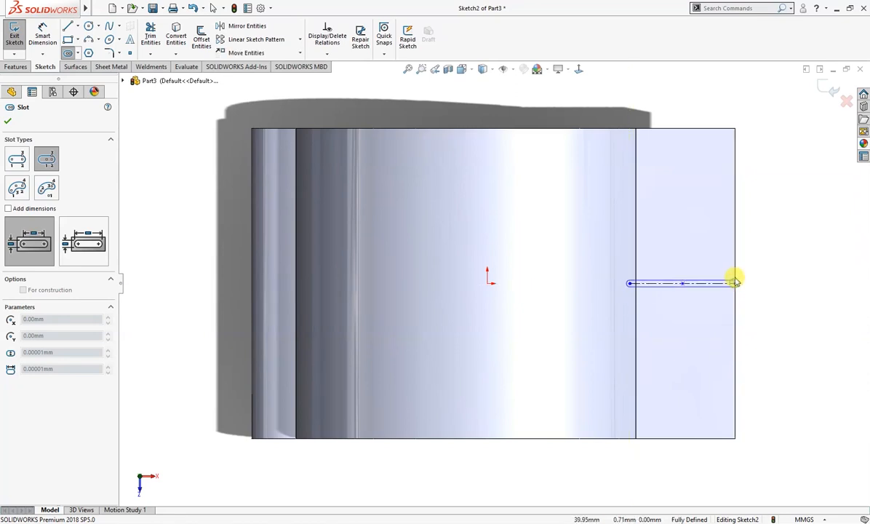
{"action": "left_click", "coordinate": [736, 262]}
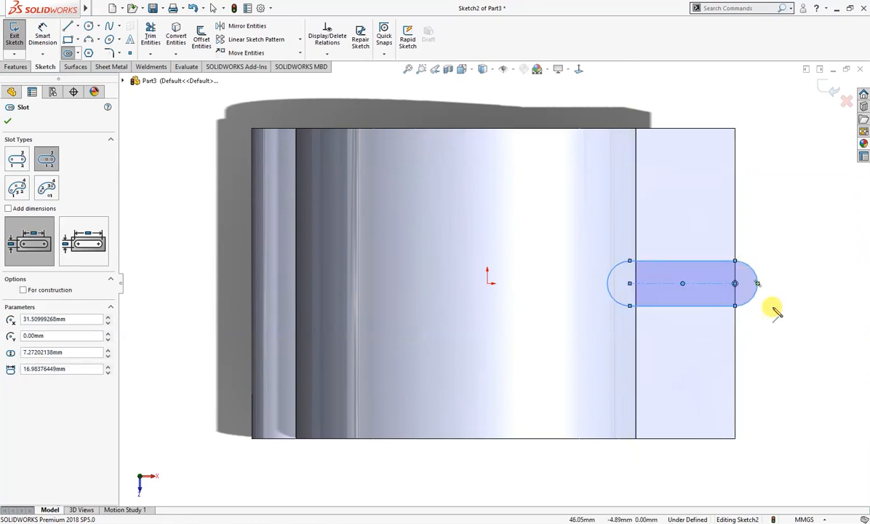
- Dimension the slot's center-to-center length to 11 mm
{"action": "right_click_drag", "start_coordinate": [772, 308], "coordinate": [773, 270]}
{"action": "left_click", "coordinate": [703, 284]}
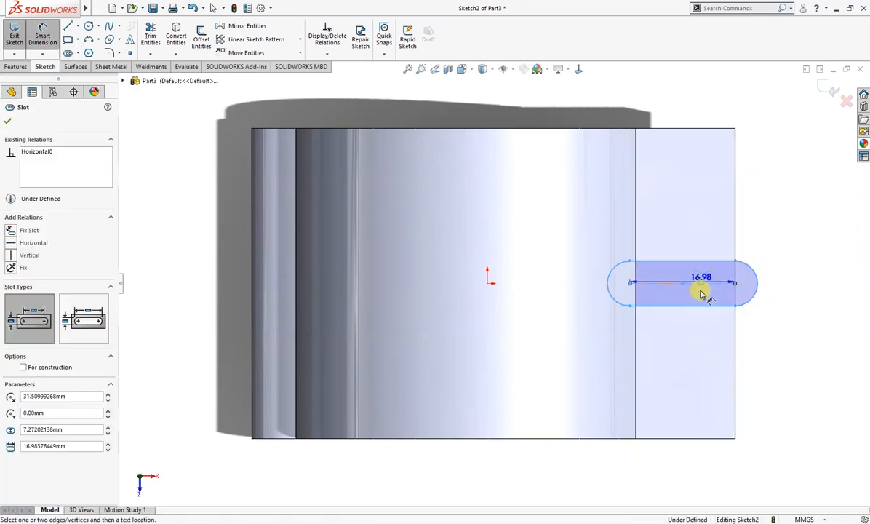
{"action": "left_click", "coordinate": [695, 334]}
{"action": "type", "text": "11"}
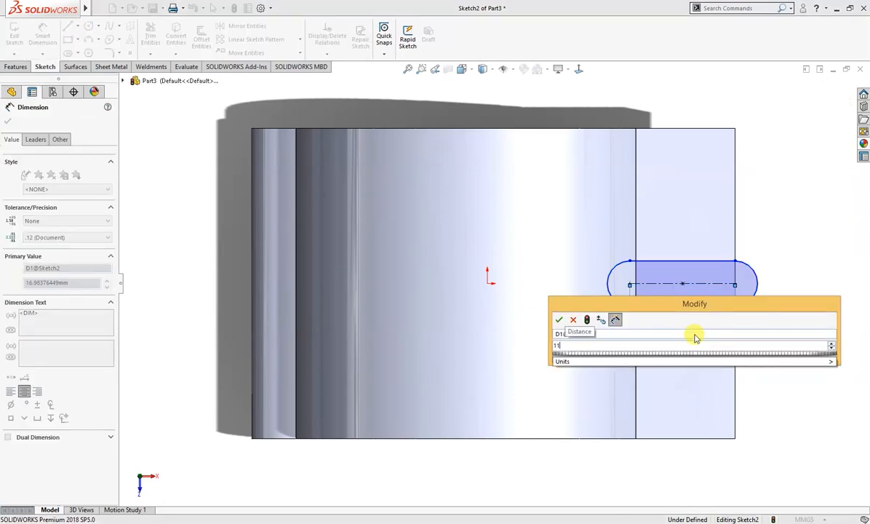
{"action": "key", "text": "Return"}
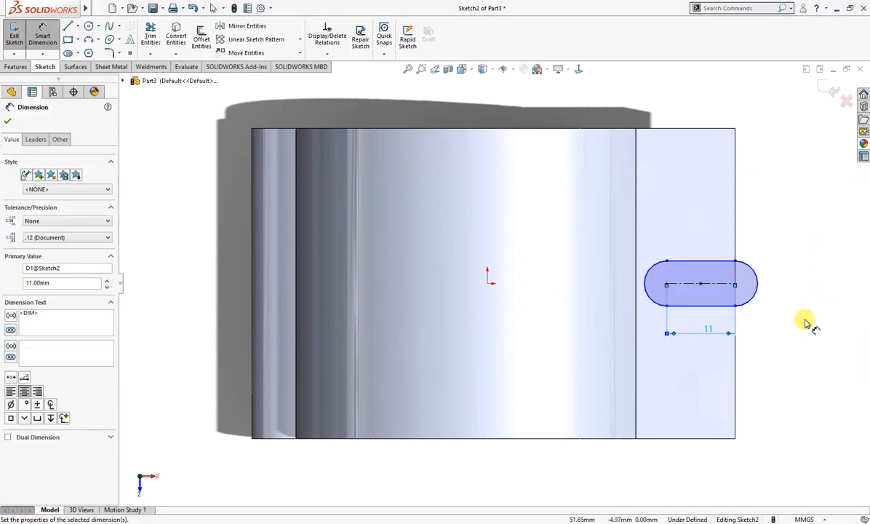
- Dimension the slot's end arc radius to 4.25 mm
{"action": "left_click", "coordinate": [757, 301]}
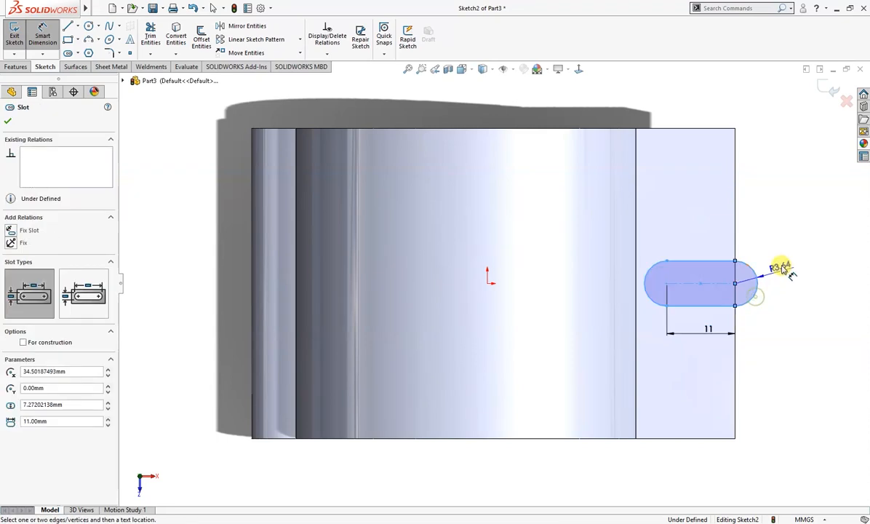
{"action": "left_click", "coordinate": [779, 249]}
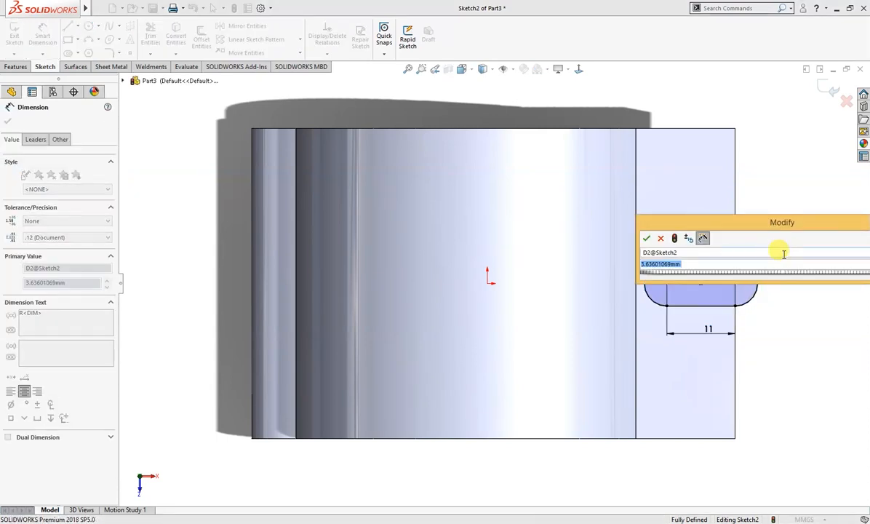
{"action": "type", "text": "4.25"}
{"action": "key", "text": "Return"}
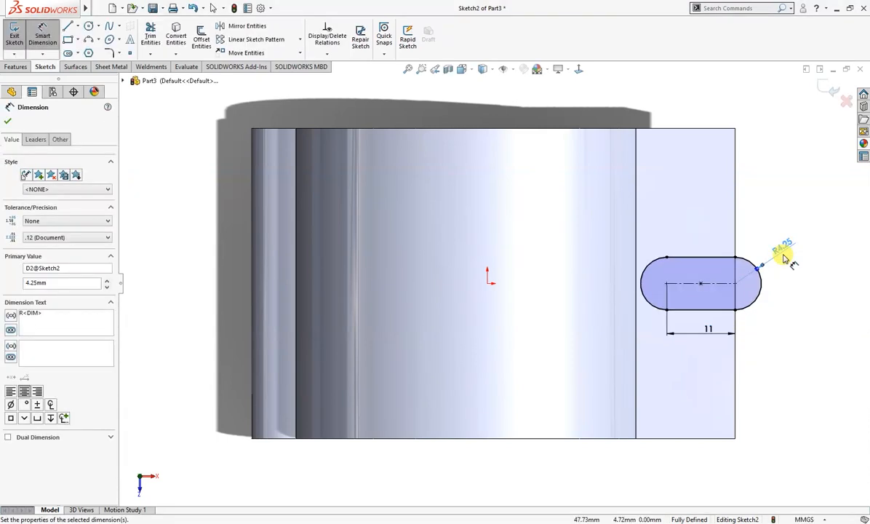
- Cut the slot sketch through the tab with an extruded cut set to Through All
{"action": "key", "text": "s"}
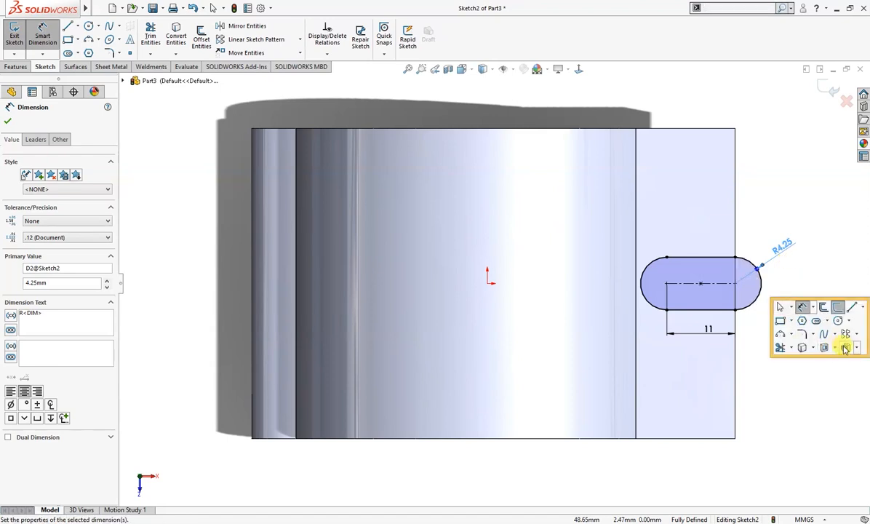
{"action": "left_click", "coordinate": [824, 348]}
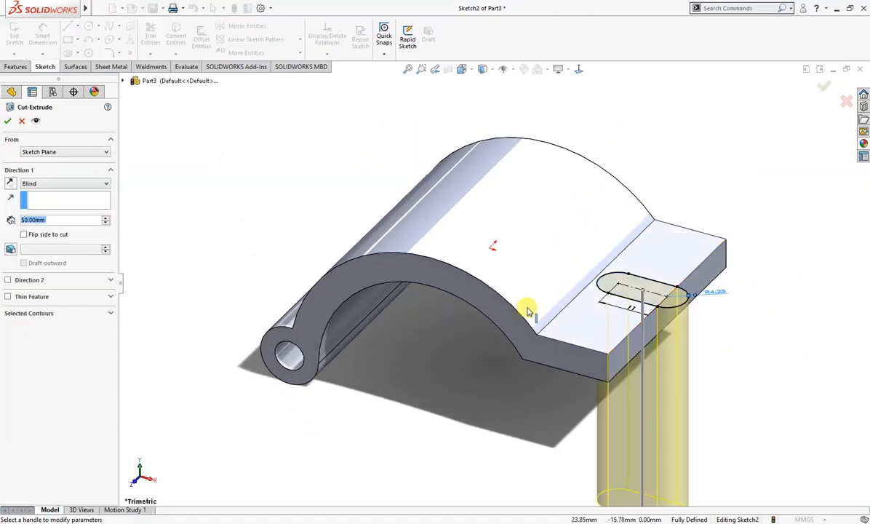
{"action": "left_click", "coordinate": [40, 184]}
{"action": "left_click", "coordinate": [42, 198]}
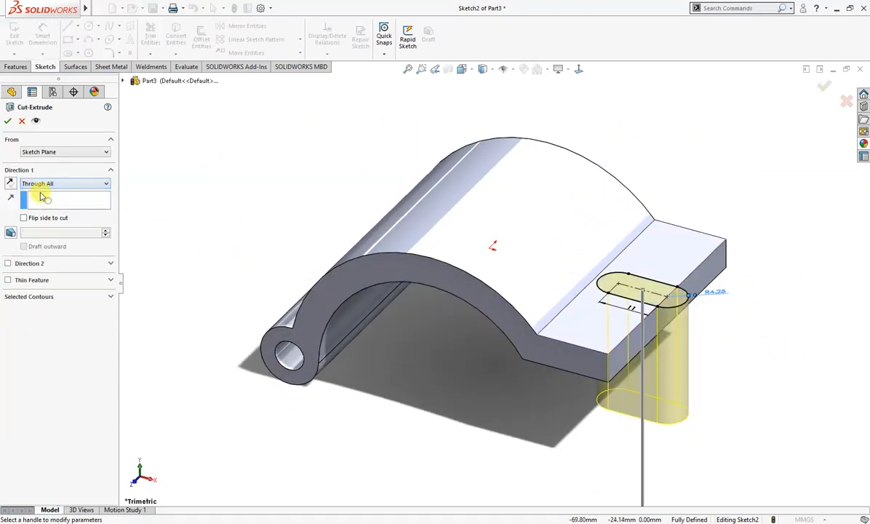
{"action": "left_click", "coordinate": [8, 124]}
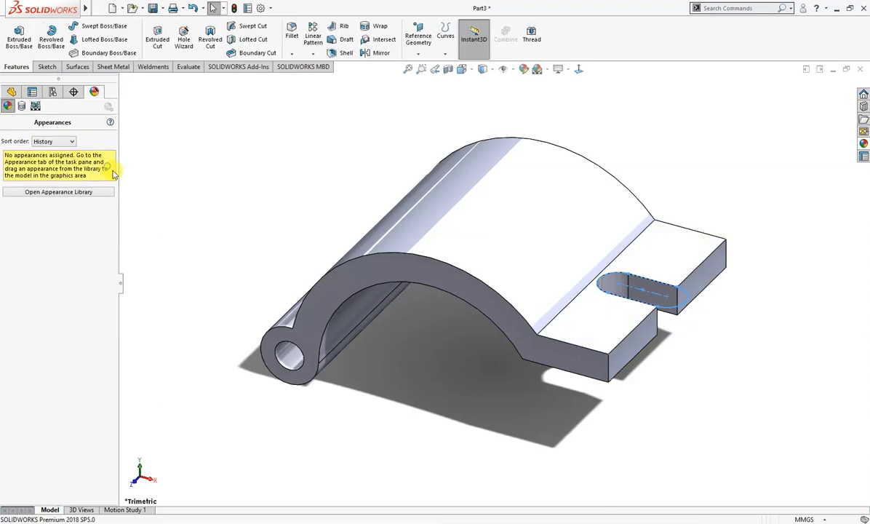
- Start a new sketch on the Front Plane
{"action": "middle_click_drag", "start_coordinate": [170, 216], "coordinate": [177, 238]}
{"action": "right_click_drag", "start_coordinate": [177, 237], "coordinate": [201, 218]}
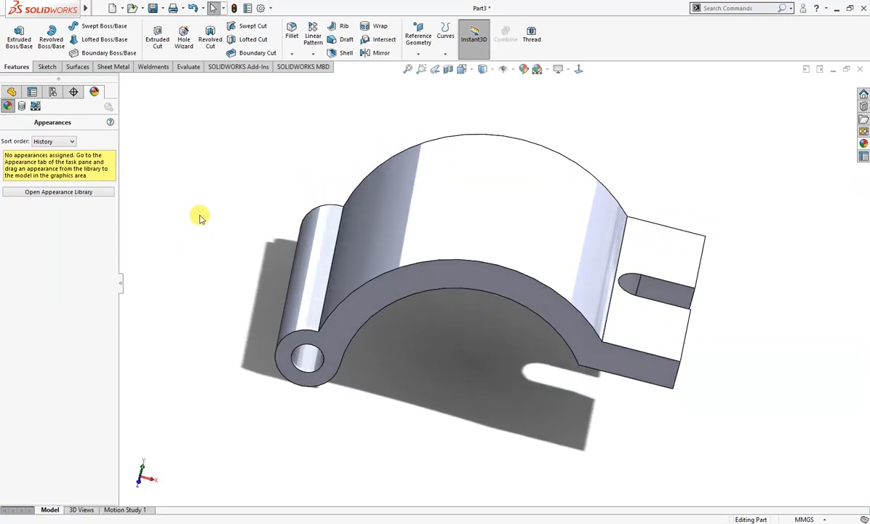
{"action": "left_click", "coordinate": [11, 92]}
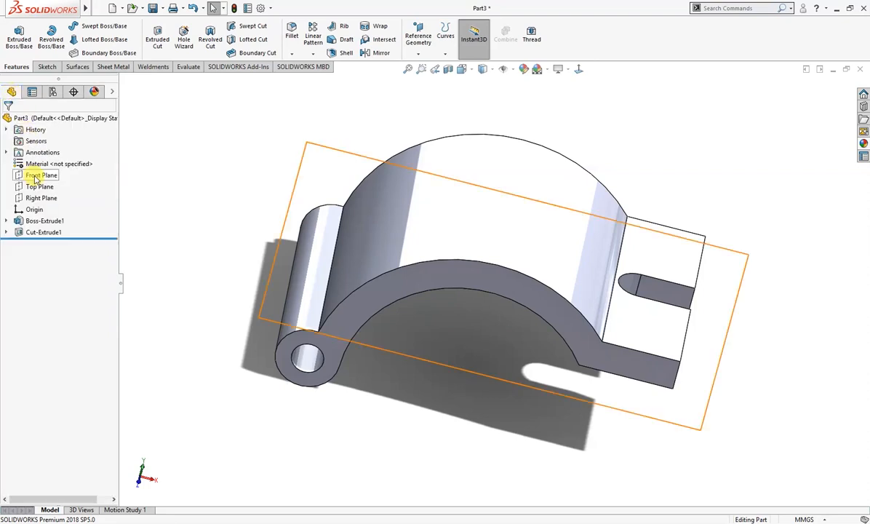
{"action": "left_click", "coordinate": [38, 175]}
{"action": "left_click", "coordinate": [45, 161]}
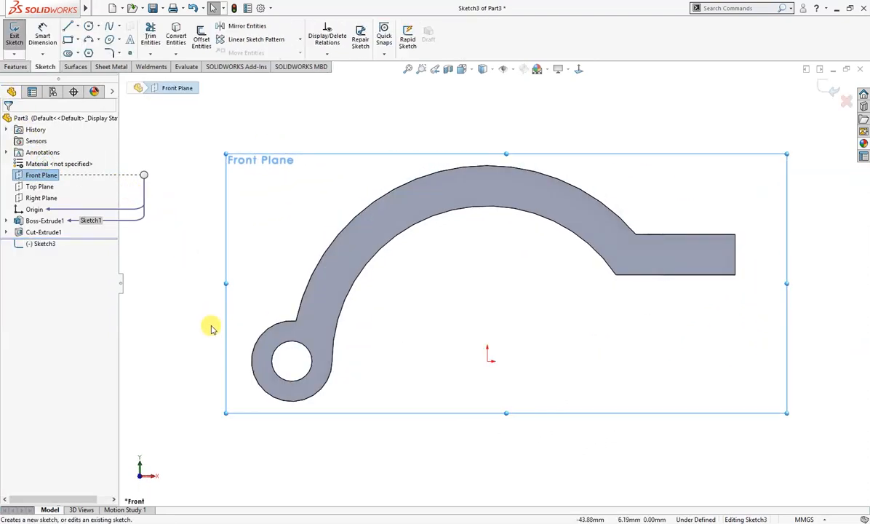
{"action": "right_click_drag", "start_coordinate": [202, 329], "coordinate": [162, 324]}
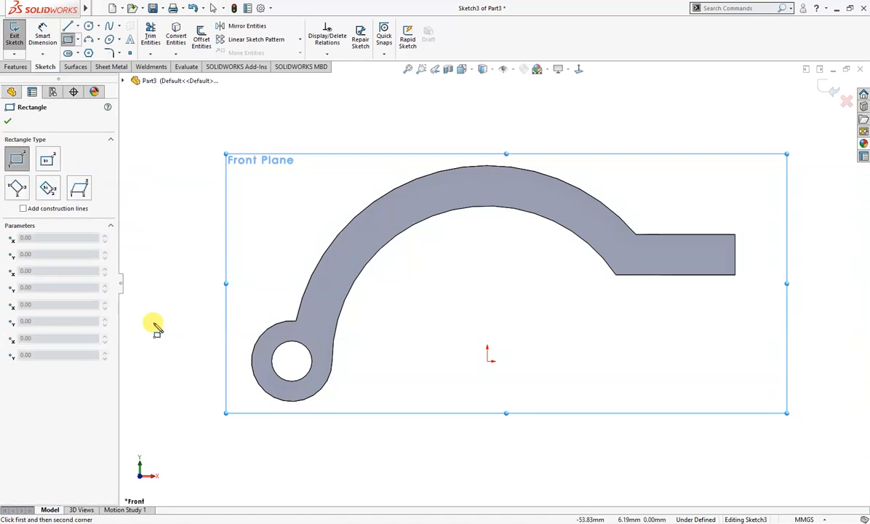
{"action": "left_click", "coordinate": [48, 161]}
{"action": "left_click", "coordinate": [291, 361]}
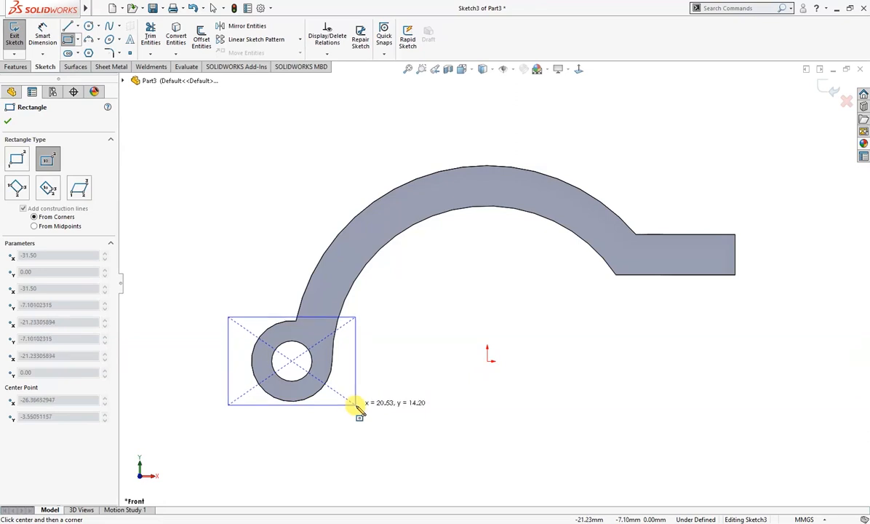
{"action": "left_click", "coordinate": [356, 405]}
{"action": "right_click_drag", "start_coordinate": [388, 404], "coordinate": [391, 356]}
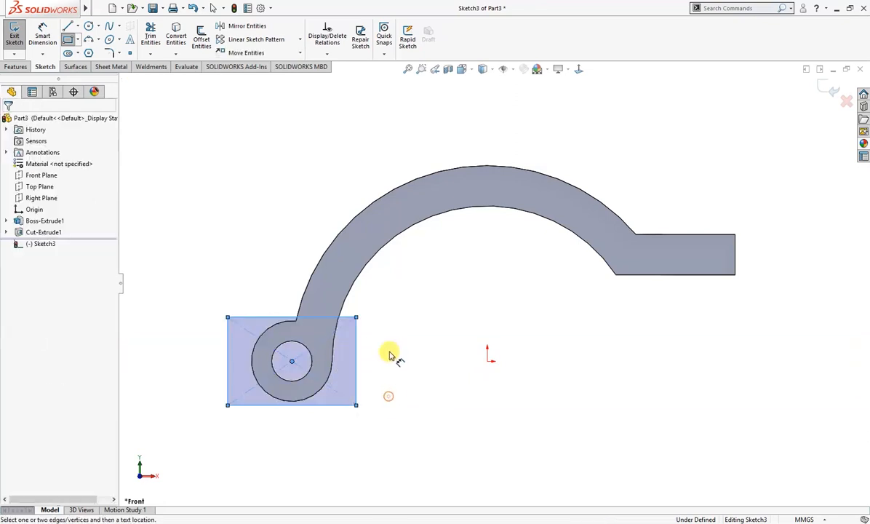
{"action": "left_click", "coordinate": [356, 370]}
{"action": "left_click", "coordinate": [382, 365]}
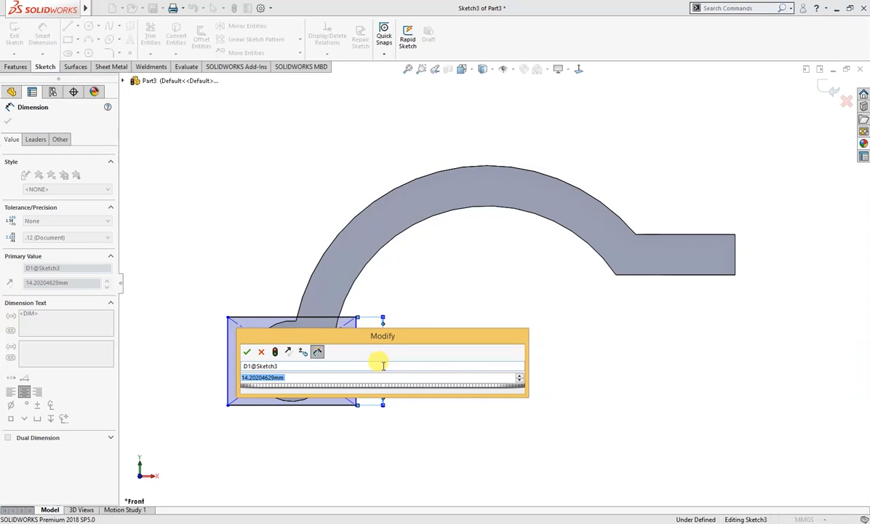
{"action": "key", "text": "Escape"}
{"action": "key", "text": "Escape"}
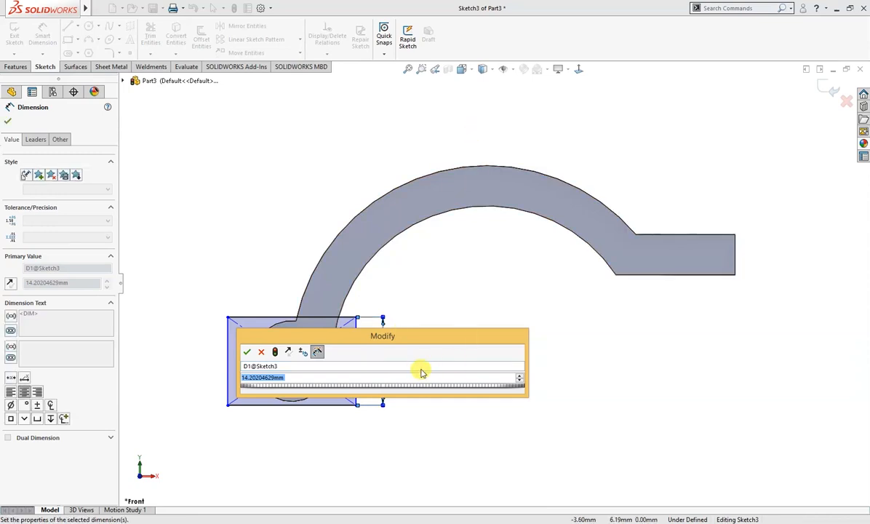
{"action": "left_click_drag", "start_coordinate": [208, 417], "coordinate": [395, 311]}
{"action": "key", "text": "Delete"}
- Draw a circle centered on the hinge eye's hole and dimension its diameter to 15 mm
{"action": "right_click_drag", "start_coordinate": [377, 369], "coordinate": [401, 369]}
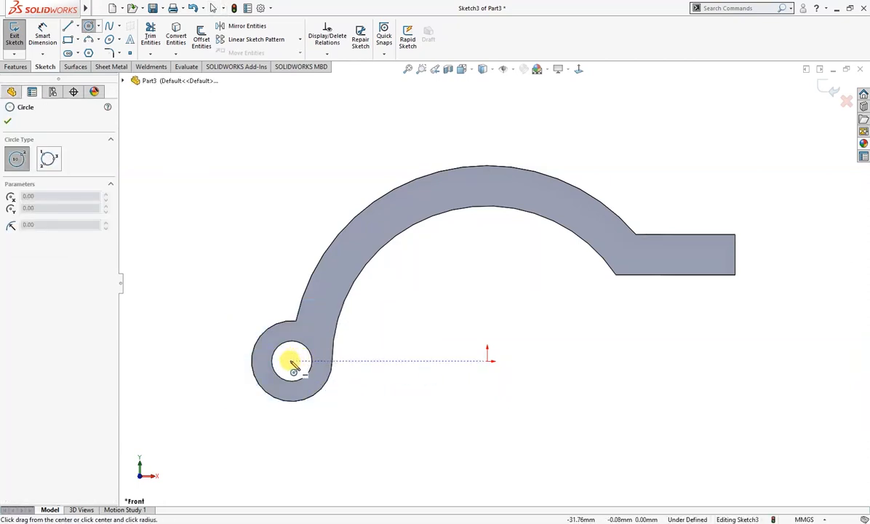
{"action": "left_click_drag", "start_coordinate": [292, 361], "coordinate": [348, 395]}
{"action": "right_click_drag", "start_coordinate": [390, 412], "coordinate": [394, 366]}
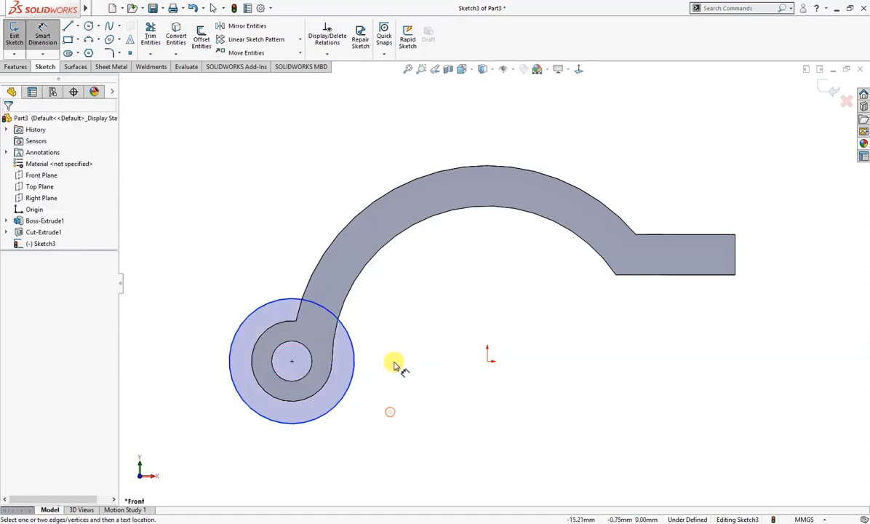
{"action": "left_click", "coordinate": [349, 395]}
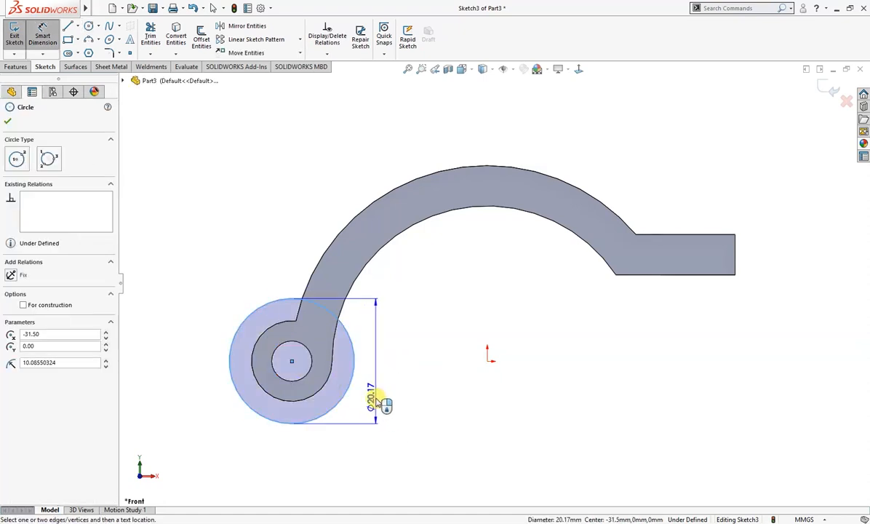
{"action": "left_click", "coordinate": [377, 396]}
{"action": "type", "text": "15"}
{"action": "key", "text": "Return"}
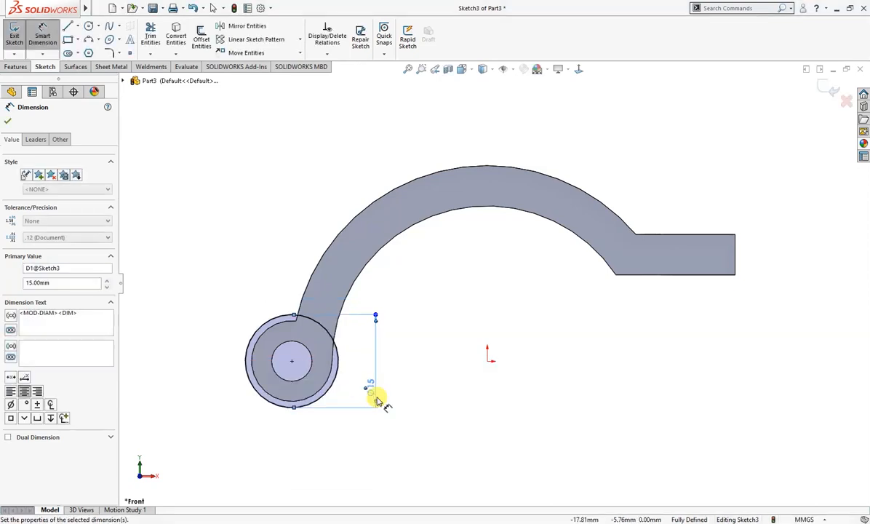
- Start an extruded cut from the hinge circle sketch, beginning at a 10 mm offset from the sketch plane in the reversed direction
{"action": "key", "text": "s"}
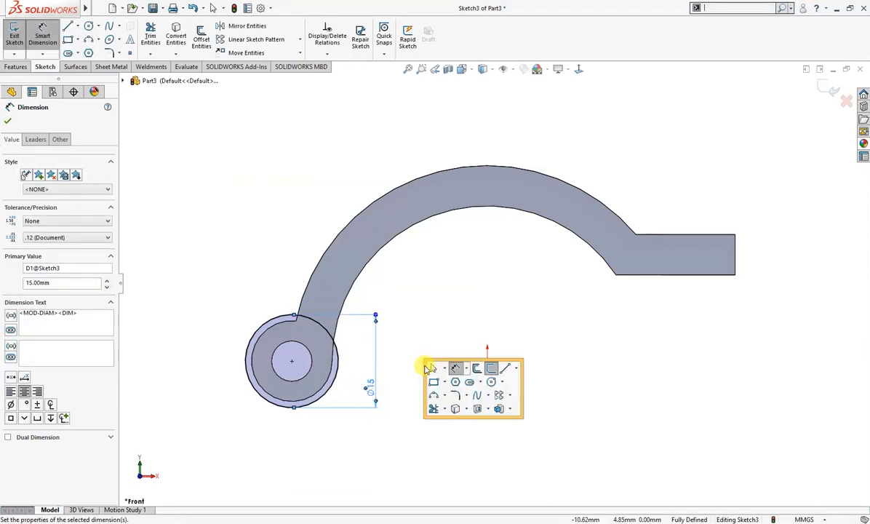
{"action": "left_click", "coordinate": [477, 408]}
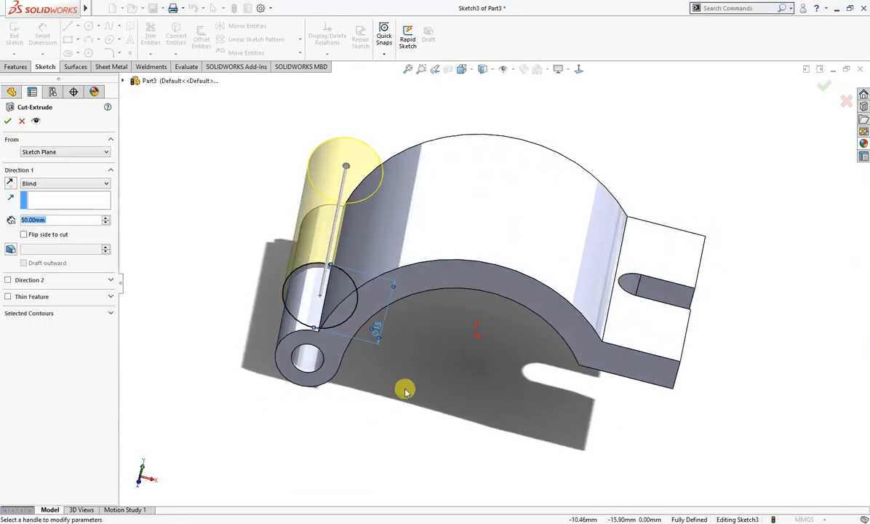
{"action": "left_click", "coordinate": [52, 151]}
{"action": "left_click", "coordinate": [44, 185]}
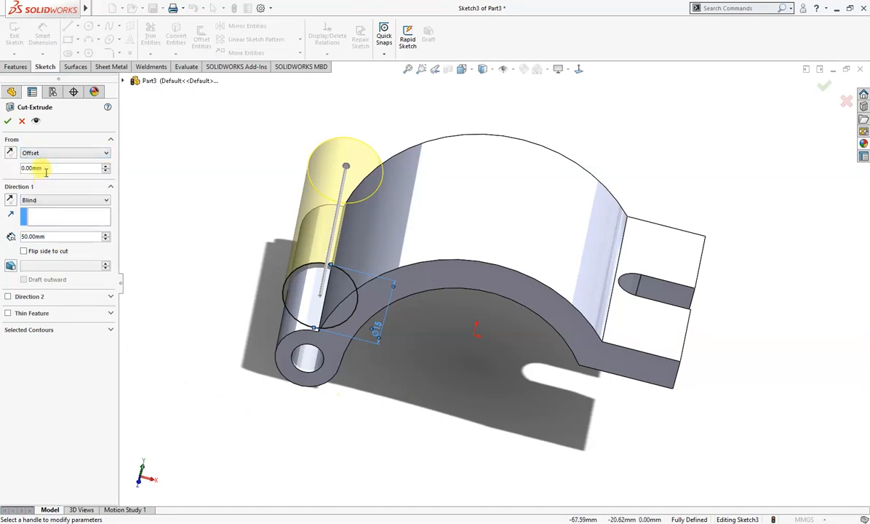
{"action": "type", "text": "10"}
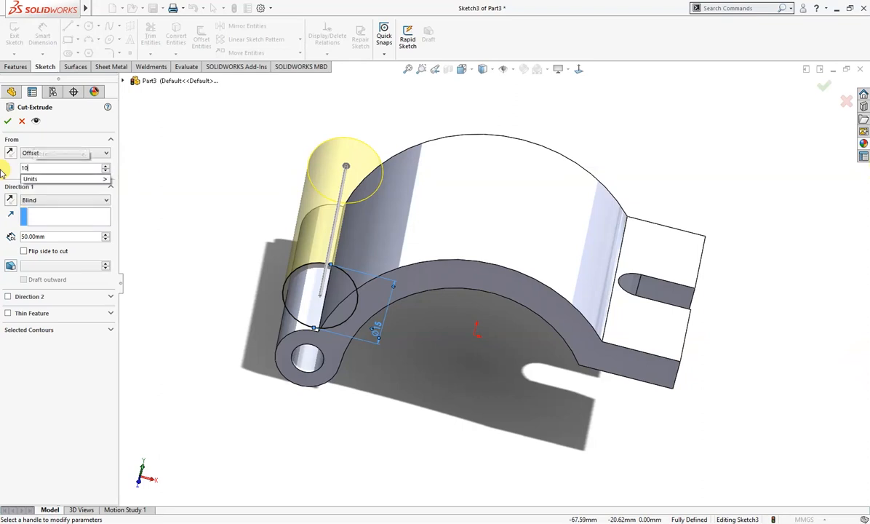
{"action": "key", "text": "Return"}
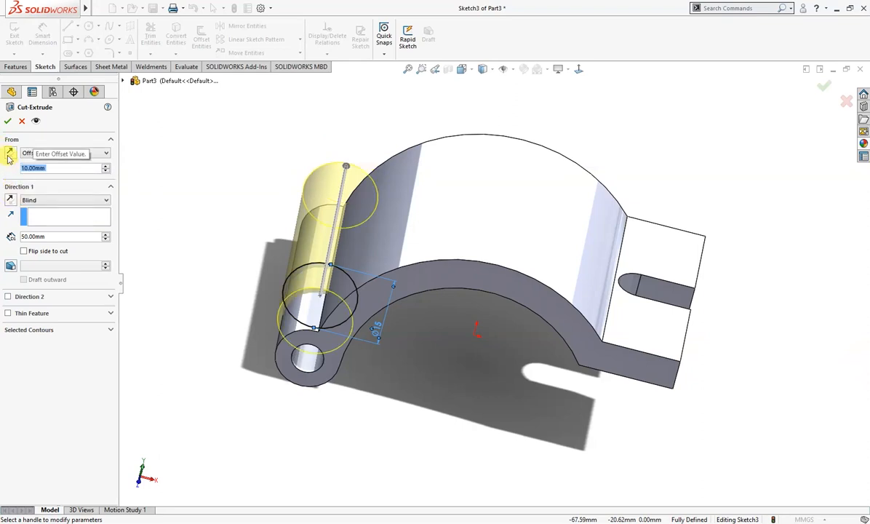
{"action": "left_click", "coordinate": [10, 154]}
- Set the hinge cut's end condition to Through All and complete the cut
{"action": "middle_click_drag", "start_coordinate": [142, 243], "coordinate": [175, 262]}
{"action": "left_click", "coordinate": [31, 201]}
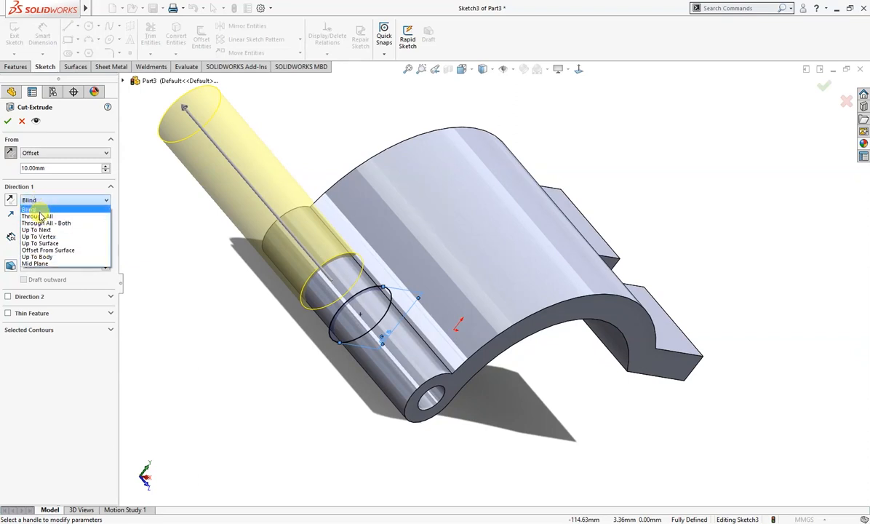
{"action": "left_click", "coordinate": [40, 215]}
{"action": "middle_click_drag", "start_coordinate": [130, 240], "coordinate": [109, 251]}
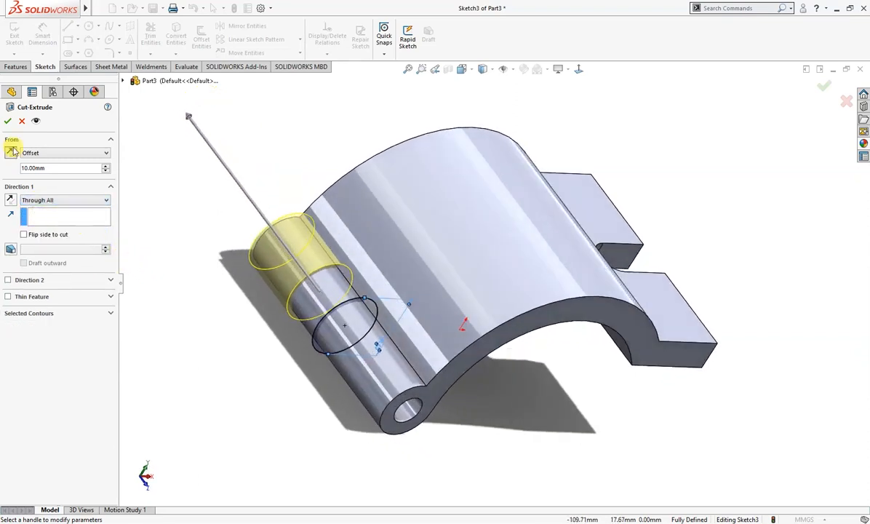
{"action": "left_click", "coordinate": [9, 122]}
{"action": "left_click", "coordinate": [148, 230]}
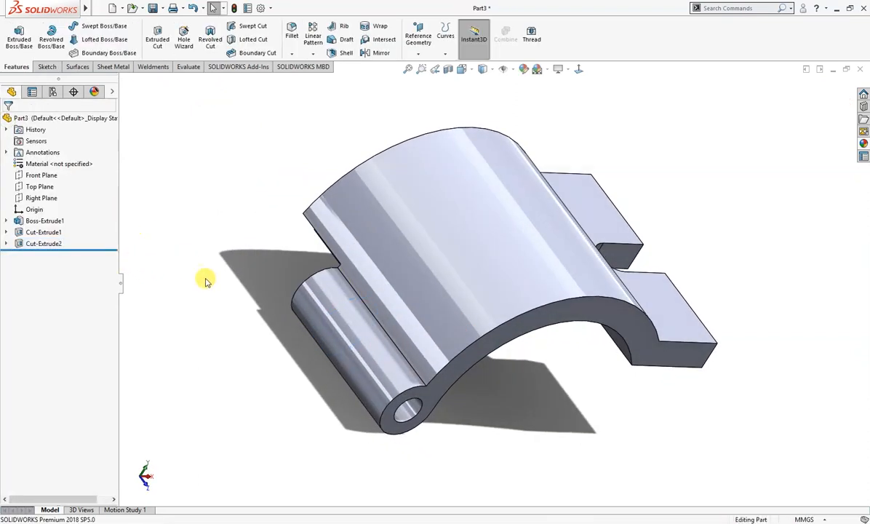
- Mirror the hinge eye cut about the Front Plane
{"action": "middle_click_drag", "start_coordinate": [184, 252], "coordinate": [125, 264]}
{"action": "left_click", "coordinate": [51, 244]}
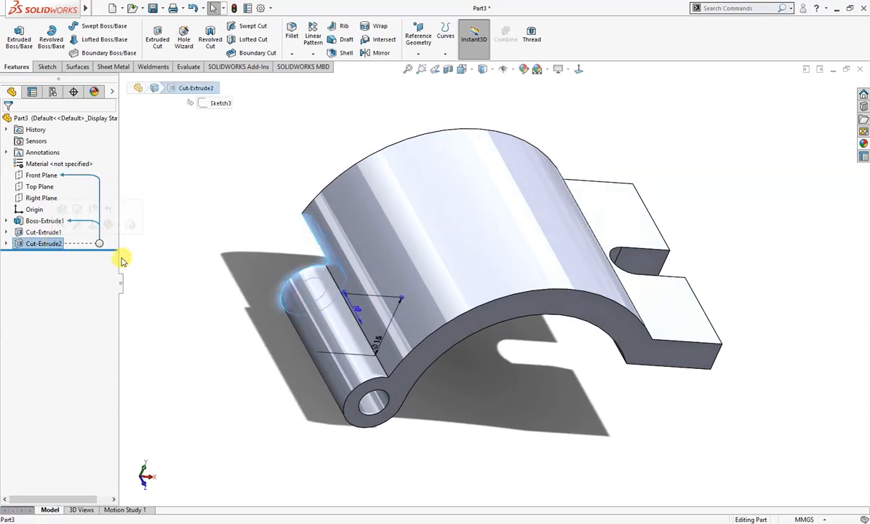
{"action": "left_click", "coordinate": [36, 176]}
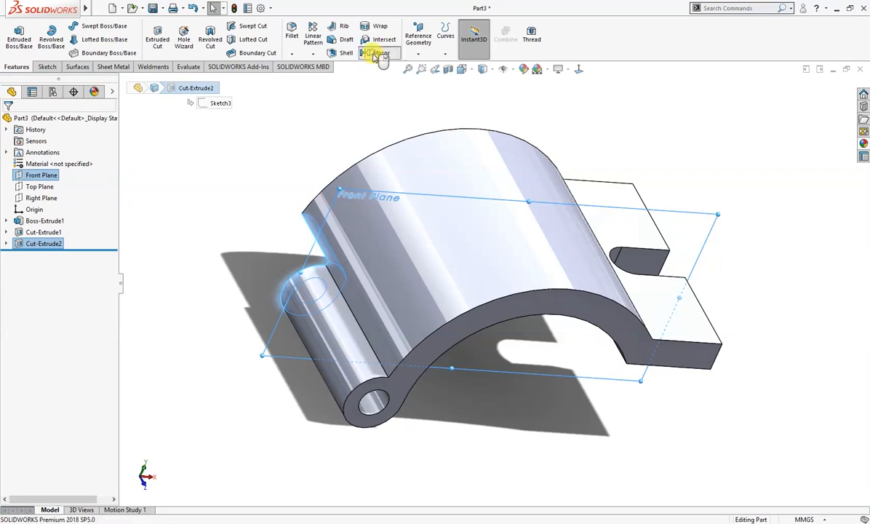
{"action": "left_click", "coordinate": [379, 54]}
{"action": "left_click", "coordinate": [8, 123]}
- Fillet the clamp arc's two inner end edges beside the hinge cutouts with a 3 mm radius
{"action": "middle_click_drag", "start_coordinate": [166, 190], "coordinate": [256, 157]}
{"action": "middle_click_drag", "start_coordinate": [230, 202], "coordinate": [227, 184]}
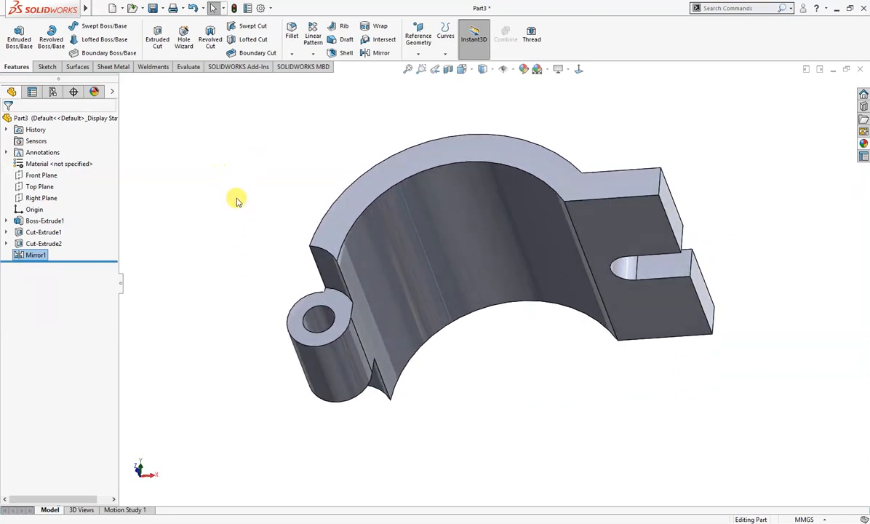
{"action": "left_click", "coordinate": [344, 279]}
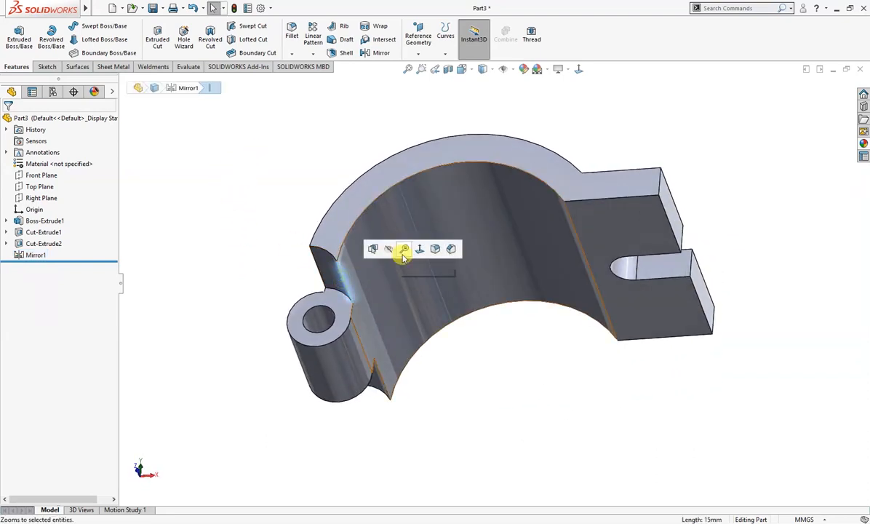
{"action": "left_click", "coordinate": [435, 249]}
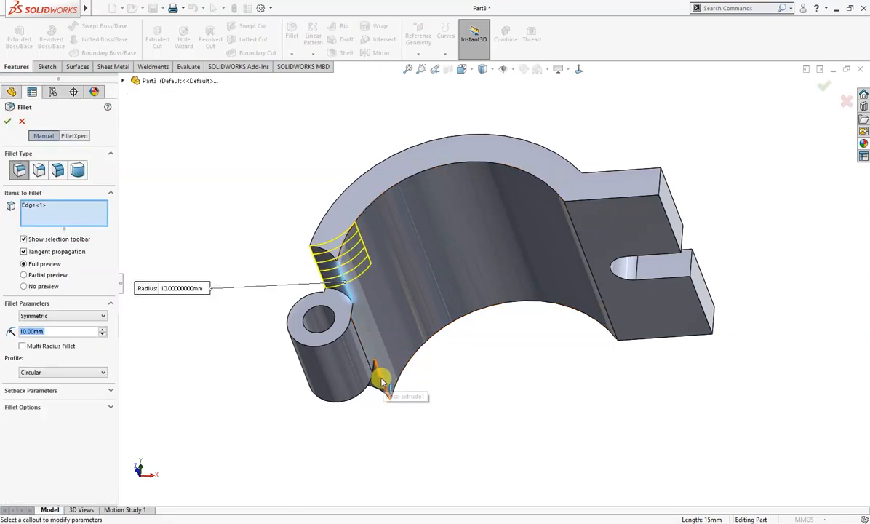
{"action": "left_click", "coordinate": [381, 380]}
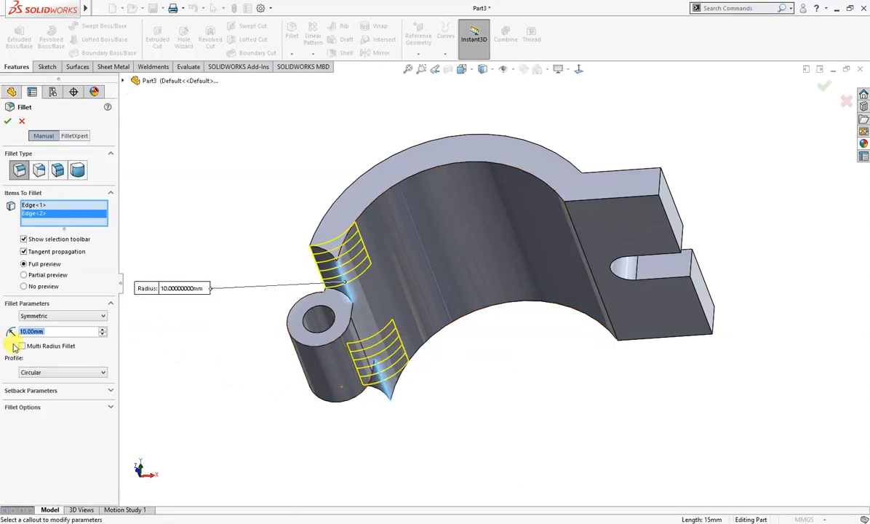
{"action": "type", "text": "3"}
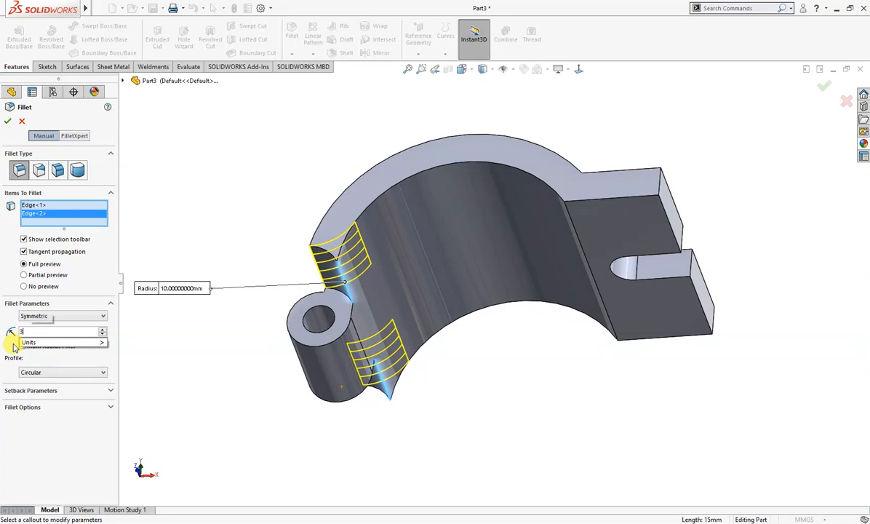
{"action": "key", "text": "Return"}
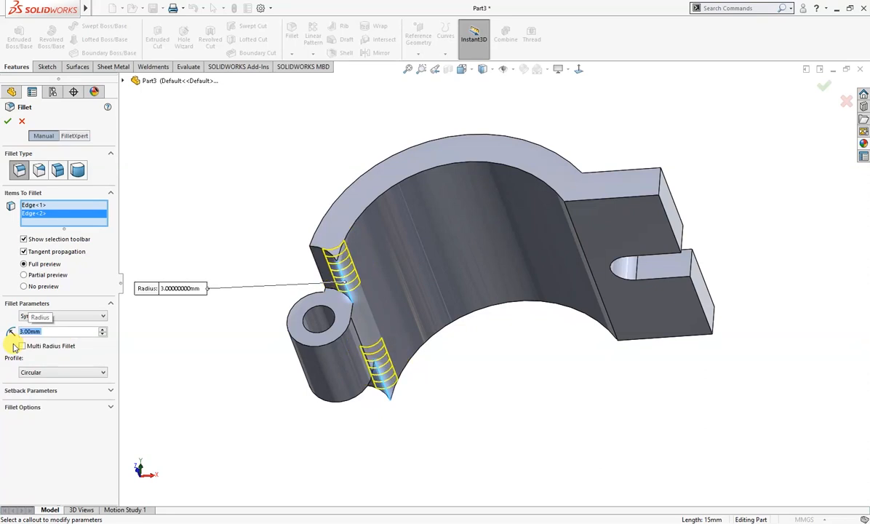
{"action": "left_click", "coordinate": [9, 124]}
- Start a 1 mm by 45° chamfer on the upper and lower tab and arc edges of the clamp's front face
{"action": "middle_click_drag", "start_coordinate": [151, 197], "coordinate": [186, 319]}
{"action": "right_click_drag", "start_coordinate": [194, 317], "coordinate": [235, 280]}
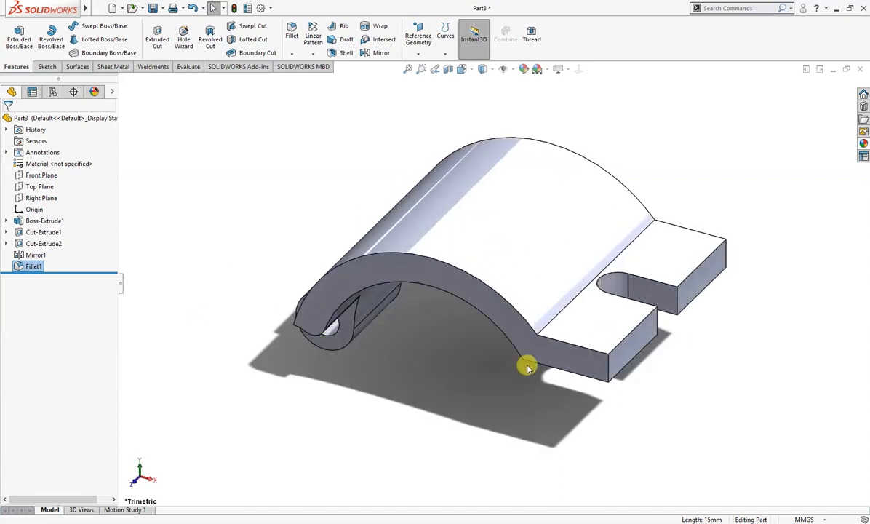
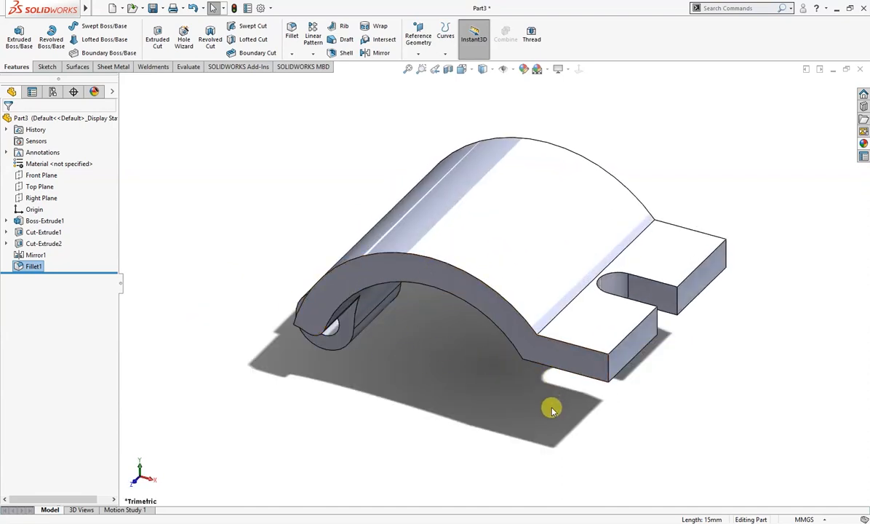
{"action": "left_click", "coordinate": [559, 374]}
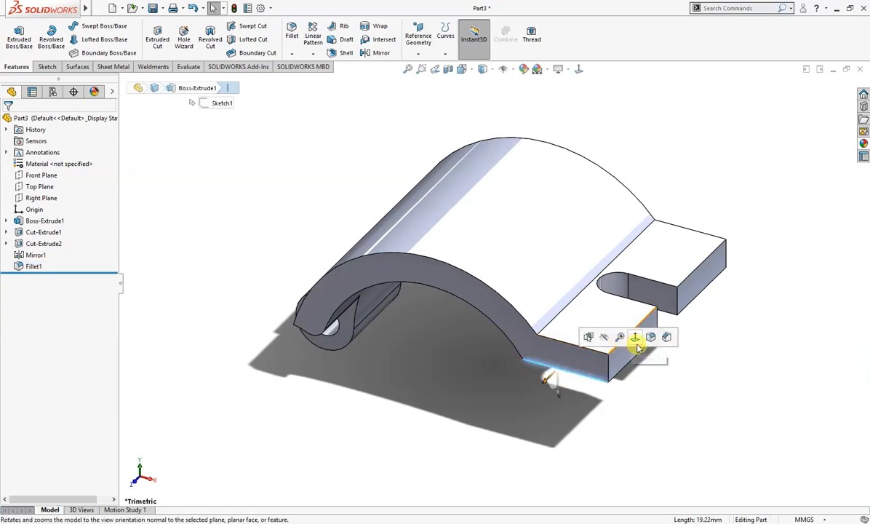
{"action": "right_click_drag", "start_coordinate": [663, 340], "coordinate": [635, 346]}
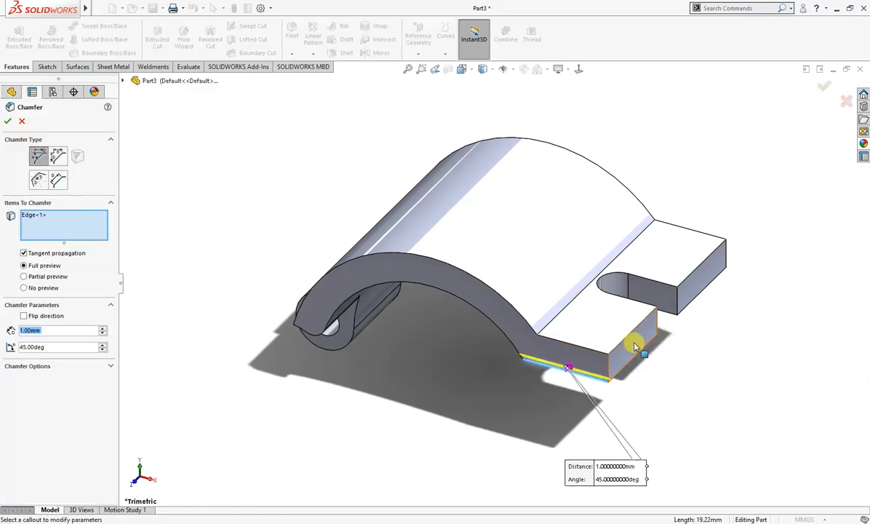
{"action": "left_click", "coordinate": [563, 343]}
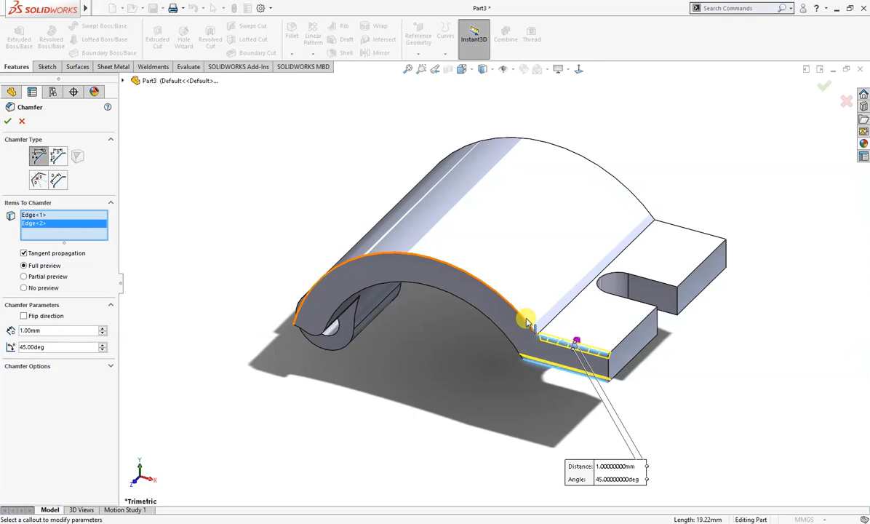
{"action": "left_click", "coordinate": [503, 334]}
{"action": "left_click", "coordinate": [502, 336]}
{"action": "middle_click_drag", "start_coordinate": [452, 355], "coordinate": [435, 356]}
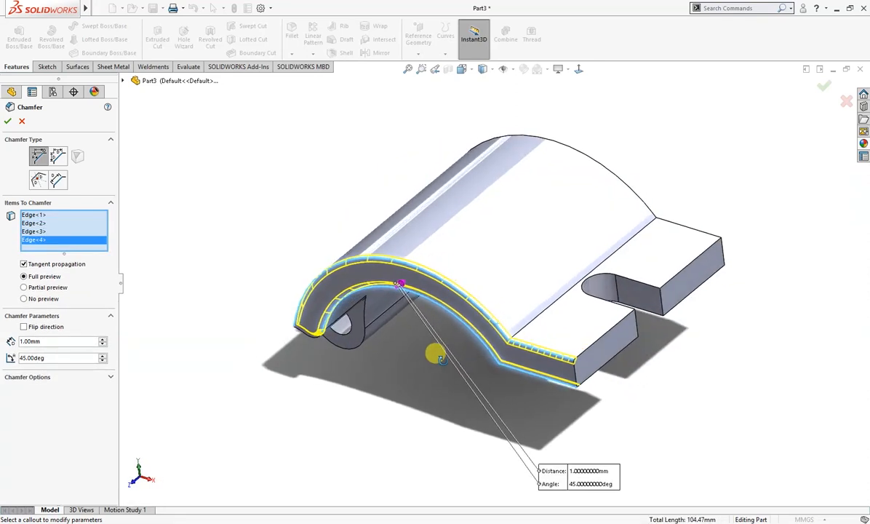
- Add the matching tab and arc edges on the clamp's opposite side face to the chamfer
{"action": "middle_click_drag", "start_coordinate": [619, 368], "coordinate": [501, 425]}
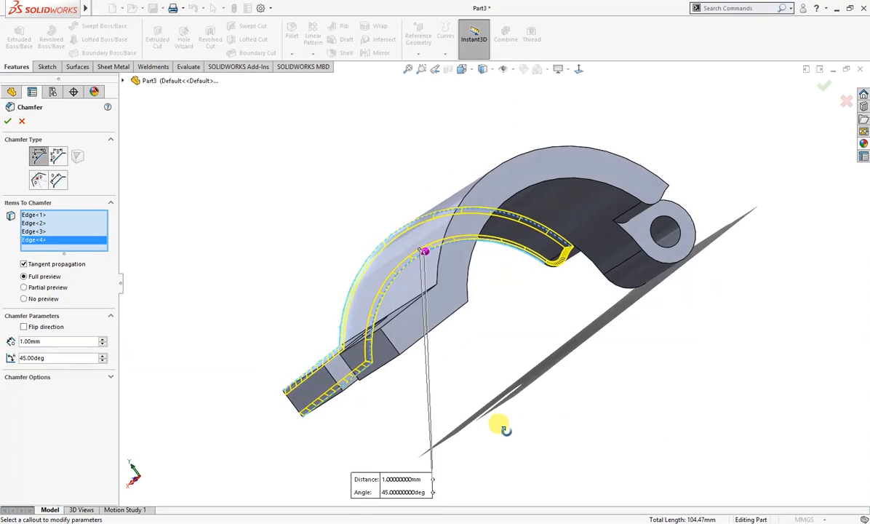
{"action": "left_click", "coordinate": [442, 330]}
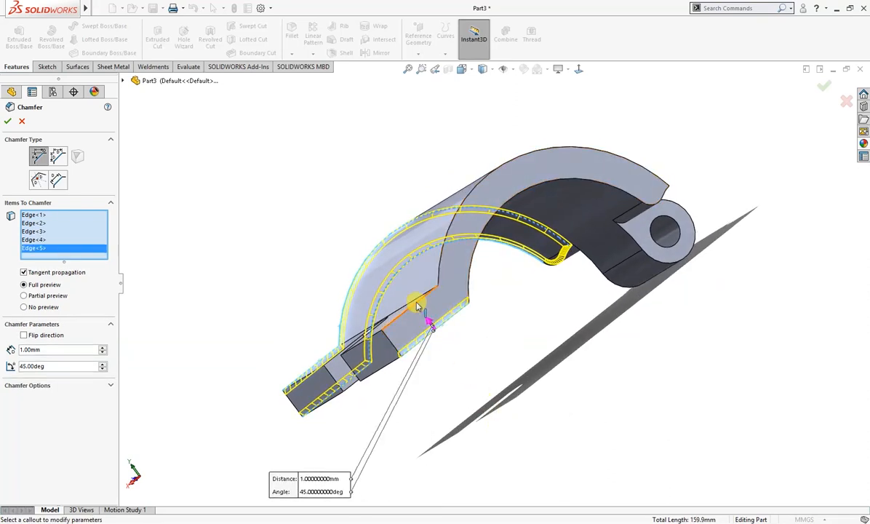
{"action": "left_click", "coordinate": [417, 304]}
{"action": "left_click", "coordinate": [442, 271]}
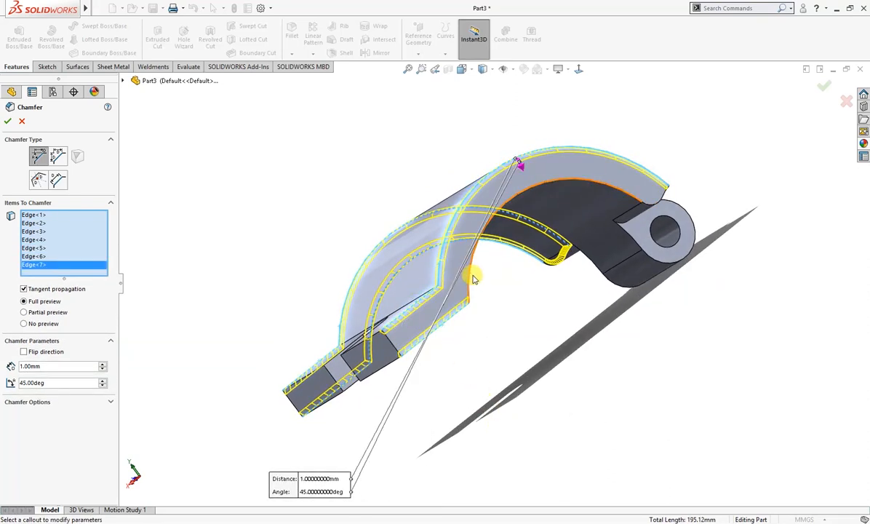
{"action": "left_click", "coordinate": [470, 278]}
- Add the upper and lower edges of the tab's end faces on both sides of the slot to the chamfer
{"action": "middle_click_drag", "start_coordinate": [483, 311], "coordinate": [572, 302]}
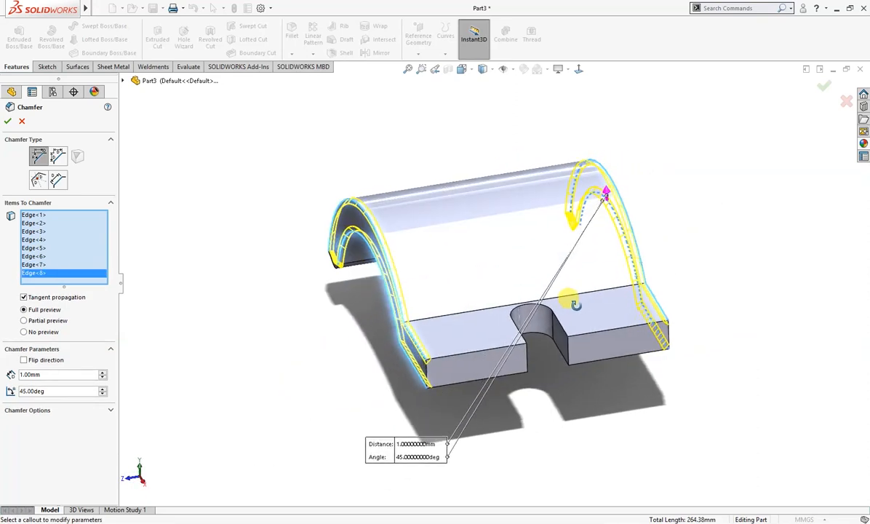
{"action": "left_click", "coordinate": [474, 351]}
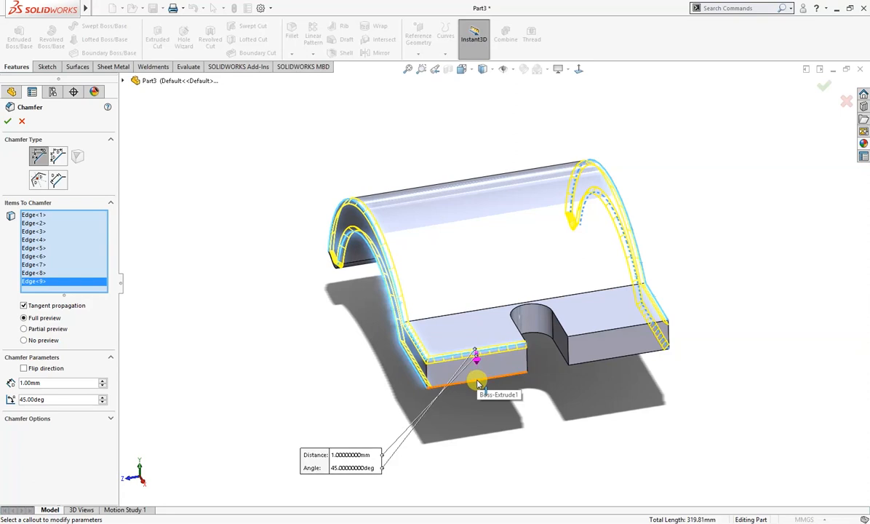
{"action": "left_click", "coordinate": [509, 378]}
{"action": "left_click", "coordinate": [598, 361]}
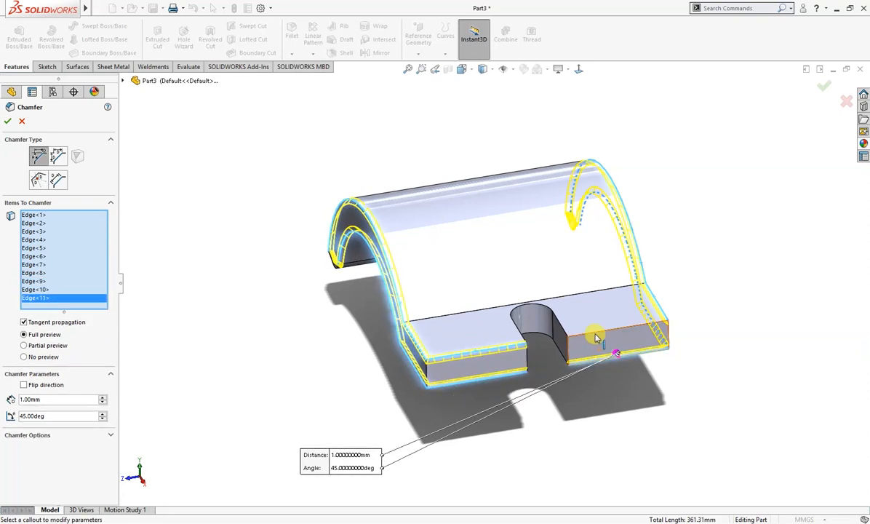
{"action": "left_click", "coordinate": [595, 336]}
- Add the two vertical corner edges at the mouth of the tab's slot to the chamfer
{"action": "mouse_move", "coordinate": [573, 383]}
{"action": "middle_mouse_down"}
{"action": "mouse_move", "coordinate": [577, 375]}
{"action": "mouse_move", "coordinate": [589, 379]}
{"action": "middle_mouse_up"}
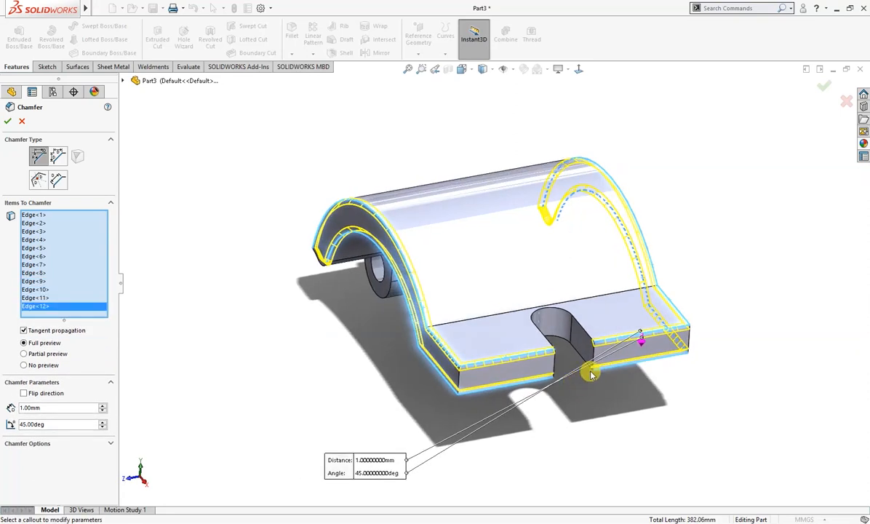
{"action": "left_click", "coordinate": [593, 361]}
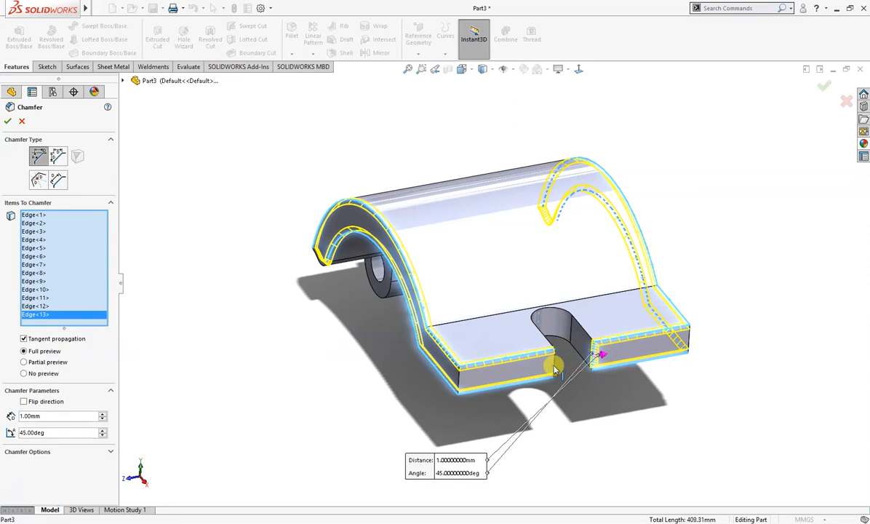
{"action": "left_click", "coordinate": [554, 369]}
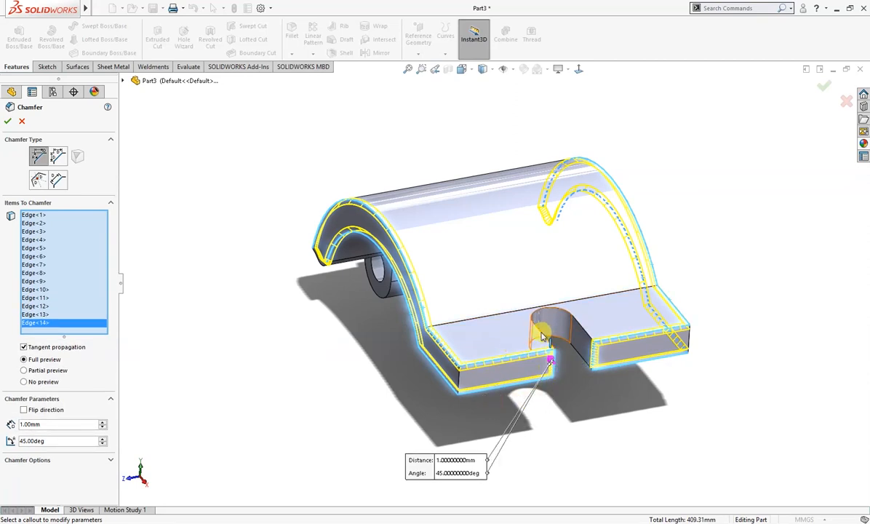
- Try to add the upper straight and curved edges of the tab's slot to the same chamfer
{"action": "left_click", "coordinate": [542, 337]}
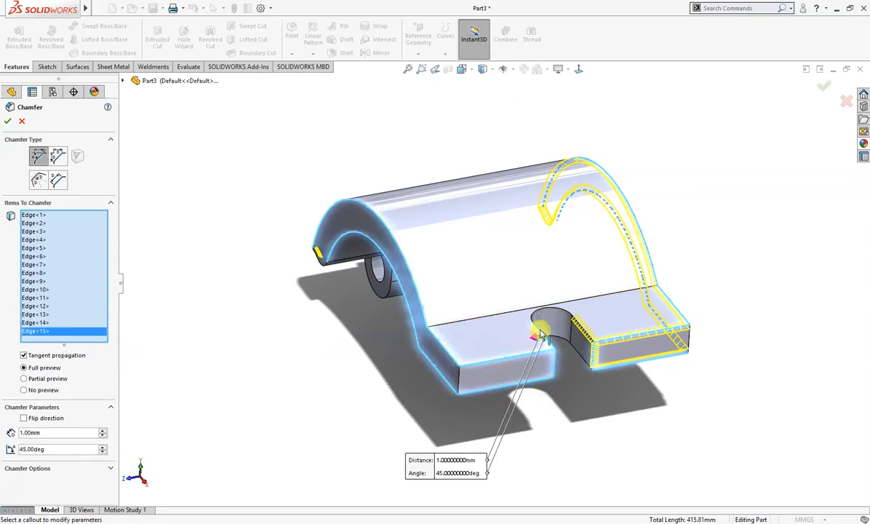
{"action": "left_click", "coordinate": [537, 310]}
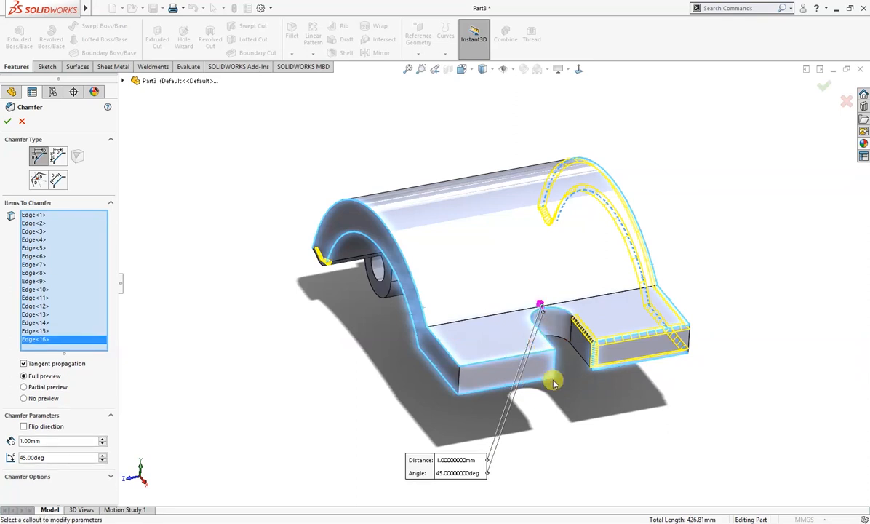
{"action": "left_click", "coordinate": [570, 363]}
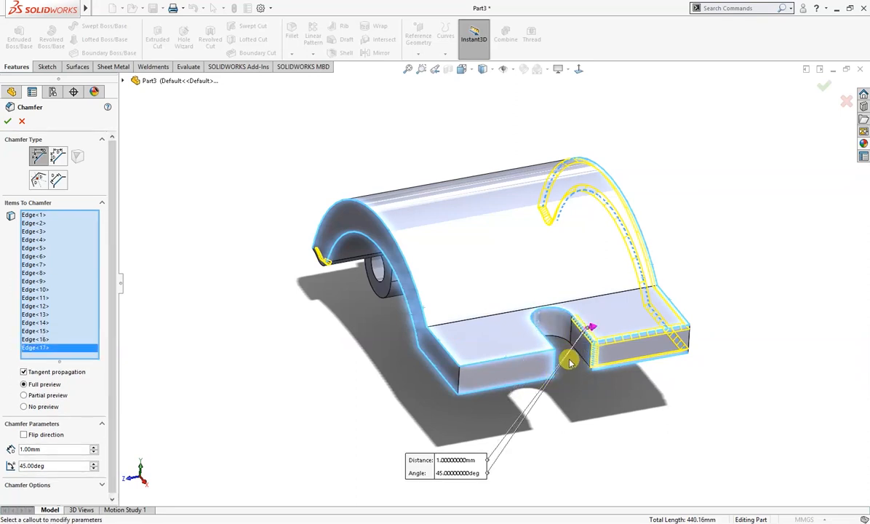
{"action": "left_click", "coordinate": [590, 334]}
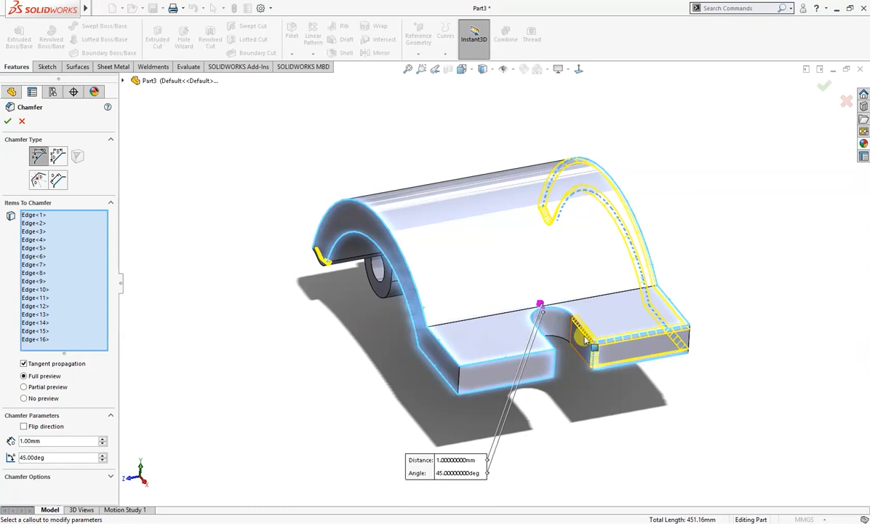
{"action": "left_click", "coordinate": [587, 334]}
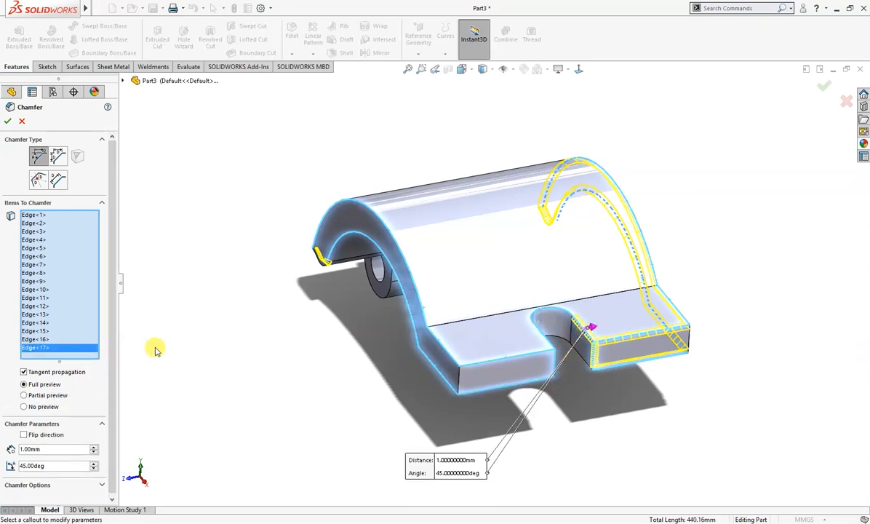
- Remove the slot's straight and curved edges from the chamfer selection, keeping the vertical corner edges at its mouth
{"action": "right_click", "coordinate": [84, 352]}
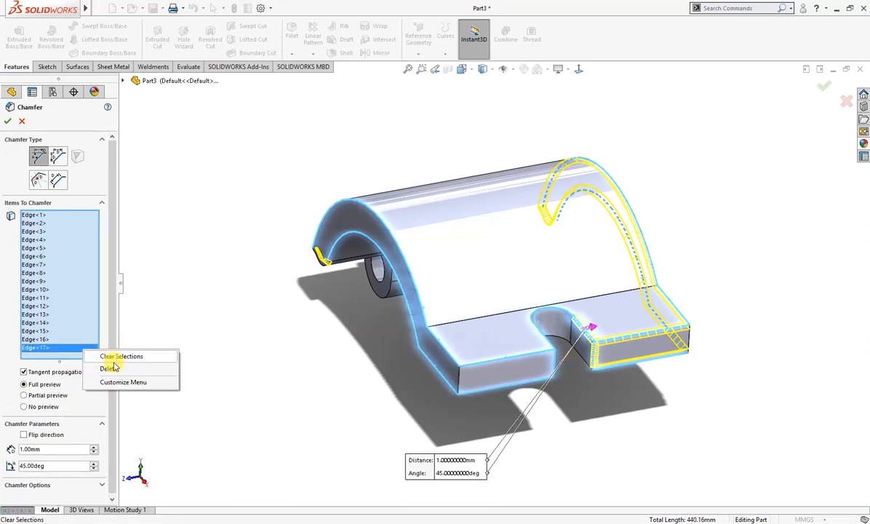
{"action": "left_click", "coordinate": [109, 366]}
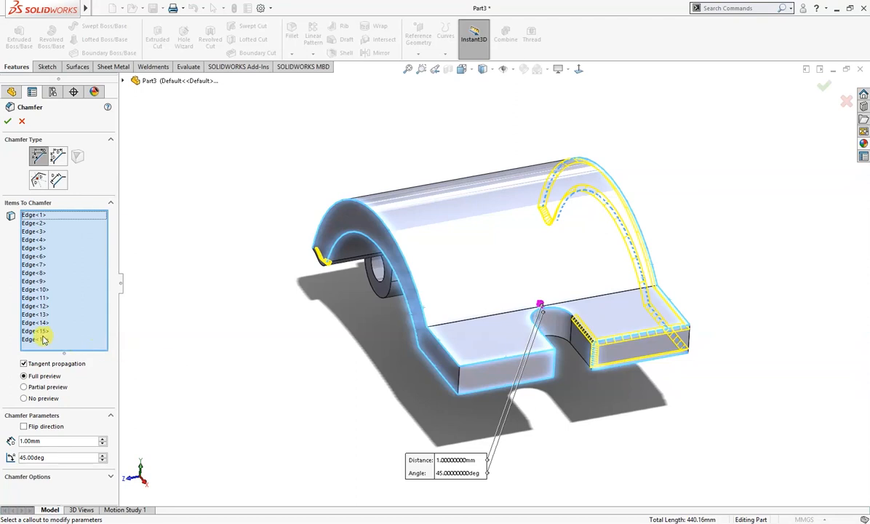
{"action": "left_click", "coordinate": [43, 340]}
{"action": "right_click", "coordinate": [47, 342]}
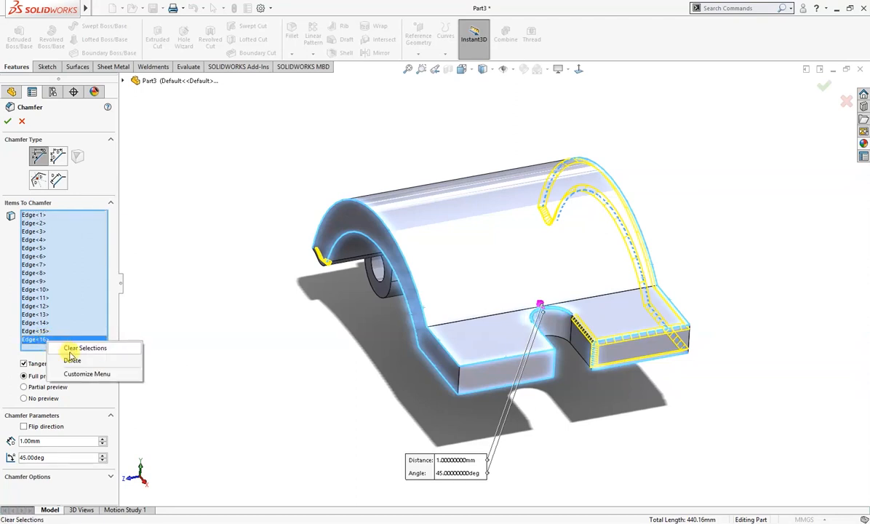
{"action": "left_click", "coordinate": [72, 360]}
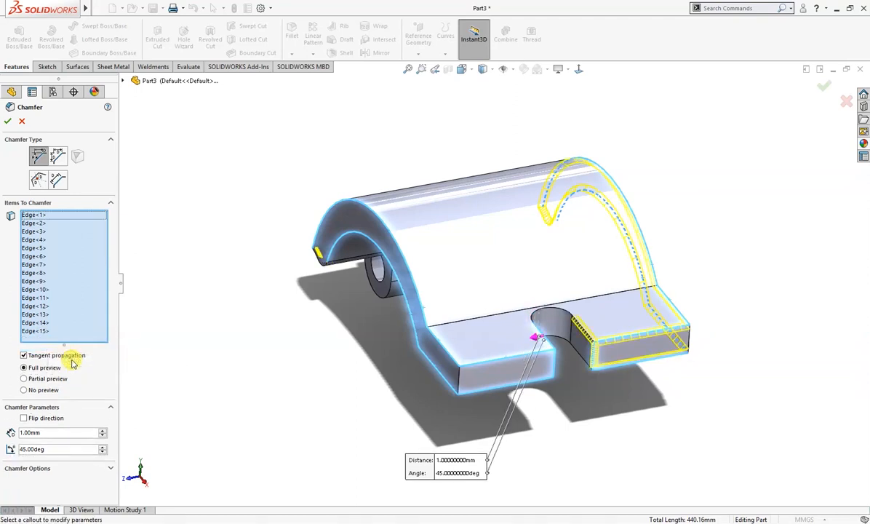
{"action": "left_click", "coordinate": [43, 333]}
{"action": "right_click", "coordinate": [43, 332]}
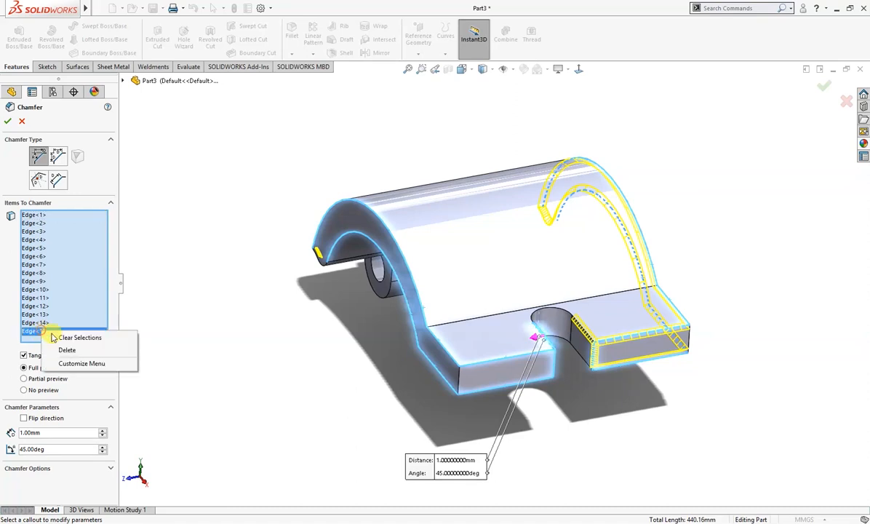
{"action": "left_click", "coordinate": [43, 351]}
- Apply the chamfer to the selected edges and set its distance to 0.5 mm
{"action": "middle_click_drag", "start_coordinate": [145, 371], "coordinate": [161, 325]}
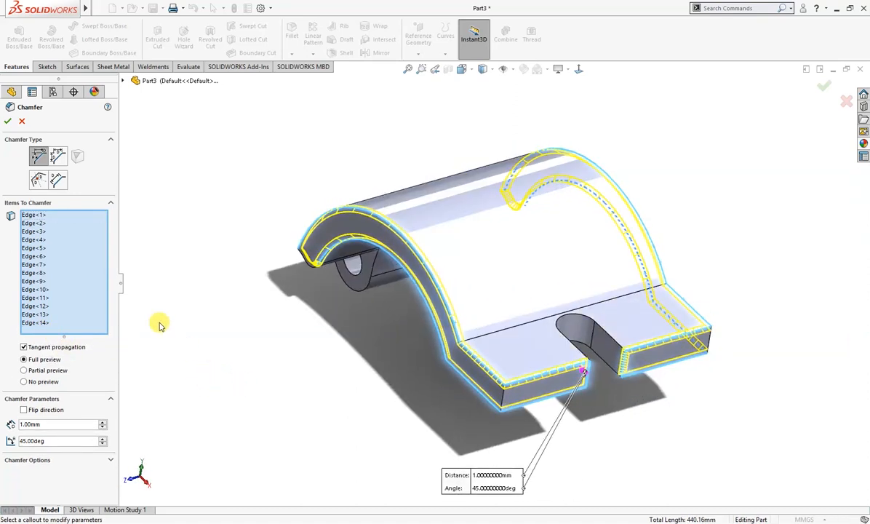
{"action": "left_click", "coordinate": [9, 121]}
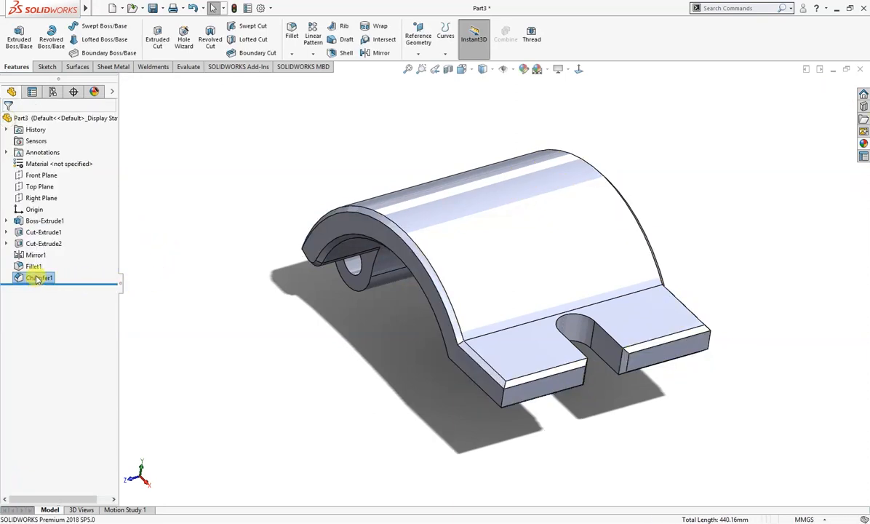
{"action": "left_click", "coordinate": [43, 251]}
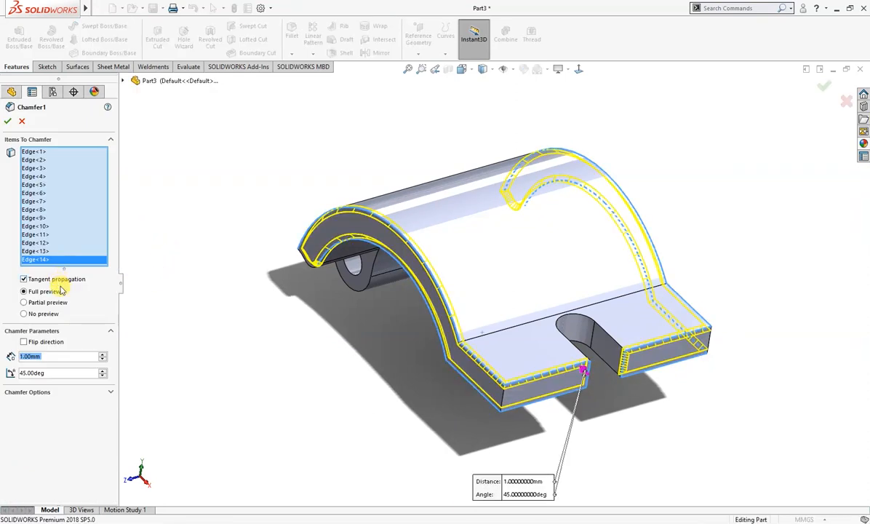
{"action": "type", "text": "0.5"}
{"action": "key", "text": "Return"}
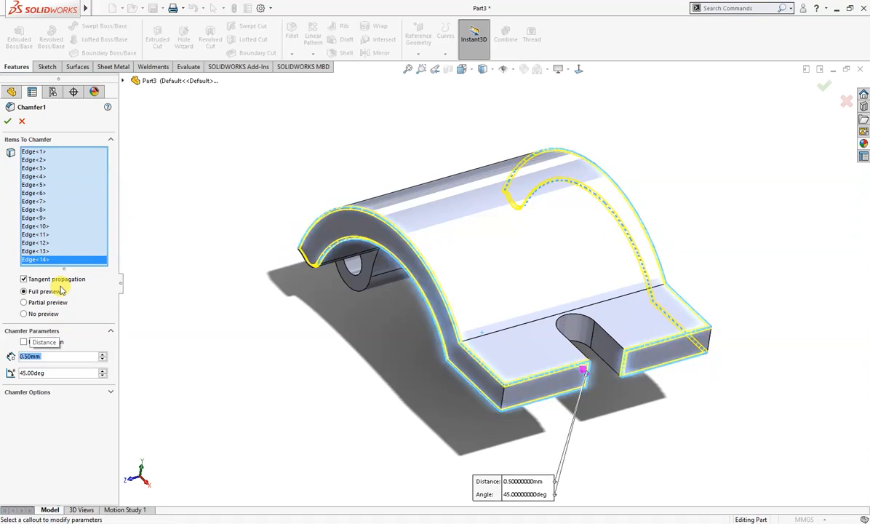
{"action": "left_click", "coordinate": [8, 121]}
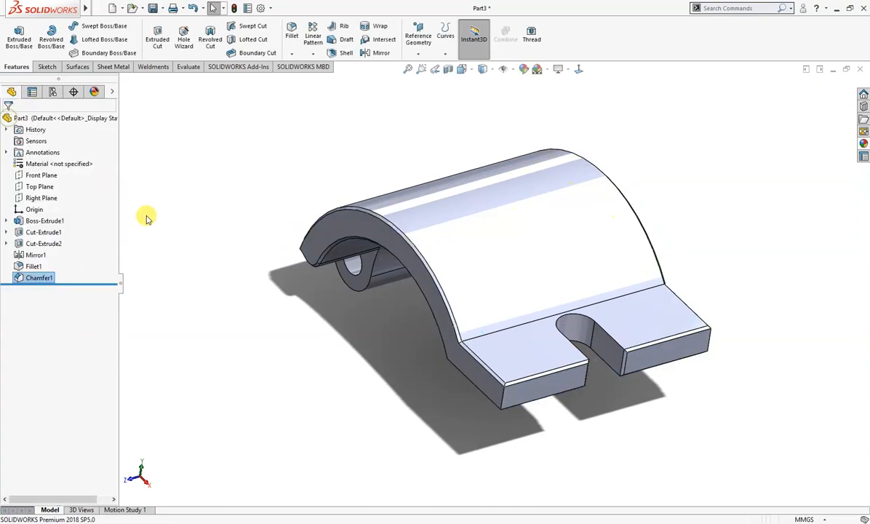
- Chamfer the upper and lower edges of the tab's slot by 0.5 mm at 45°
{"action": "middle_click_drag", "start_coordinate": [373, 353], "coordinate": [397, 351]}
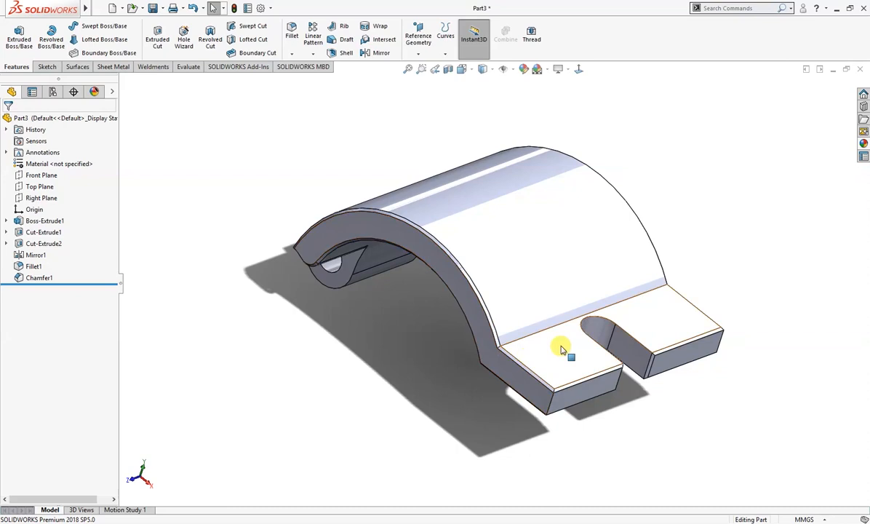
{"action": "left_click", "coordinate": [627, 337]}
{"action": "left_click", "coordinate": [735, 301]}
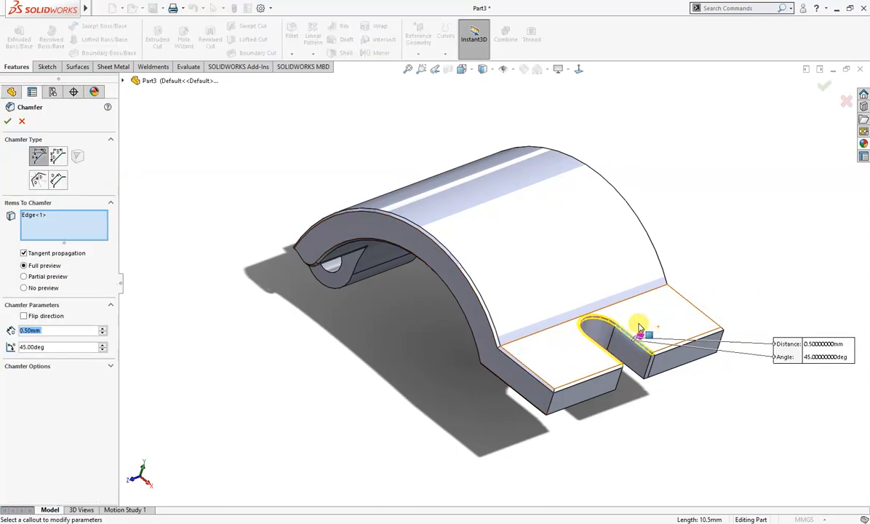
{"action": "middle_click_drag", "start_coordinate": [641, 391], "coordinate": [606, 252]}
{"action": "left_click", "coordinate": [606, 249]}
{"action": "middle_click_drag", "start_coordinate": [530, 311], "coordinate": [545, 374]}
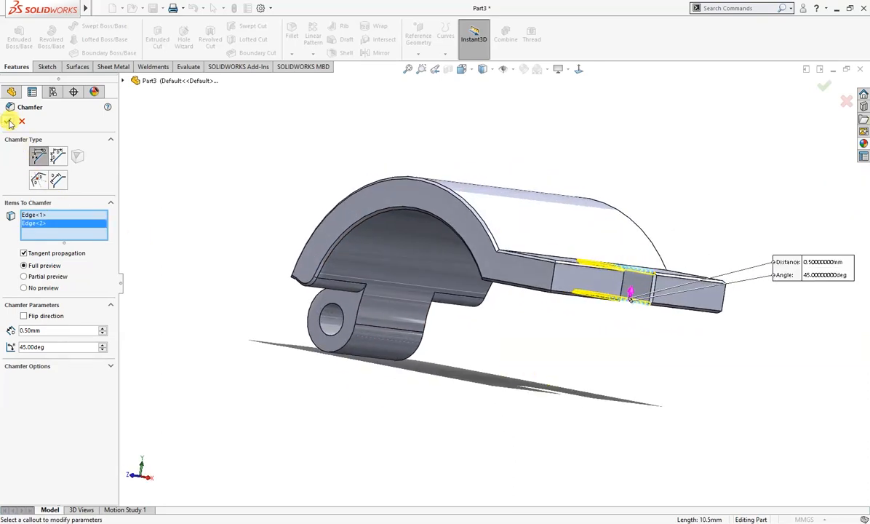
{"action": "left_click", "coordinate": [8, 122]}
- Apply the satin finish chrome appearance to the clamp part in a trimetric view
{"action": "middle_click_drag", "start_coordinate": [156, 161], "coordinate": [154, 240]}
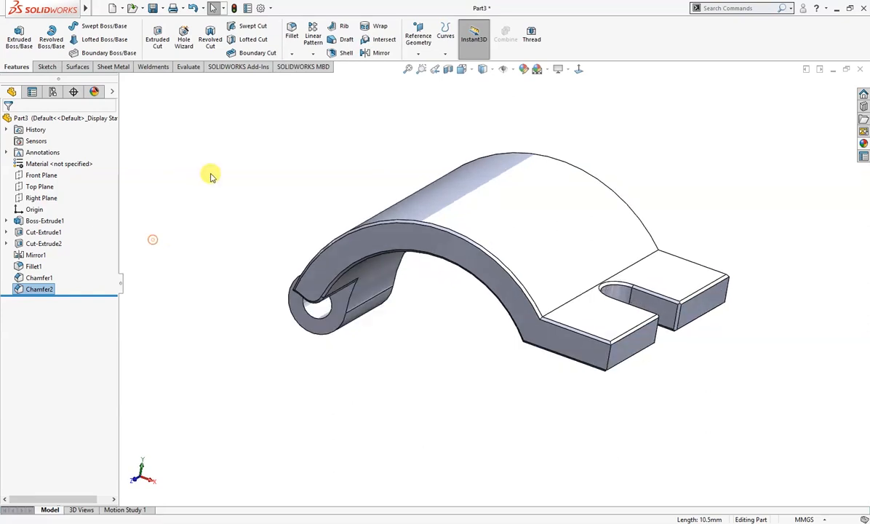
{"action": "mouse_move", "coordinate": [212, 180]}
{"action": "middle_mouse_down"}
{"action": "mouse_move", "coordinate": [220, 204]}
{"action": "mouse_move", "coordinate": [300, 226]}
{"action": "mouse_move", "coordinate": [305, 159]}
{"action": "mouse_move", "coordinate": [255, 197]}
{"action": "middle_mouse_up"}
{"action": "right_click_drag", "start_coordinate": [197, 222], "coordinate": [246, 188]}
{"action": "left_click", "coordinate": [864, 148]}
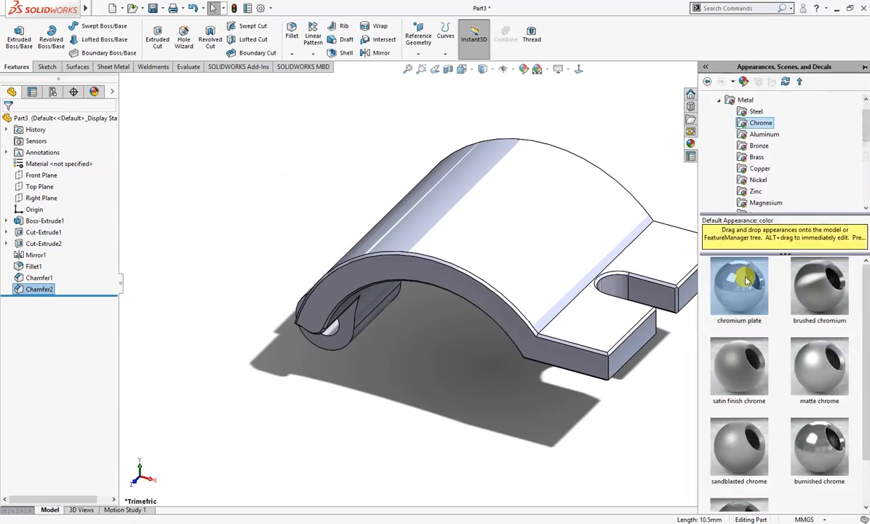
{"action": "left_click_drag", "start_coordinate": [754, 359], "coordinate": [618, 301]}
{"action": "left_click", "coordinate": [618, 301]}
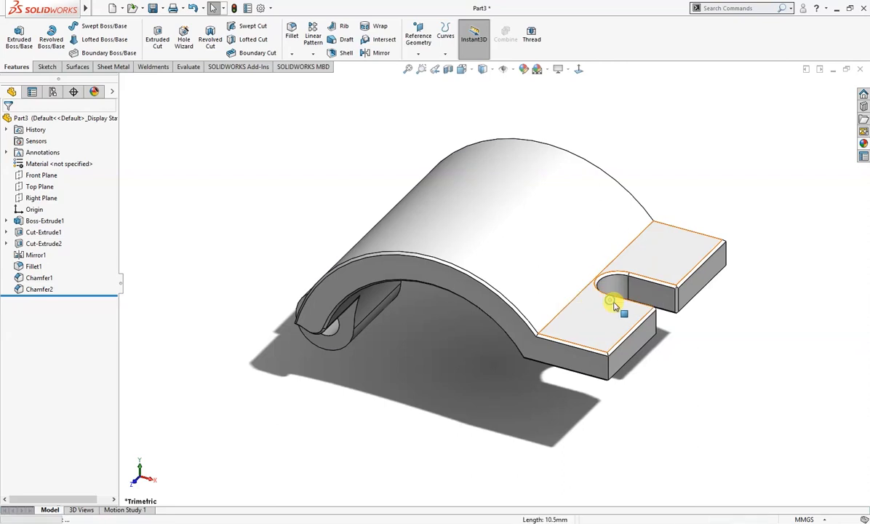
- Save the part as Pipe Clamp Upper Part in the Pipe Clamp folder
{"action": "middle_click_drag", "start_coordinate": [579, 326], "coordinate": [544, 341]}
{"action": "right_click_drag", "start_coordinate": [513, 374], "coordinate": [553, 345]}
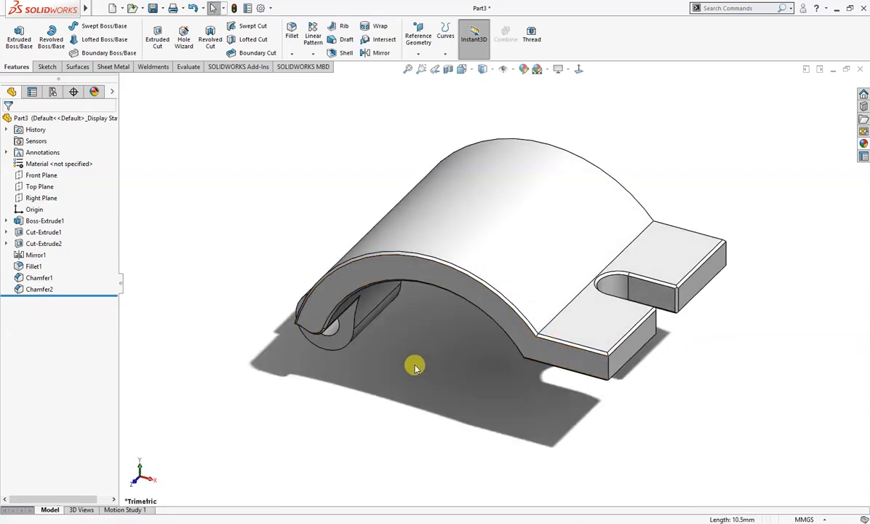
{"action": "left_click", "coordinate": [153, 8]}
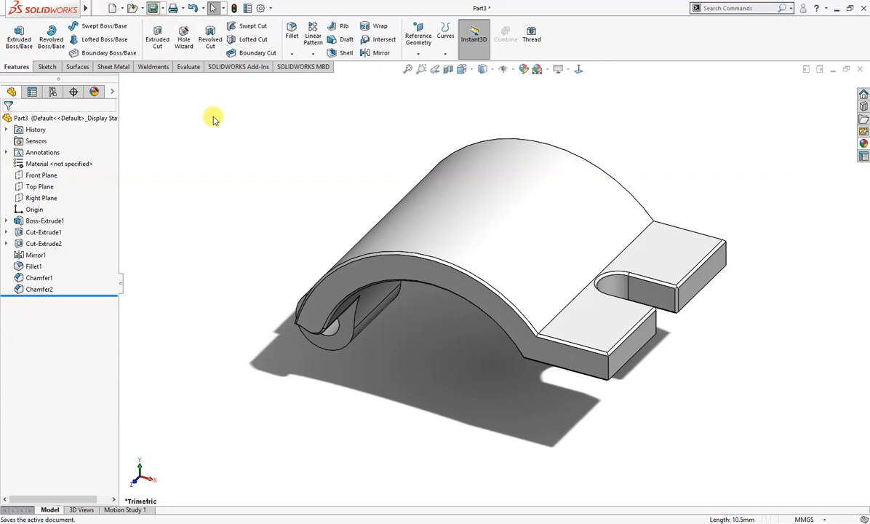
{"action": "type", "text": "Pipe"}
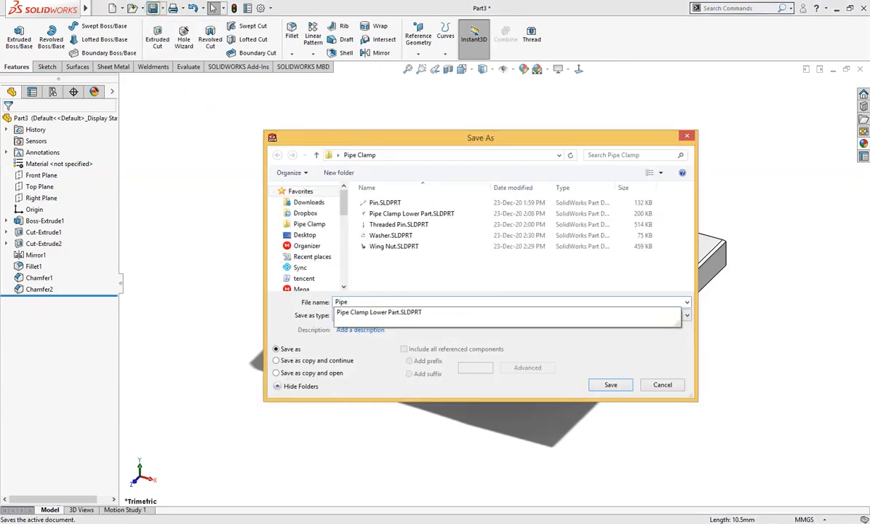
{"action": "type", "text": " Clamp Upper Part"}
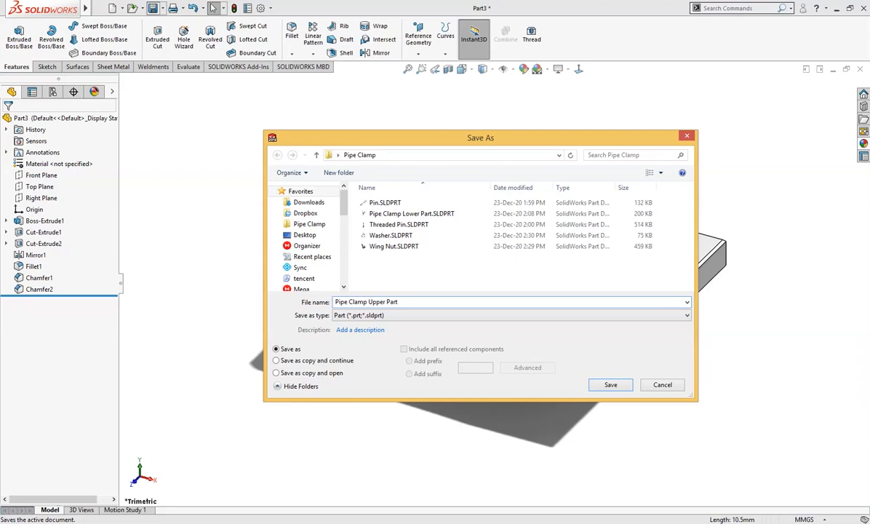
{"action": "left_click", "coordinate": [610, 385]}
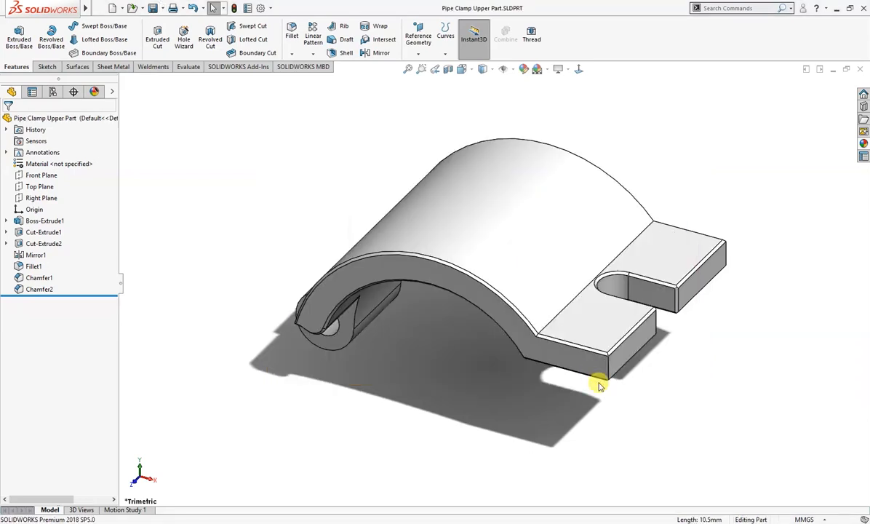
{"action": "middle_click_drag", "start_coordinate": [557, 392], "coordinate": [472, 420]}
{"action": "right_click_drag", "start_coordinate": [471, 418], "coordinate": [522, 376]}
{"action": "middle_click_drag", "start_coordinate": [522, 377], "coordinate": [561, 358]}
{"action": "right_click_drag", "start_coordinate": [560, 357], "coordinate": [574, 355]}
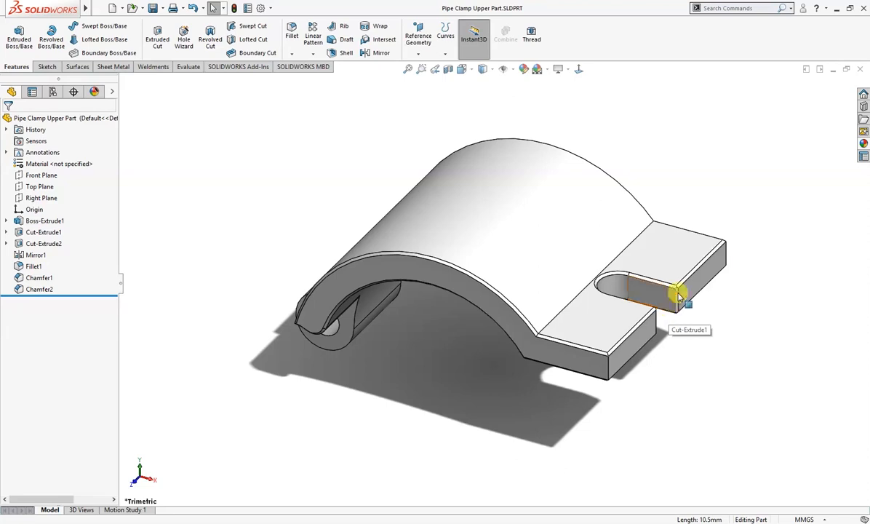
- Chamfer both end edges of the hinge's pin hole by 0.3 mm at 45°, using the hole's inner face
{"action": "middle_click_drag", "start_coordinate": [389, 384], "coordinate": [411, 281]}
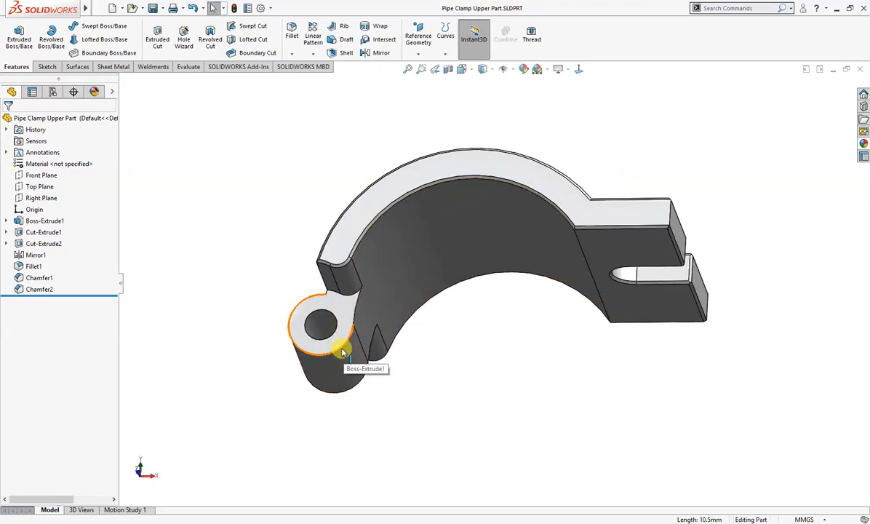
{"action": "left_click", "coordinate": [320, 326]}
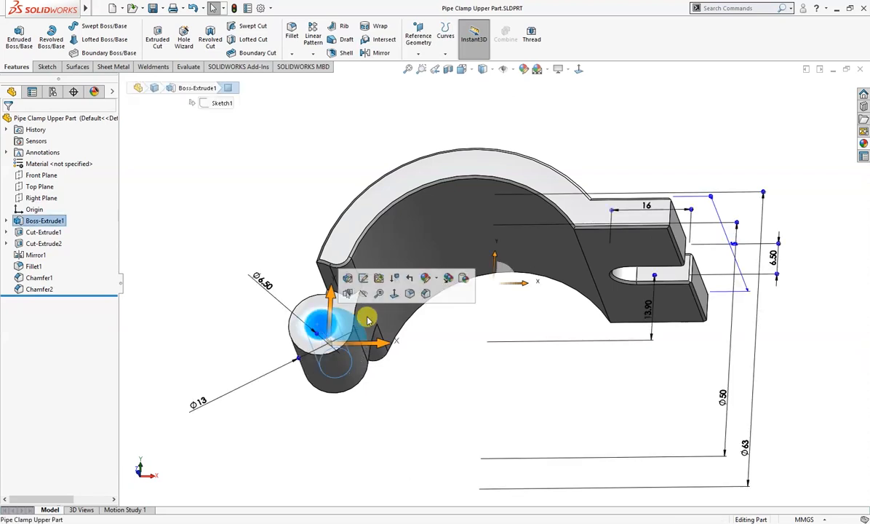
{"action": "left_click", "coordinate": [425, 293]}
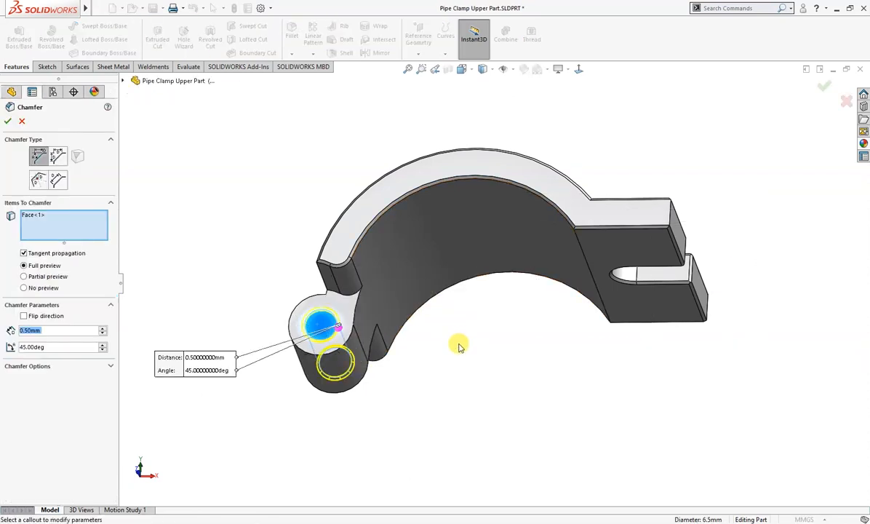
{"action": "type", "text": "3"}
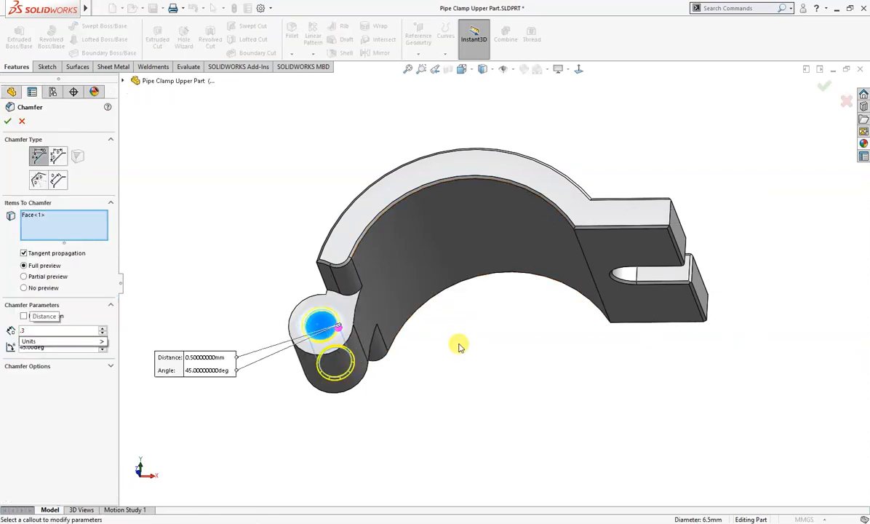
{"action": "key", "text": "Return"}
{"action": "left_click", "coordinate": [7, 122]}
{"action": "middle_click_drag", "start_coordinate": [202, 214], "coordinate": [450, 330]}
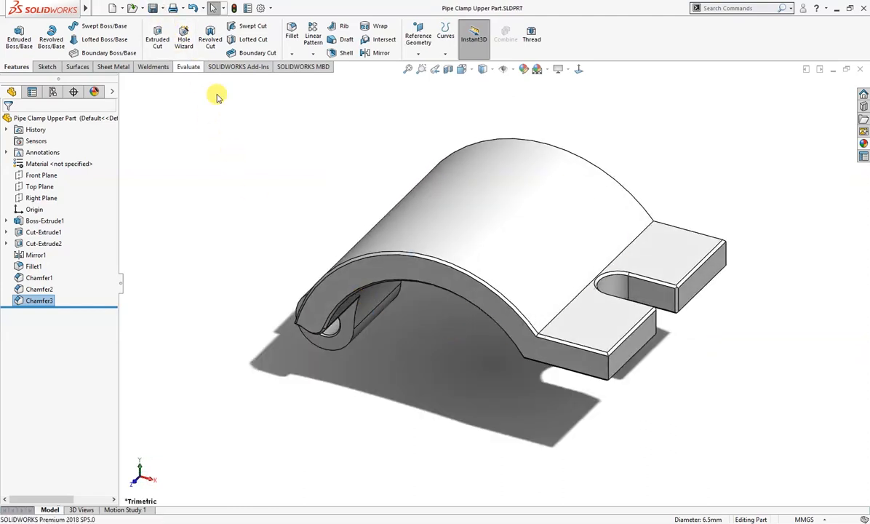
- Close the clamp's upper part and create a new part document
{"action": "left_click", "coordinate": [862, 70]}
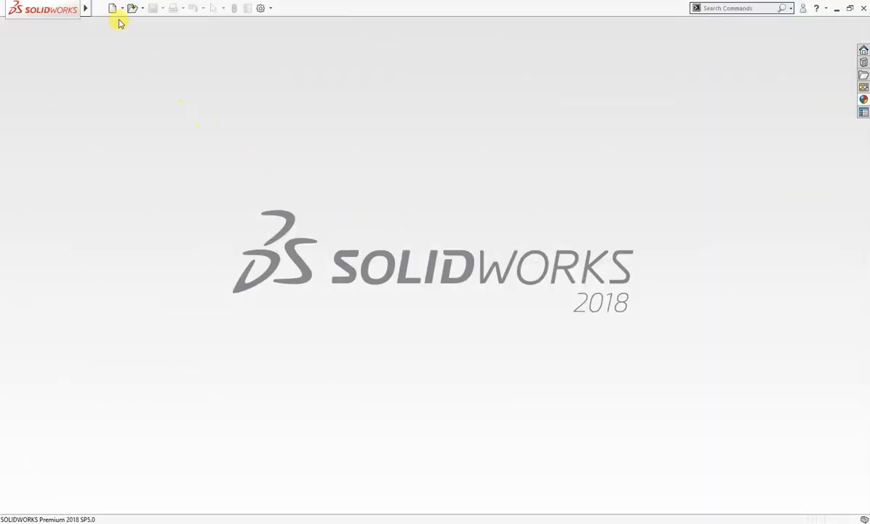
{"action": "left_click", "coordinate": [112, 8]}
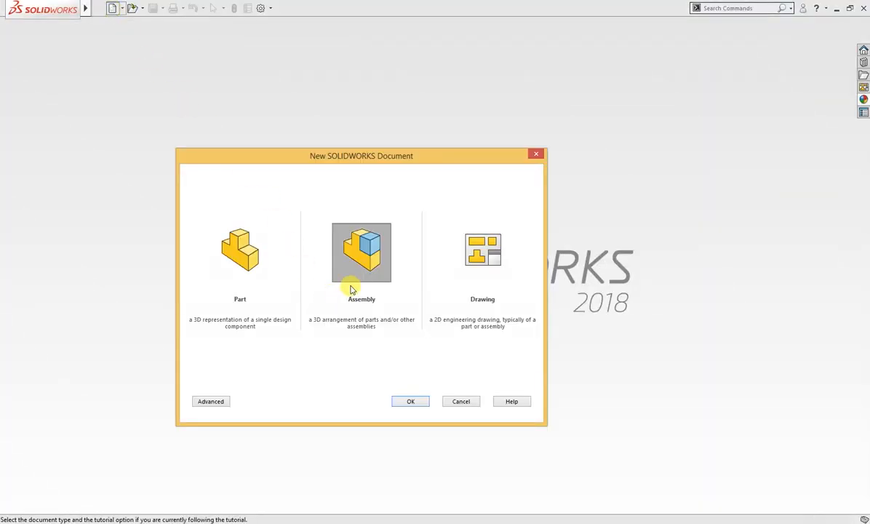
{"action": "left_click", "coordinate": [253, 266]}
{"action": "left_click", "coordinate": [413, 401]}
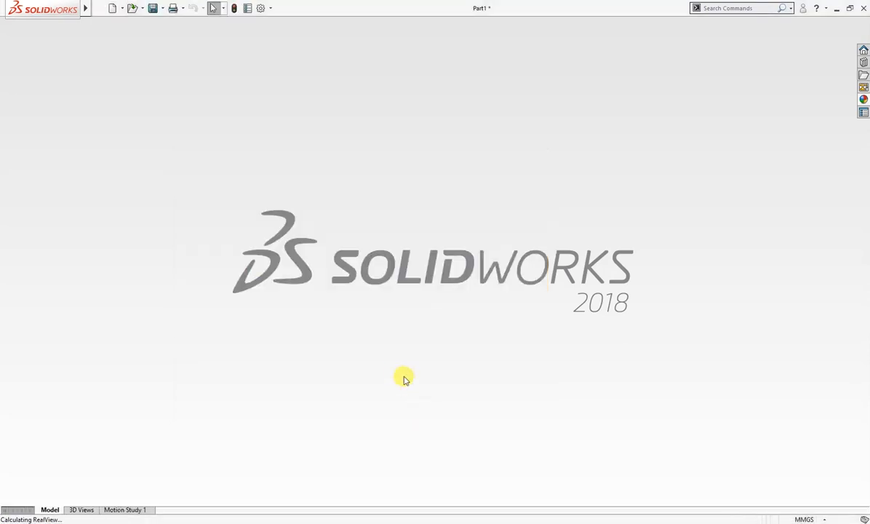
- Sketch two concentric circles centred on the origin on the Front Plane, the outer one with a radius of about 52 mm
{"action": "left_click", "coordinate": [35, 188]}
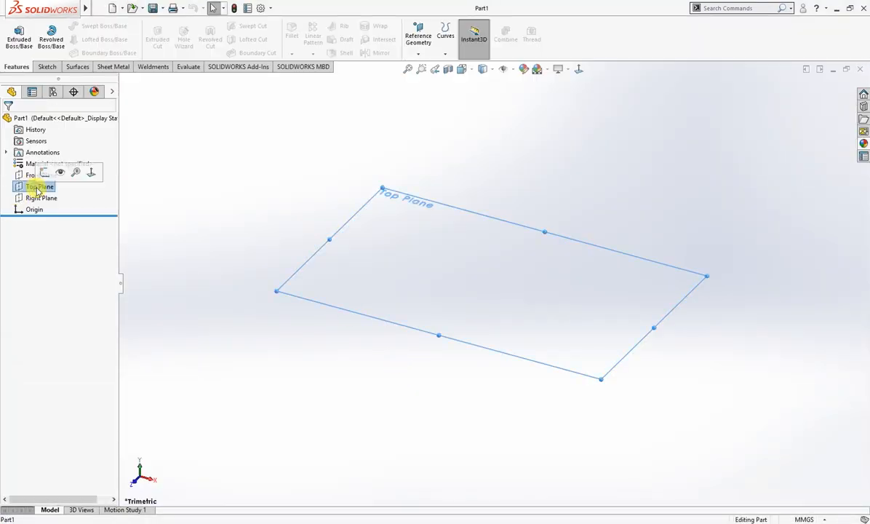
{"action": "left_click", "coordinate": [34, 175]}
{"action": "left_click", "coordinate": [36, 162]}
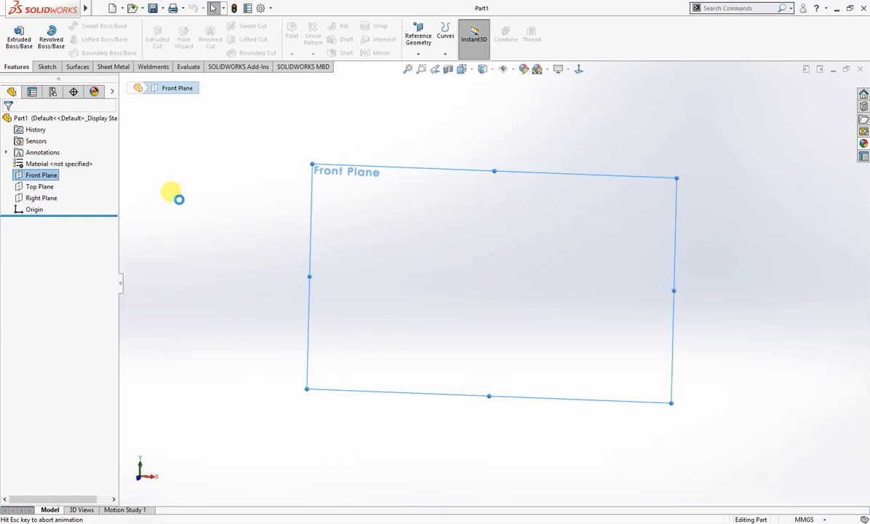
{"action": "key", "text": "c"}
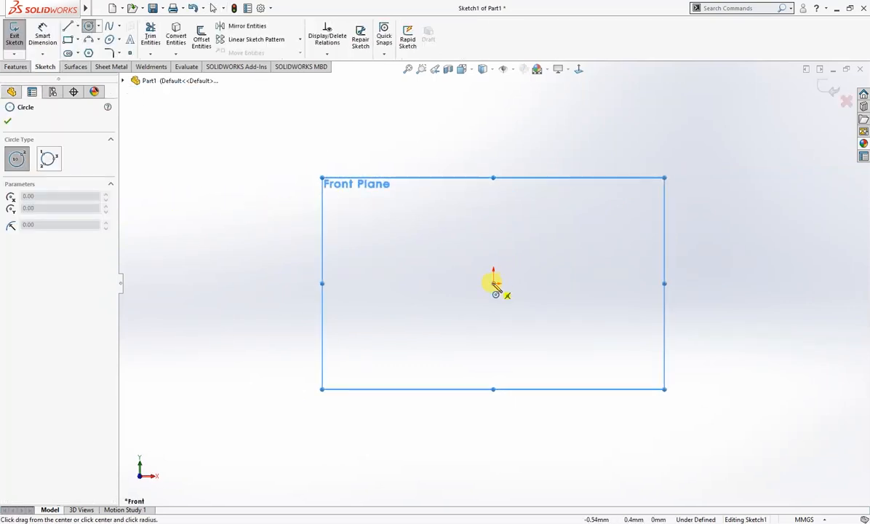
{"action": "left_click", "coordinate": [493, 282]}
{"action": "left_click", "coordinate": [569, 249]}
{"action": "left_click", "coordinate": [493, 283]}
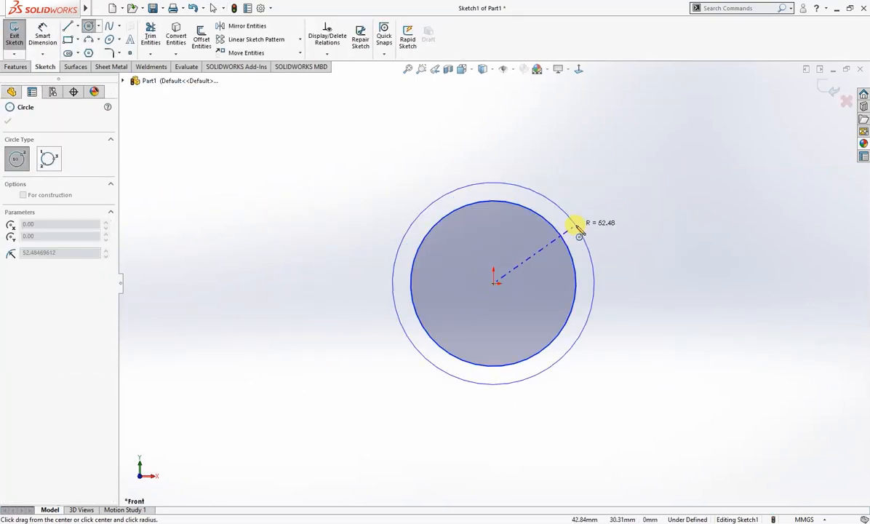
{"action": "left_click", "coordinate": [578, 227]}
- Dimension the outer circle to a diameter of 50 mm and the inner circle to a diameter of 40 mm
{"action": "right_click_drag", "start_coordinate": [649, 284], "coordinate": [649, 218]}
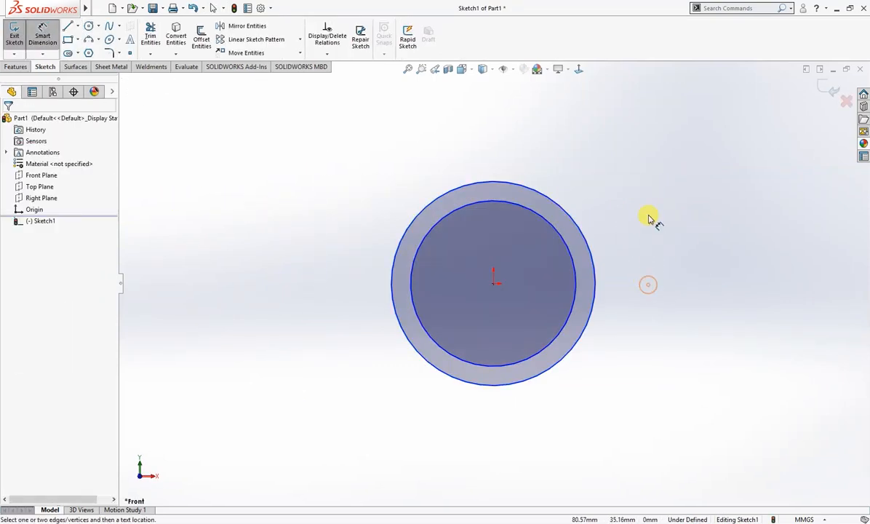
{"action": "left_click", "coordinate": [593, 282]}
{"action": "left_click", "coordinate": [632, 282]}
{"action": "type", "text": "50"}
{"action": "key", "text": "Return"}
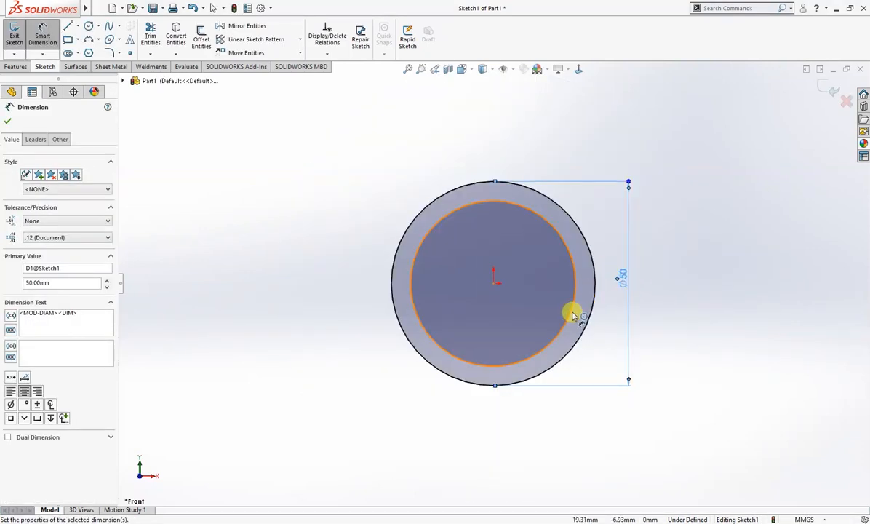
{"action": "left_click", "coordinate": [572, 315]}
{"action": "left_click", "coordinate": [641, 332]}
{"action": "type", "text": "40"}
{"action": "key", "text": "Return"}
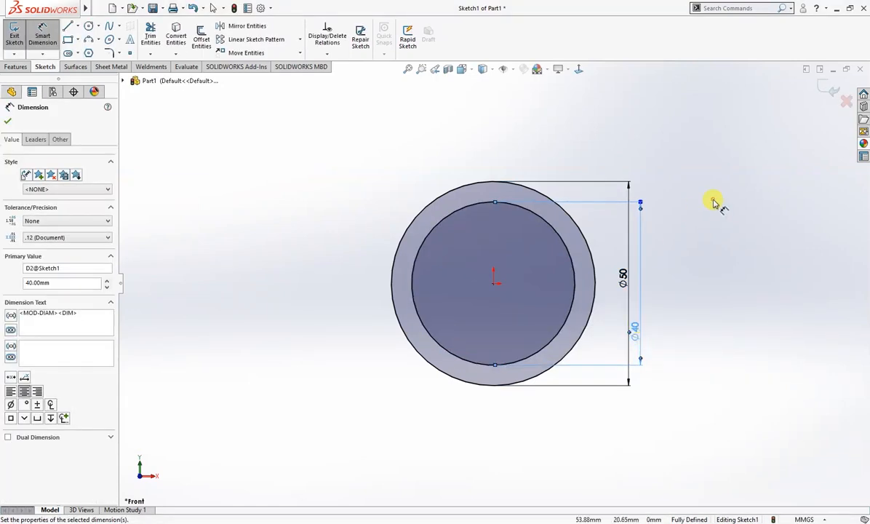
- Extrude the ring profile 200 mm with the Mid Plane end condition to form the pipe
{"action": "key", "text": "s"}
{"action": "left_click", "coordinate": [795, 293]}
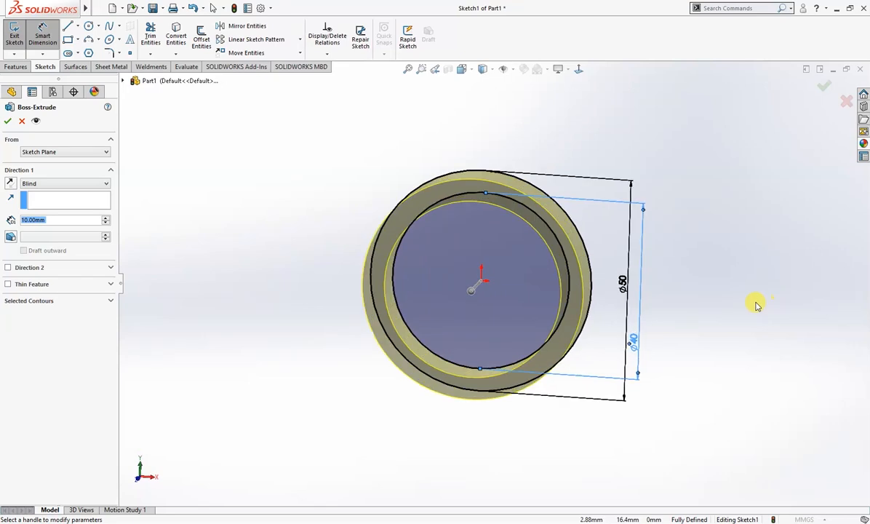
{"action": "left_click", "coordinate": [60, 184]}
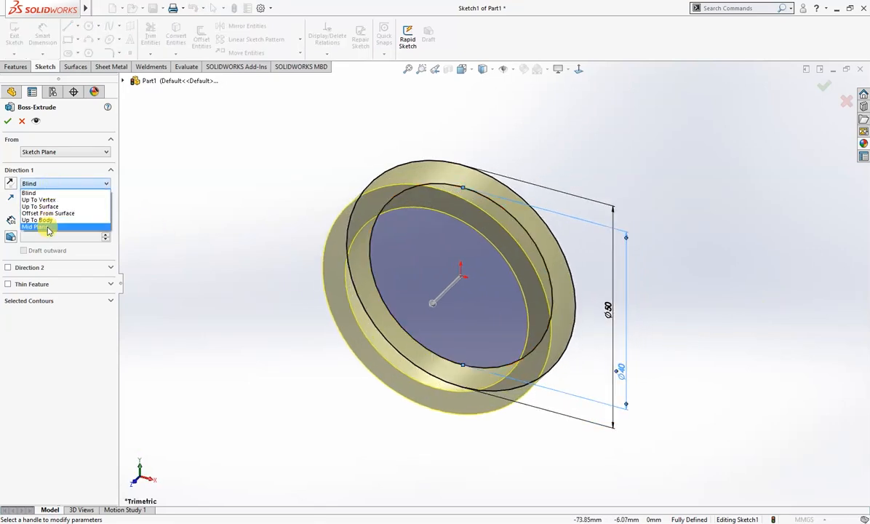
{"action": "left_click", "coordinate": [48, 226]}
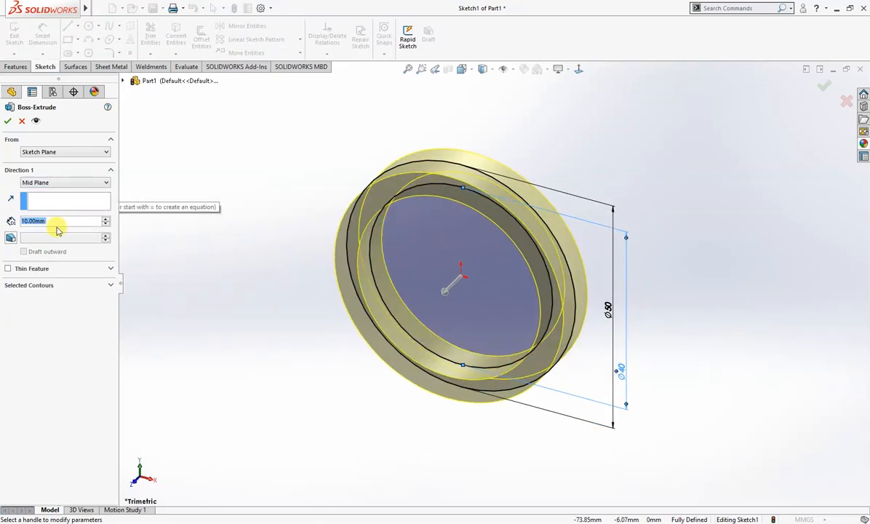
{"action": "left_click", "coordinate": [56, 221]}
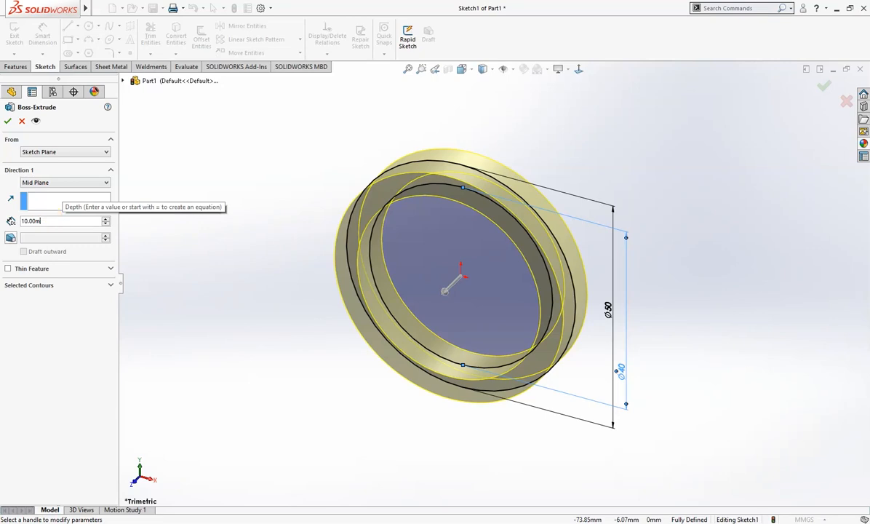
{"action": "key", "text": "BackSpace"}
{"action": "key", "text": "BackSpace"}
{"action": "key", "text": "BackSpace"}
{"action": "key", "text": "BackSpace"}
{"action": "key", "text": "BackSpace"}
{"action": "key", "text": "BackSpace"}
{"action": "key", "text": "BackSpace"}
{"action": "type", "text": "200"}
{"action": "key", "text": "Return"}
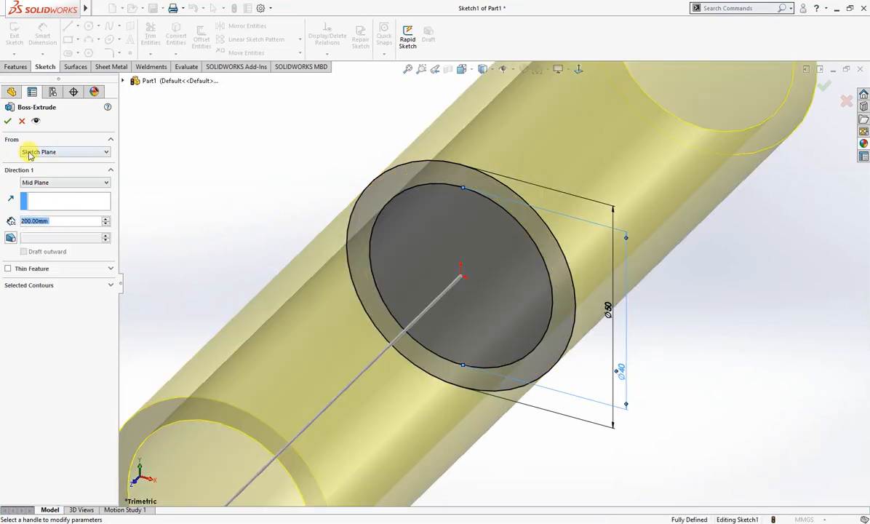
{"action": "left_click", "coordinate": [8, 122]}
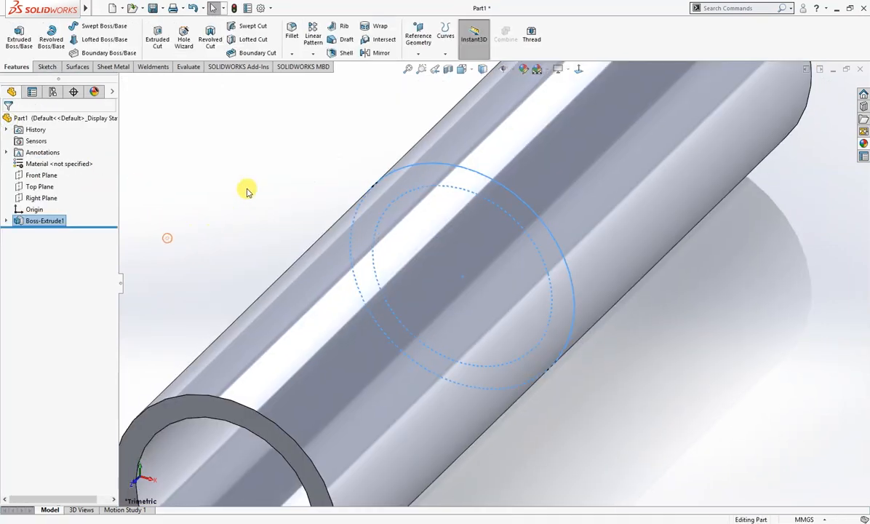
- Chamfer the inner and outer edges at both pipe ends by 1 mm at 45°, using the inner and outer cylindrical faces
{"action": "key", "text": "f"}
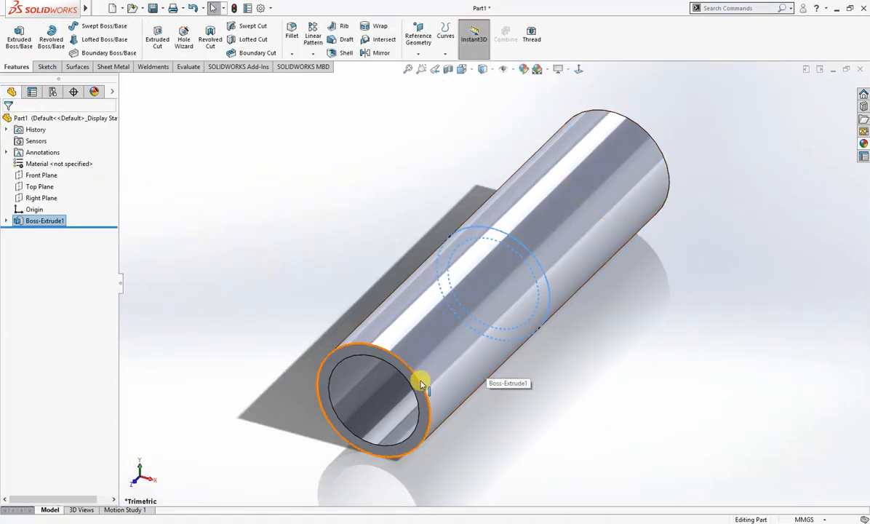
{"action": "left_click", "coordinate": [381, 402]}
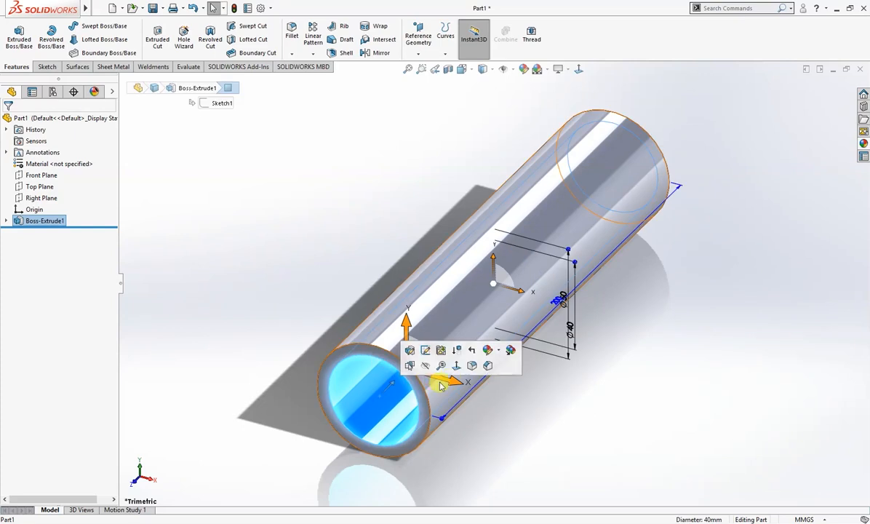
{"action": "left_click", "coordinate": [487, 365]}
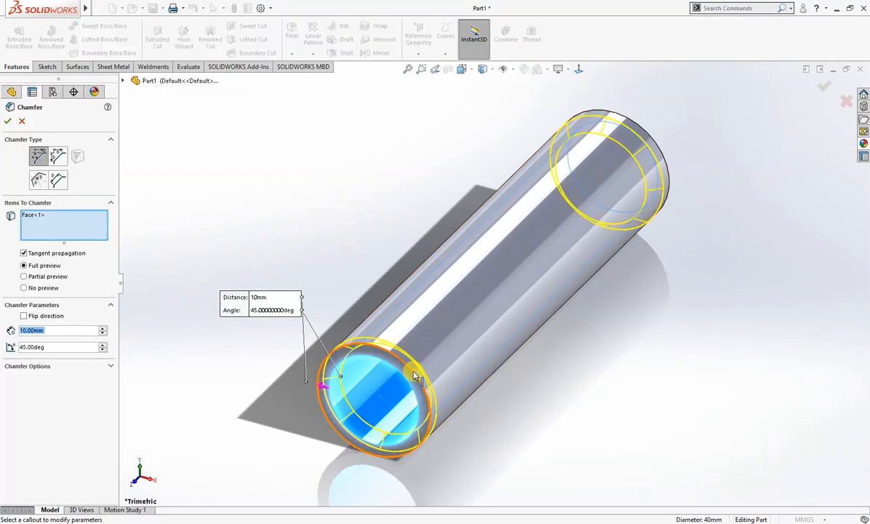
{"action": "type", "text": "1"}
{"action": "key", "text": "Return"}
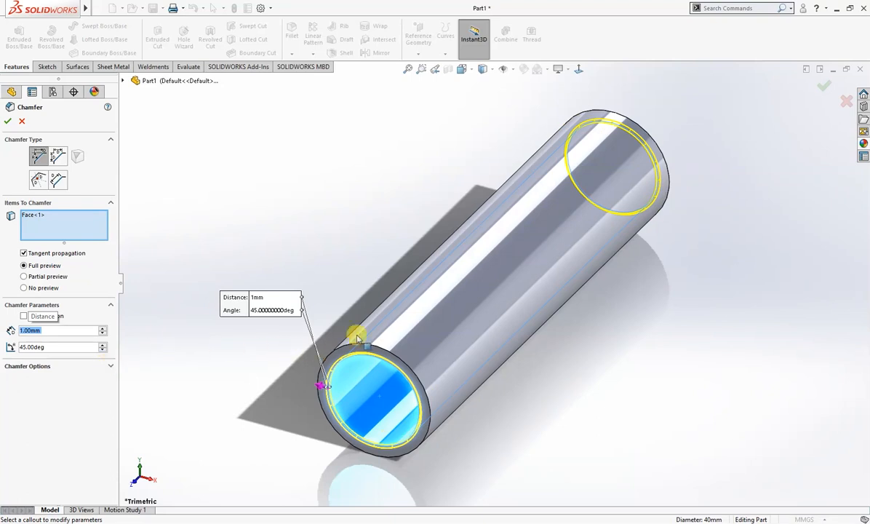
{"action": "left_click", "coordinate": [430, 299]}
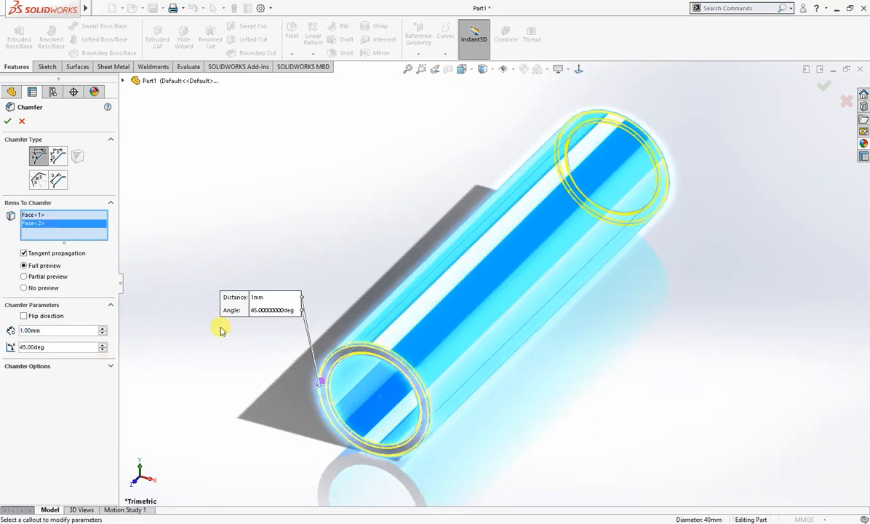
{"action": "left_click", "coordinate": [9, 123]}
- Apply the chromium plate appearance from the Chrome metals to the whole pipe part
{"action": "middle_click_drag", "start_coordinate": [650, 204], "coordinate": [846, 142]}
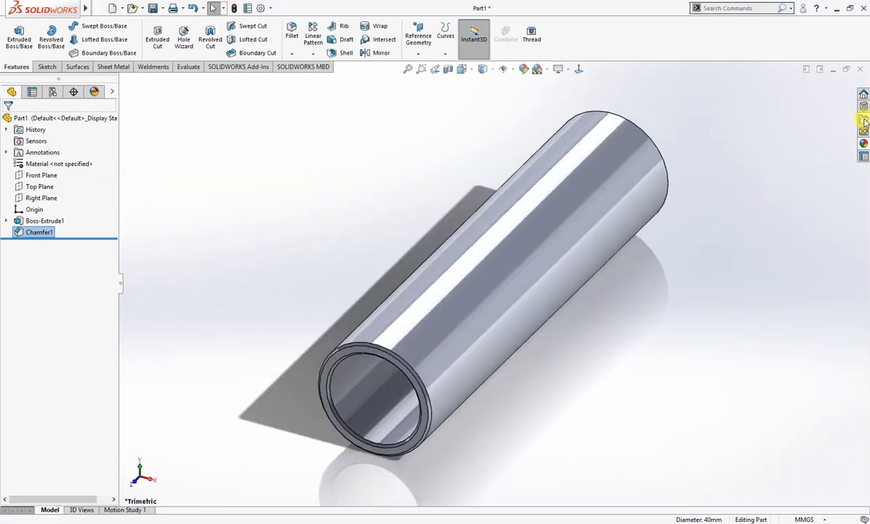
{"action": "left_click", "coordinate": [864, 143]}
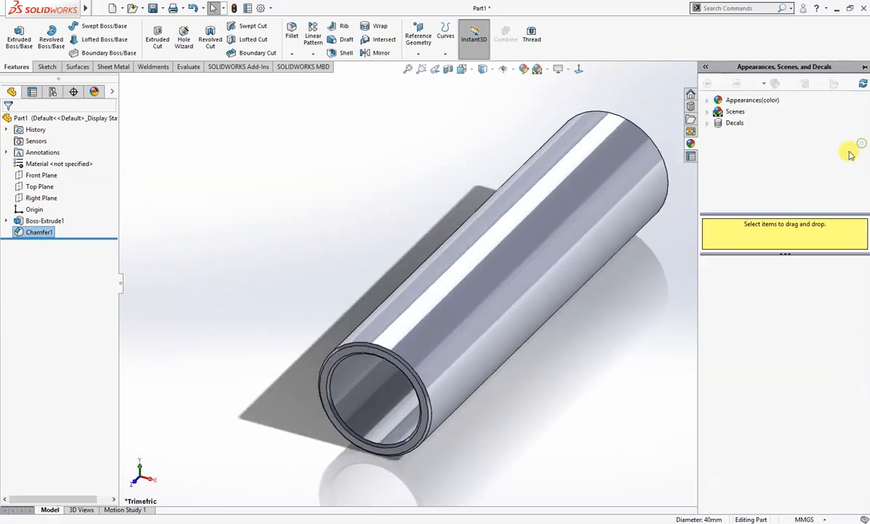
{"action": "left_click", "coordinate": [707, 100]}
{"action": "left_click", "coordinate": [743, 123]}
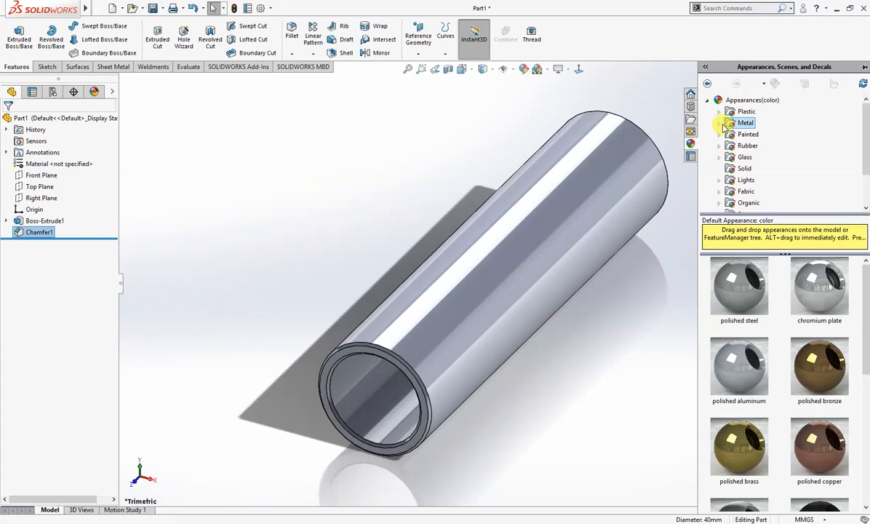
{"action": "left_click", "coordinate": [719, 124]}
{"action": "left_click", "coordinate": [751, 124]}
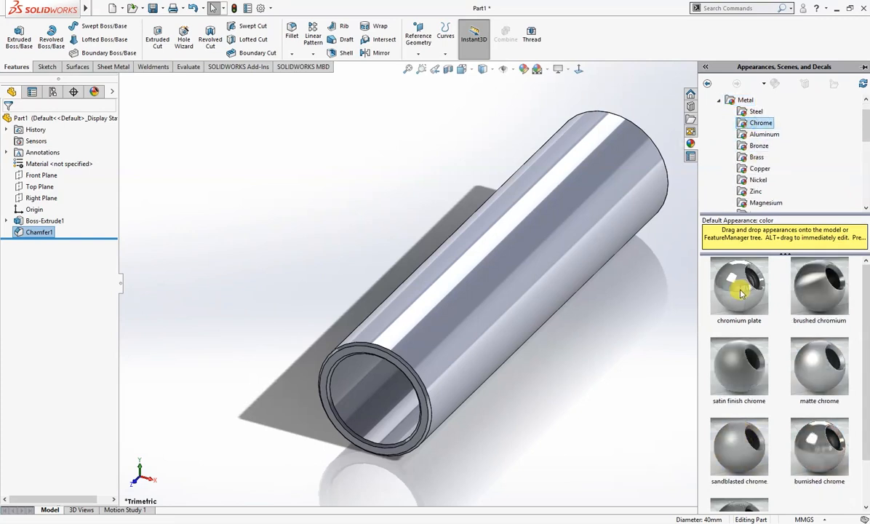
{"action": "left_click", "coordinate": [741, 293]}
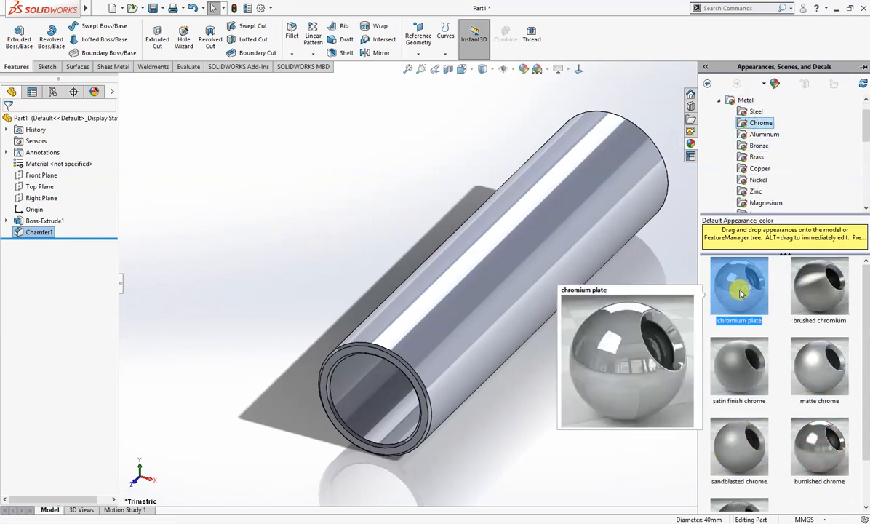
{"action": "left_click_drag", "start_coordinate": [741, 292], "coordinate": [570, 261]}
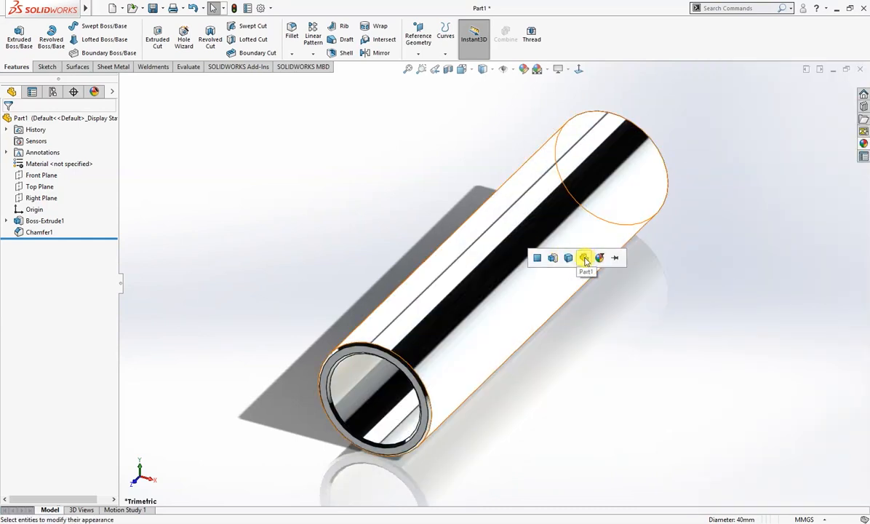
{"action": "left_click", "coordinate": [582, 257]}
{"action": "middle_click_drag", "start_coordinate": [631, 302], "coordinate": [611, 362]}
{"action": "right_click_drag", "start_coordinate": [611, 361], "coordinate": [657, 325]}
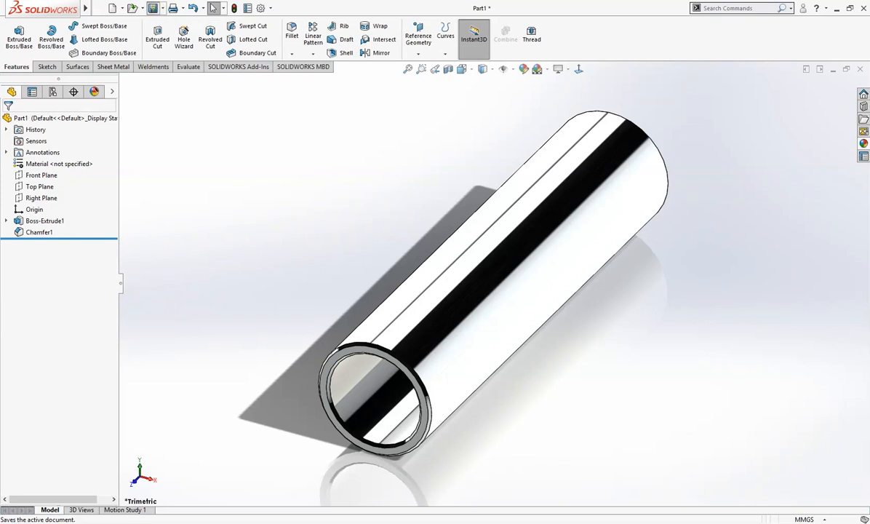
- Save the part as Pipe in the Organizer's Pipe Clamp folder
{"action": "left_click", "coordinate": [153, 8]}
{"action": "type", "text": "Pip"}
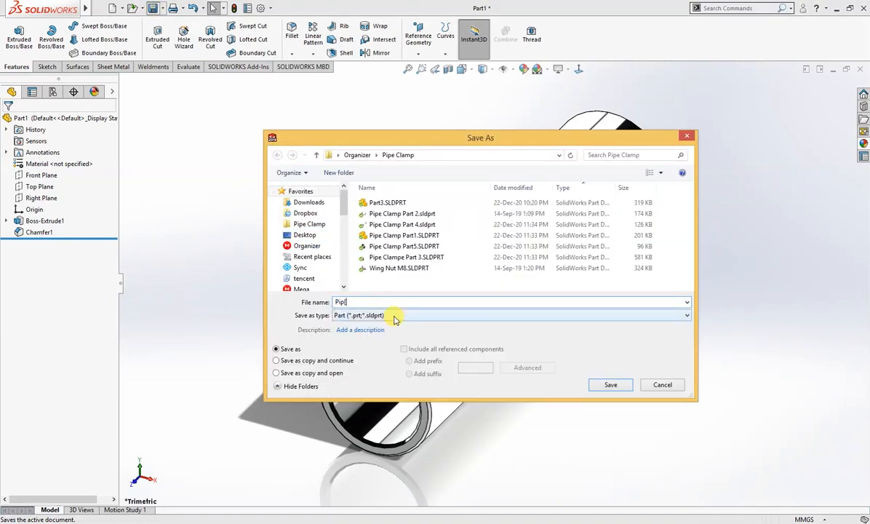
{"action": "type", "text": "["}
{"action": "key", "text": "BackSpace"}
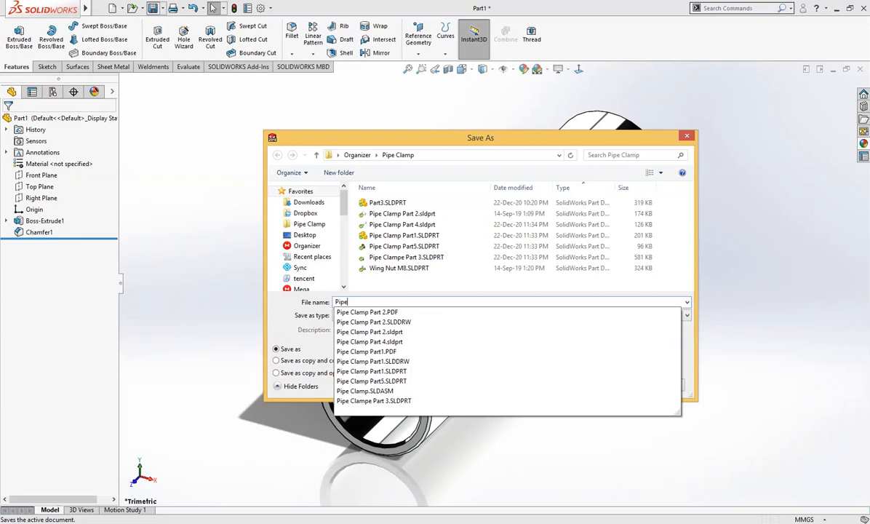
{"action": "type", "text": "e"}
{"action": "key", "text": "Return"}
{"action": "mouse_move", "coordinate": [363, 245]}
{"action": "middle_mouse_down"}
{"action": "mouse_move", "coordinate": [390, 251]}
{"action": "mouse_move", "coordinate": [406, 238]}
{"action": "mouse_move", "coordinate": [369, 243]}
{"action": "middle_mouse_up"}
{"action": "right_click_drag", "start_coordinate": [363, 237], "coordinate": [404, 208]}
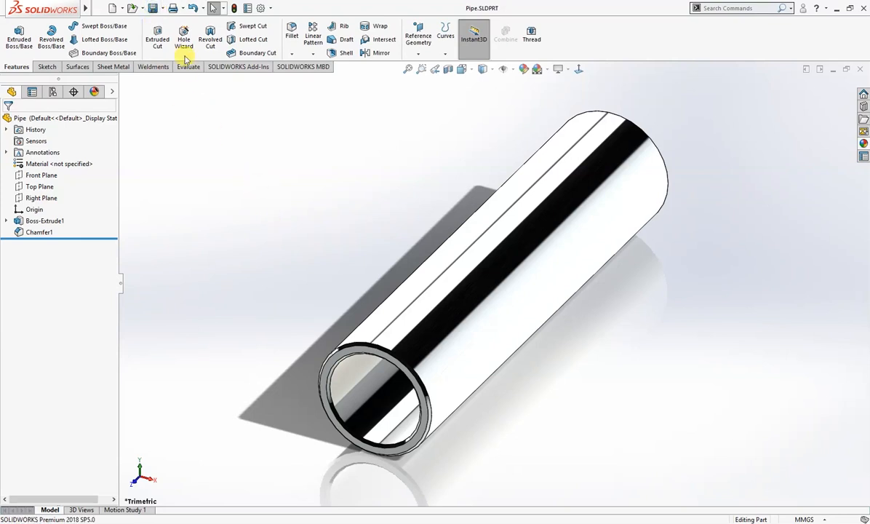
- Save the part again under the name Pipe.SLDPRT in the Pipe Clamp folder on the Desktop
{"action": "left_click", "coordinate": [162, 8]}
{"action": "left_click", "coordinate": [163, 33]}
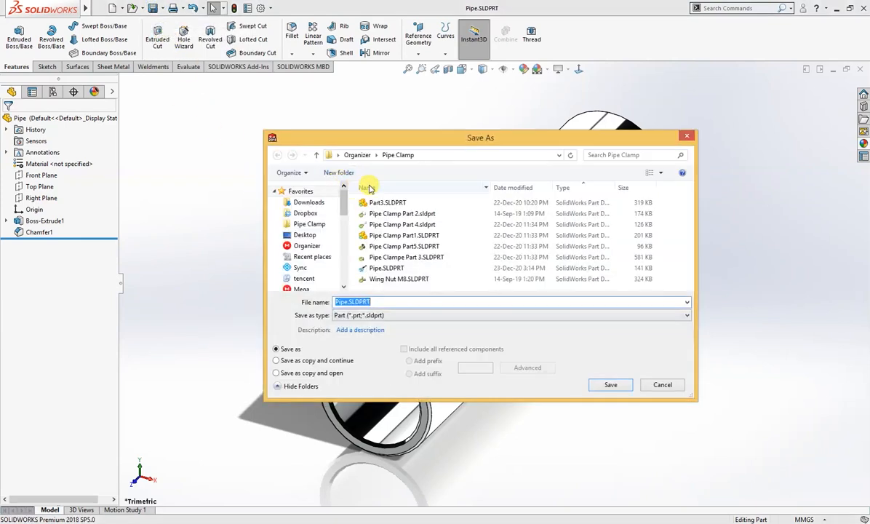
{"action": "left_click", "coordinate": [318, 238]}
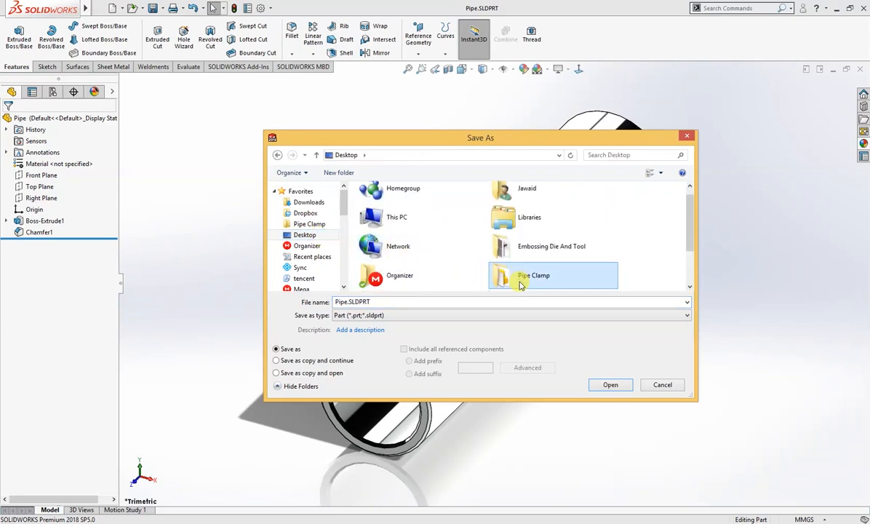
{"action": "double_click", "coordinate": [486, 265]}
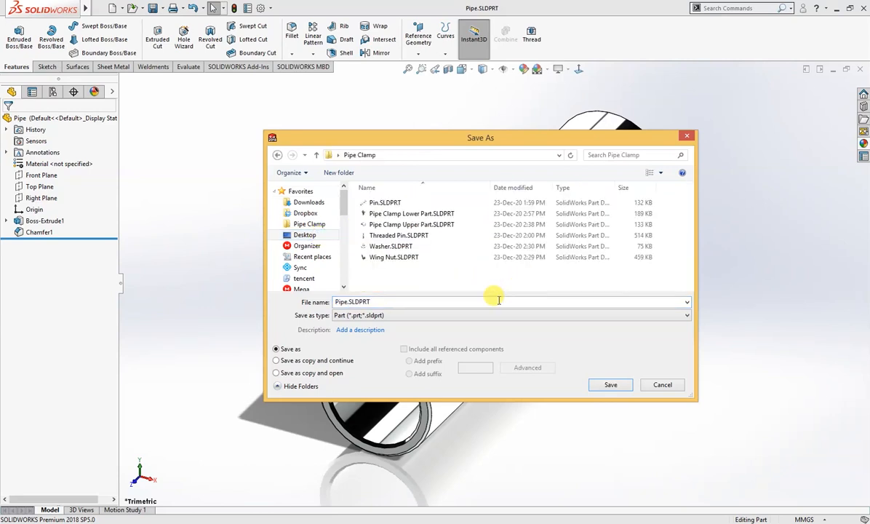
{"action": "left_click", "coordinate": [612, 385]}
{"action": "middle_click_drag", "start_coordinate": [585, 349], "coordinate": [661, 293]}
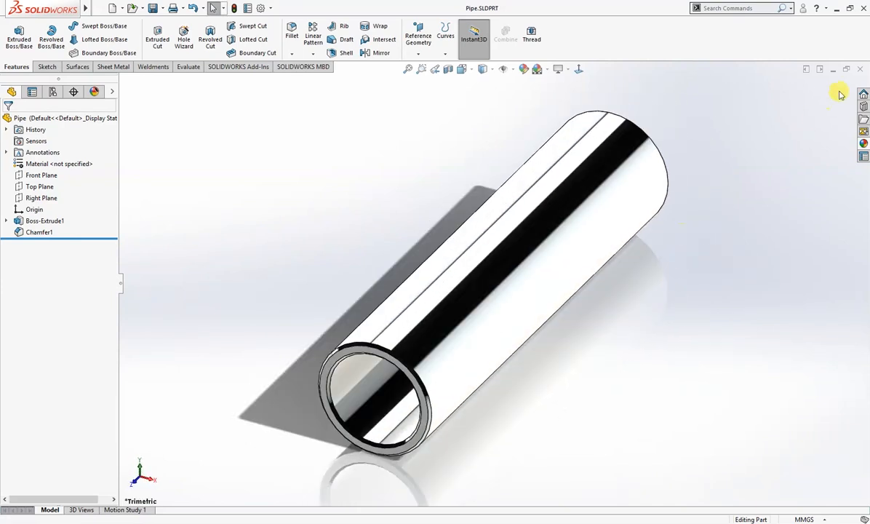
- Close the pipe part, start a new assembly and place Pipe Clamp Lower Part at its origin
{"action": "left_click", "coordinate": [862, 70]}
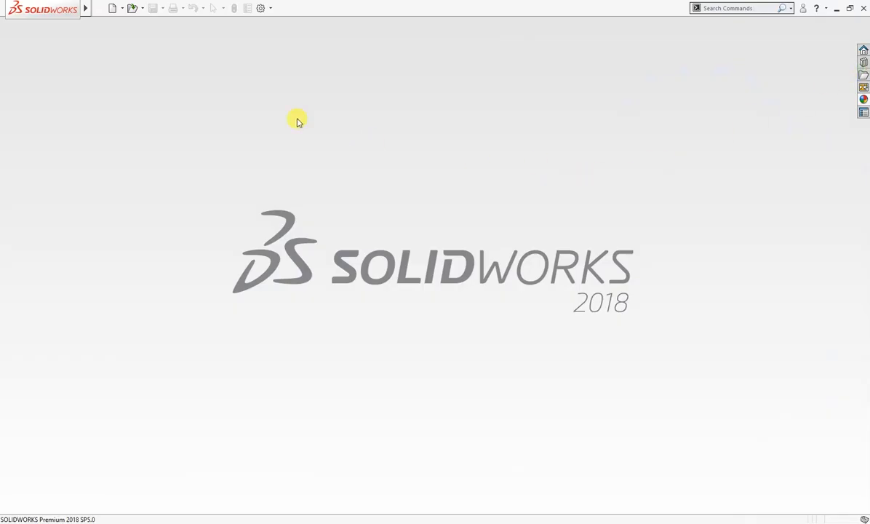
{"action": "left_click", "coordinate": [113, 8]}
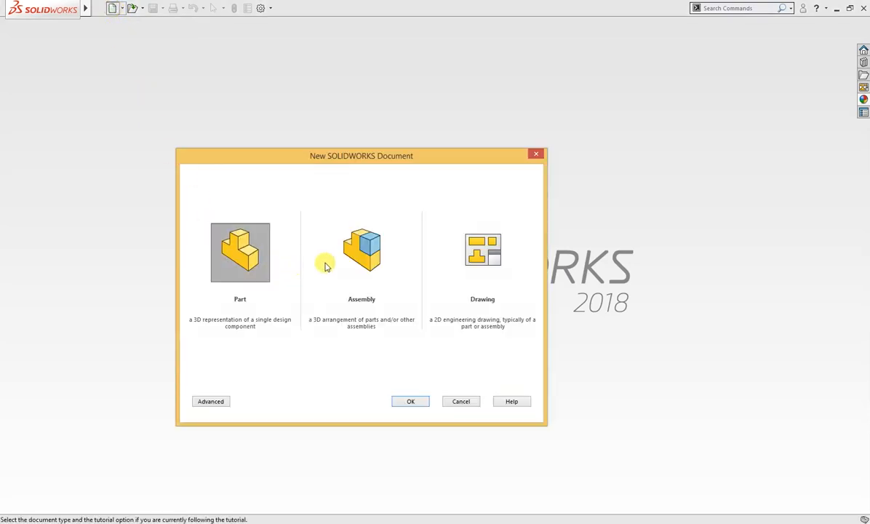
{"action": "left_click", "coordinate": [352, 257]}
{"action": "left_click", "coordinate": [411, 401]}
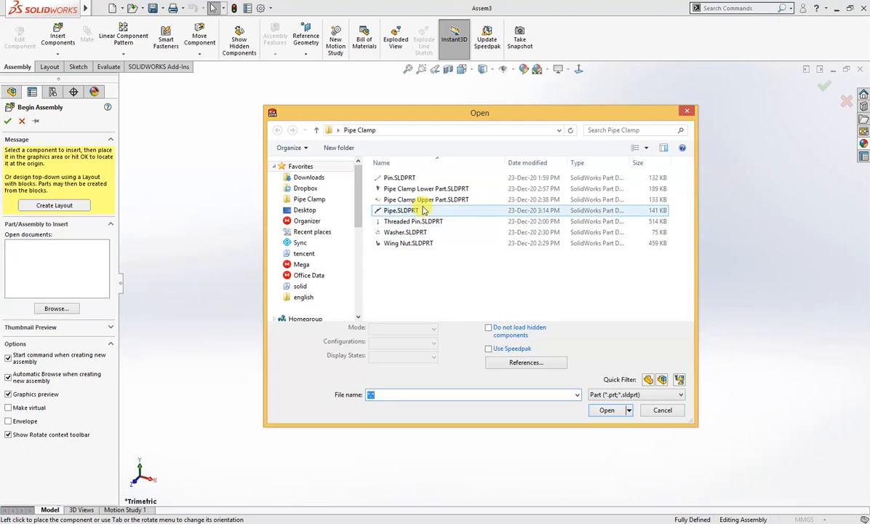
{"action": "left_click", "coordinate": [400, 190]}
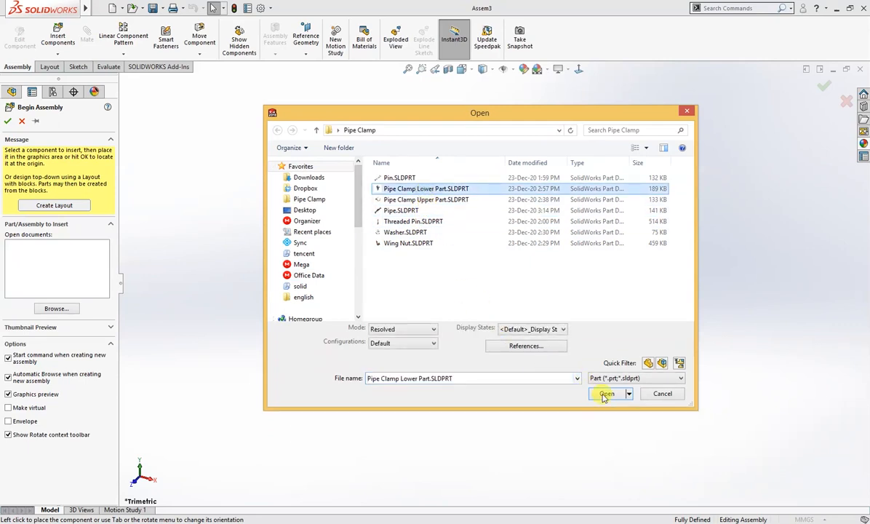
{"action": "left_click", "coordinate": [606, 393]}
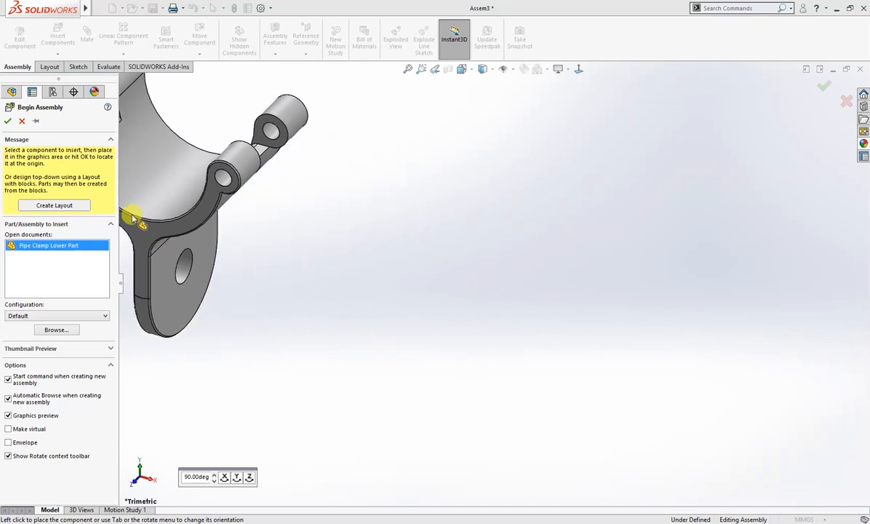
{"action": "left_click", "coordinate": [8, 121]}
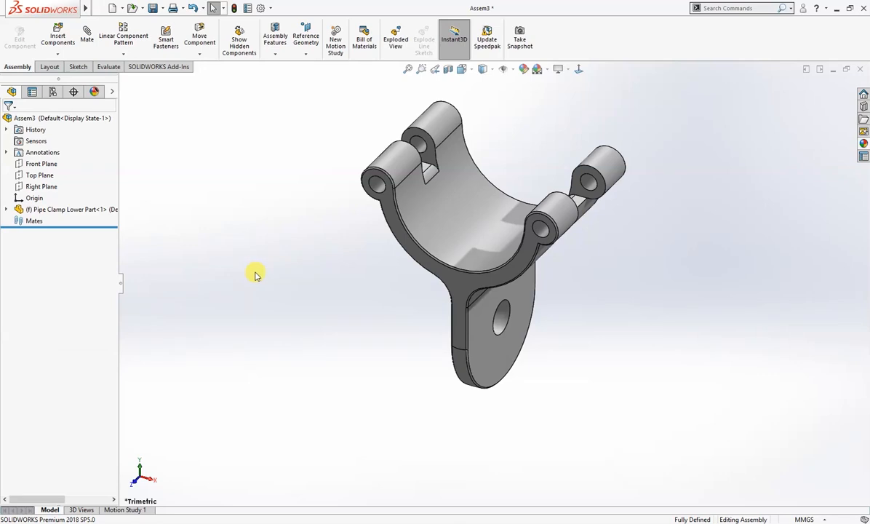
- Insert Pipe Clamp Upper Part into the assembly just above the lower part
{"action": "right_click_drag", "start_coordinate": [226, 283], "coordinate": [198, 269]}
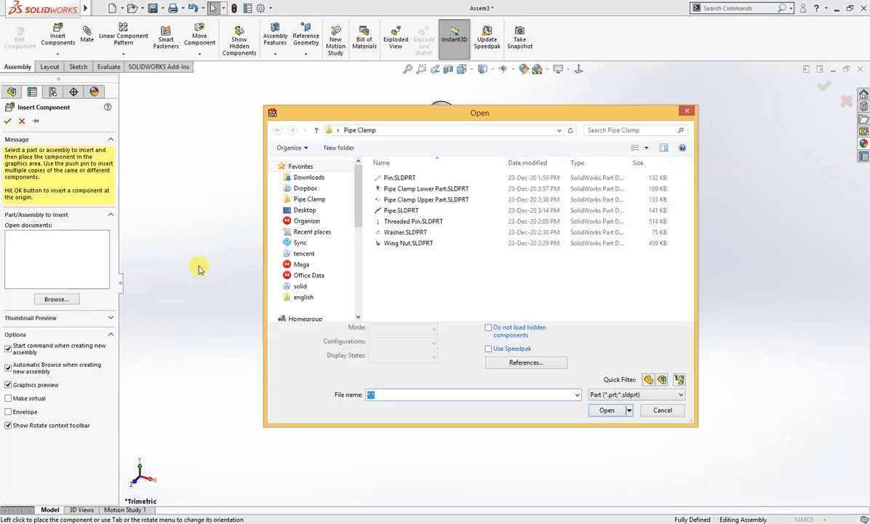
{"action": "left_click", "coordinate": [417, 200]}
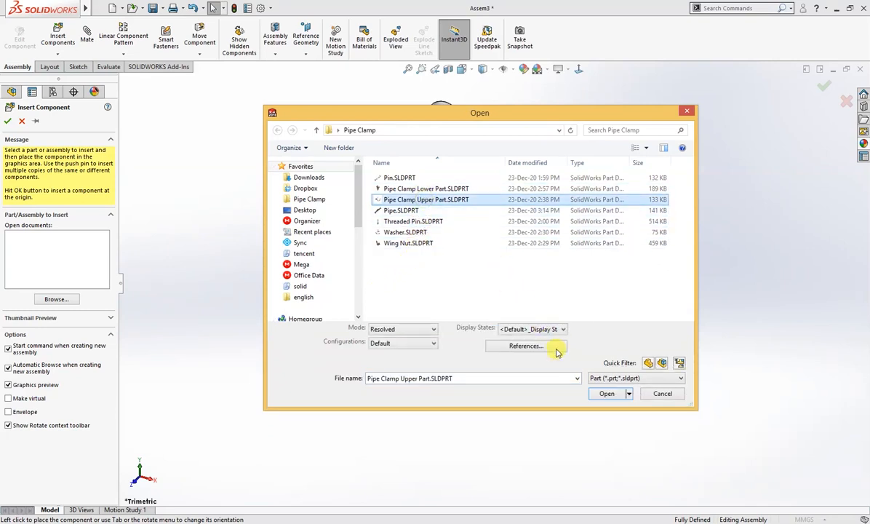
{"action": "left_click", "coordinate": [601, 394]}
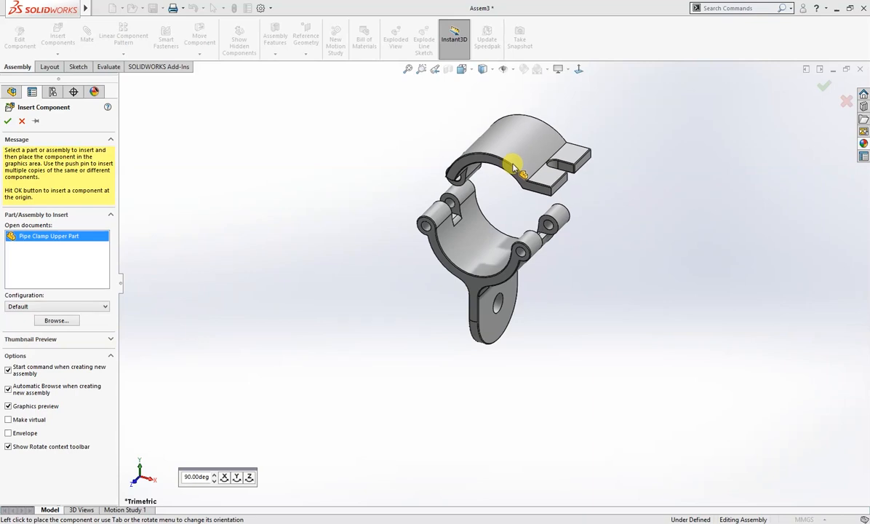
{"action": "left_click", "coordinate": [507, 166]}
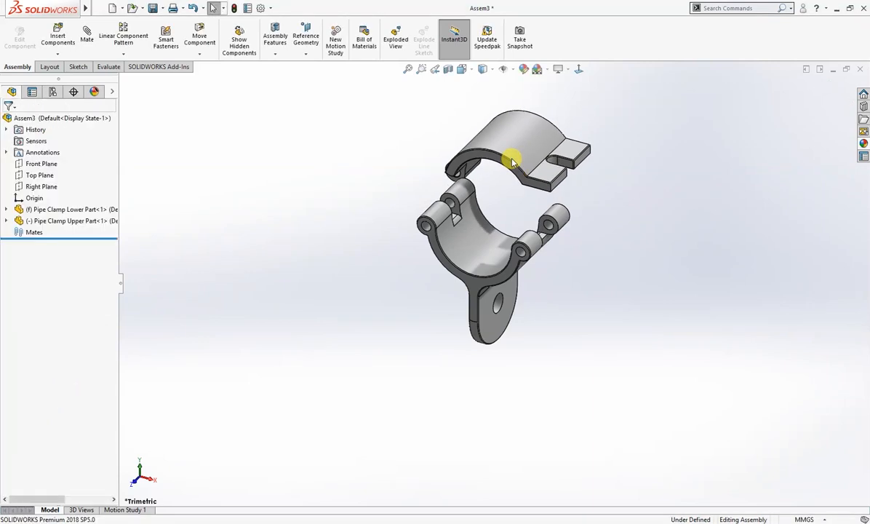
{"action": "left_click", "coordinate": [859, 73]}
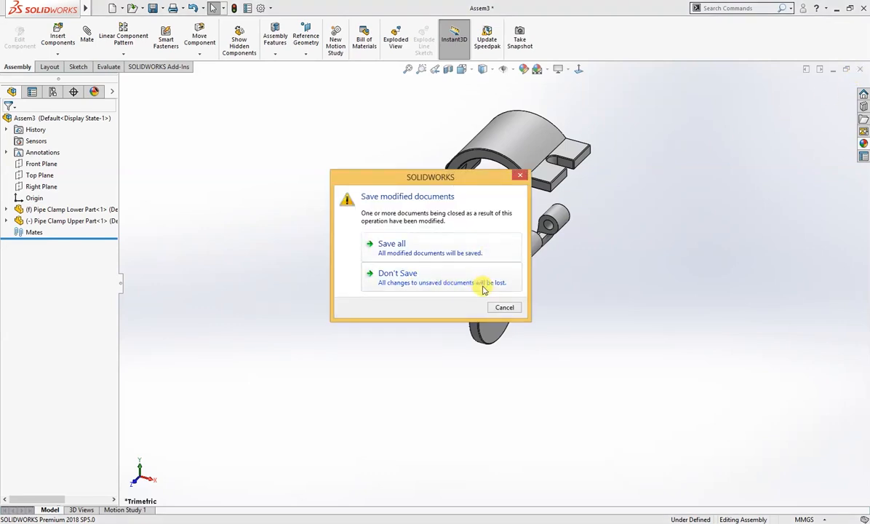
{"action": "left_click", "coordinate": [505, 308]}
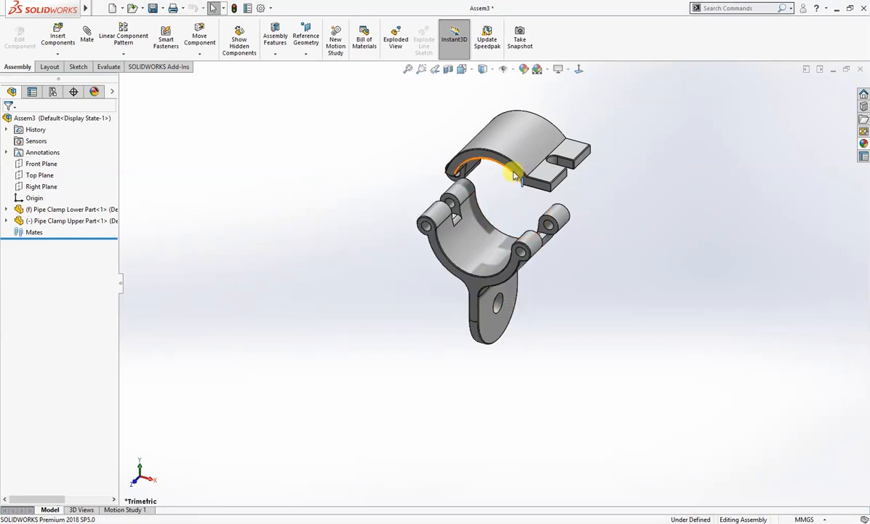
- Delete the Pipe Clamp Upper Part component from the assembly
{"action": "right_click", "coordinate": [76, 222]}
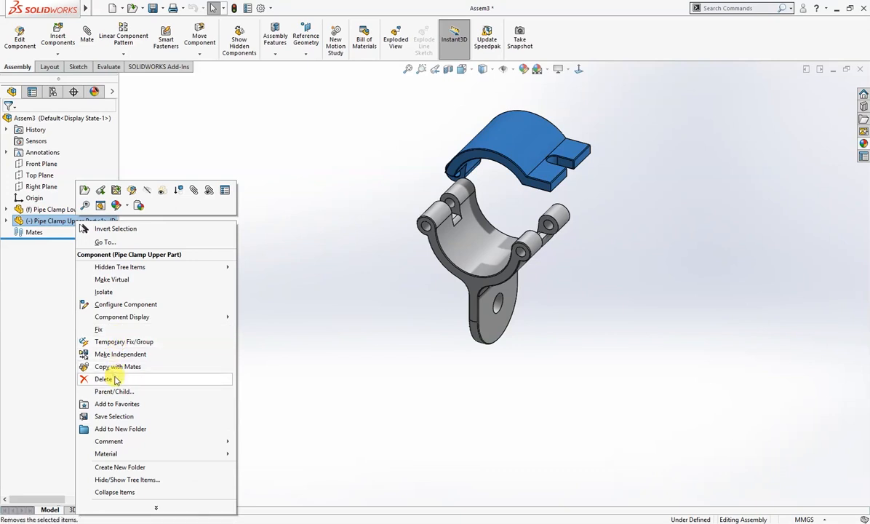
{"action": "left_click", "coordinate": [105, 379]}
- Redefine the standard views by assigning the current front view of the lower part's profile face to the Back view
{"action": "left_click", "coordinate": [501, 218]}
{"action": "middle_click_drag", "start_coordinate": [493, 217], "coordinate": [306, 296]}
{"action": "key", "text": "ctrl+7"}
{"action": "left_click", "coordinate": [422, 258]}
{"action": "left_click", "coordinate": [496, 227]}
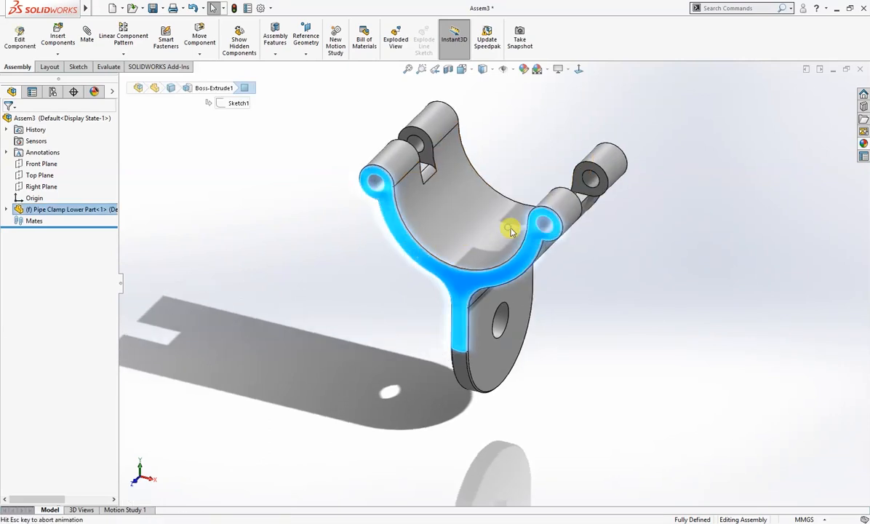
{"action": "left_click", "coordinate": [461, 69]}
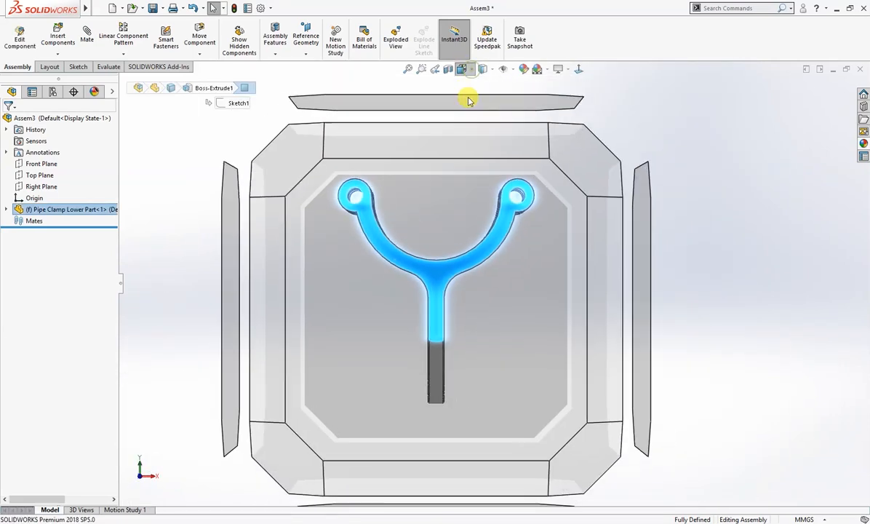
{"action": "left_click", "coordinate": [515, 85]}
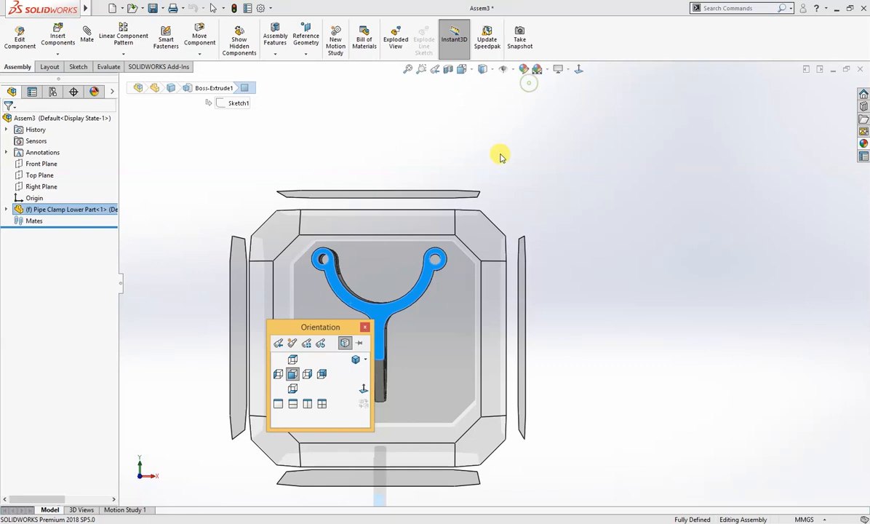
{"action": "left_click", "coordinate": [307, 343]}
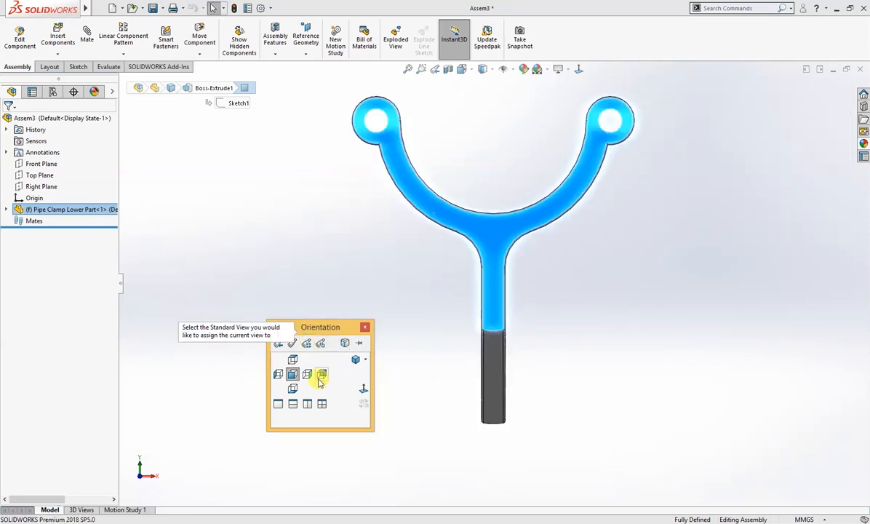
{"action": "left_click", "coordinate": [321, 374]}
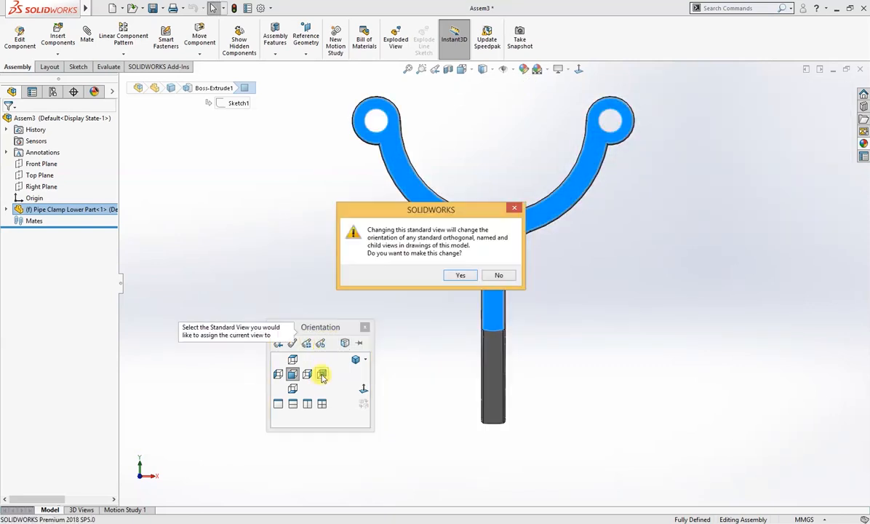
{"action": "left_click", "coordinate": [458, 277]}
{"action": "left_click", "coordinate": [365, 327]}
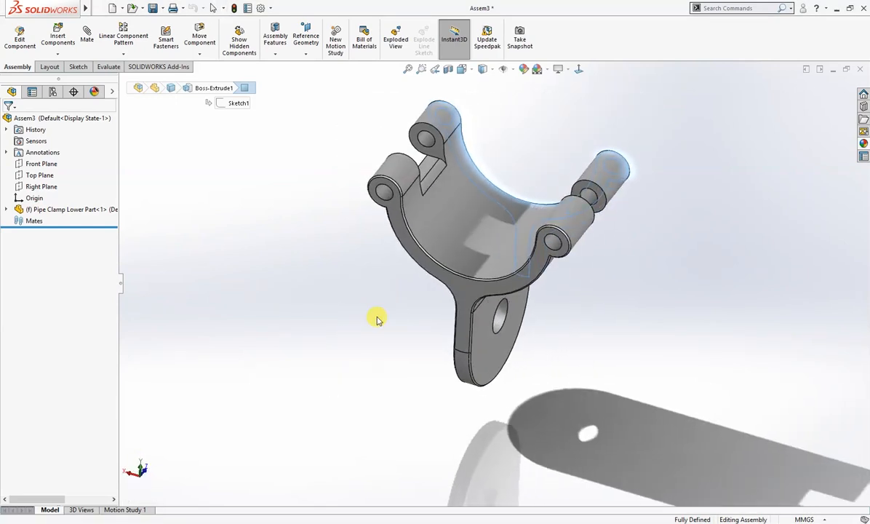
- Insert Pipe Clamp Upper Part above the lower part and rotate it so its hinge barrel faces the lower part's slotted hinge side
{"action": "right_click_drag", "start_coordinate": [274, 279], "coordinate": [249, 265]}
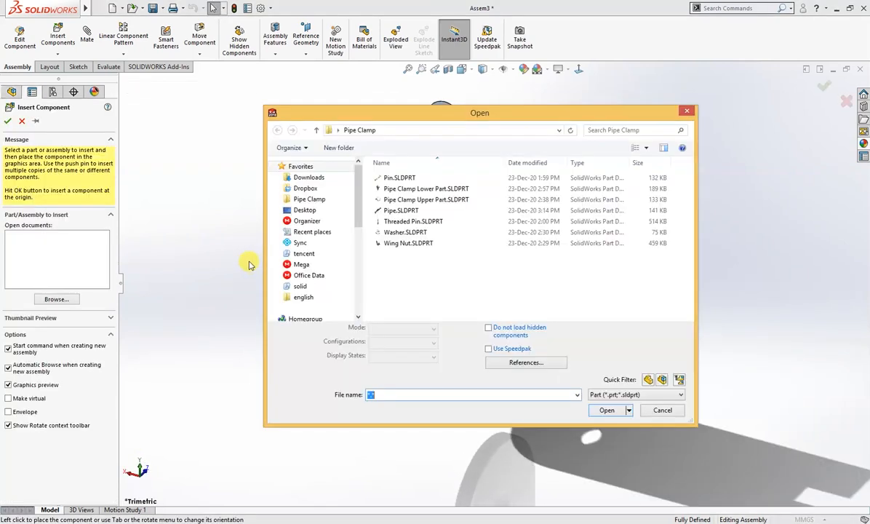
{"action": "left_click", "coordinate": [451, 190]}
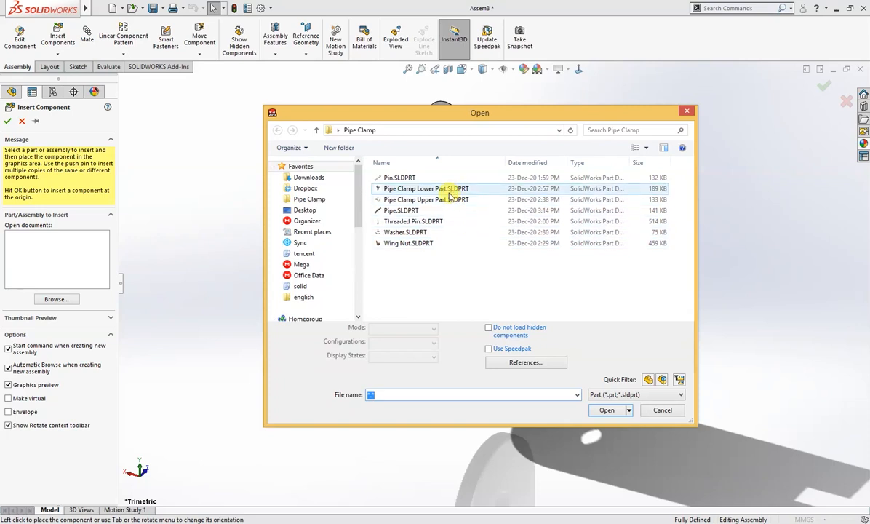
{"action": "left_click", "coordinate": [439, 199]}
{"action": "left_click", "coordinate": [604, 409]}
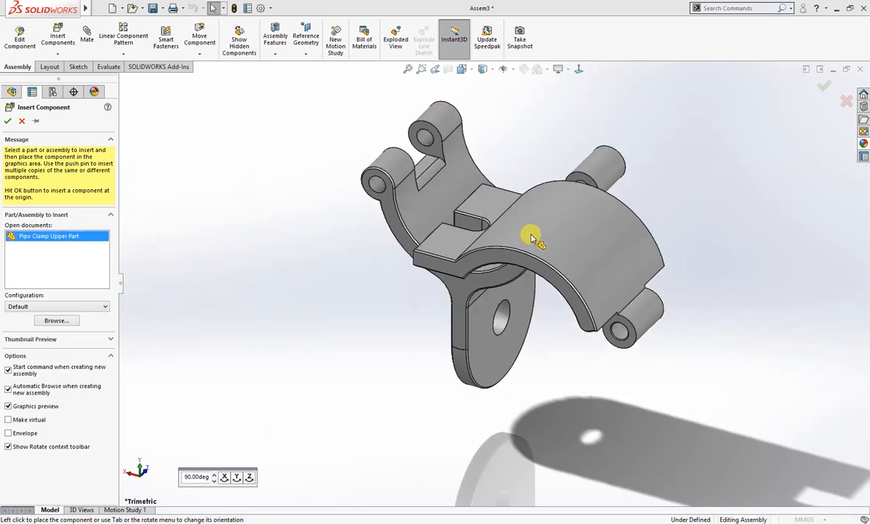
{"action": "left_click", "coordinate": [490, 140]}
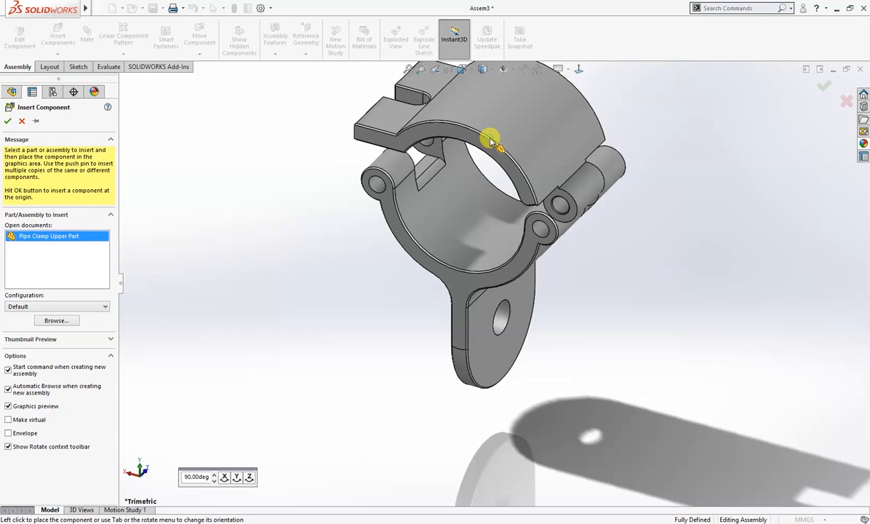
{"action": "right_click_drag", "start_coordinate": [528, 147], "coordinate": [317, 263]}
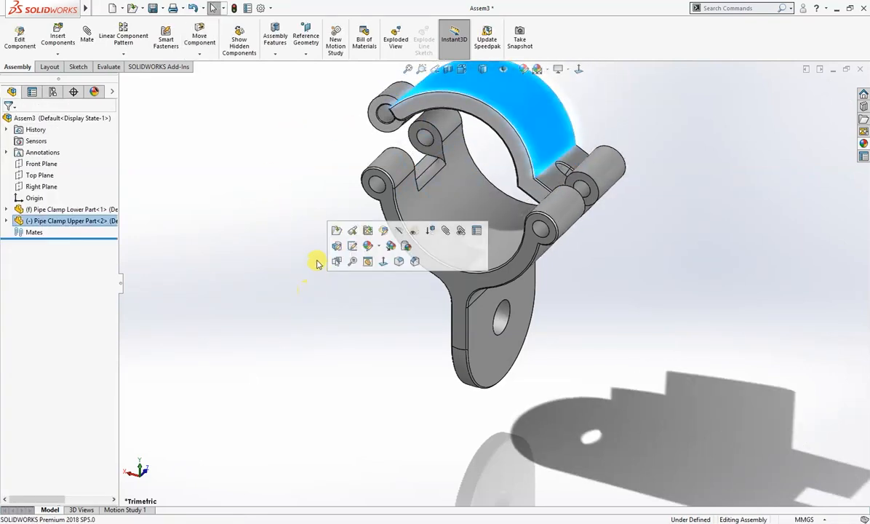
{"action": "left_click", "coordinate": [307, 219]}
- Add a concentric mate between the upper part's hinge barrel hole and the lower part's hinge knuckle hole
{"action": "left_click", "coordinate": [385, 117]}
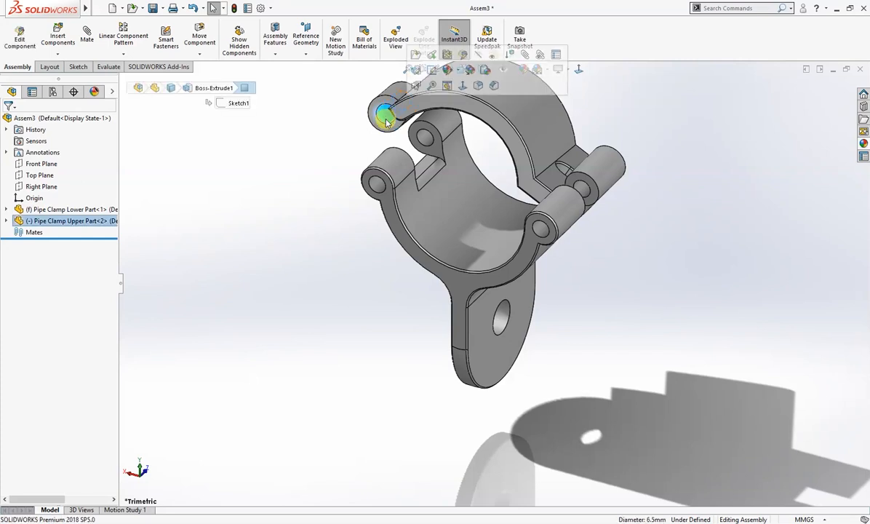
{"action": "key", "text": "m"}
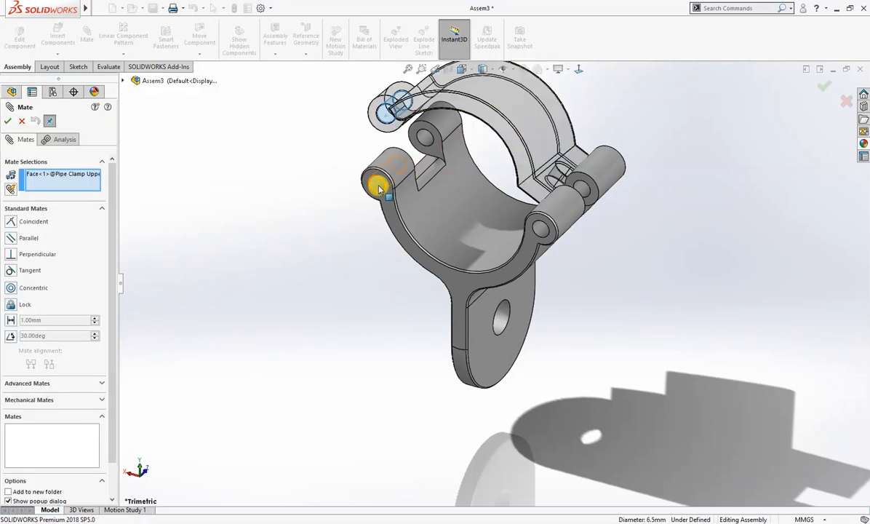
{"action": "left_click", "coordinate": [378, 184]}
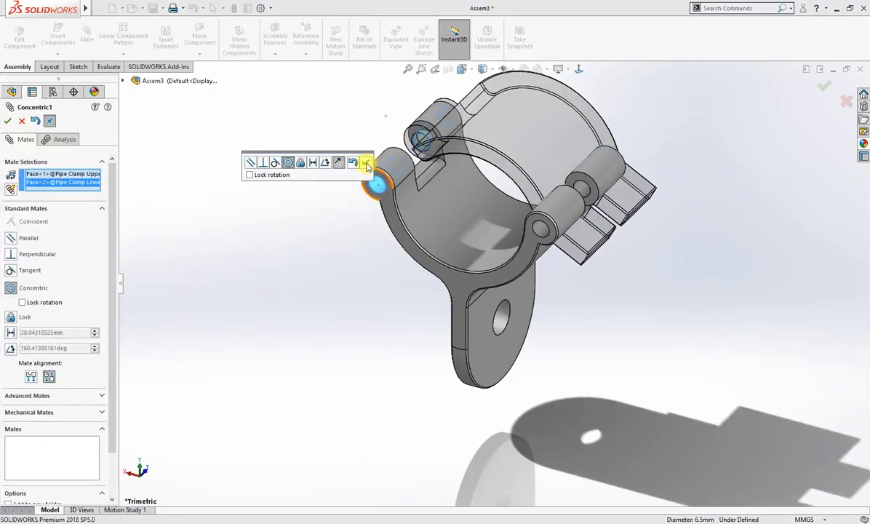
{"action": "left_click", "coordinate": [366, 164]}
- Add a coincident mate between the end face of the upper part's hinge barrel and the facing inner face of the lower part's knuckle
{"action": "middle_click_drag", "start_coordinate": [436, 169], "coordinate": [453, 171]}
{"action": "left_click_drag", "start_coordinate": [471, 136], "coordinate": [476, 145]}
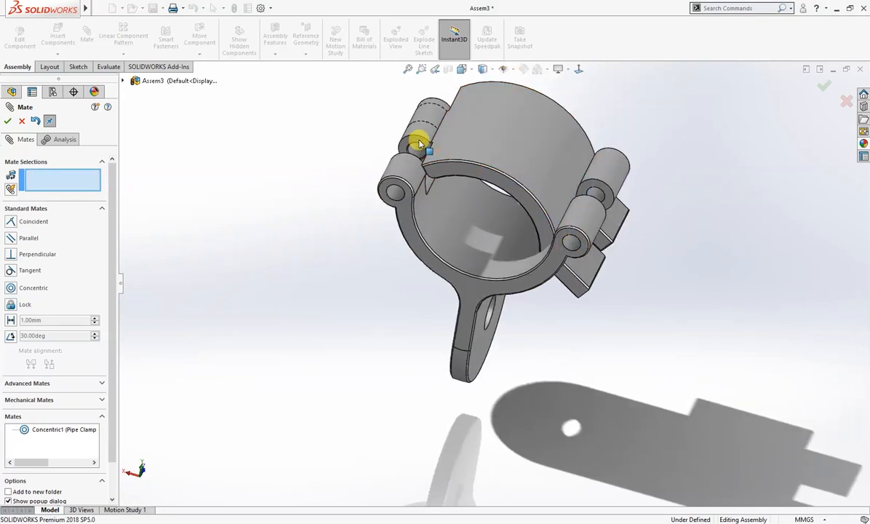
{"action": "left_click", "coordinate": [419, 143]}
{"action": "middle_click_drag", "start_coordinate": [359, 159], "coordinate": [563, 359]}
{"action": "left_click", "coordinate": [578, 348]}
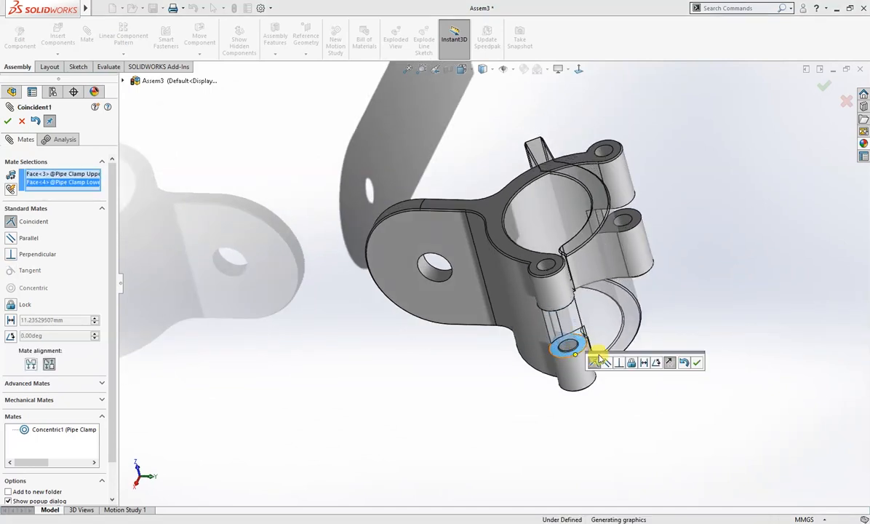
{"action": "left_click", "coordinate": [696, 363]}
- Swing the upper part about its hinge until its slotted tabs lie over the opposite knuckles, and finish mating
{"action": "right_click_drag", "start_coordinate": [688, 378], "coordinate": [726, 332]}
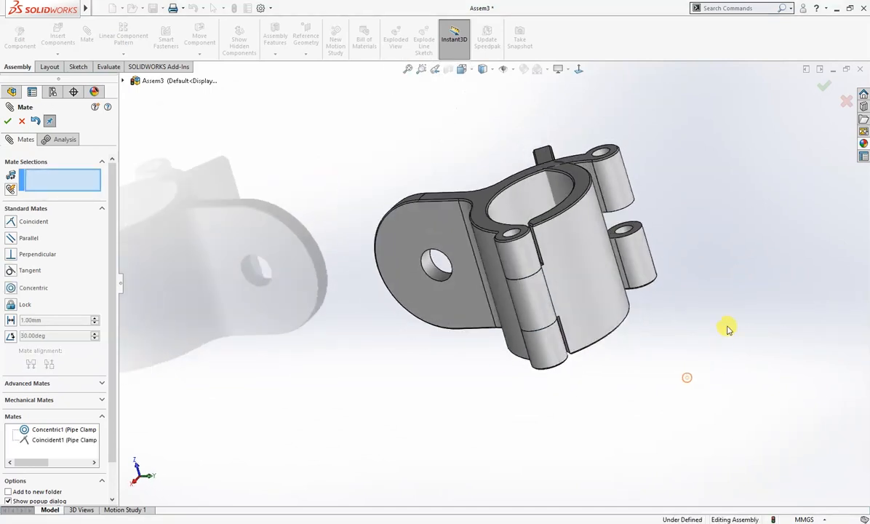
{"action": "left_click_drag", "start_coordinate": [548, 299], "coordinate": [617, 293]}
{"action": "middle_click_drag", "start_coordinate": [607, 339], "coordinate": [644, 295]}
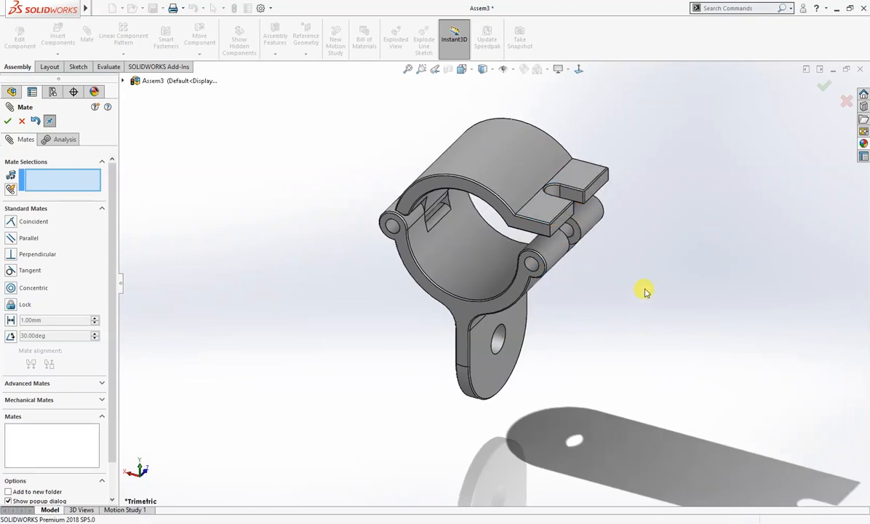
{"action": "key", "text": "Escape"}
- Insert the Pin component beside the hinge of the clamp and select its cylindrical face
{"action": "right_click_drag", "start_coordinate": [337, 299], "coordinate": [289, 265]}
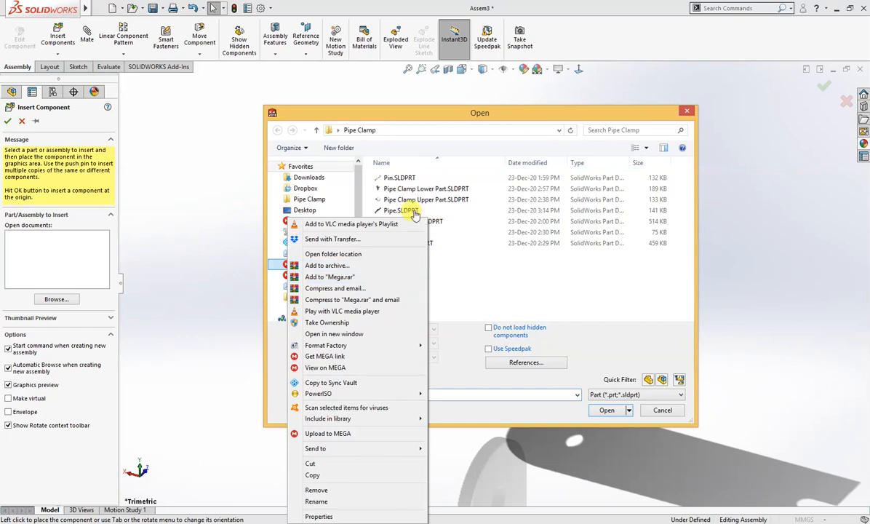
{"action": "left_click", "coordinate": [402, 178]}
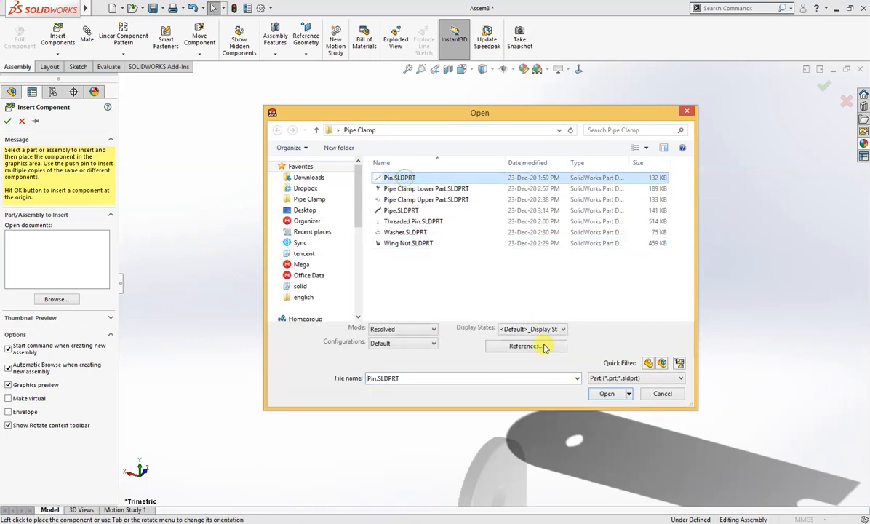
{"action": "left_click", "coordinate": [610, 397]}
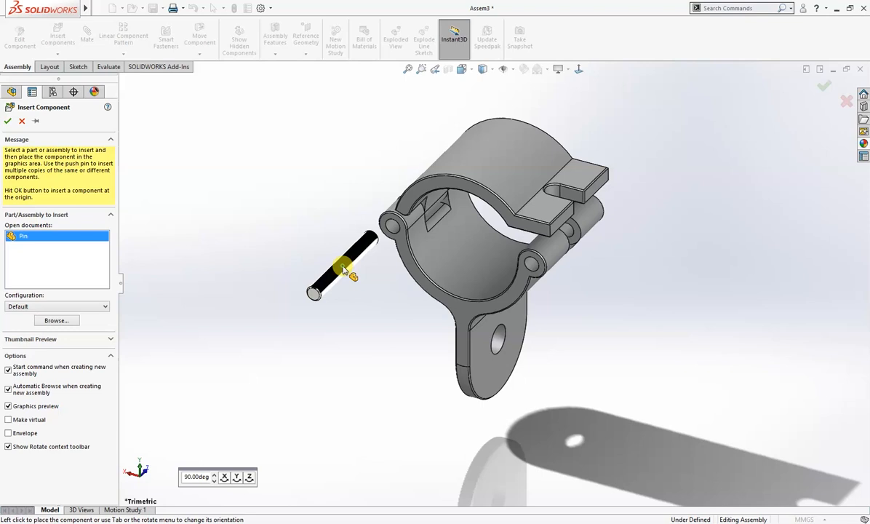
{"action": "left_click", "coordinate": [345, 269]}
{"action": "left_click", "coordinate": [365, 259]}
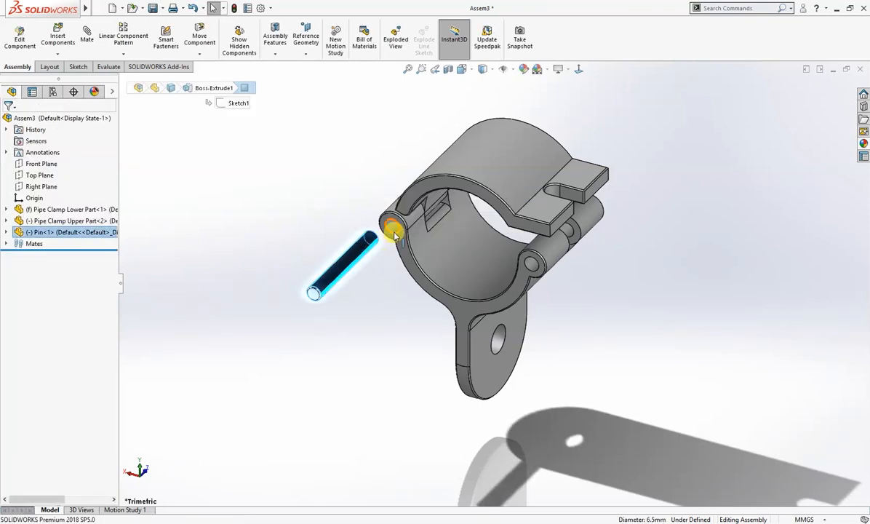
- Mate the pin concentric with the lower part's hinge knuckle hole and its end face coincident with the lower part's front face
{"action": "left_click", "coordinate": [395, 229], "text": "ctrl"}
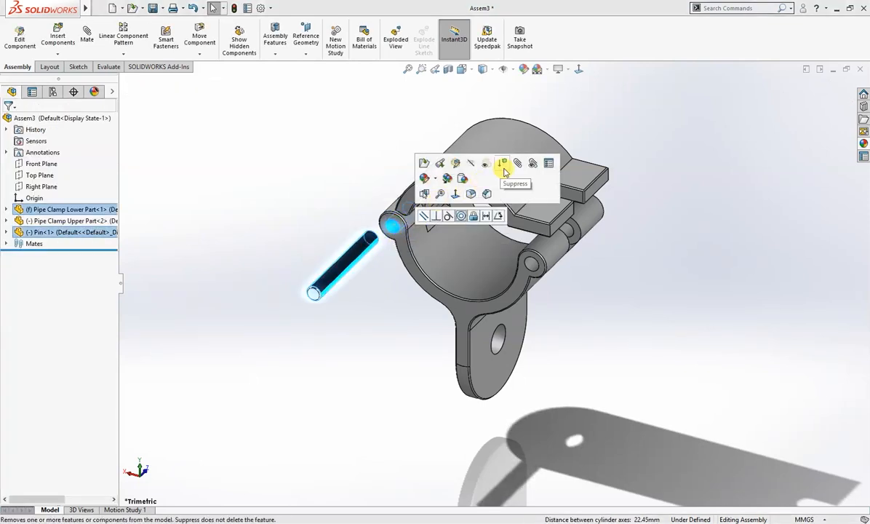
{"action": "left_click", "coordinate": [460, 217]}
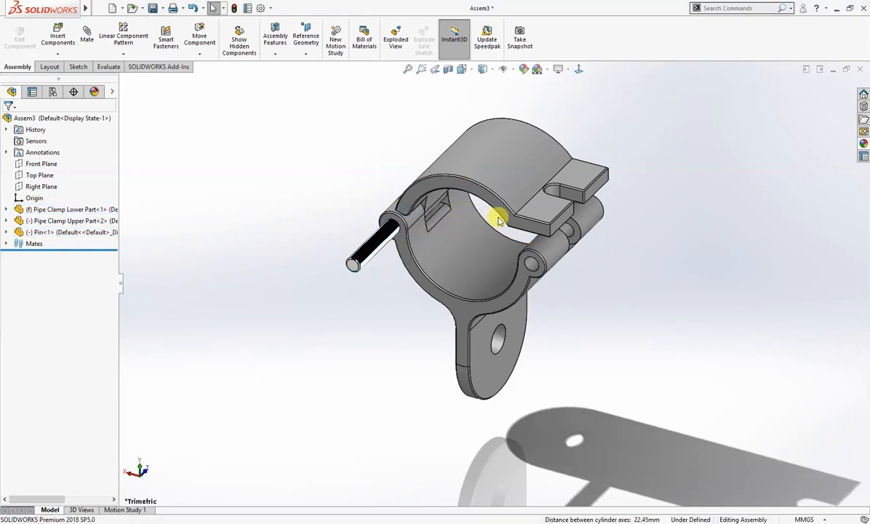
{"action": "left_click", "coordinate": [353, 266]}
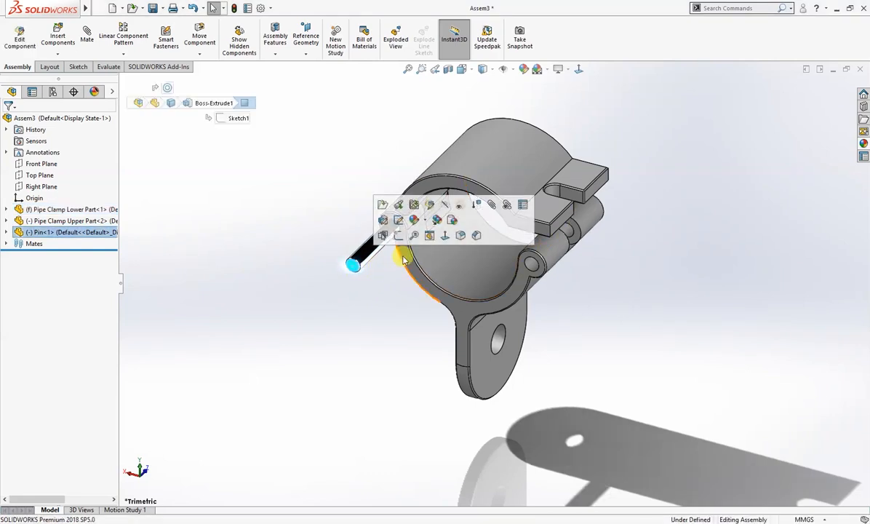
{"action": "left_click", "coordinate": [405, 259]}
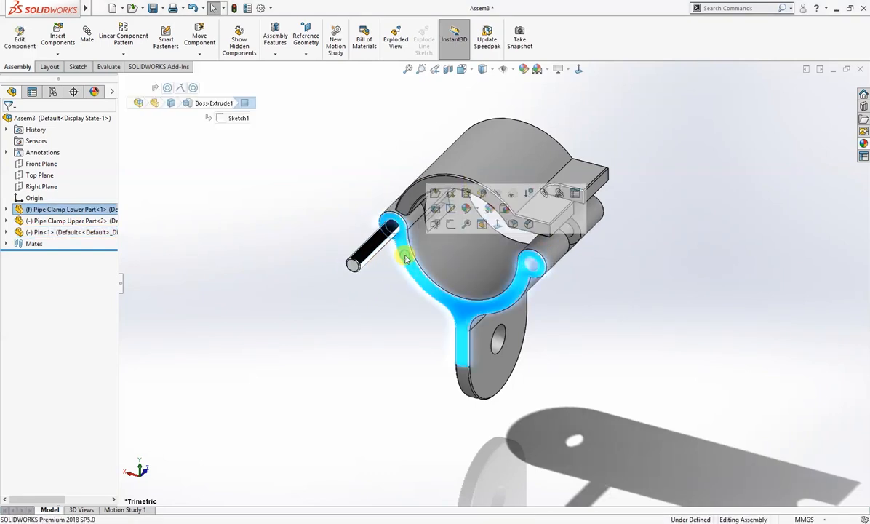
{"action": "left_click", "coordinate": [546, 194]}
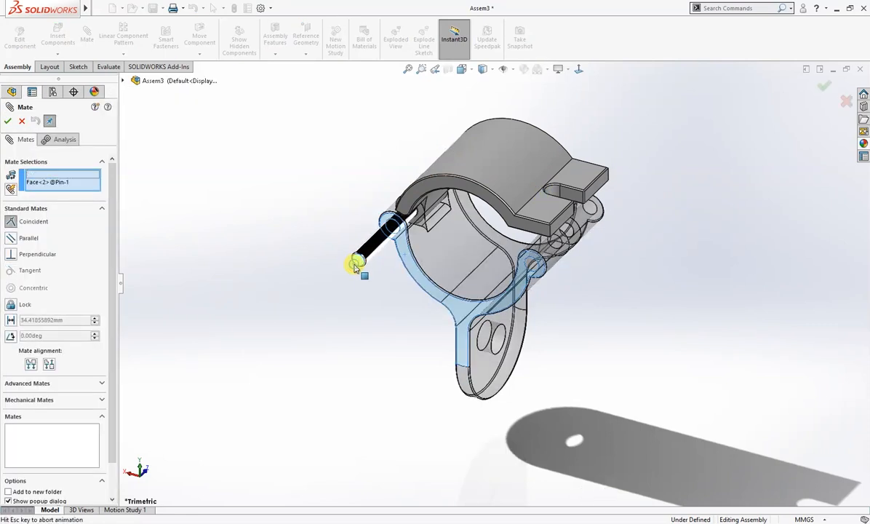
{"action": "left_click", "coordinate": [342, 253]}
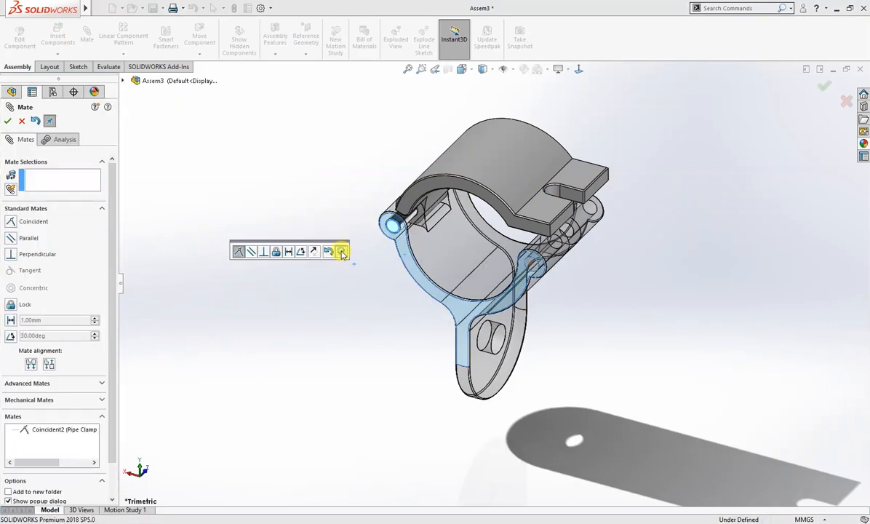
{"action": "middle_click_drag", "start_coordinate": [325, 285], "coordinate": [311, 309]}
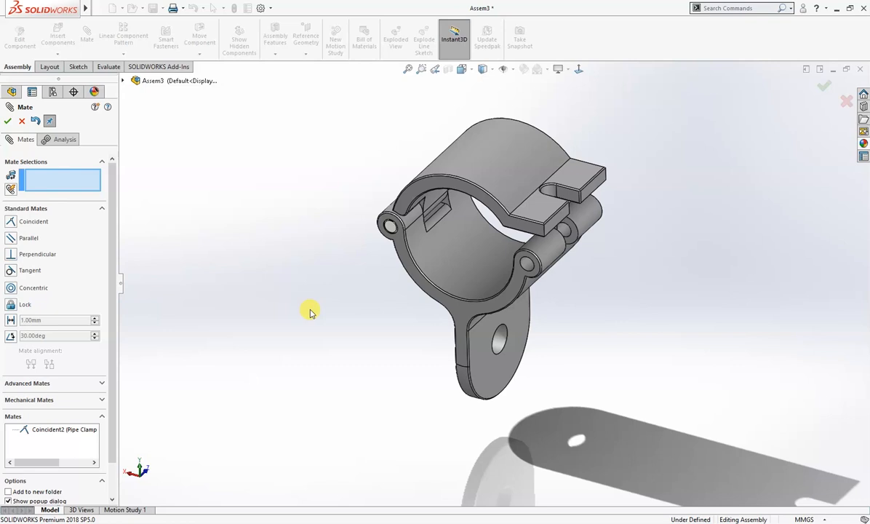
{"action": "key", "text": "ctrl+shift+z"}
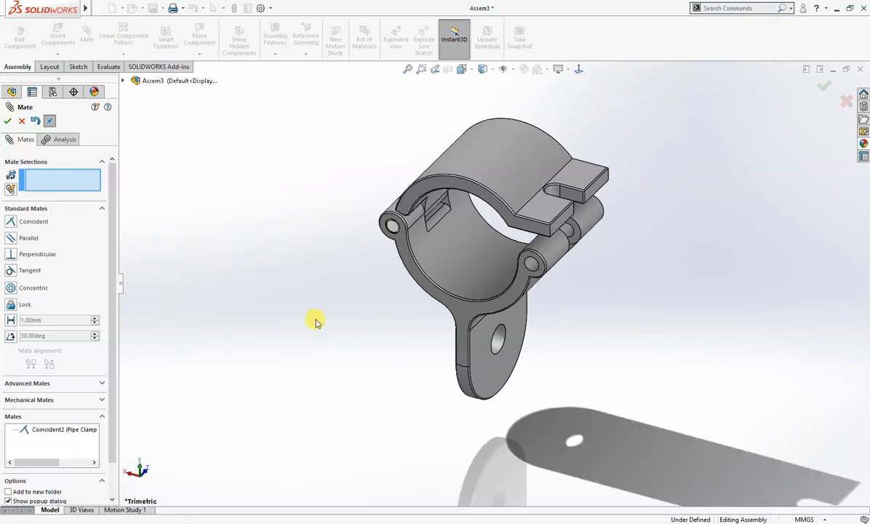
{"action": "left_click", "coordinate": [23, 121]}
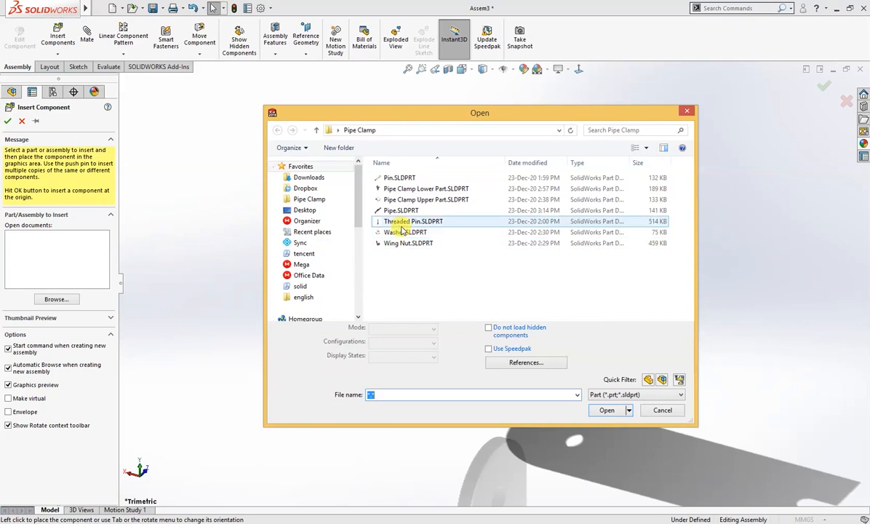
- Insert the Threaded Pin component beside the open knuckles of the lower part
{"action": "left_click", "coordinate": [401, 223]}
{"action": "left_click", "coordinate": [608, 395]}
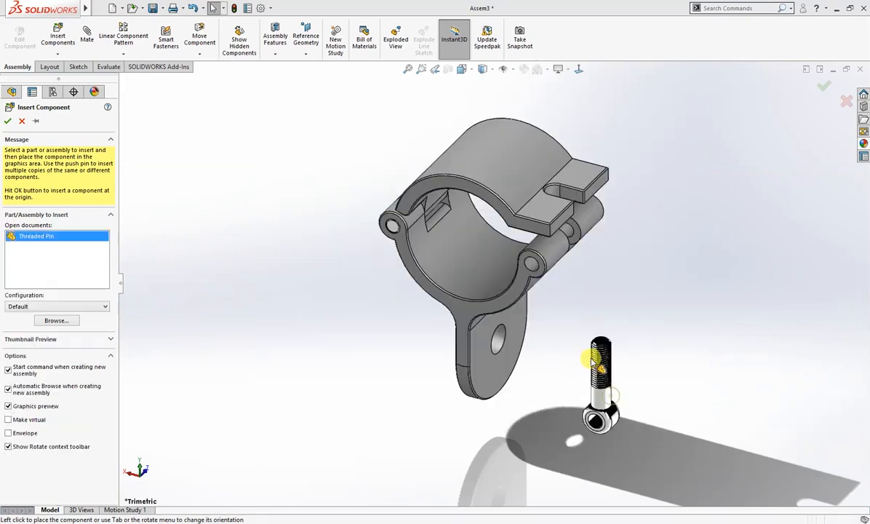
{"action": "left_click", "coordinate": [586, 272]}
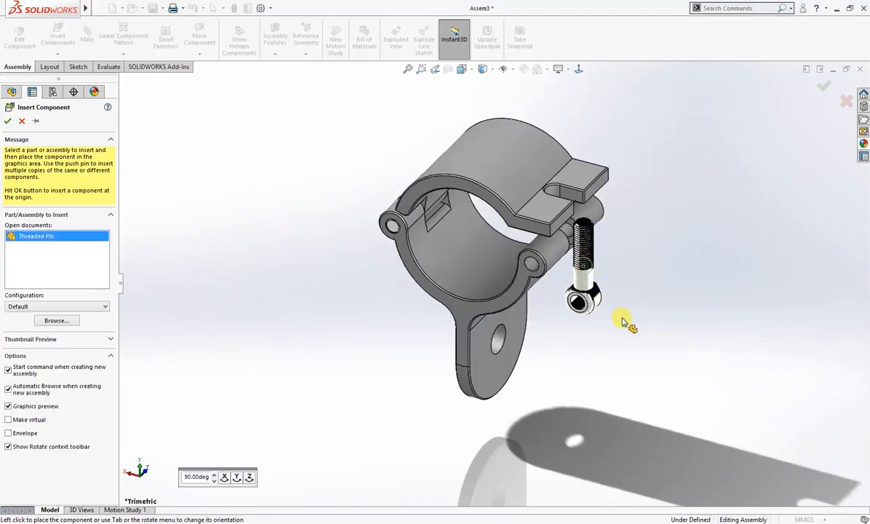
- Add a concentric mate between the threaded pin's eye hole and the lower part's open knuckle hole
{"action": "scroll", "coordinate": [614, 313], "scroll_direction": "down", "scroll_amount": 3}
{"action": "middle_click_drag", "start_coordinate": [584, 310], "coordinate": [491, 301]}
{"action": "left_click", "coordinate": [570, 300]}
{"action": "left_click_drag", "start_coordinate": [569, 300], "coordinate": [526, 345]}
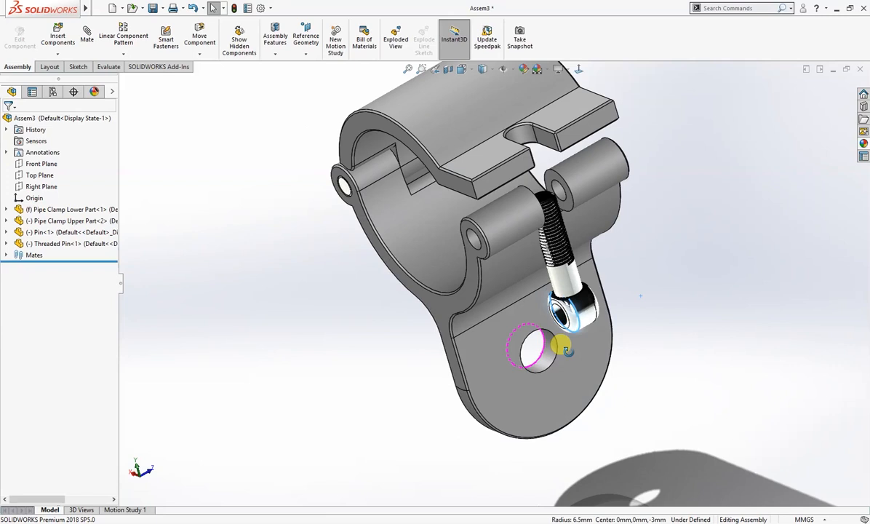
{"action": "middle_click_drag", "start_coordinate": [564, 347], "coordinate": [632, 356]}
{"action": "left_click", "coordinate": [613, 308]}
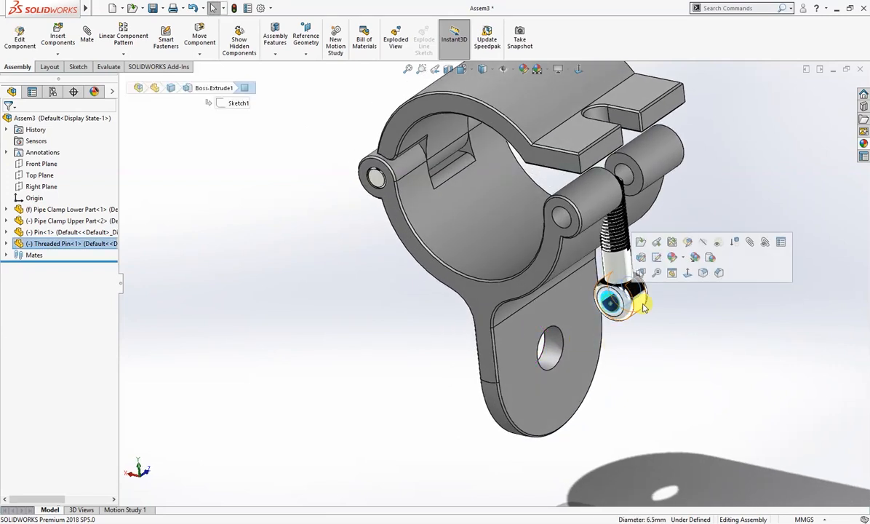
{"action": "left_click", "coordinate": [752, 246]}
{"action": "left_click", "coordinate": [569, 219]}
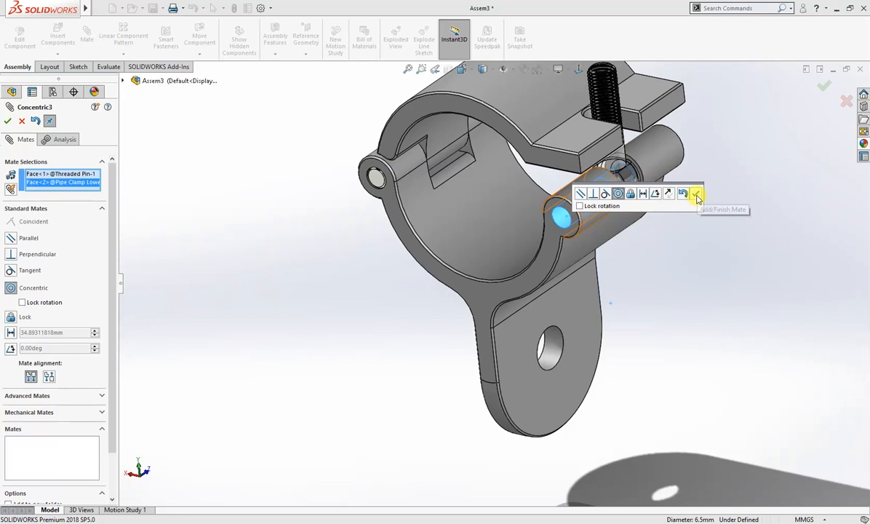
{"action": "left_click", "coordinate": [696, 194]}
- Add a coincident mate between the side face of the threaded pin's eye and the facing inner knuckle face, and finish mating
{"action": "middle_click_drag", "start_coordinate": [649, 238], "coordinate": [579, 262]}
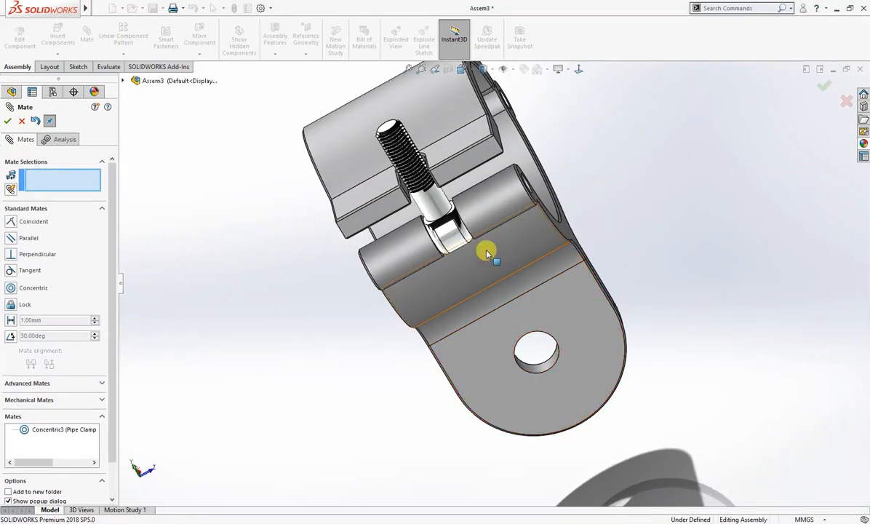
{"action": "scroll", "coordinate": [454, 251], "scroll_direction": "down", "scroll_amount": 2}
{"action": "left_click_drag", "start_coordinate": [455, 243], "coordinate": [486, 230]}
{"action": "middle_click_drag", "start_coordinate": [478, 253], "coordinate": [500, 250]}
{"action": "scroll", "coordinate": [466, 242], "scroll_direction": "down", "scroll_amount": 2}
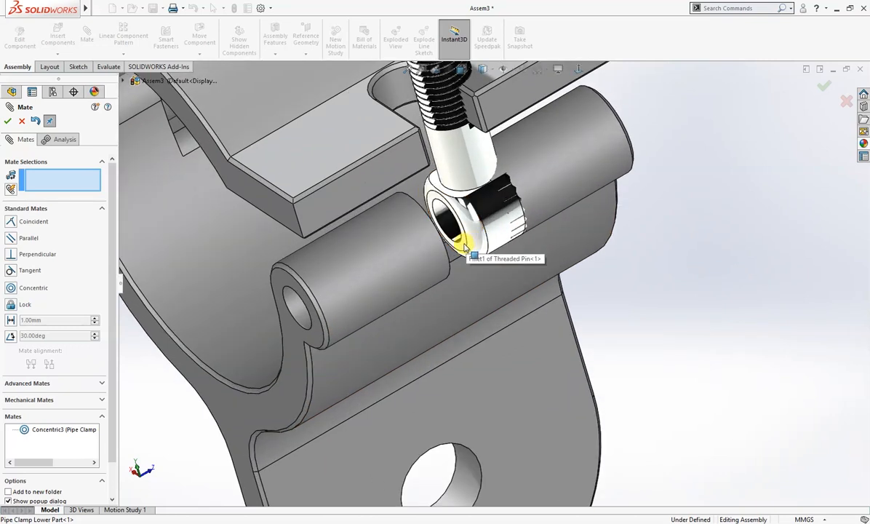
{"action": "left_click", "coordinate": [463, 248]}
{"action": "middle_click_drag", "start_coordinate": [466, 258], "coordinate": [419, 278]}
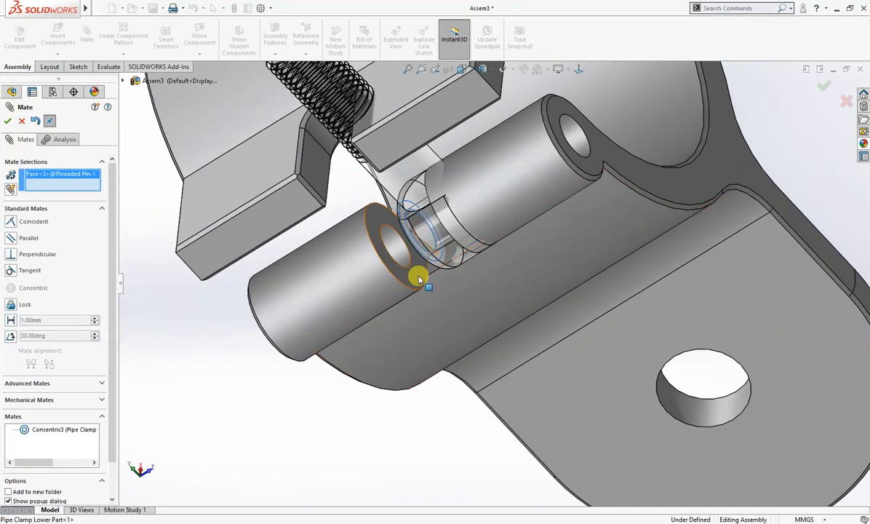
{"action": "left_click", "coordinate": [419, 278]}
{"action": "left_click", "coordinate": [407, 256]}
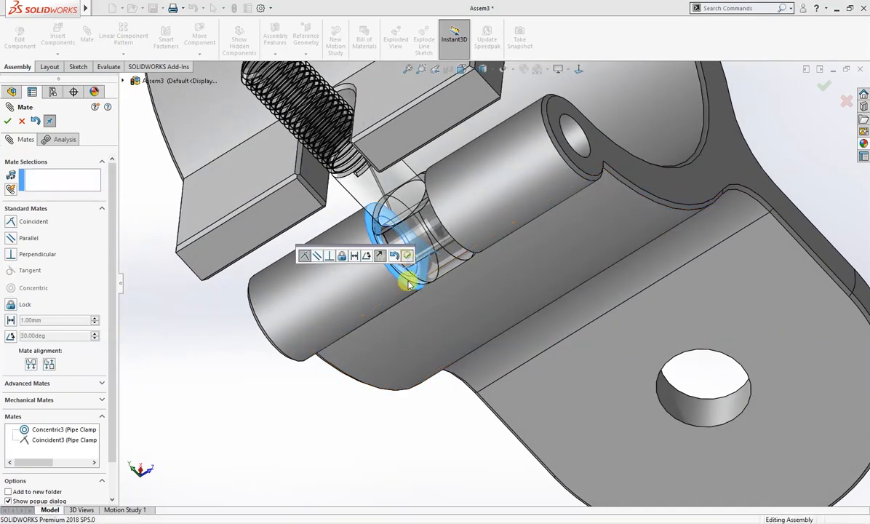
{"action": "scroll", "coordinate": [409, 284], "scroll_direction": "up", "scroll_amount": 3}
{"action": "middle_click_drag", "start_coordinate": [420, 301], "coordinate": [542, 318]}
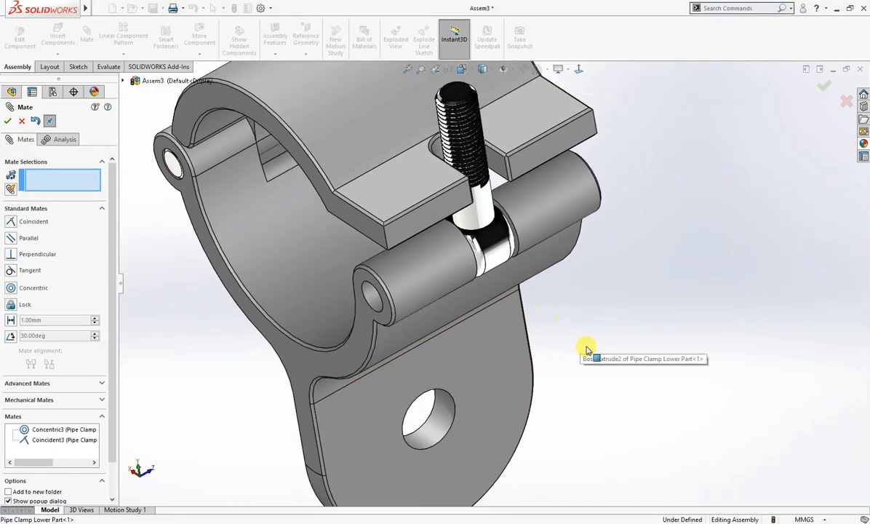
{"action": "key", "text": "ctrl+7"}
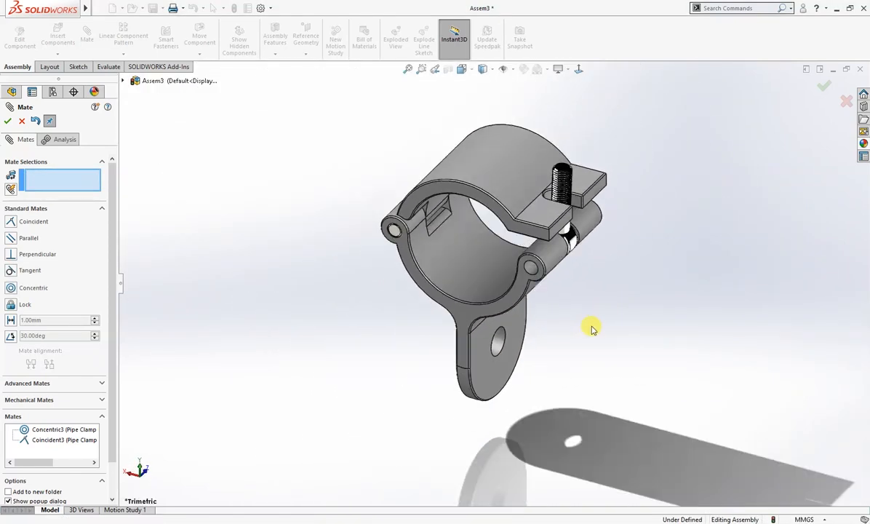
{"action": "left_click", "coordinate": [21, 124]}
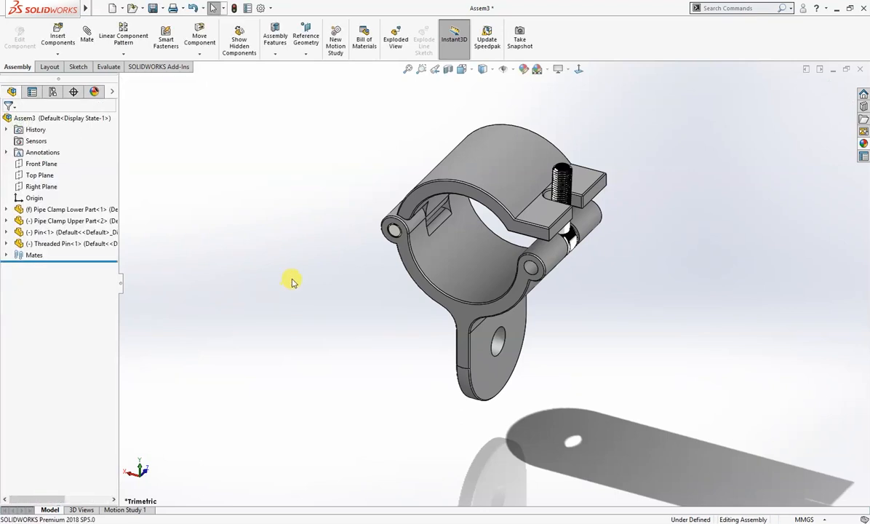
- Insert the Washer component near the slotted tabs of the upper part
{"action": "right_click_drag", "start_coordinate": [292, 278], "coordinate": [247, 239]}
{"action": "left_click", "coordinate": [396, 233]}
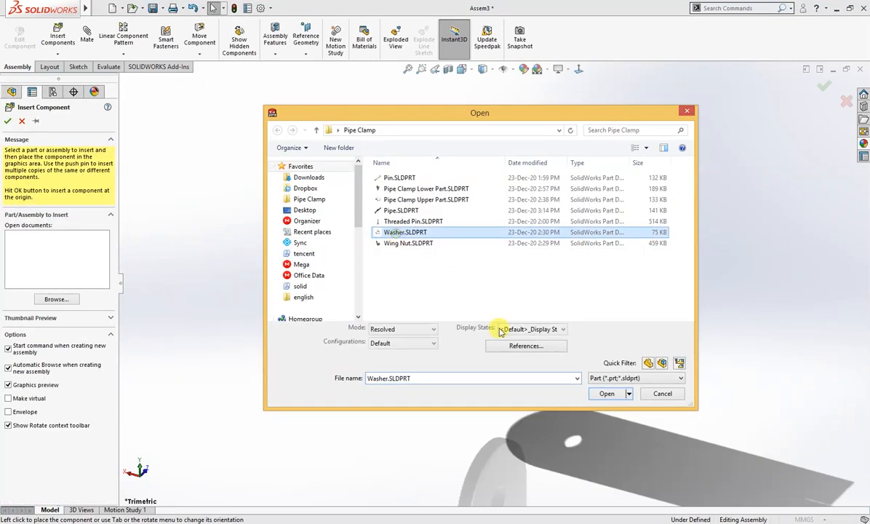
{"action": "left_click", "coordinate": [601, 393]}
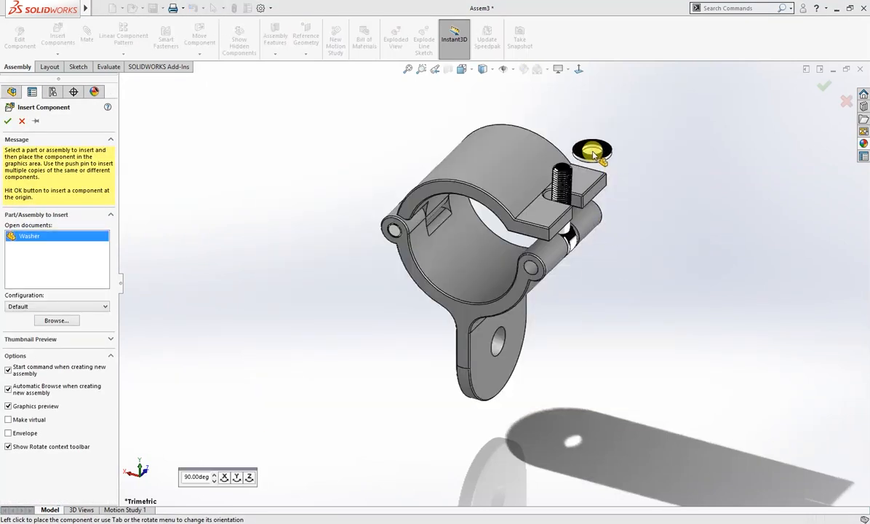
{"action": "left_click", "coordinate": [610, 181]}
- Add a concentric mate between the threaded pin's shank and the washer's hole
{"action": "scroll", "coordinate": [564, 240], "scroll_direction": "down", "scroll_amount": 4}
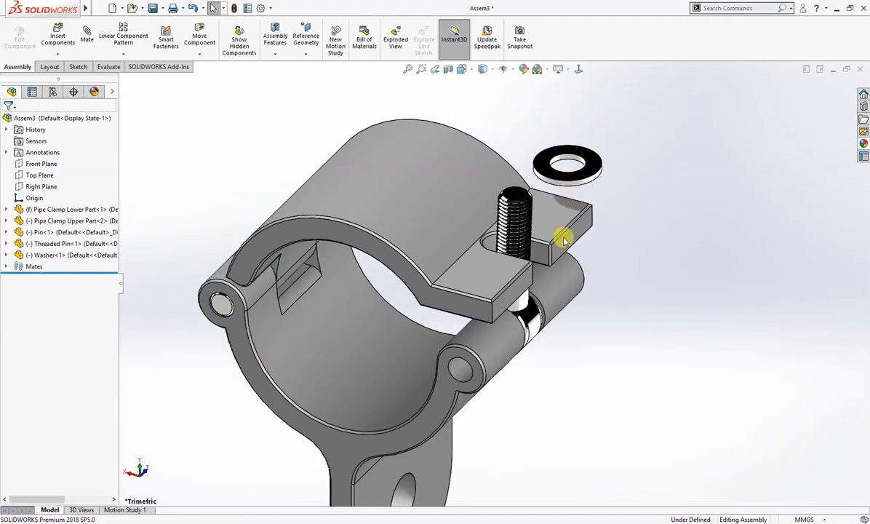
{"action": "left_click", "coordinate": [530, 300]}
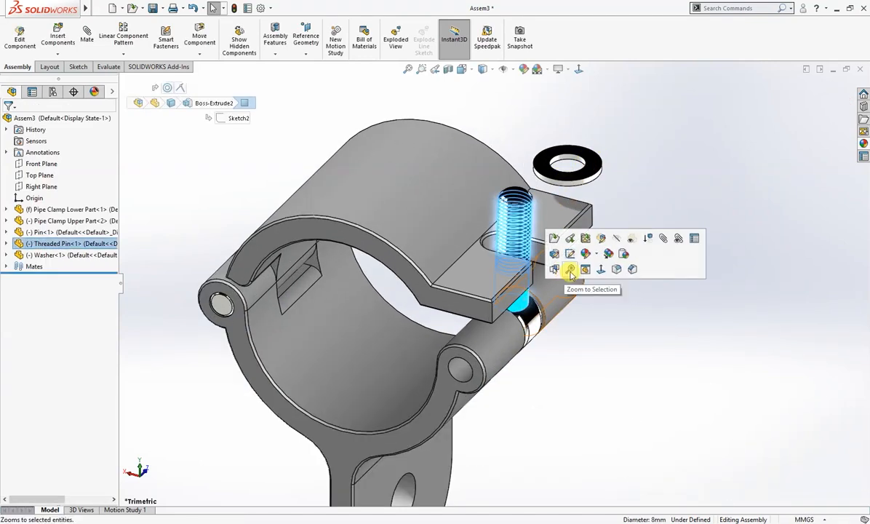
{"action": "left_click", "coordinate": [663, 239]}
{"action": "left_click", "coordinate": [574, 161]}
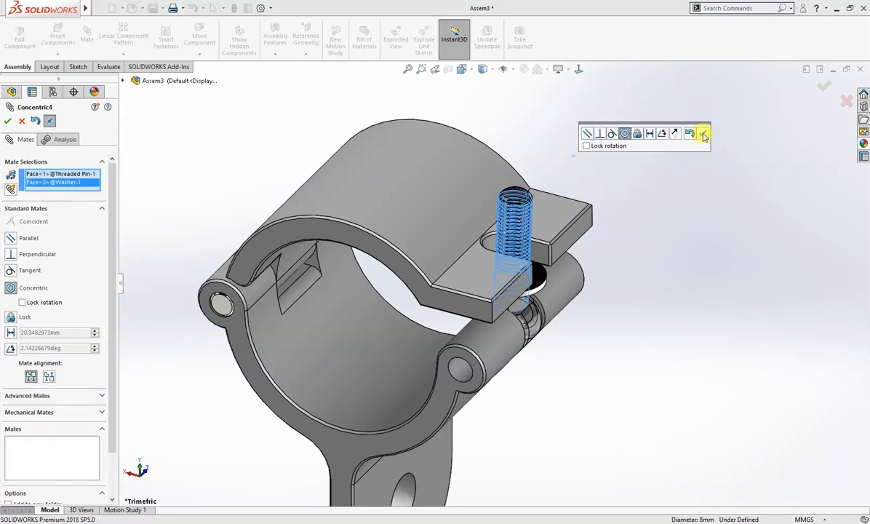
{"action": "left_click", "coordinate": [703, 134]}
- Add a coincident mate between the washer's underside and the top face of the upper part's slotted tabs, and finish mating
{"action": "middle_click_drag", "start_coordinate": [572, 310], "coordinate": [465, 274]}
{"action": "left_click", "coordinate": [518, 266]}
{"action": "left_click", "coordinate": [466, 274]}
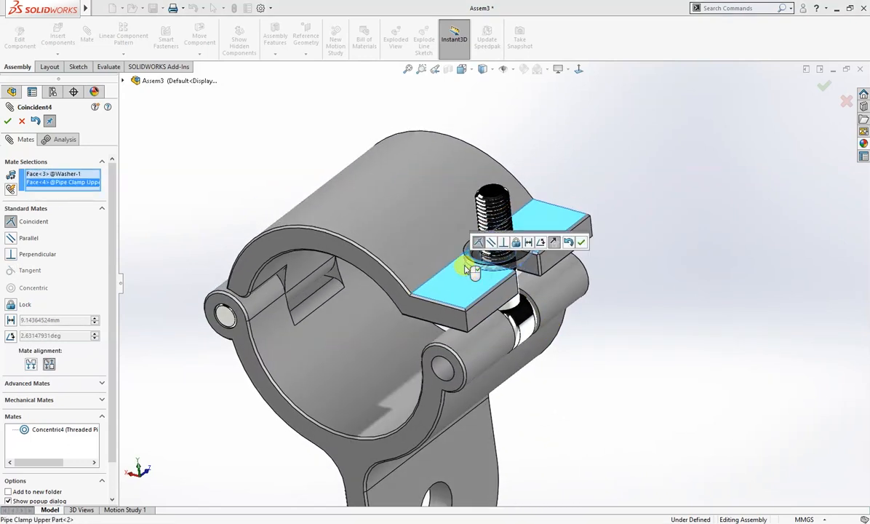
{"action": "left_click", "coordinate": [581, 244]}
{"action": "middle_click_drag", "start_coordinate": [597, 298], "coordinate": [640, 271]}
{"action": "key", "text": "ctrl+7"}
{"action": "right_click_drag", "start_coordinate": [636, 301], "coordinate": [622, 315]}
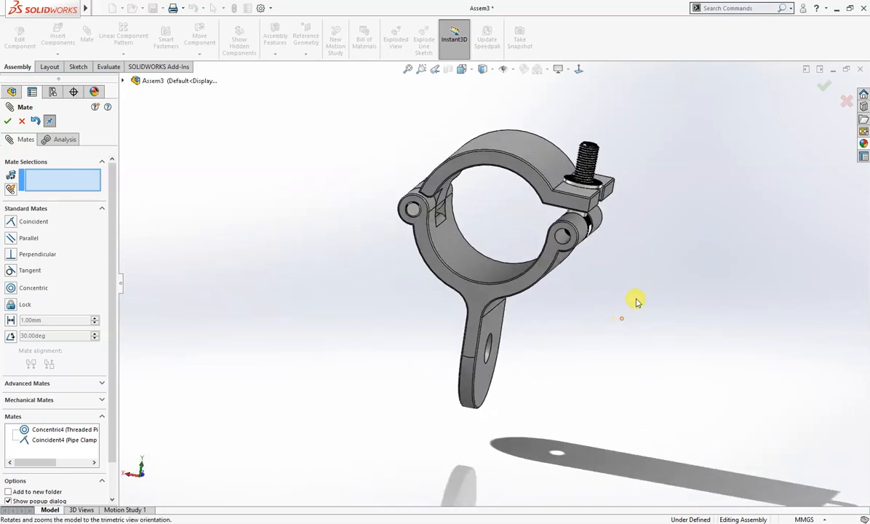
{"action": "left_click", "coordinate": [22, 122]}
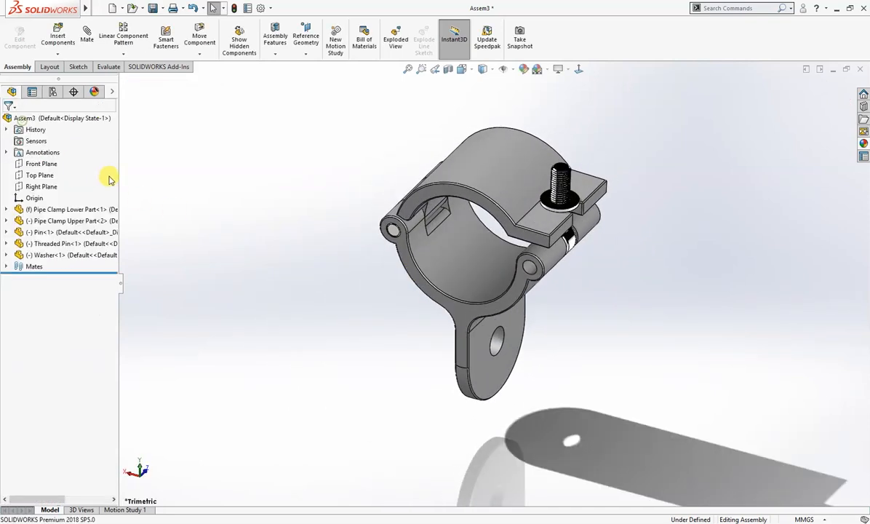
- Insert the Wing Nut component beside the threaded pin
{"action": "right_click_drag", "start_coordinate": [221, 240], "coordinate": [209, 224]}
{"action": "left_click", "coordinate": [396, 243]}
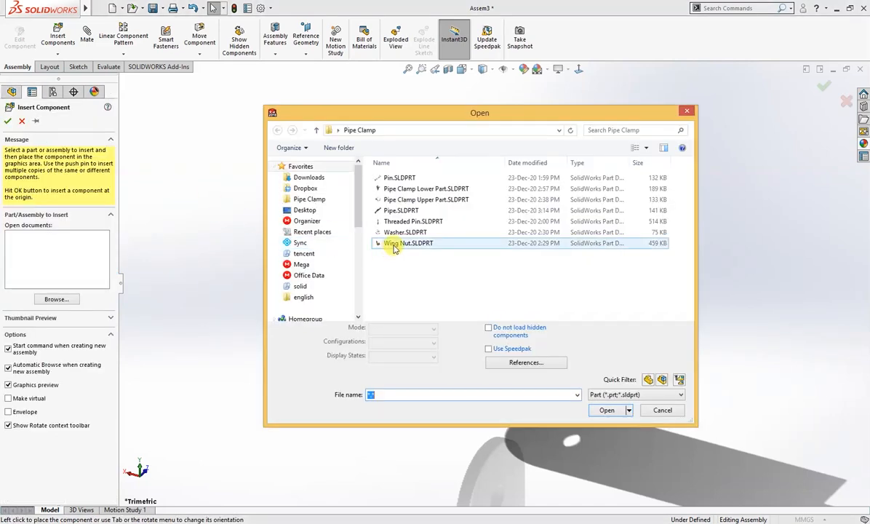
{"action": "left_click", "coordinate": [607, 410]}
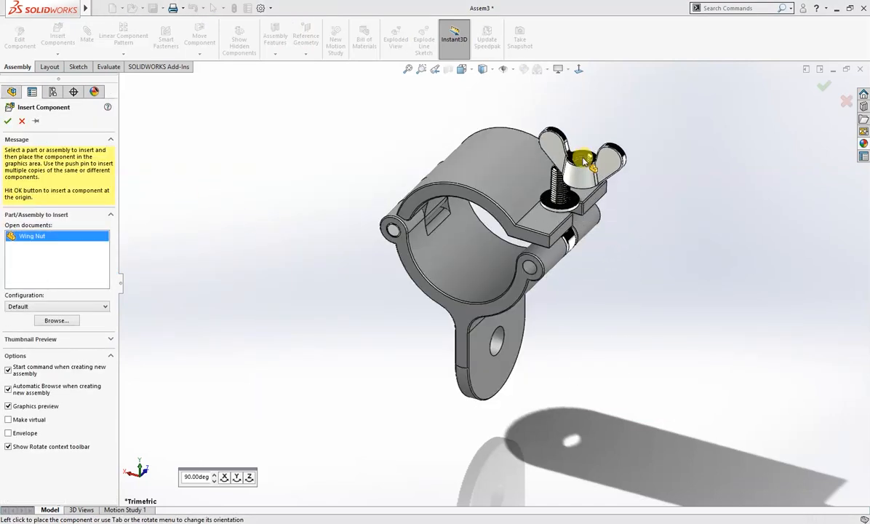
{"action": "left_click", "coordinate": [585, 168]}
- Add a concentric mate between the threaded pin's shank and the circular edge of the wing nut's hole
{"action": "scroll", "coordinate": [586, 166], "scroll_direction": "up", "scroll_amount": 2}
{"action": "scroll", "coordinate": [582, 171], "scroll_direction": "up", "scroll_amount": 2}
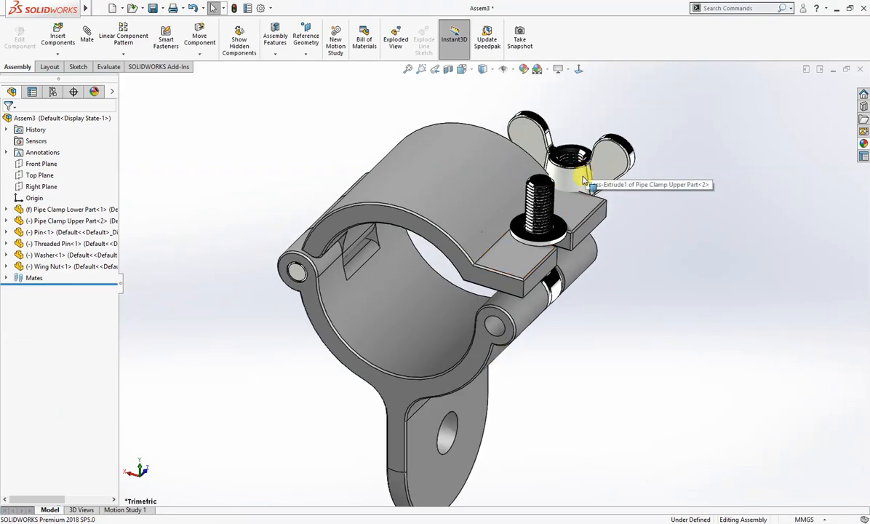
{"action": "scroll", "coordinate": [546, 313], "scroll_direction": "up", "scroll_amount": 1}
{"action": "middle_click_drag", "start_coordinate": [546, 313], "coordinate": [524, 295]}
{"action": "left_click", "coordinate": [524, 292]}
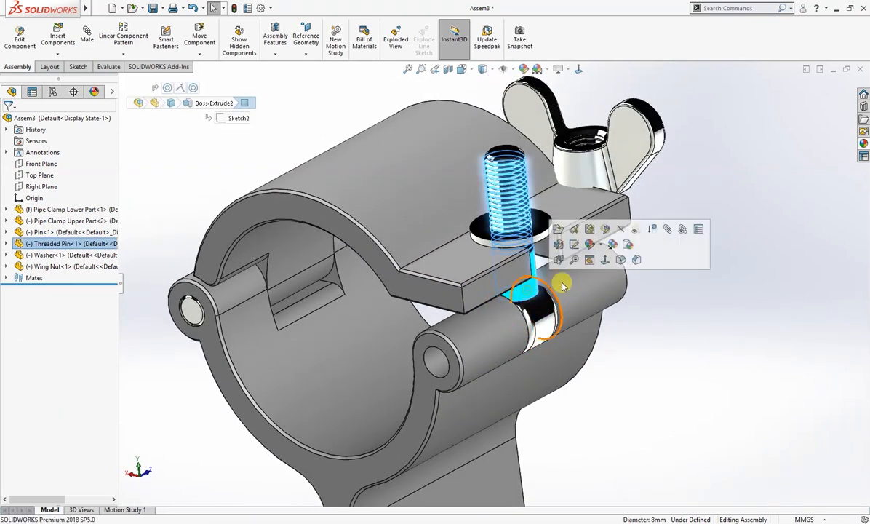
{"action": "left_click", "coordinate": [667, 228]}
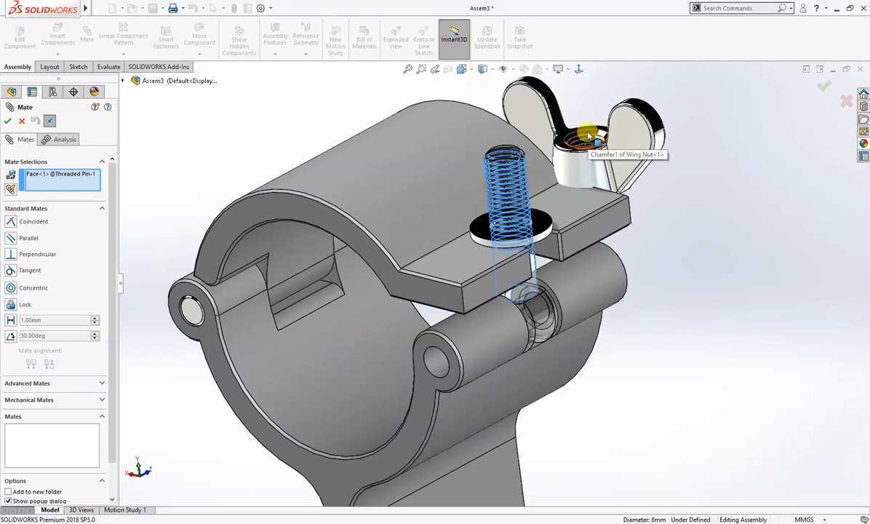
{"action": "left_click", "coordinate": [589, 134]}
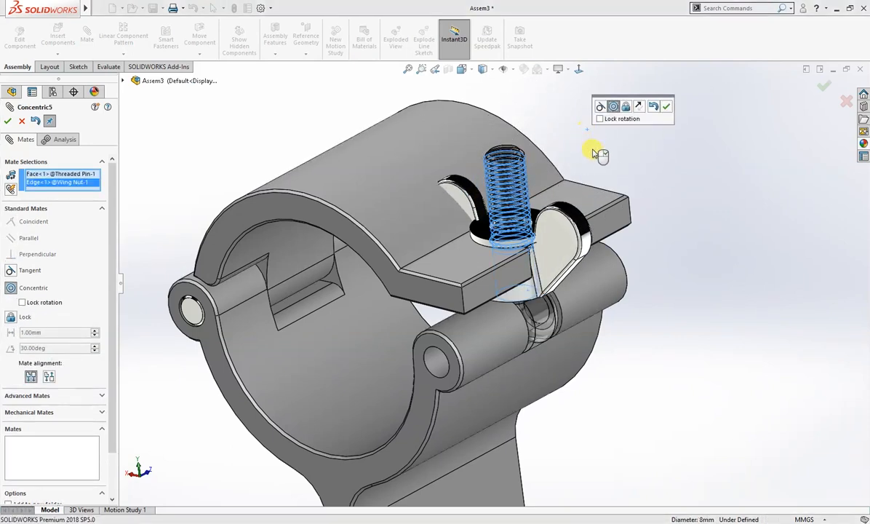
{"action": "left_click", "coordinate": [665, 107]}
- Add a coincident mate between the wing nut's underside and the washer's top face, and finish mating
{"action": "middle_click_drag", "start_coordinate": [553, 280], "coordinate": [472, 241]}
{"action": "left_click", "coordinate": [545, 275]}
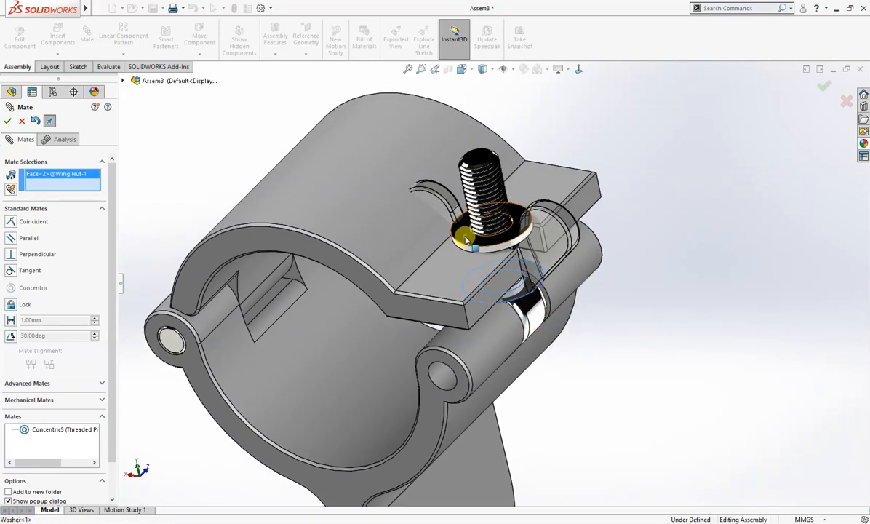
{"action": "left_click", "coordinate": [468, 240]}
{"action": "left_click", "coordinate": [580, 213]}
{"action": "right_click_drag", "start_coordinate": [620, 305], "coordinate": [650, 262]}
{"action": "mouse_move", "coordinate": [621, 302]}
{"action": "middle_mouse_down"}
{"action": "mouse_move", "coordinate": [625, 296]}
{"action": "mouse_move", "coordinate": [607, 294]}
{"action": "middle_mouse_up"}
{"action": "left_click", "coordinate": [22, 122]}
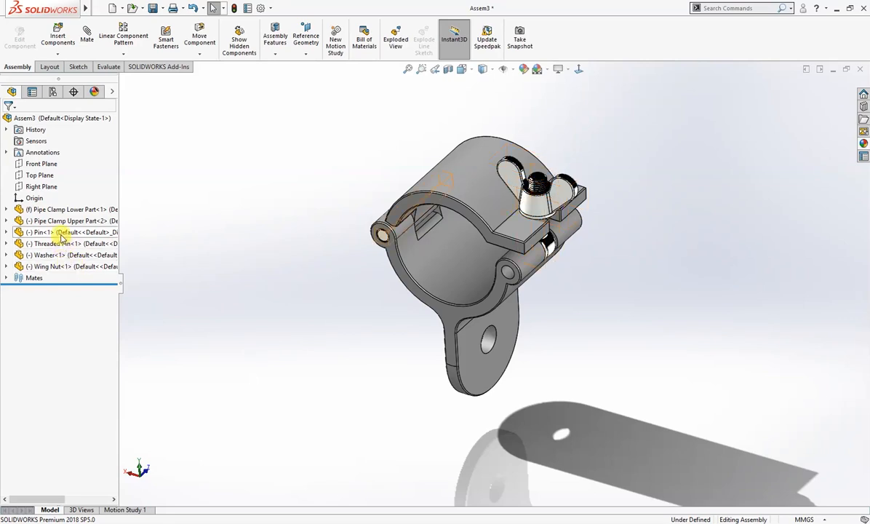
- Place a second copy of the Pin component in the open space beside the clamp
{"action": "left_click_drag", "start_coordinate": [61, 234], "coordinate": [224, 280]}
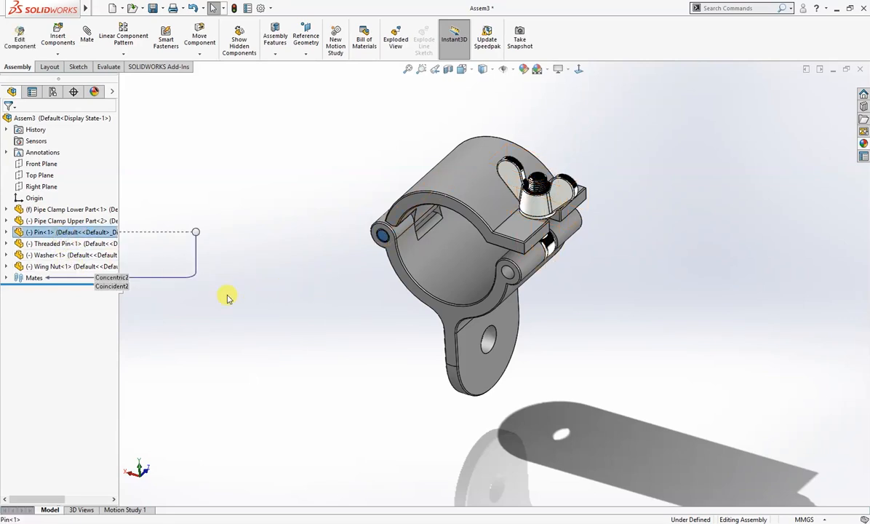
{"action": "left_click", "coordinate": [227, 295]}
{"action": "left_click_drag", "start_coordinate": [101, 234], "coordinate": [344, 309]}
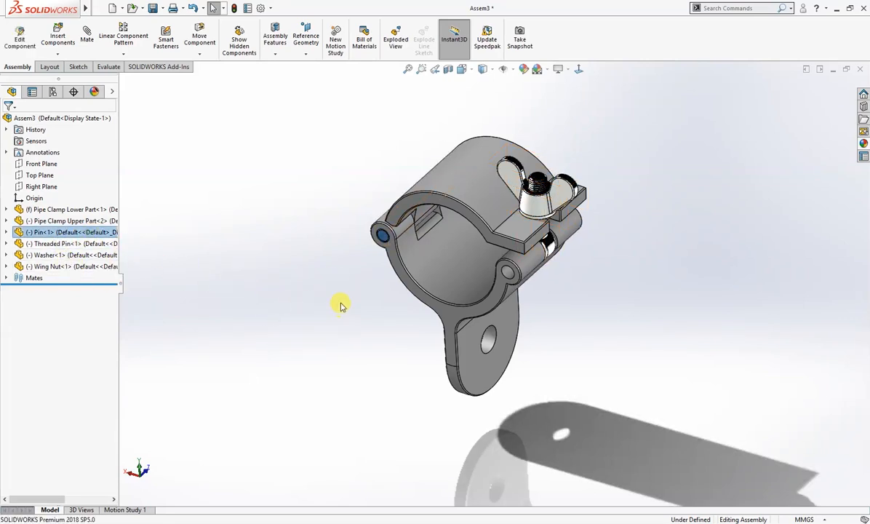
{"action": "left_click_drag", "start_coordinate": [98, 235], "coordinate": [291, 296]}
- Add a concentric mate between the second pin's cylindrical face and the lower part's lug hole below the wing nut
{"action": "left_click", "coordinate": [304, 293]}
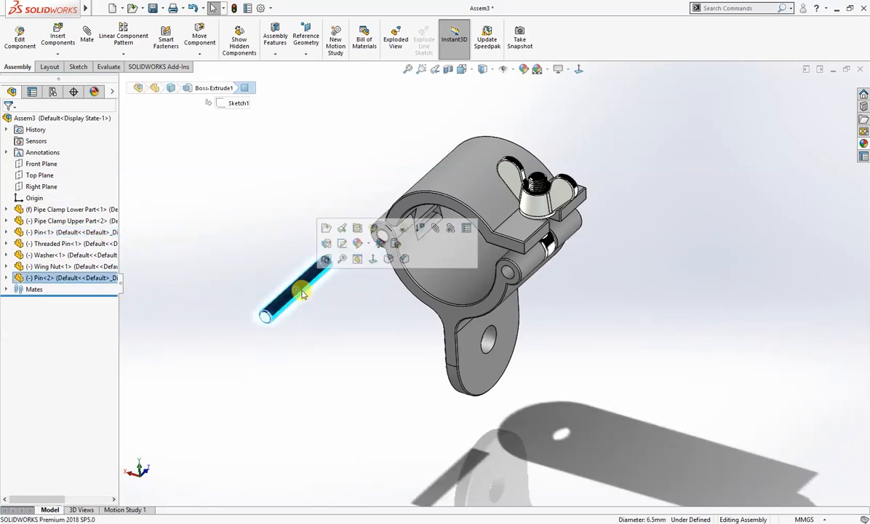
{"action": "left_click", "coordinate": [435, 227]}
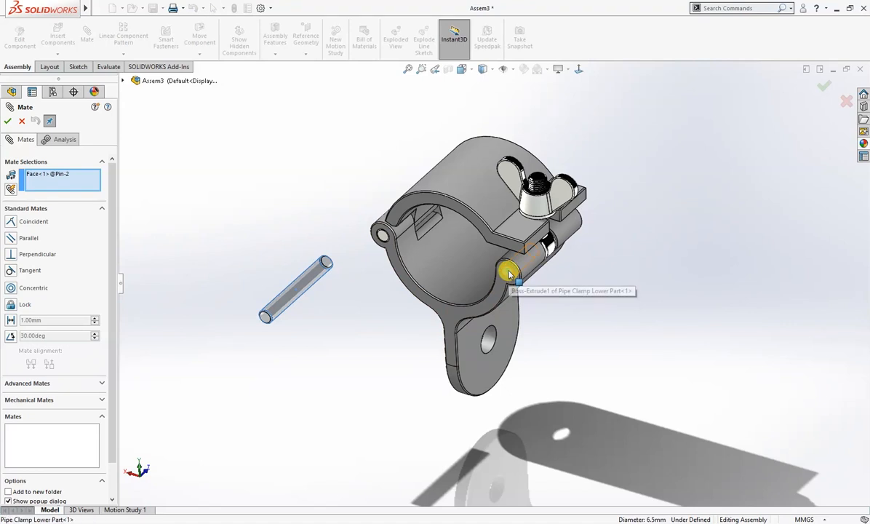
{"action": "left_click", "coordinate": [506, 273]}
{"action": "left_click", "coordinate": [644, 260]}
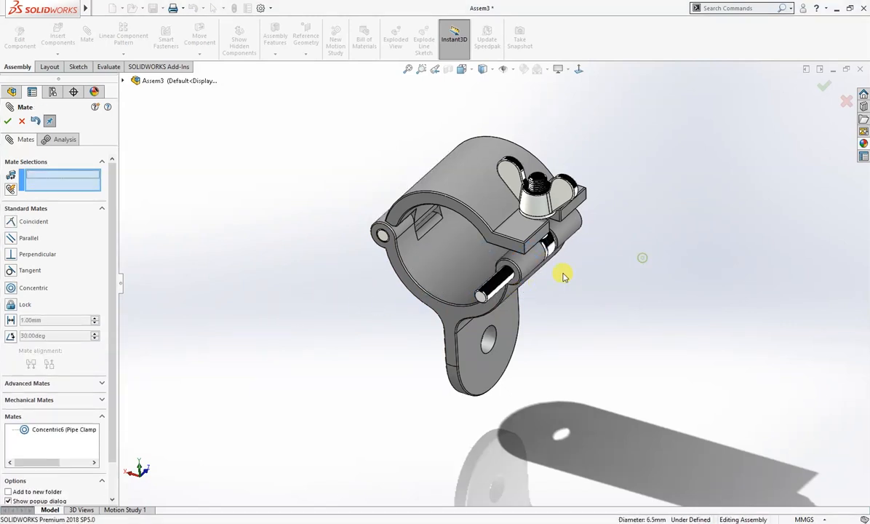
- Add a coincident mate between the second pin's end face and the lower part's front face, and finish mating
{"action": "left_click", "coordinate": [485, 295]}
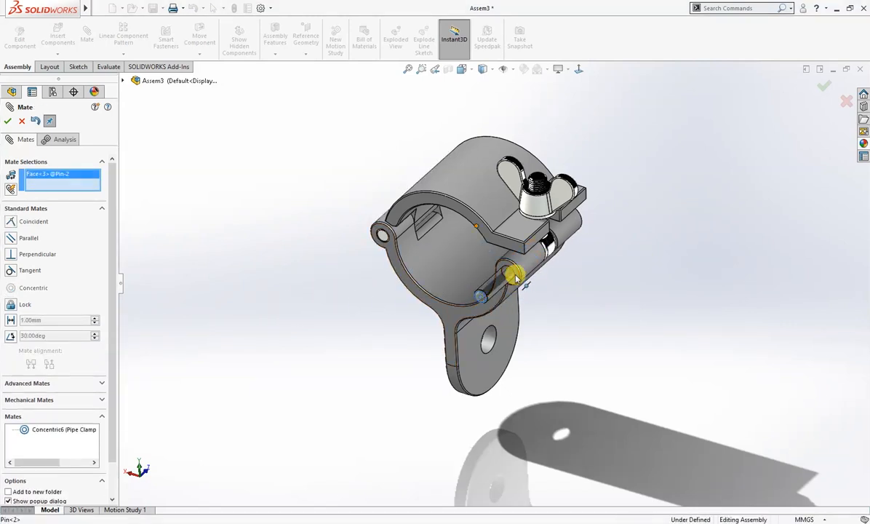
{"action": "left_click", "coordinate": [518, 275]}
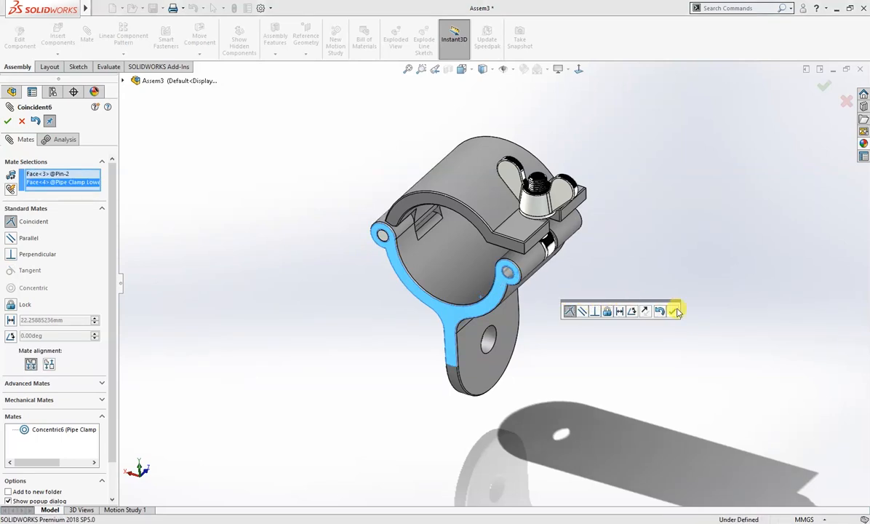
{"action": "left_click", "coordinate": [673, 312]}
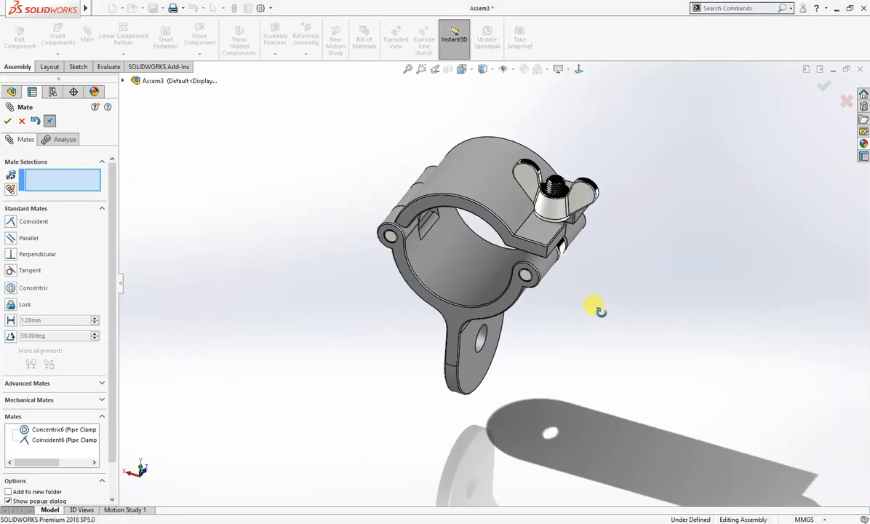
{"action": "middle_click_drag", "start_coordinate": [595, 324], "coordinate": [622, 293]}
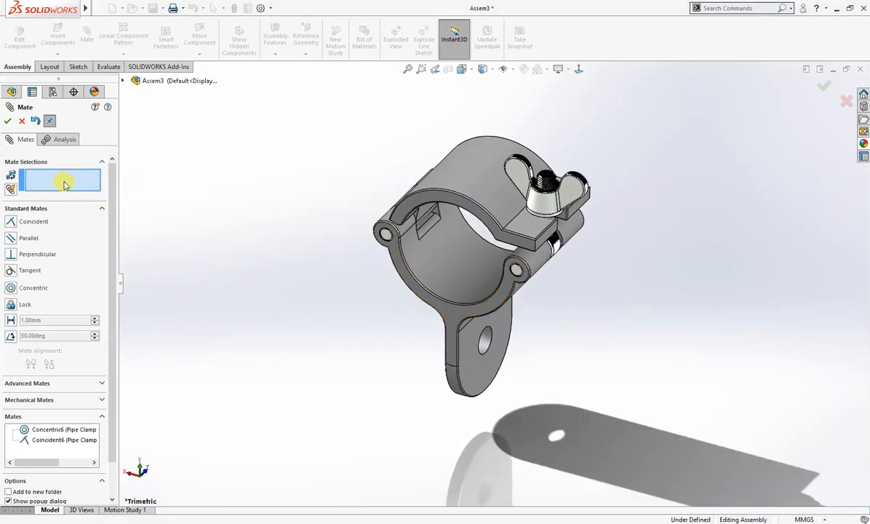
{"action": "left_click", "coordinate": [9, 123]}
- Insert the Pipe.SLDPRT component in front of the clamp
{"action": "right_click_drag", "start_coordinate": [273, 259], "coordinate": [224, 216]}
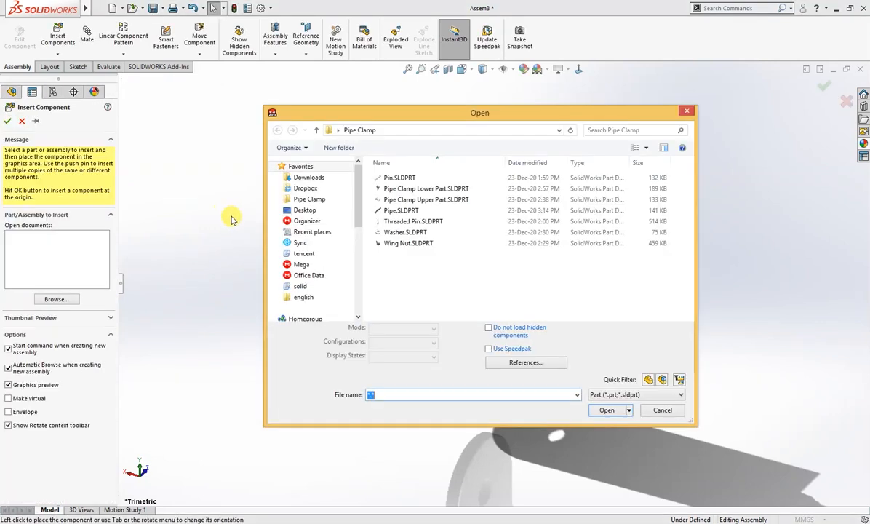
{"action": "left_click", "coordinate": [404, 212]}
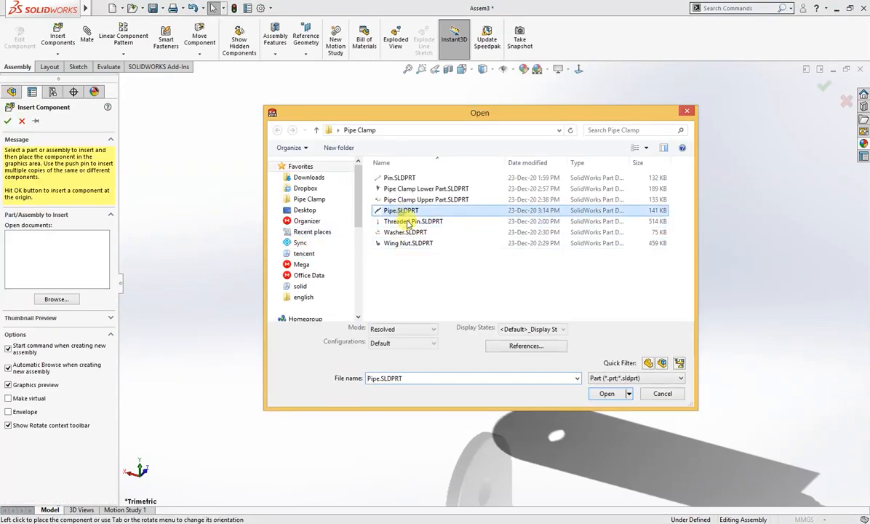
{"action": "left_click", "coordinate": [606, 393]}
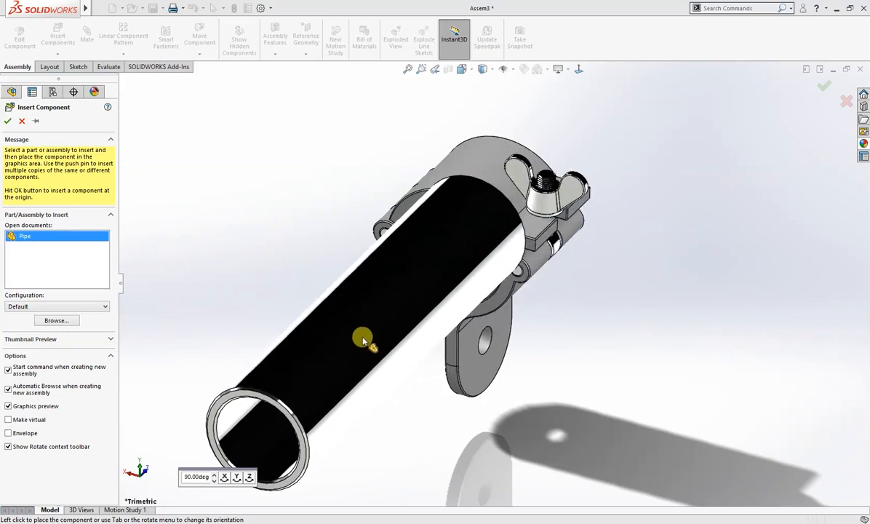
{"action": "left_click", "coordinate": [325, 373]}
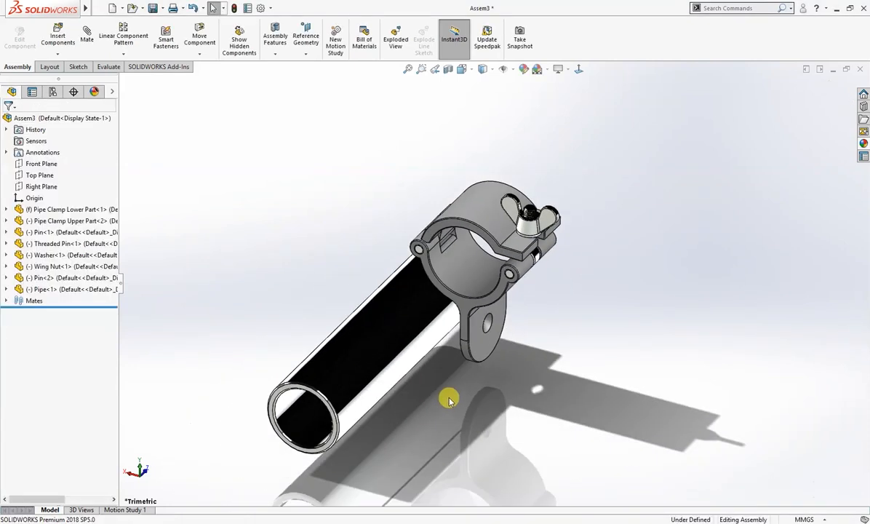
- Add a concentric mate between the pipe's outer face and the lower part's inner cylindrical face
{"action": "left_click", "coordinate": [396, 343]}
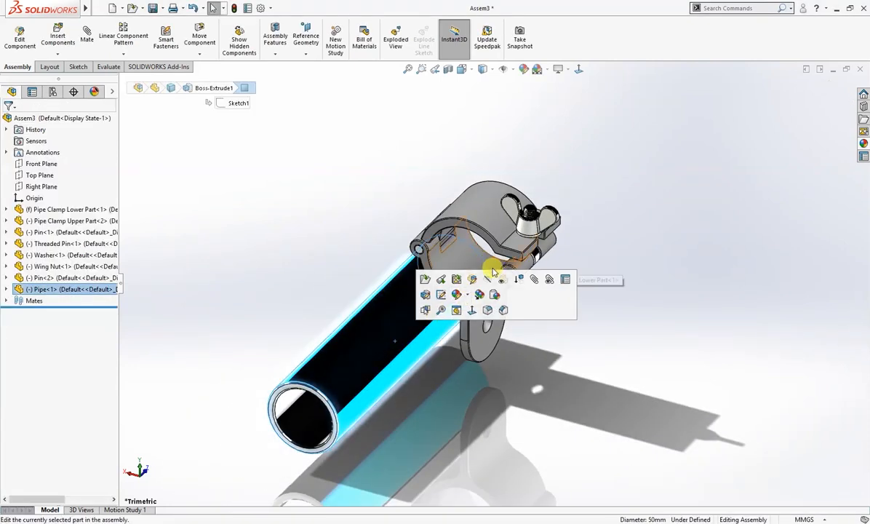
{"action": "left_click", "coordinate": [533, 278]}
{"action": "left_click", "coordinate": [473, 267]}
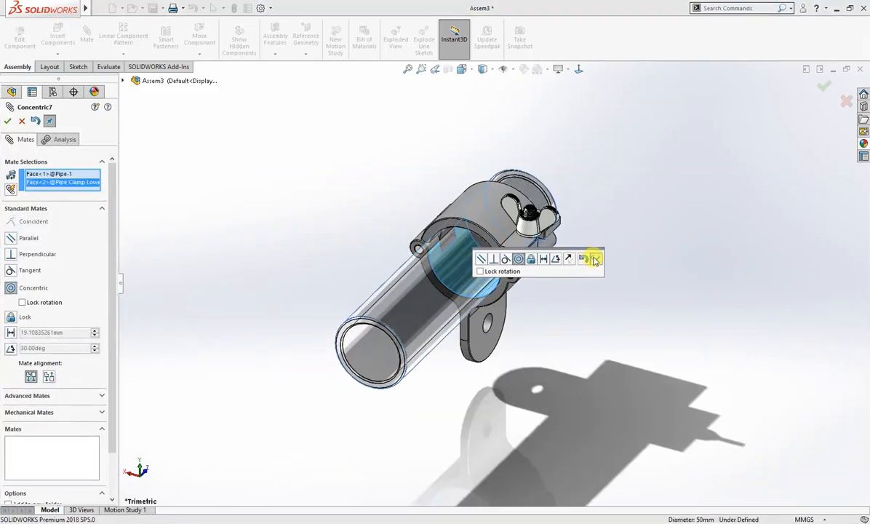
{"action": "left_click", "coordinate": [596, 260]}
- Slide the pipe along its axis so it extends from both sides of the clamp, and finish mating
{"action": "left_click_drag", "start_coordinate": [403, 304], "coordinate": [436, 280]}
{"action": "middle_click_drag", "start_coordinate": [553, 355], "coordinate": [541, 380]}
{"action": "key", "text": "ctrl+shift+z"}
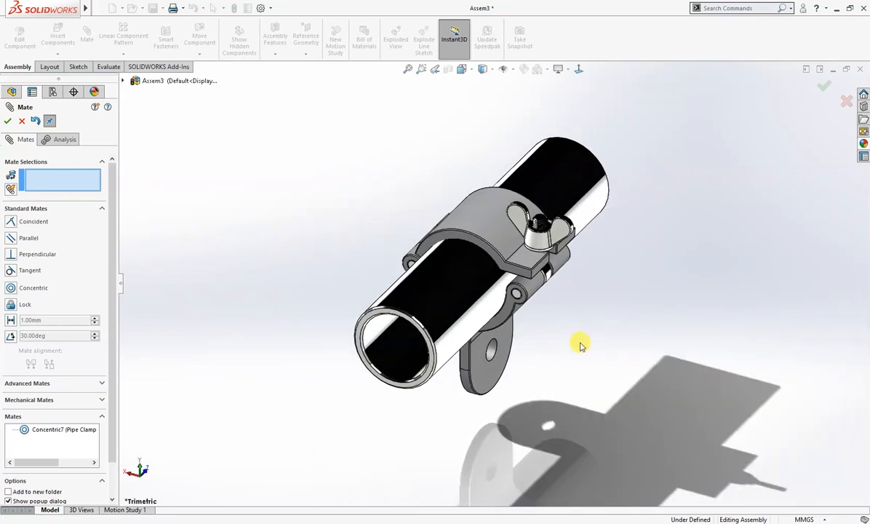
{"action": "key", "text": "Escape"}
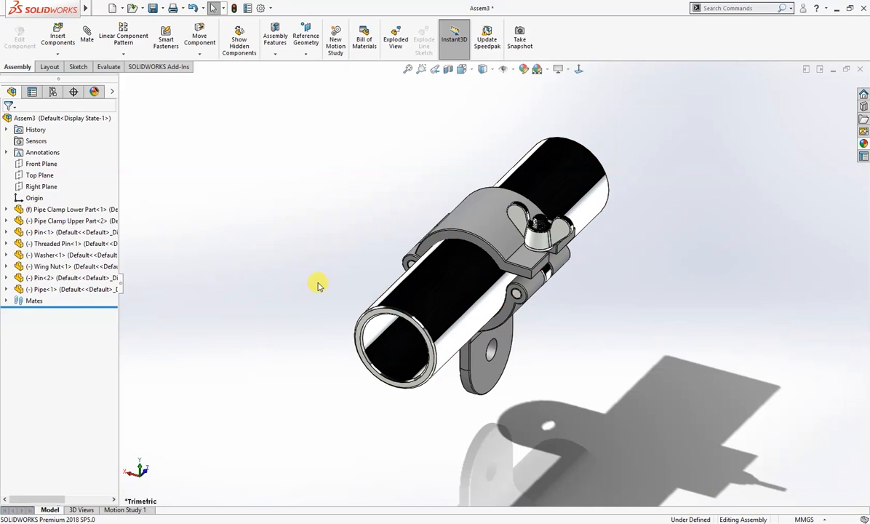